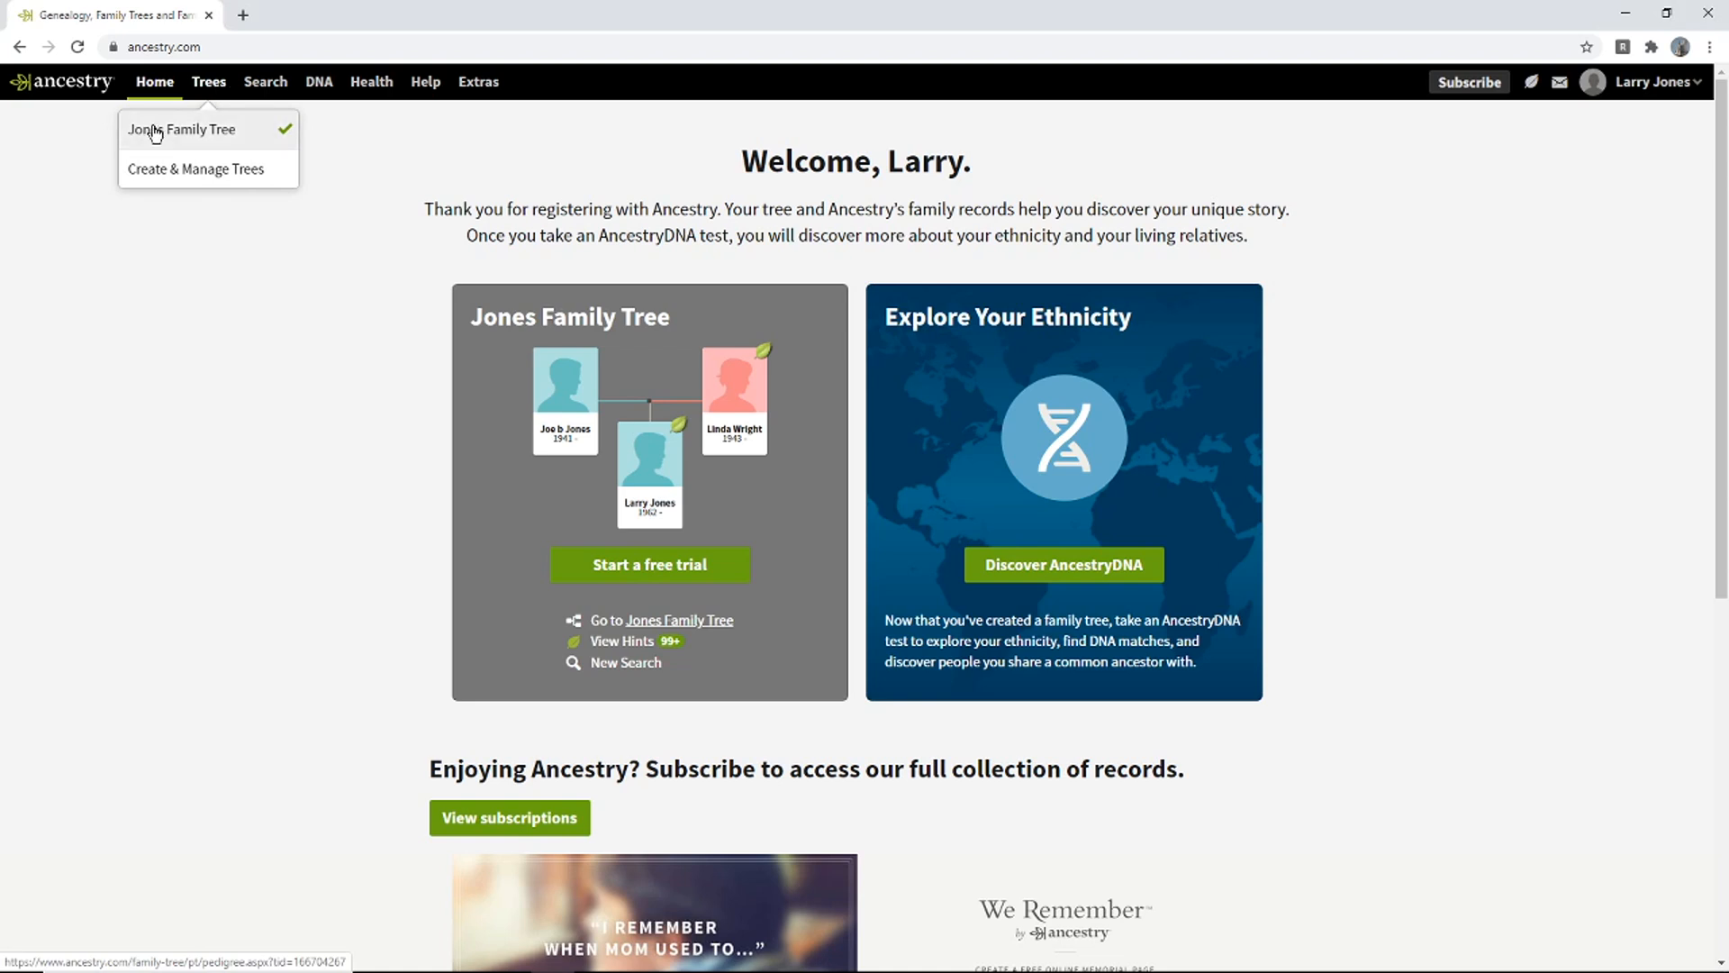
- Open the Jones Family Tree from the Trees menu in Pedigree View
click(154, 129)
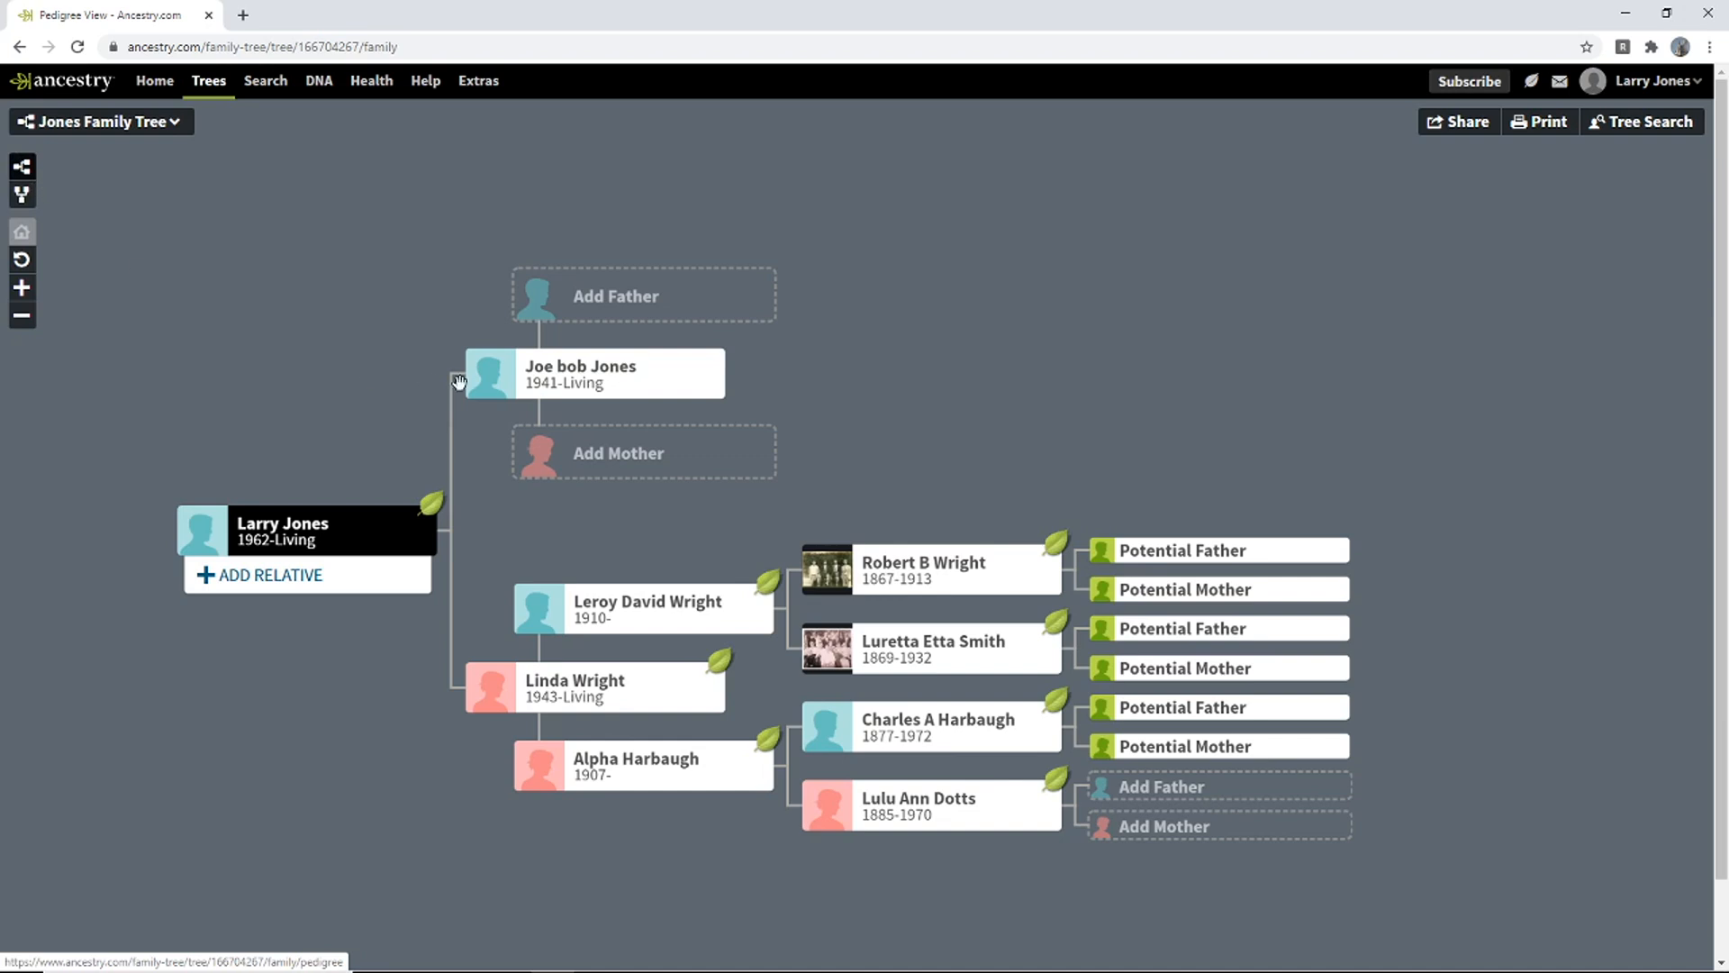
click(24, 200)
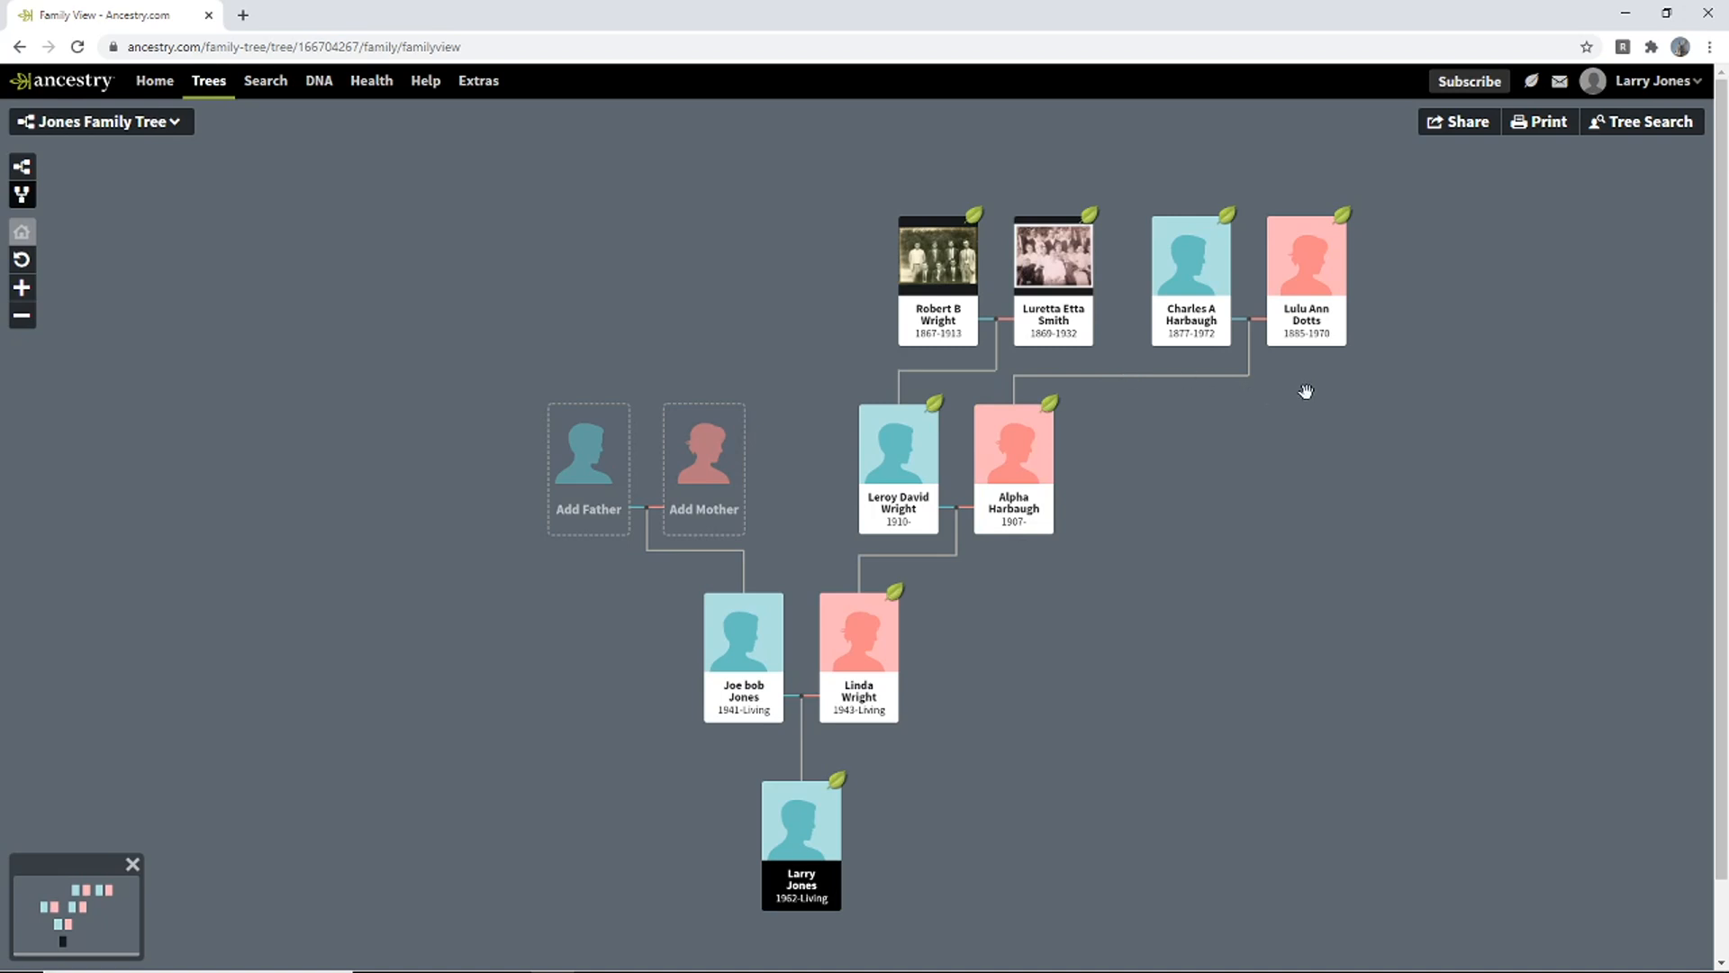
click(24, 180)
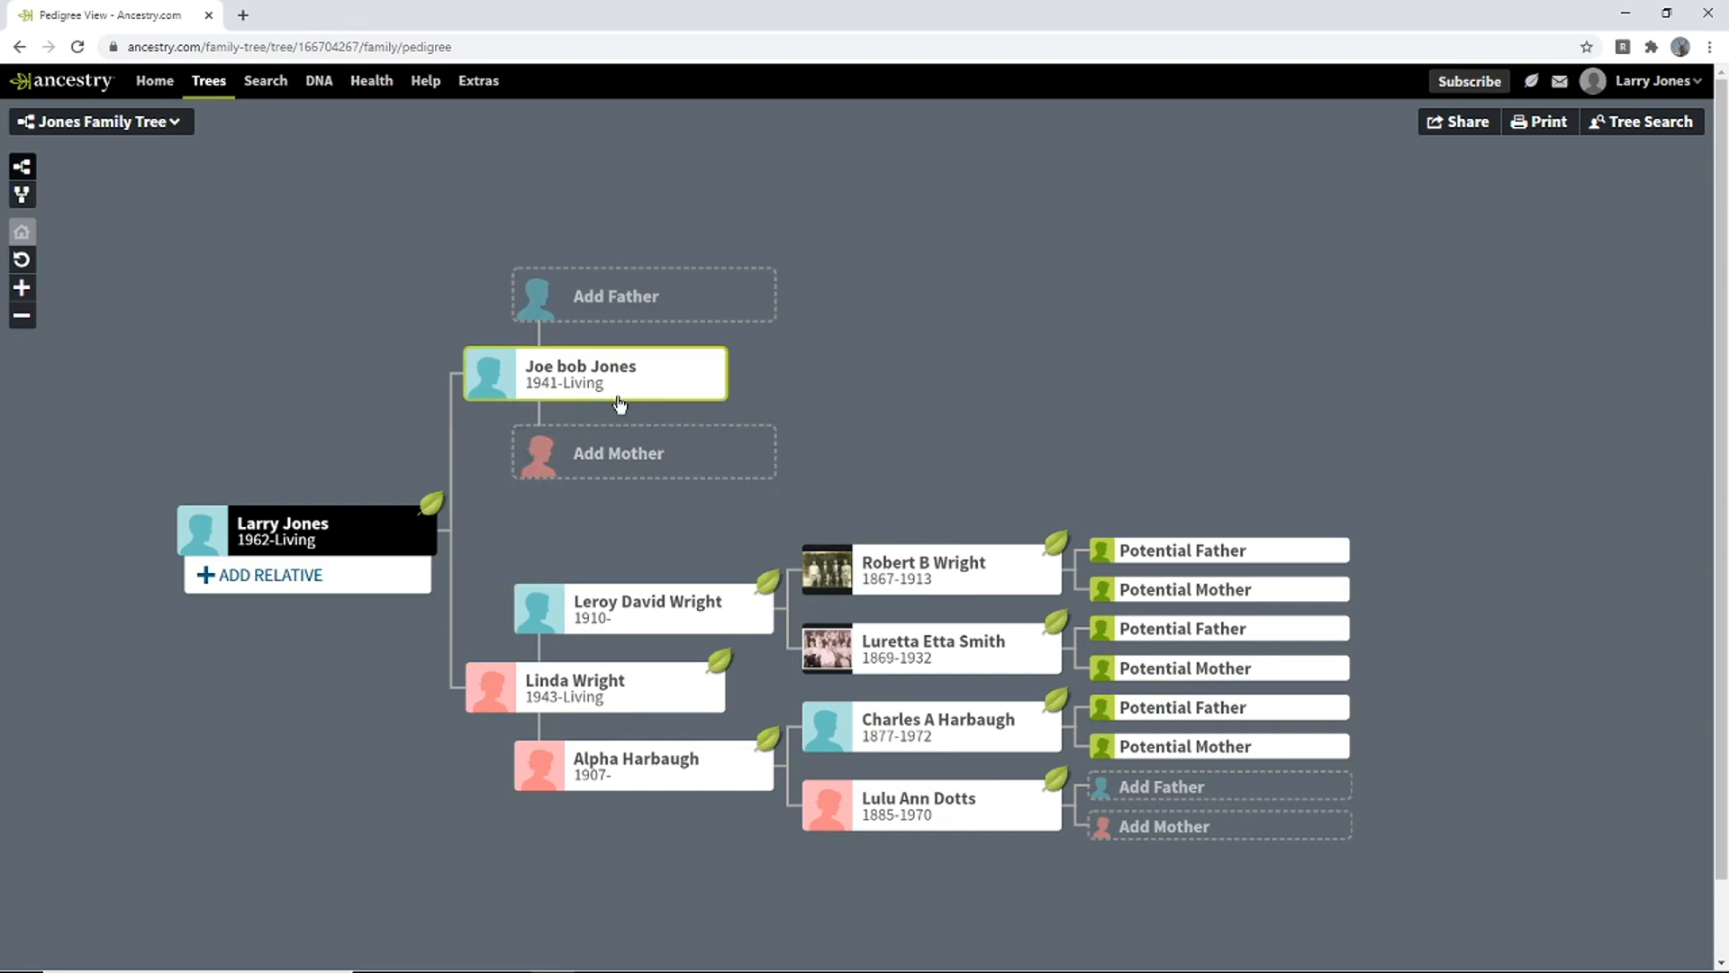
click(638, 309)
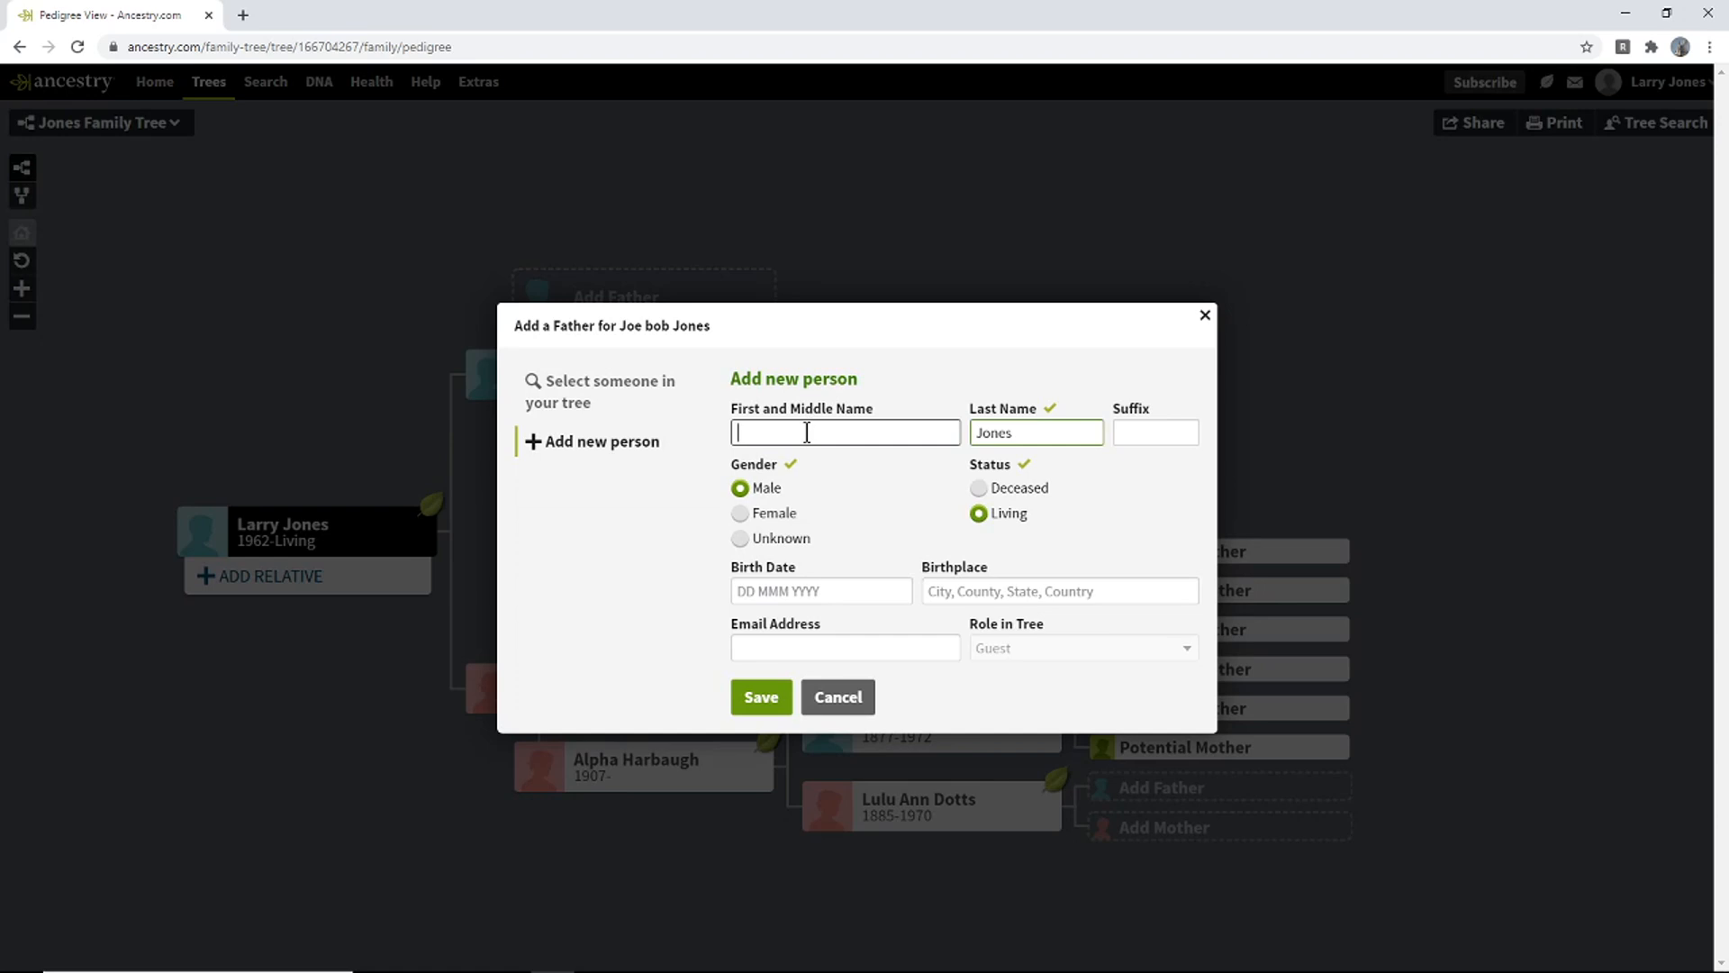
click(1034, 490)
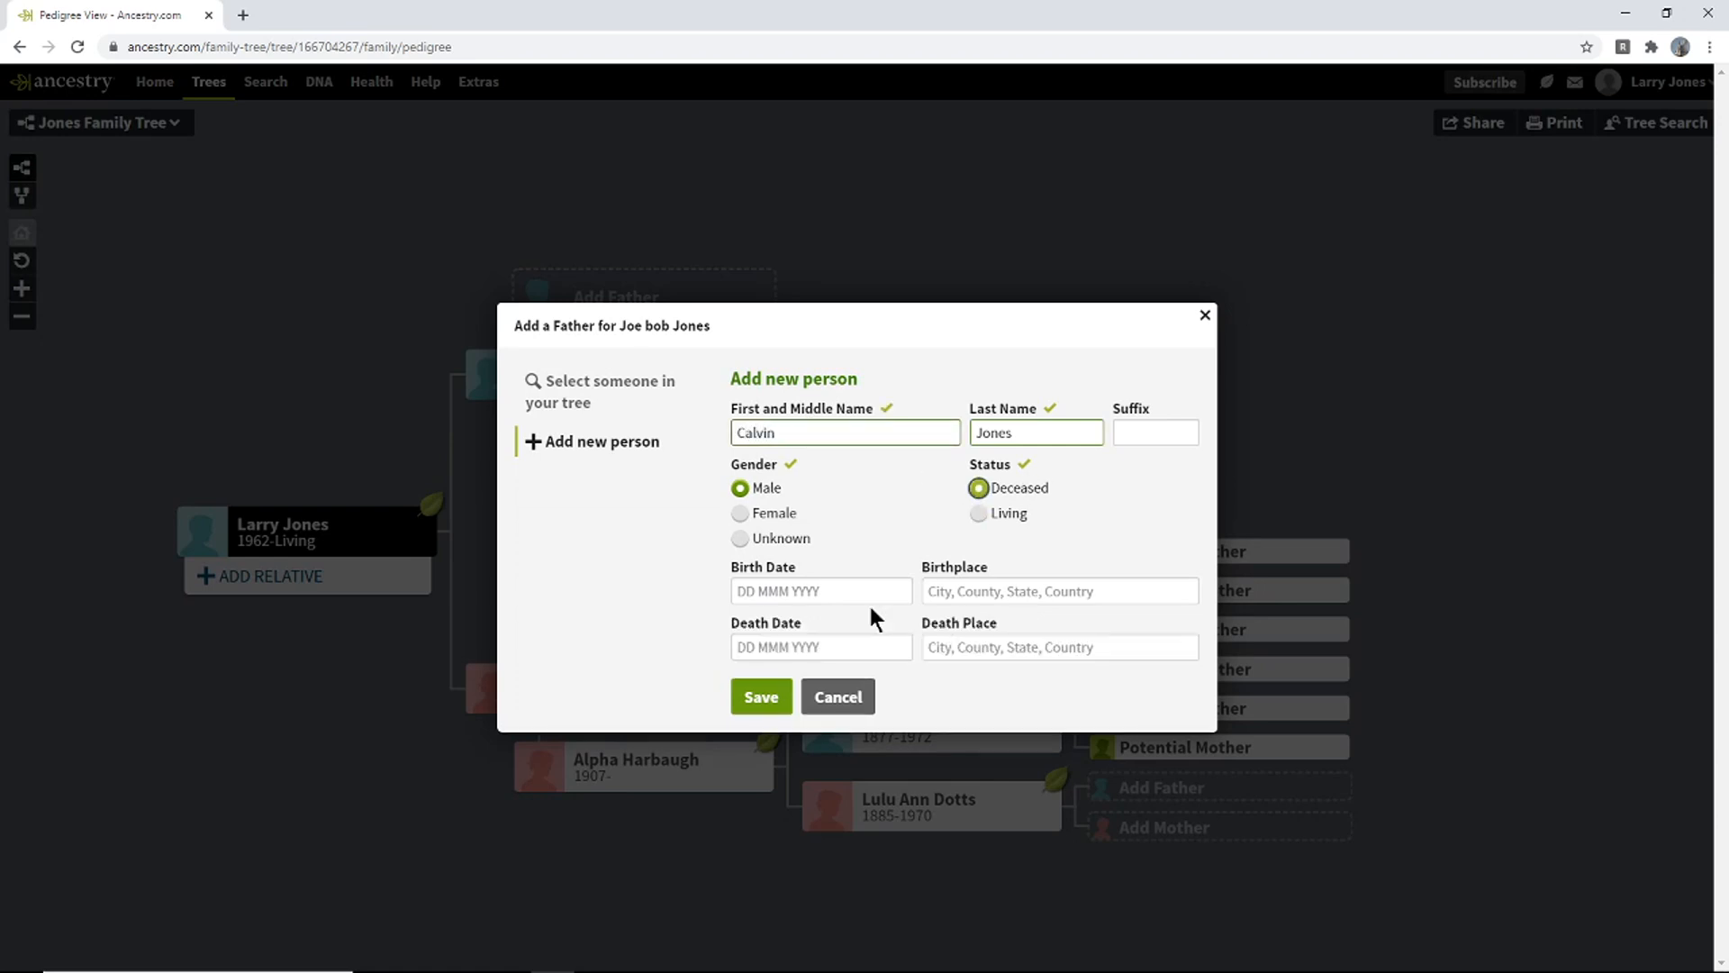
click(764, 693)
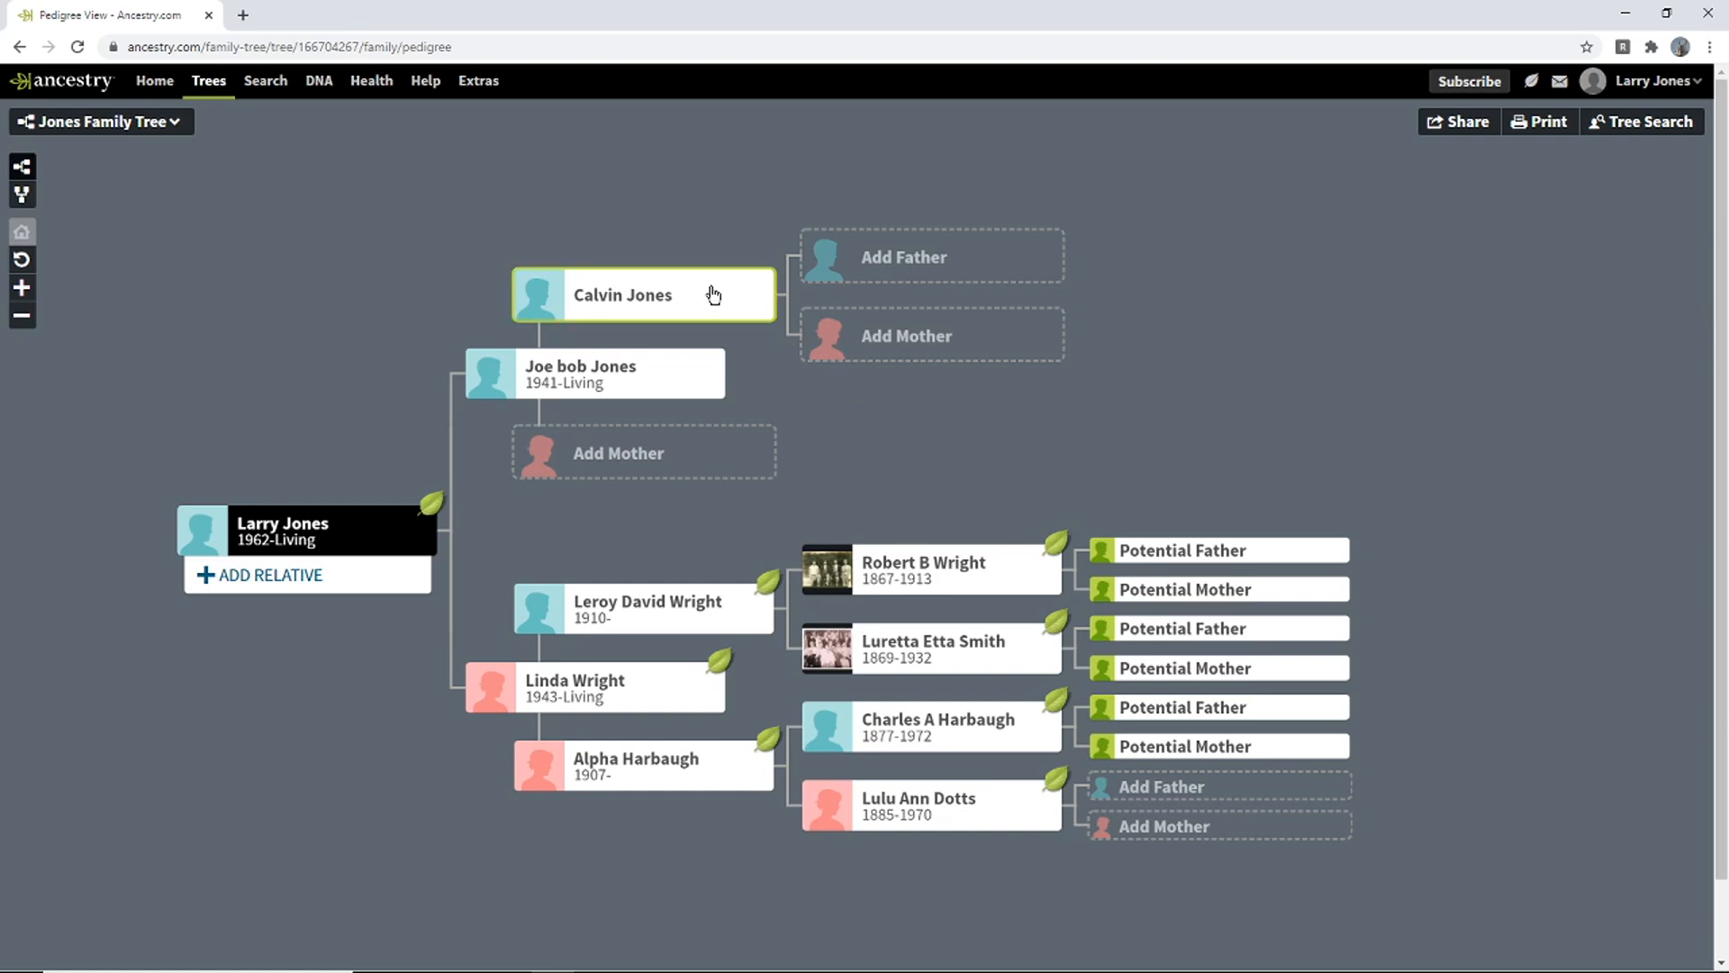
click(625, 458)
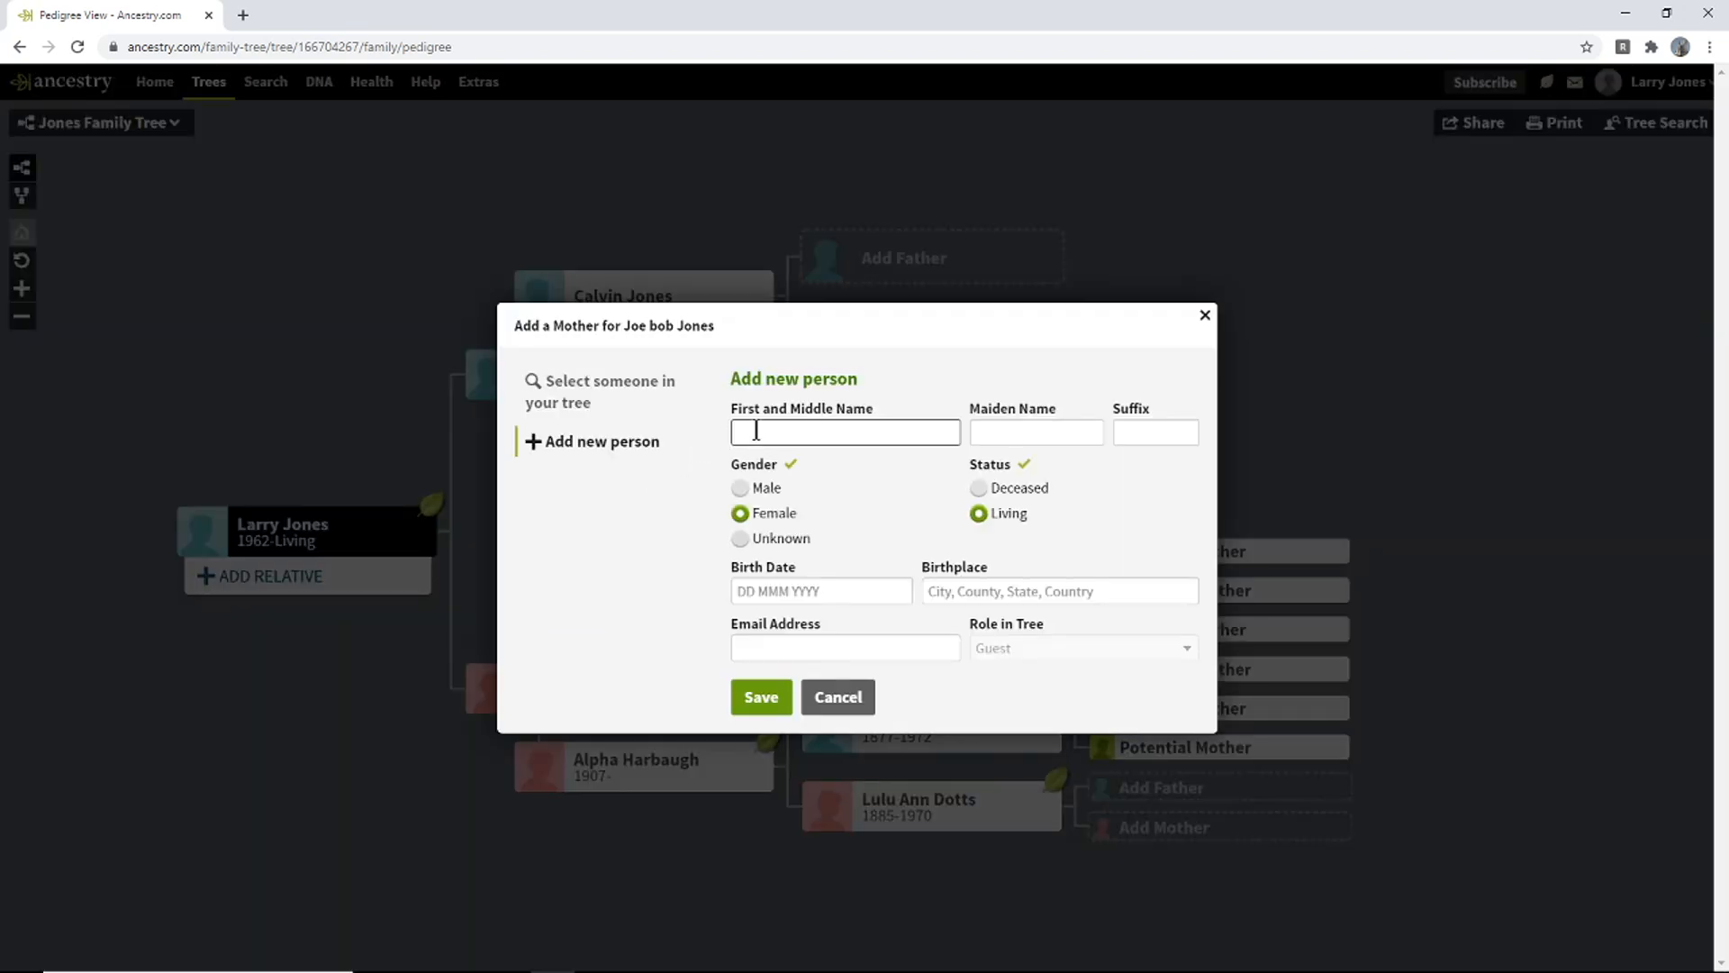
key(Tab)
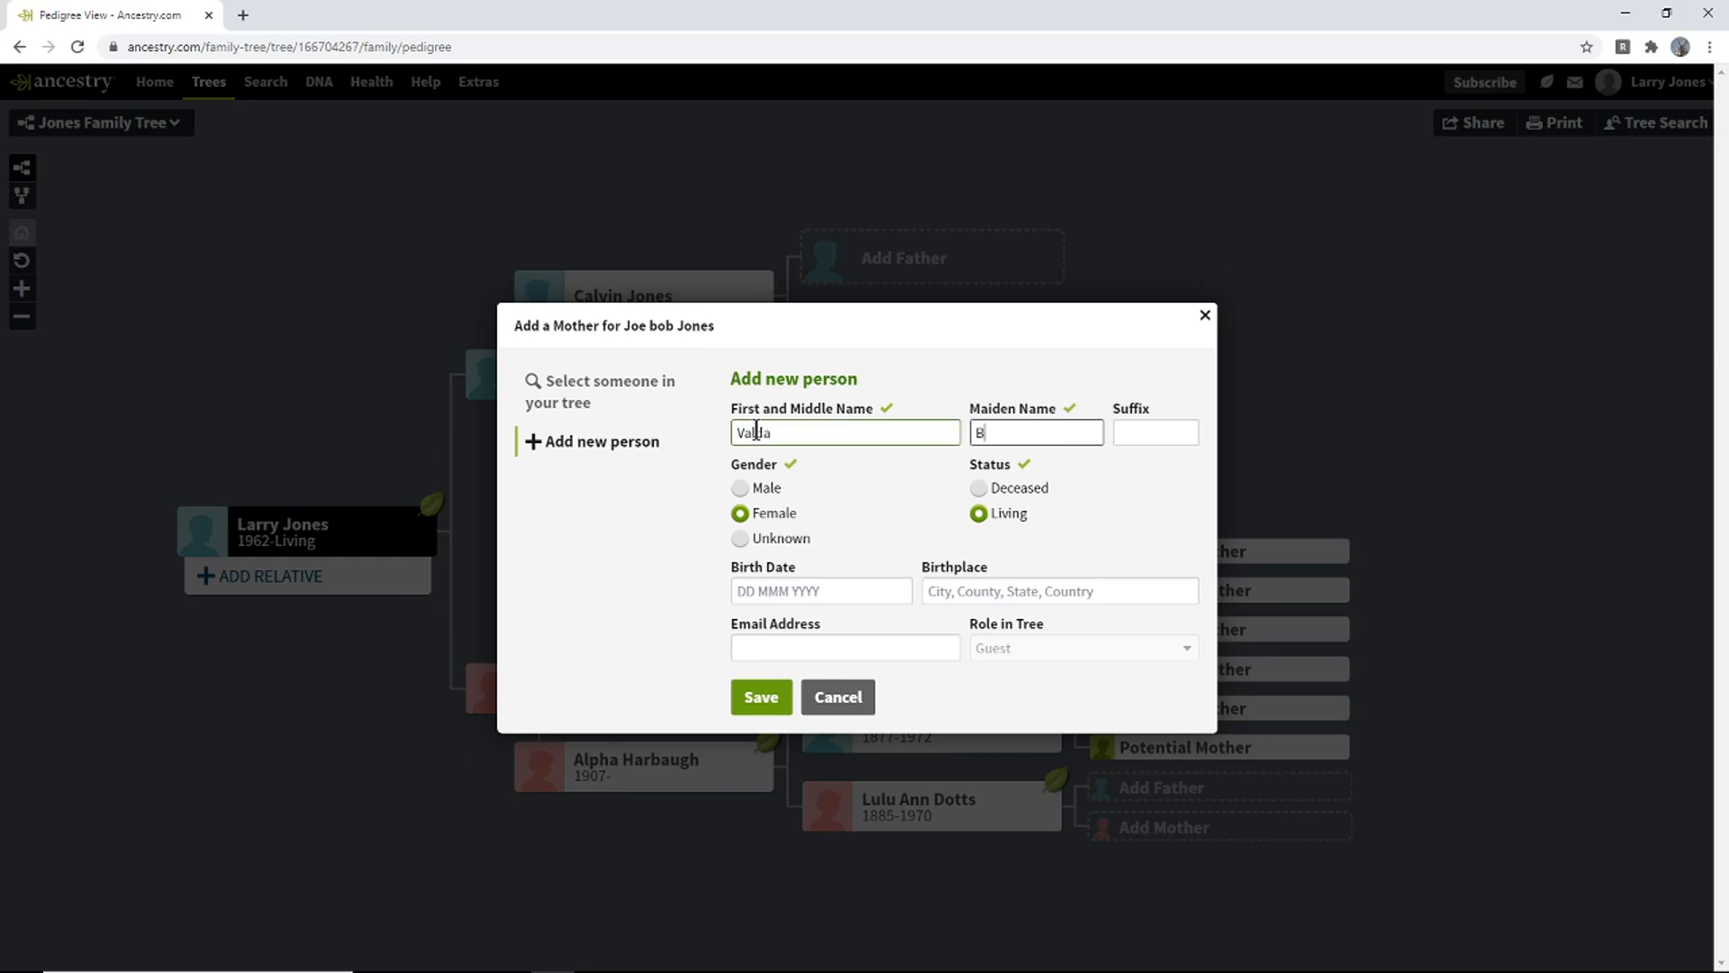
click(979, 488)
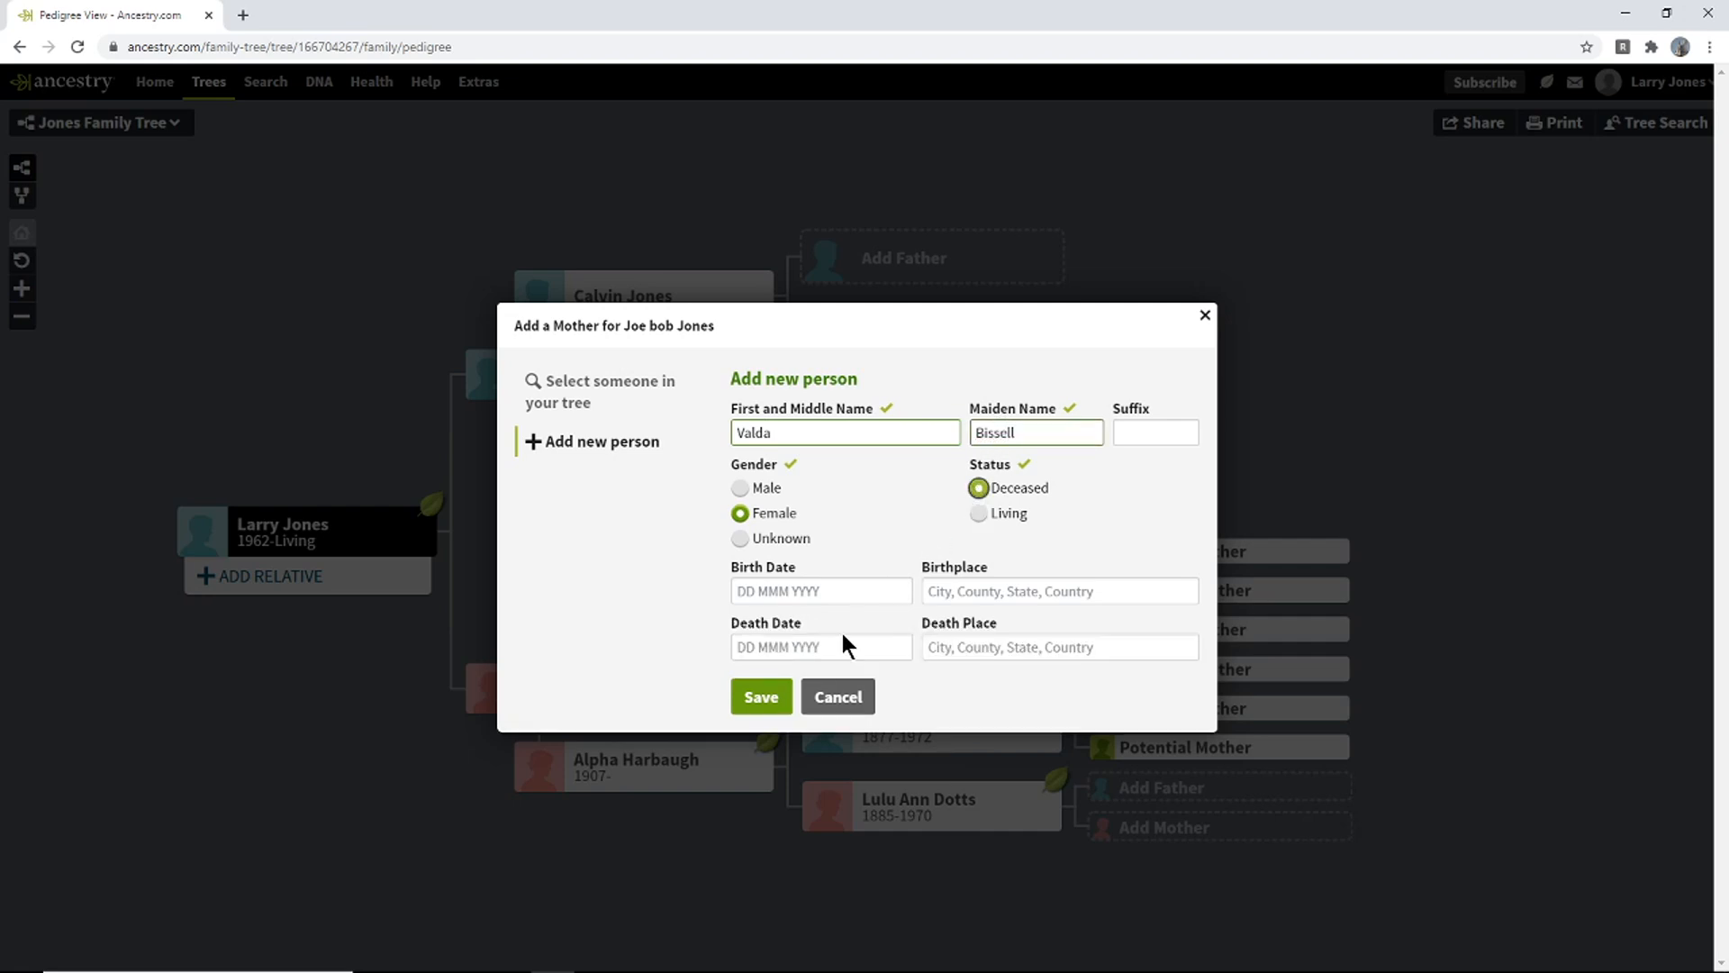
click(762, 697)
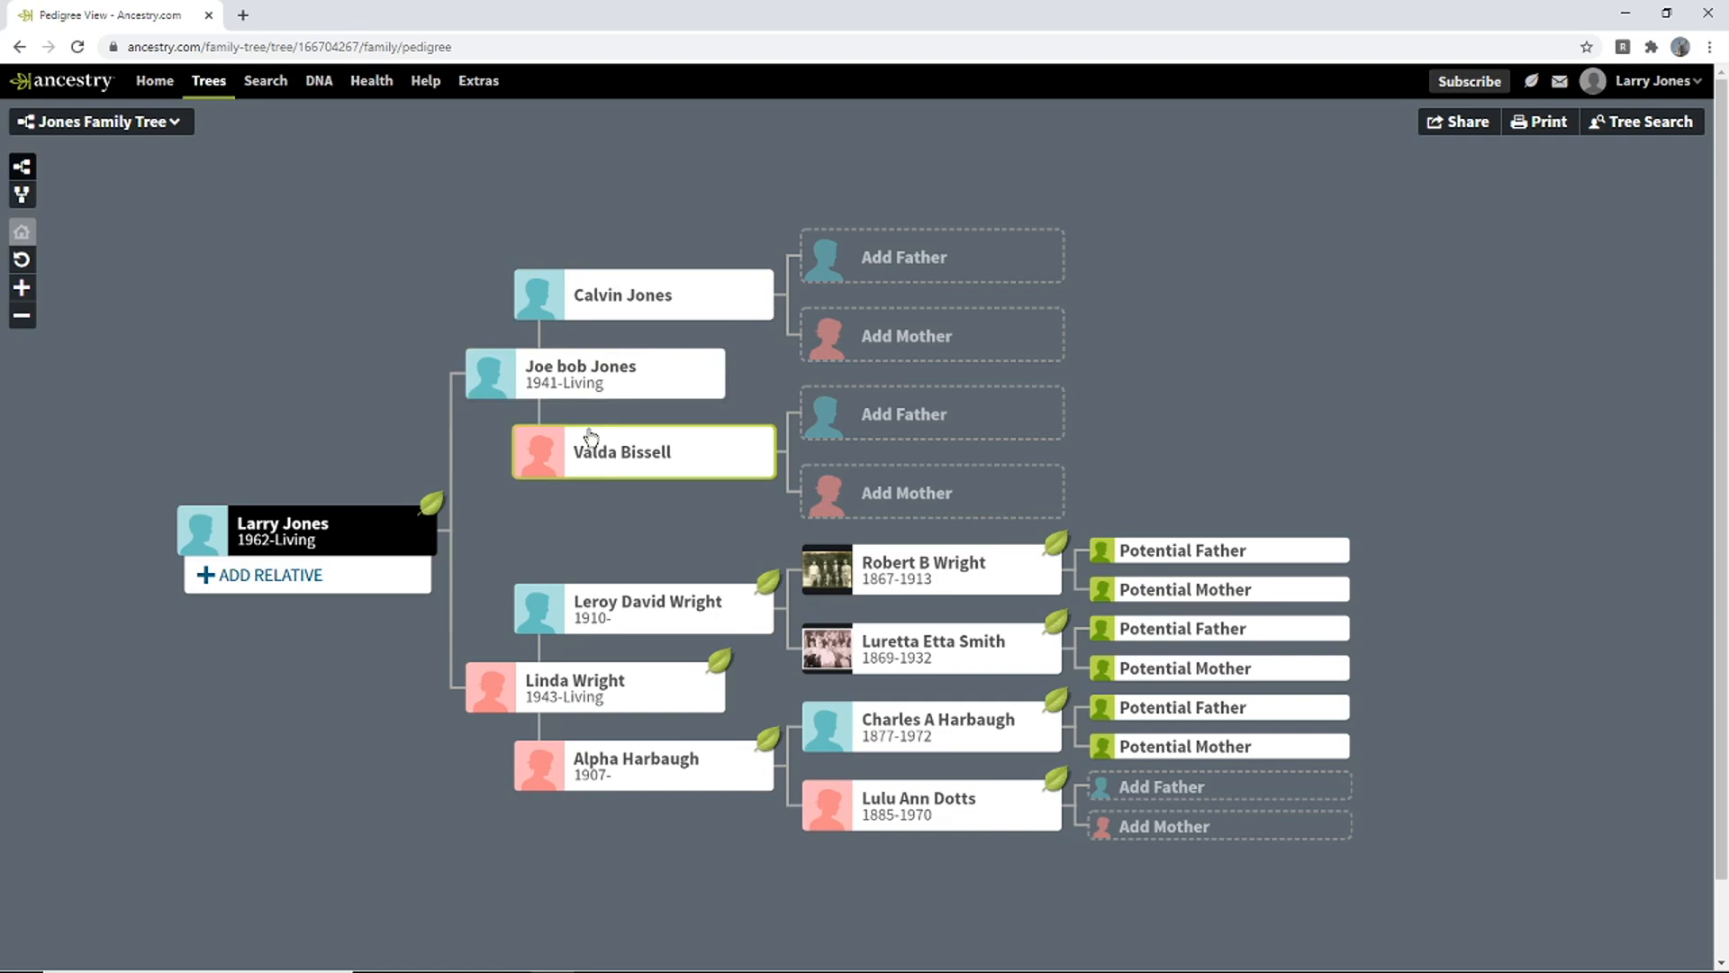
click(22, 196)
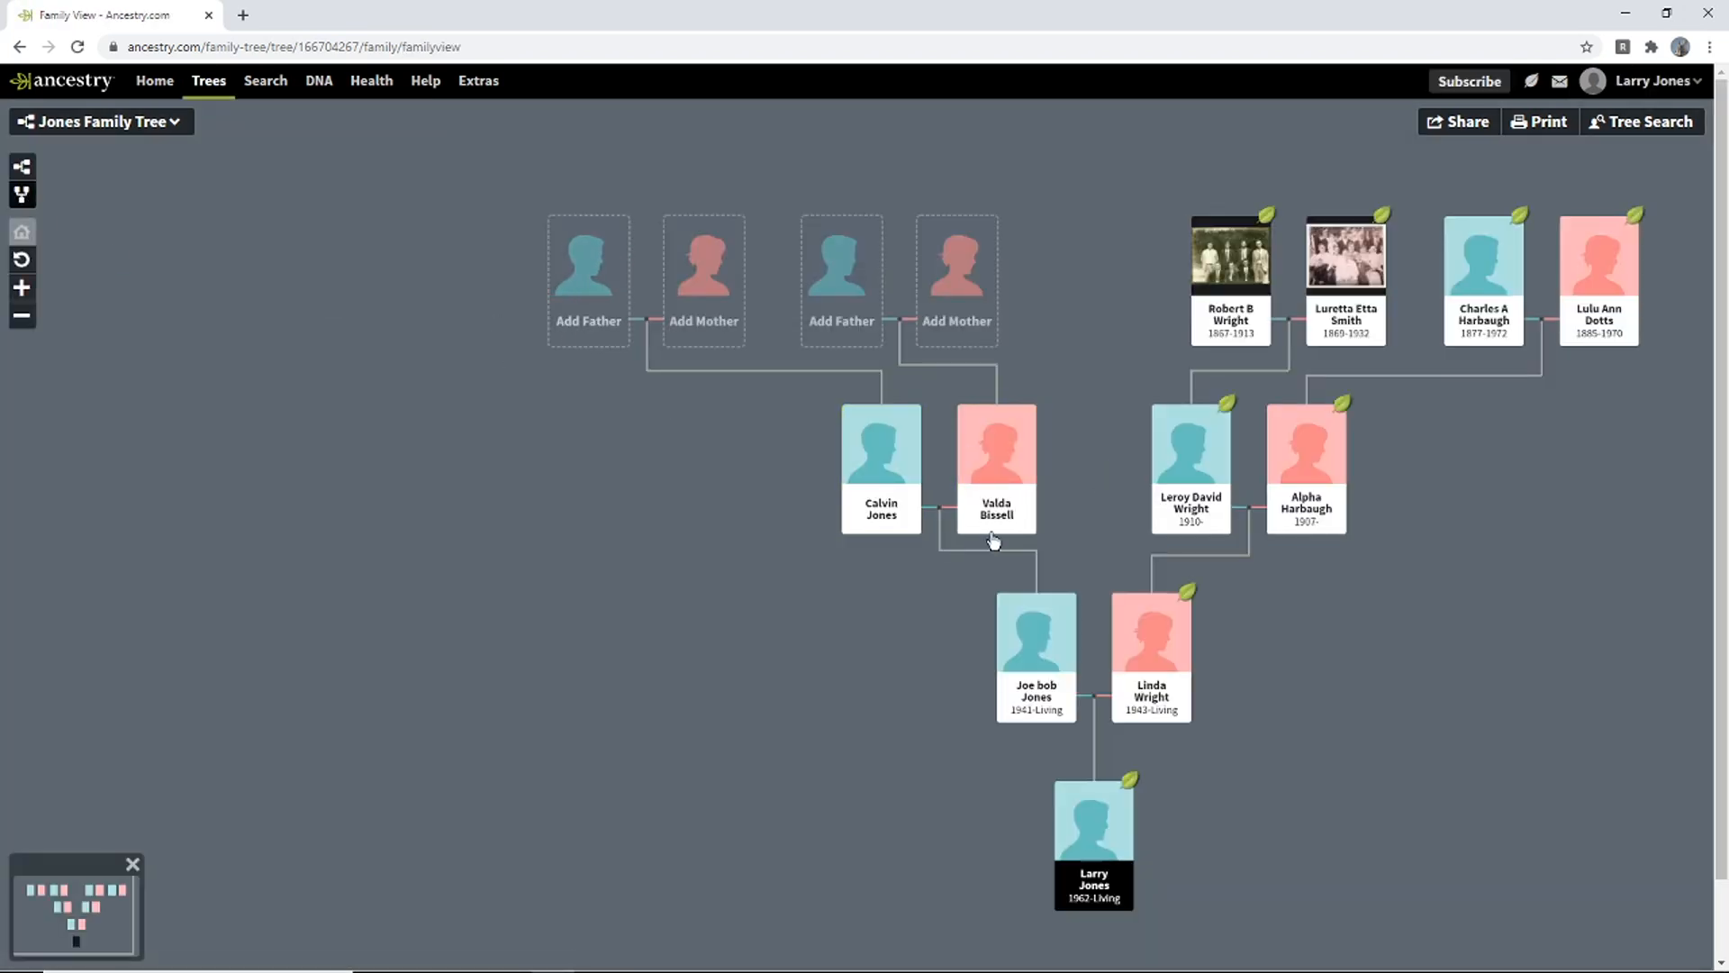
click(33, 177)
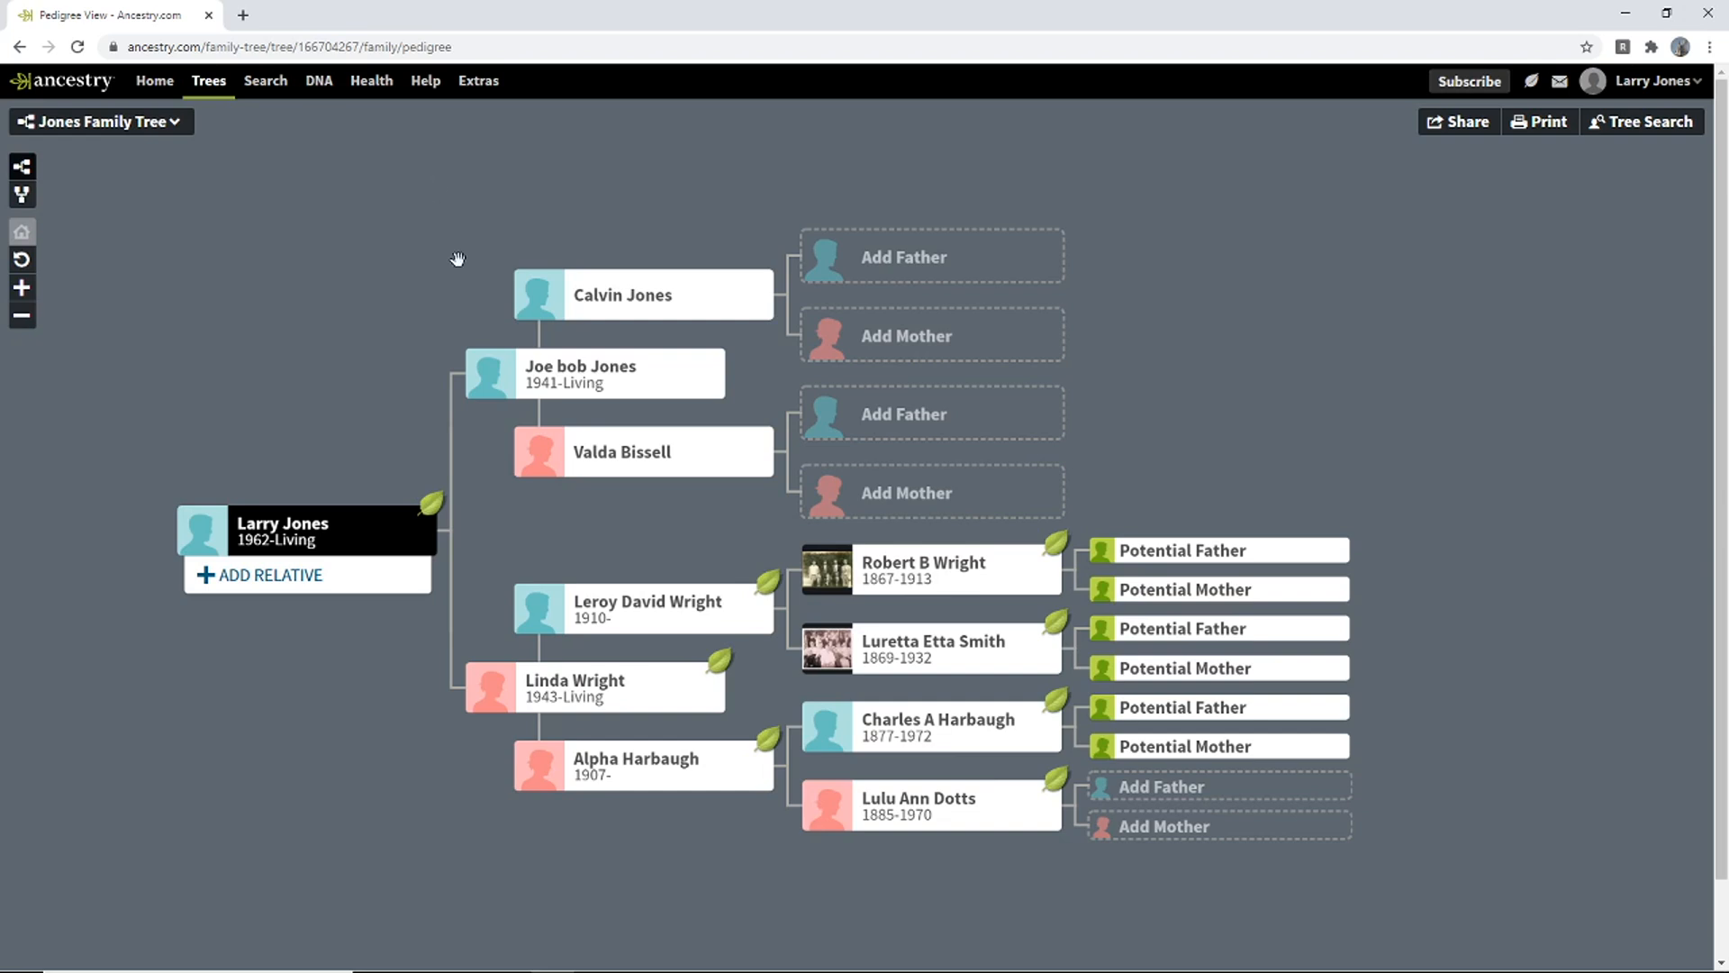
click(587, 297)
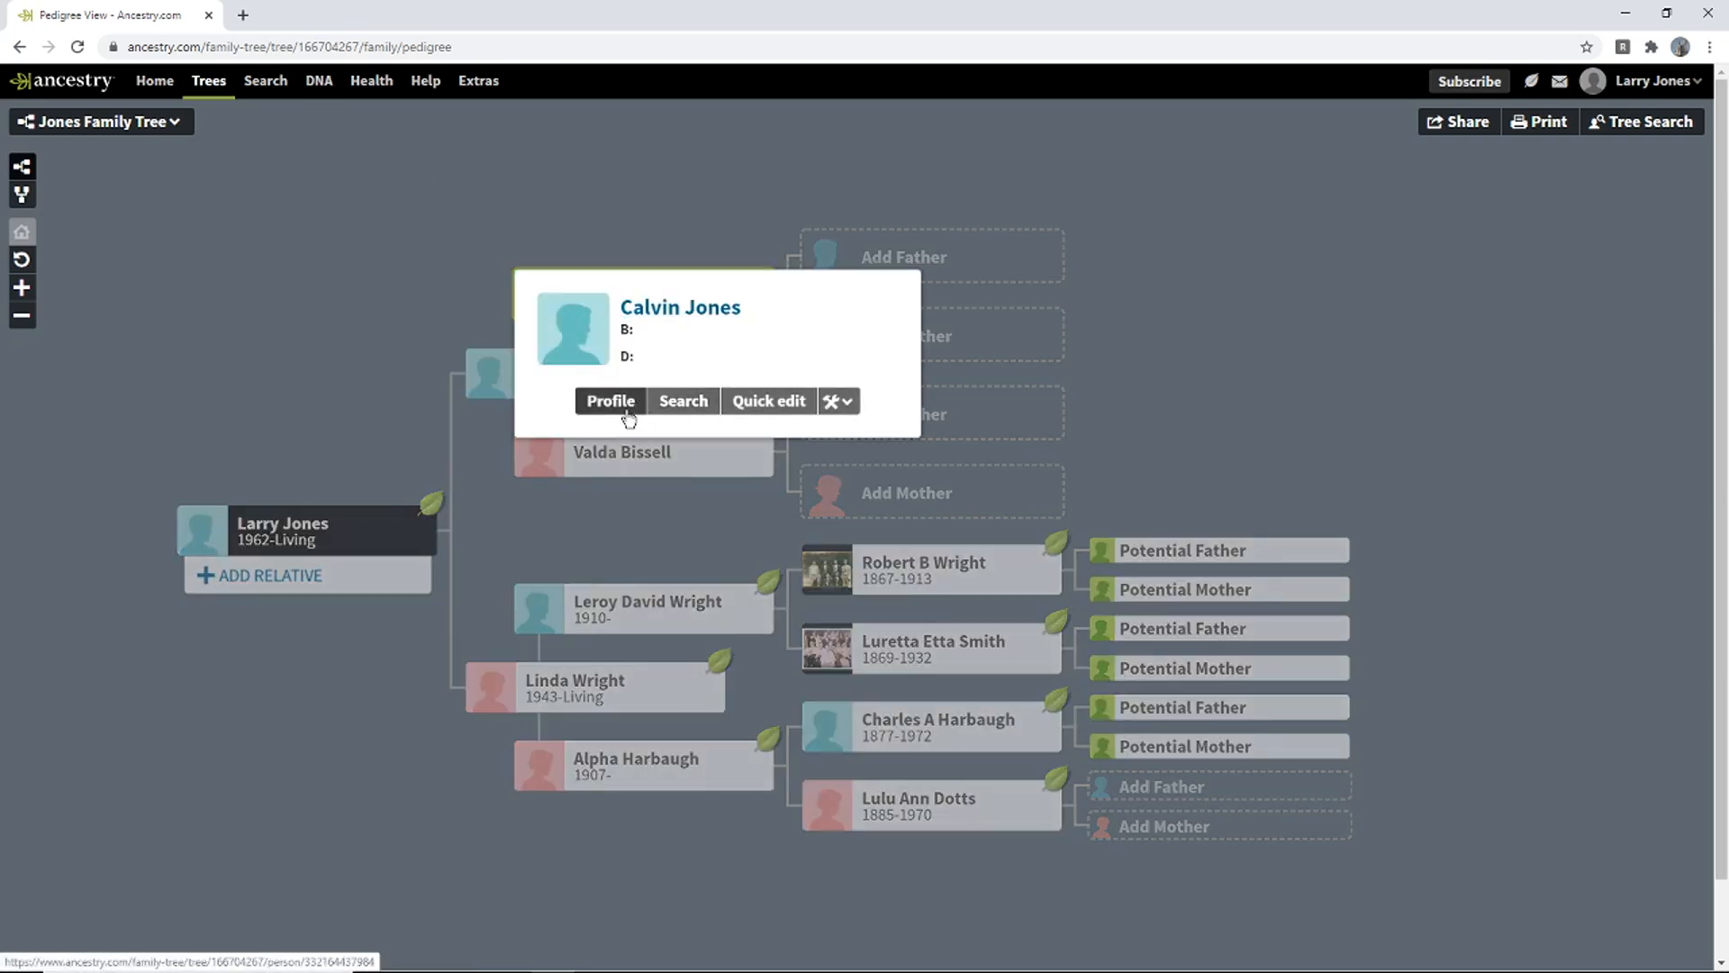
click(1216, 367)
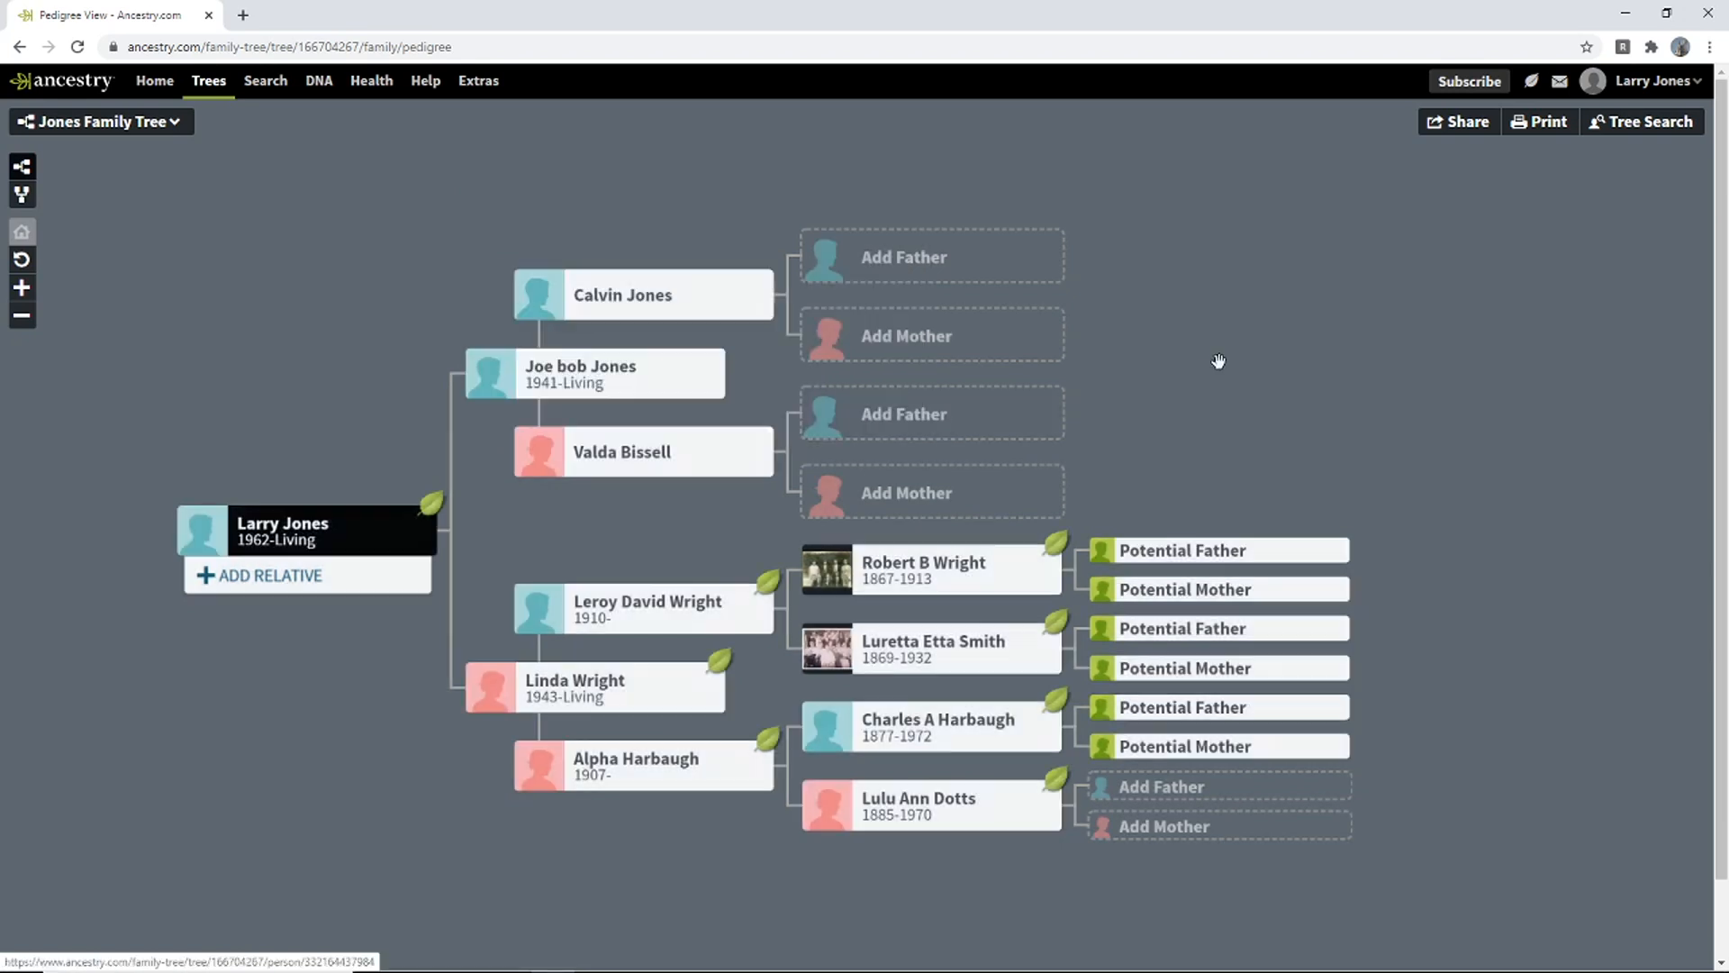
click(933, 581)
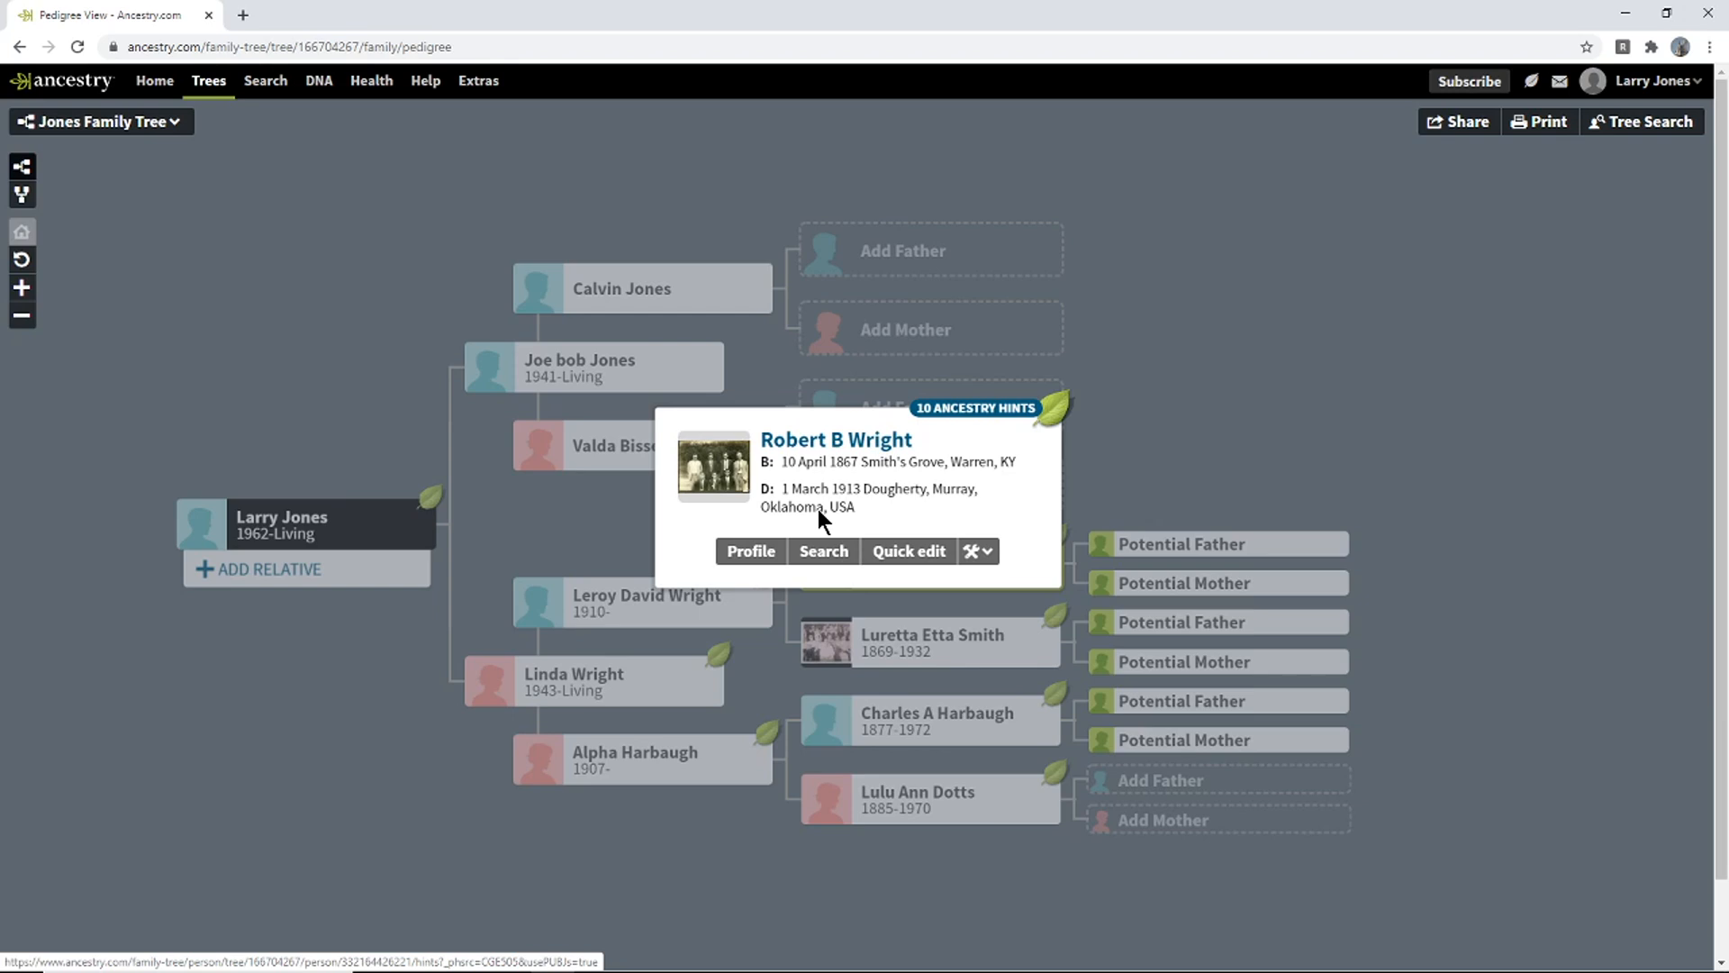
mouse_move(668, 292)
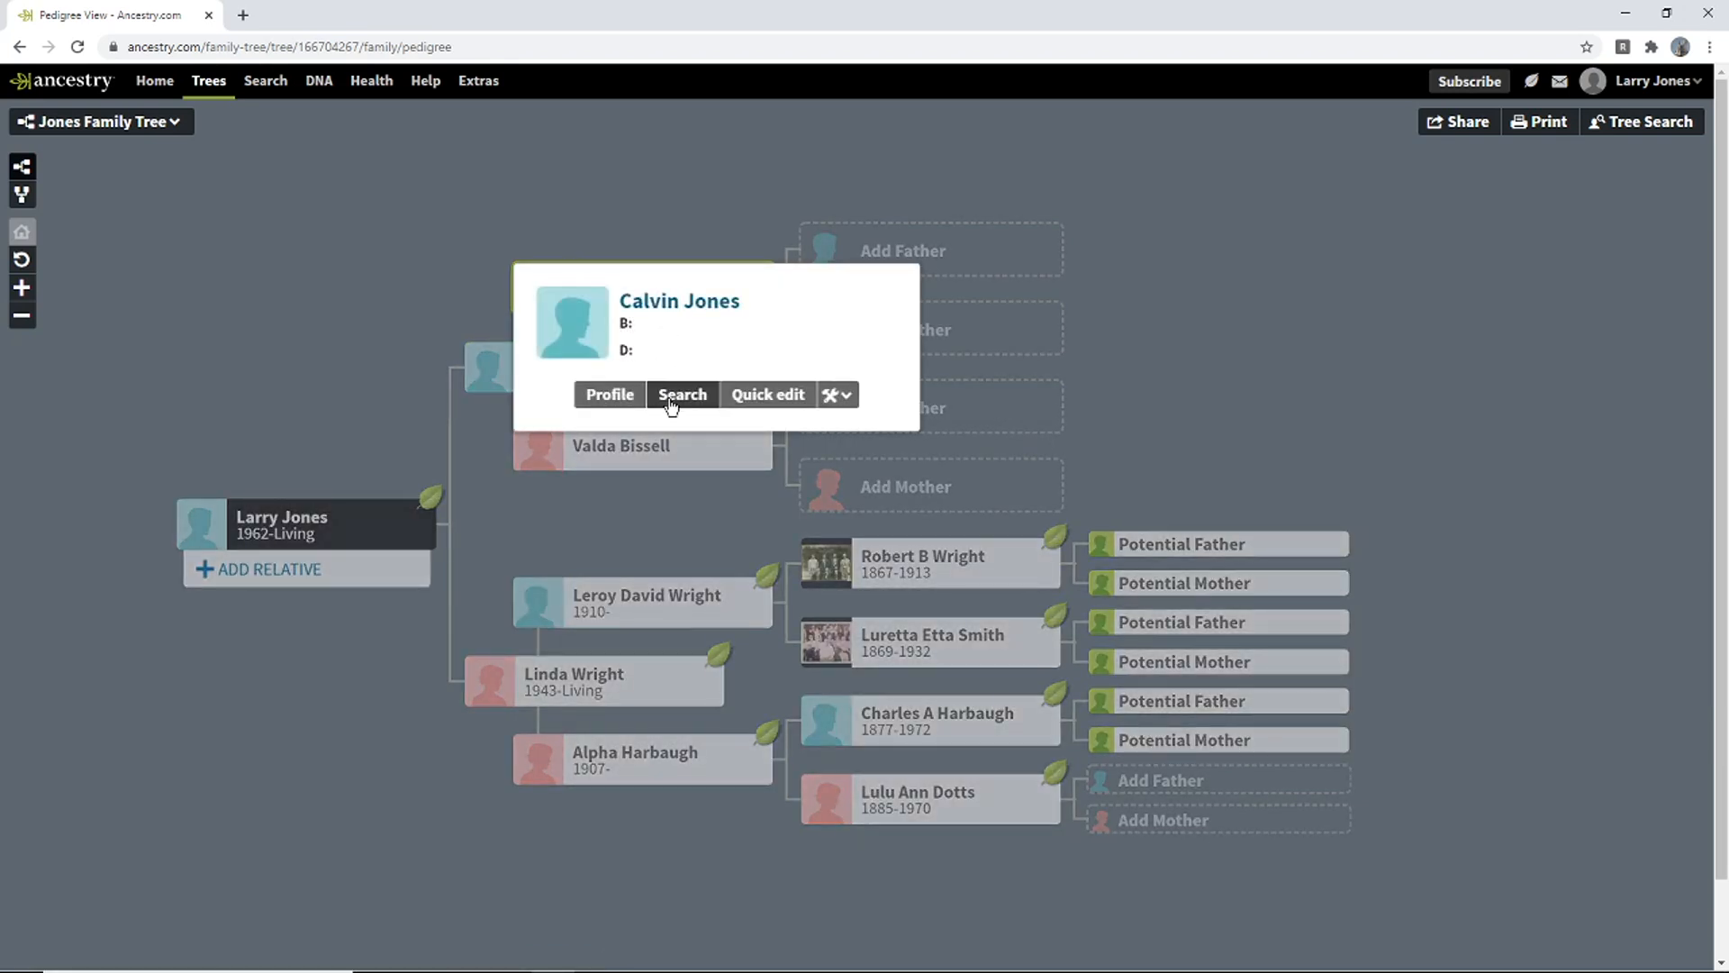
click(676, 395)
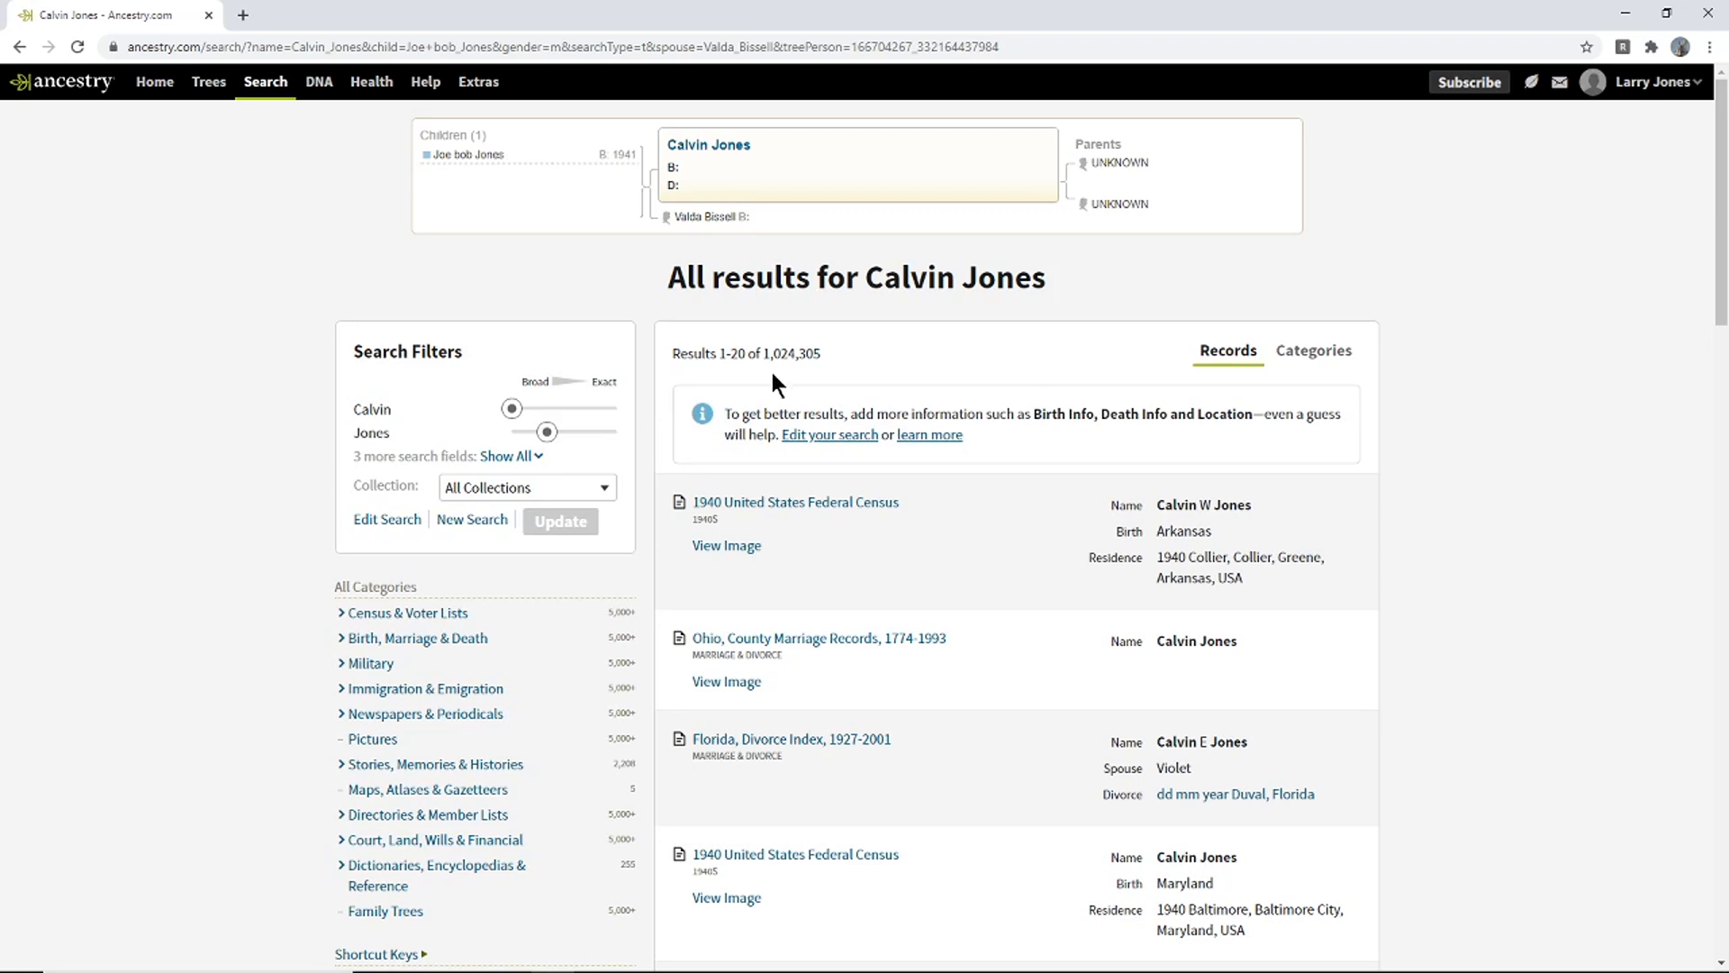
- Examine the first 1940 census result, noting its Arkansas birthplace and residence
drag(1716, 191, 1718, 99)
drag(821, 353, 766, 355)
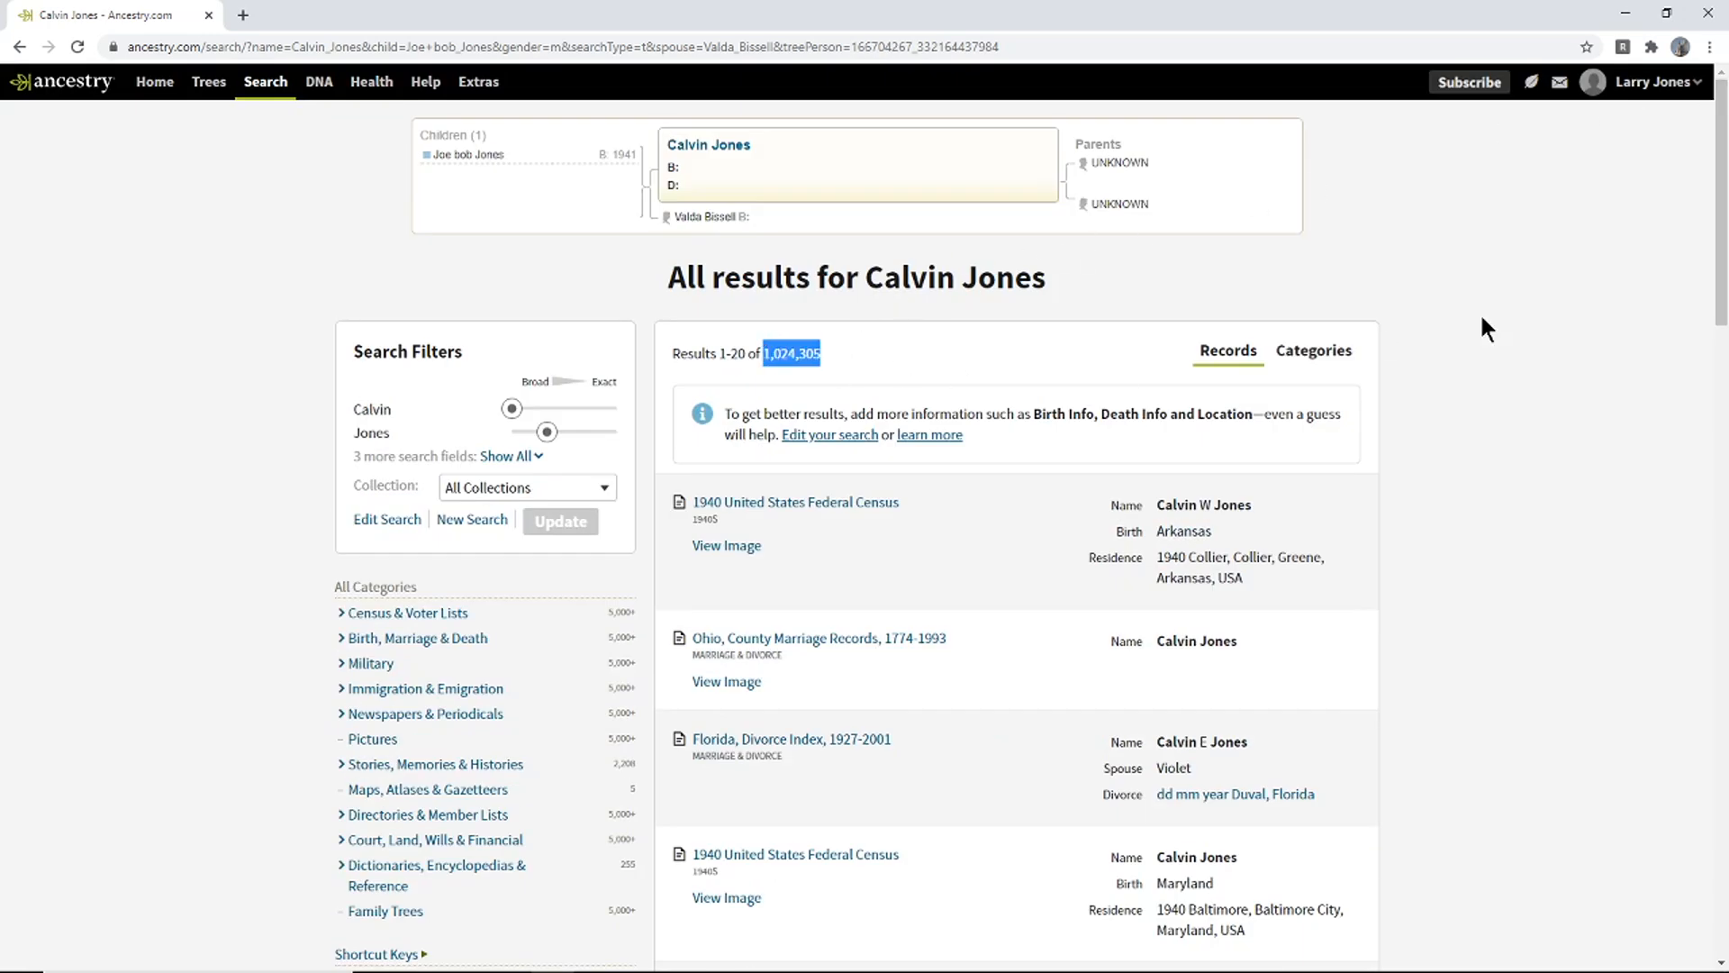
click(1549, 299)
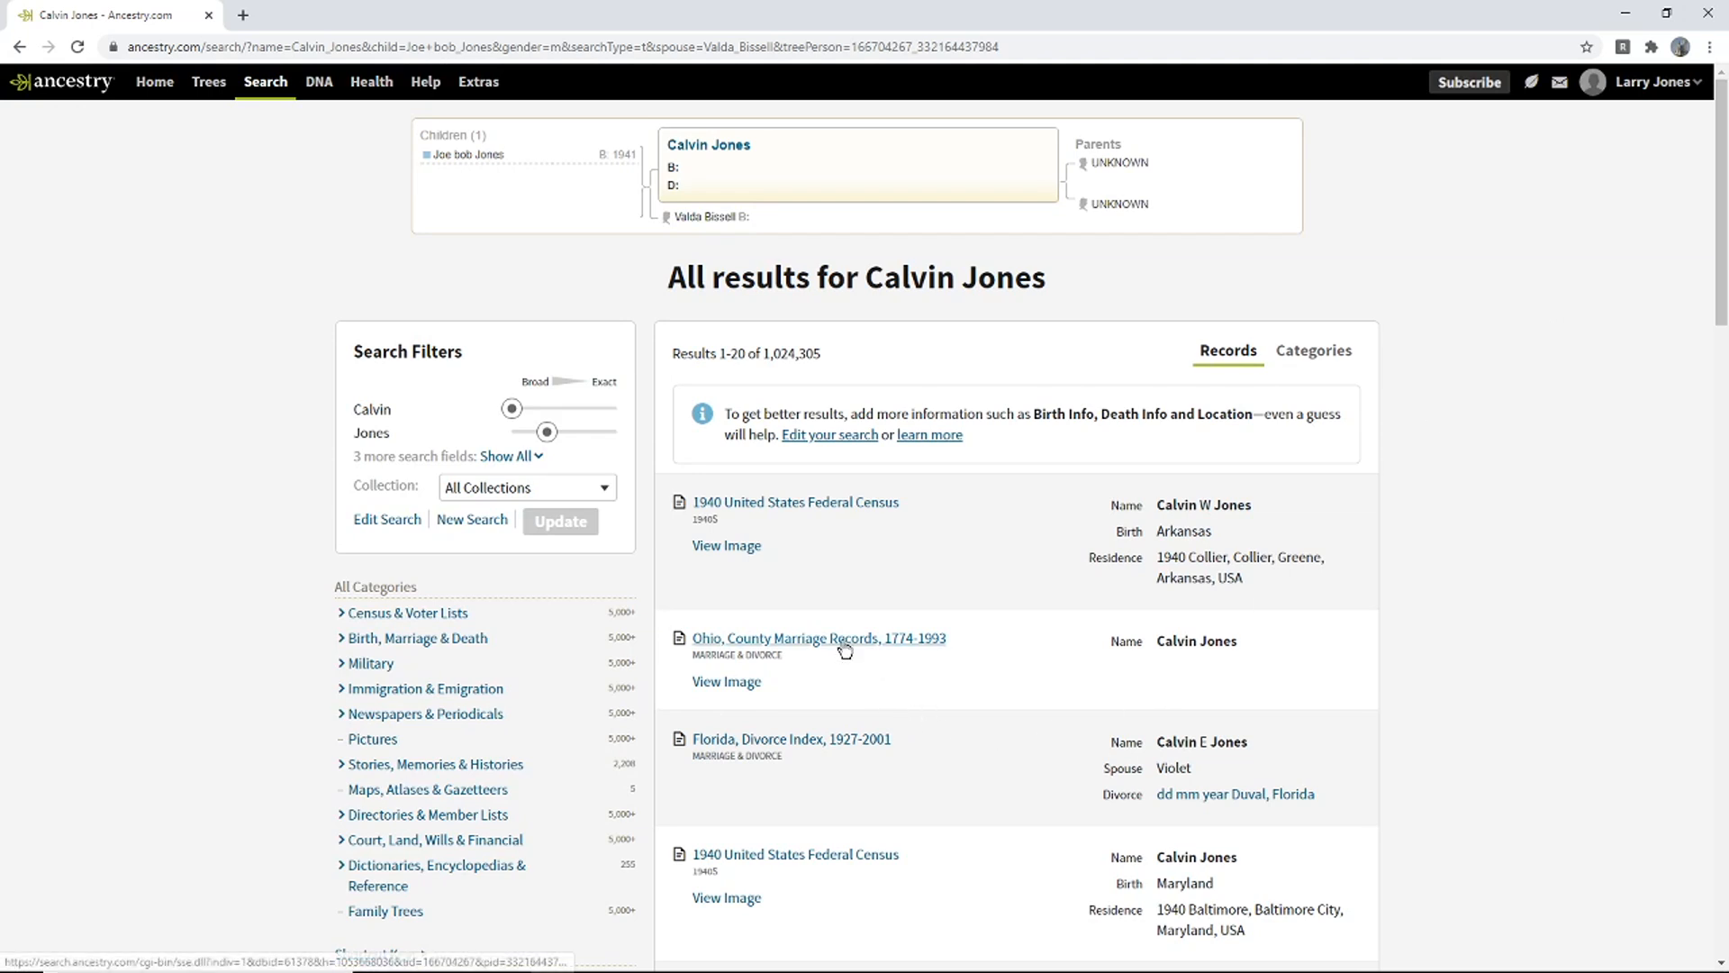
mouse_move(839, 641)
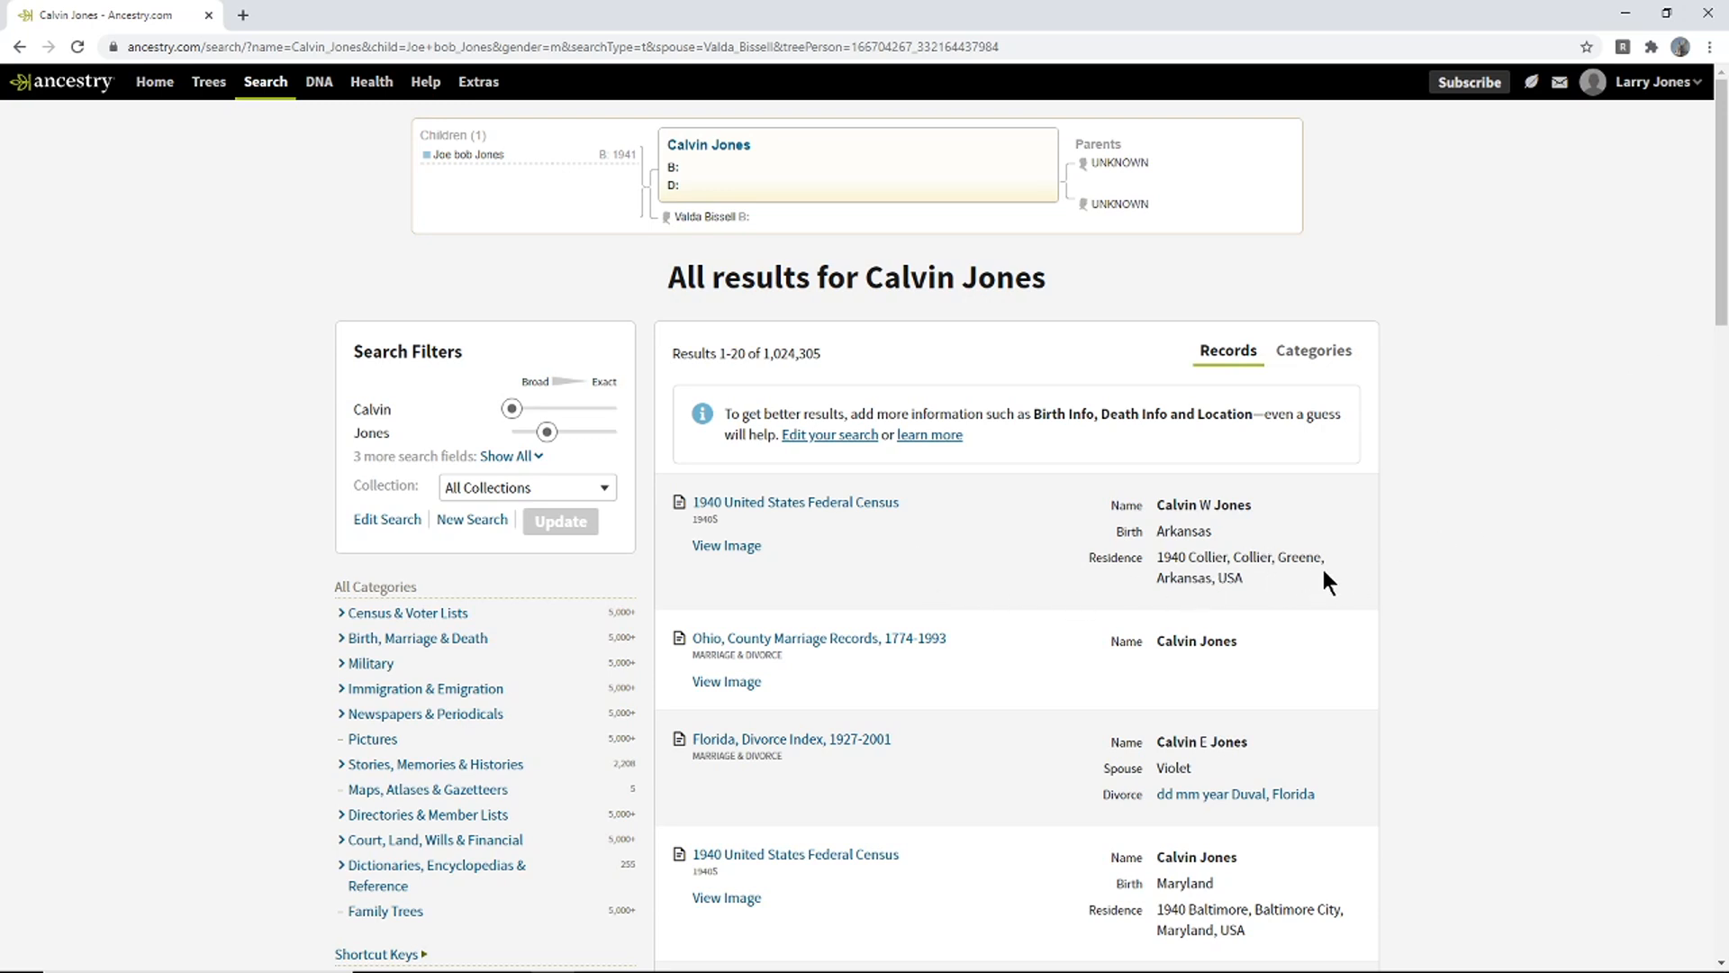
drag(1212, 533, 1161, 541)
click(1254, 583)
drag(1254, 585, 1160, 556)
click(1480, 449)
mouse_move(869, 511)
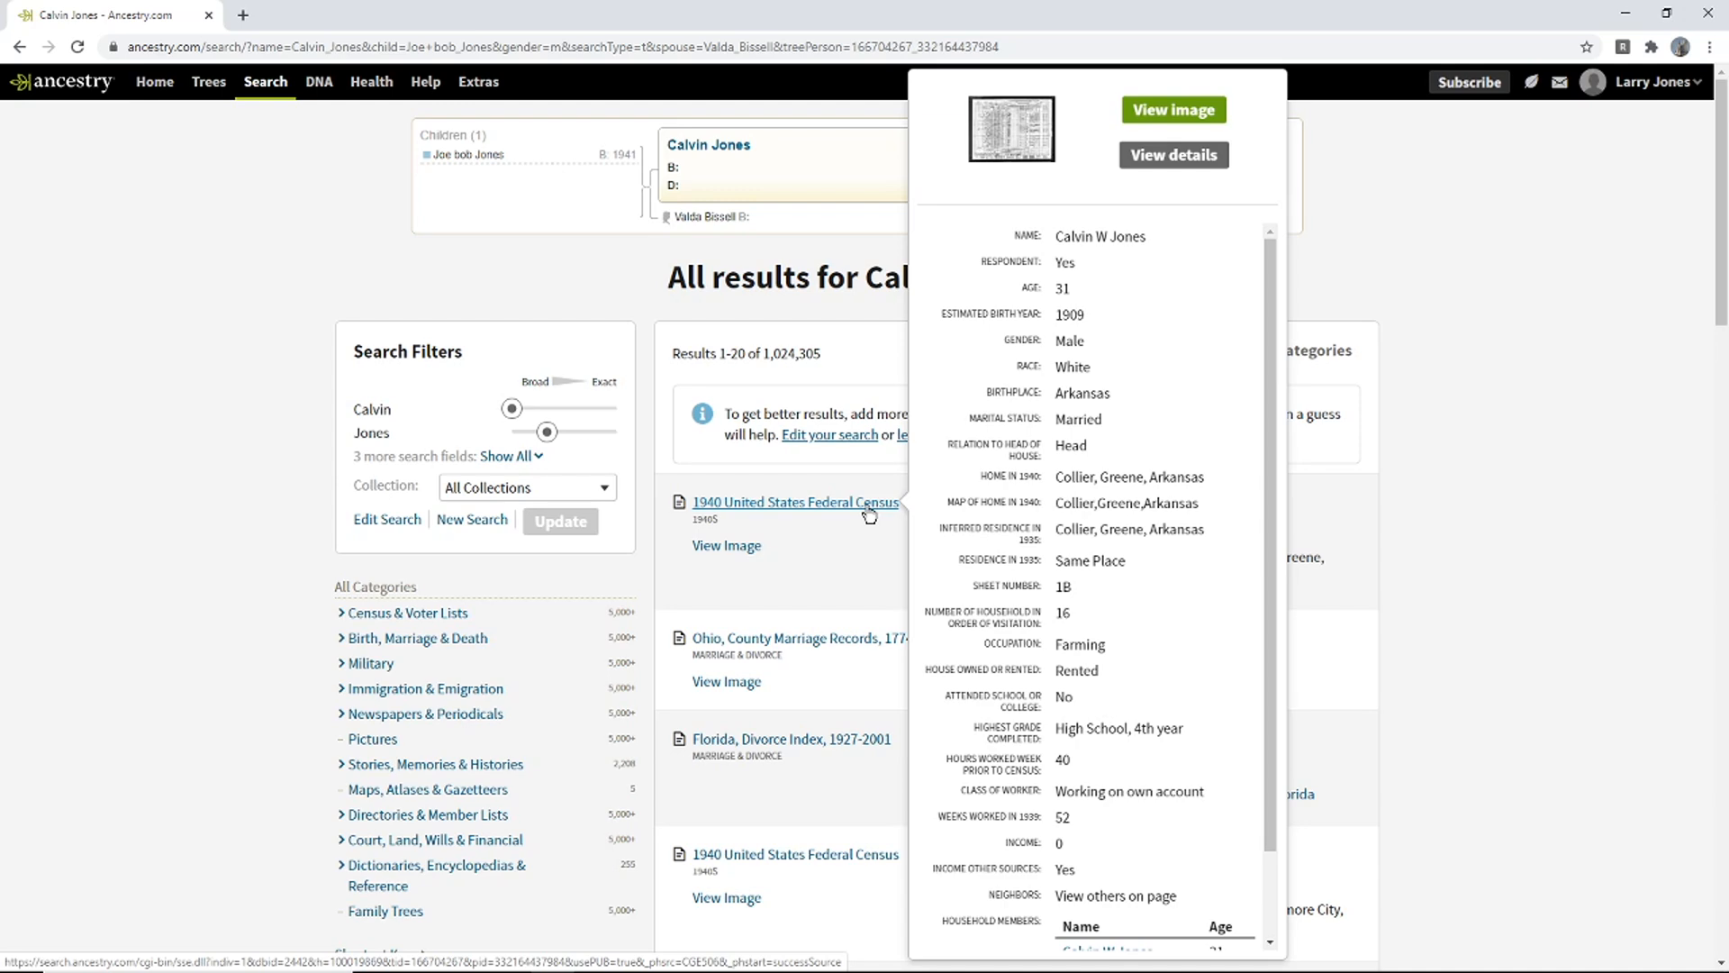
click(867, 506)
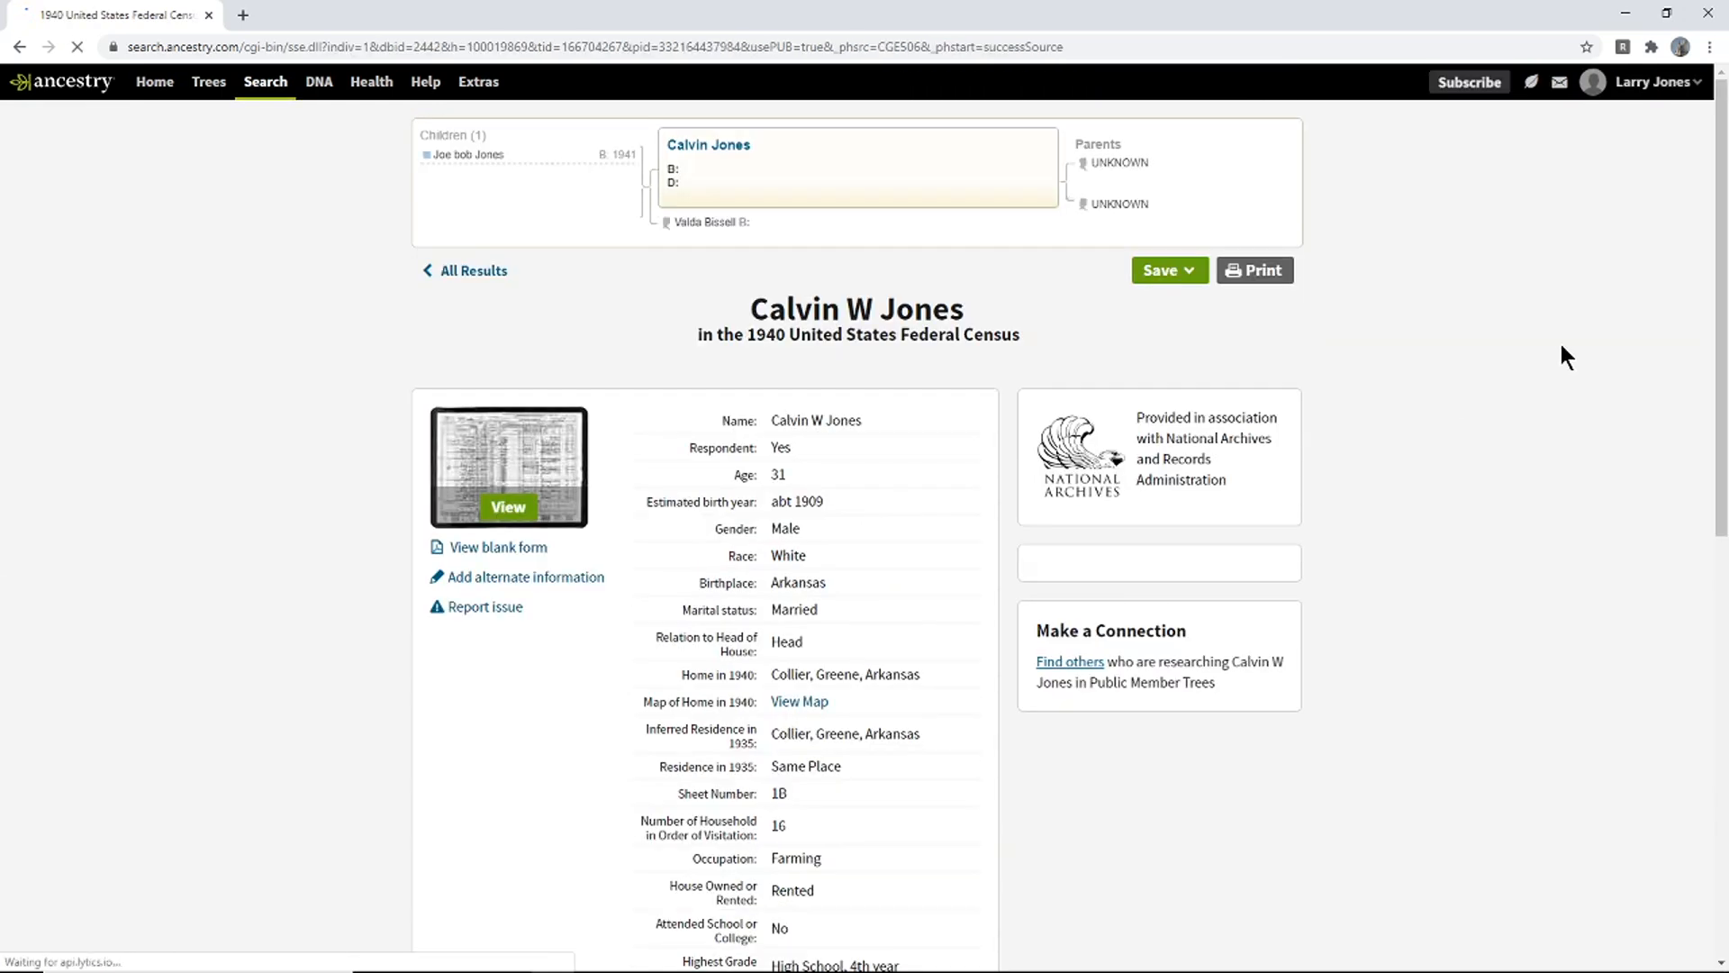
scroll(1709, 364, down, 4)
scroll(1709, 364, down, 2)
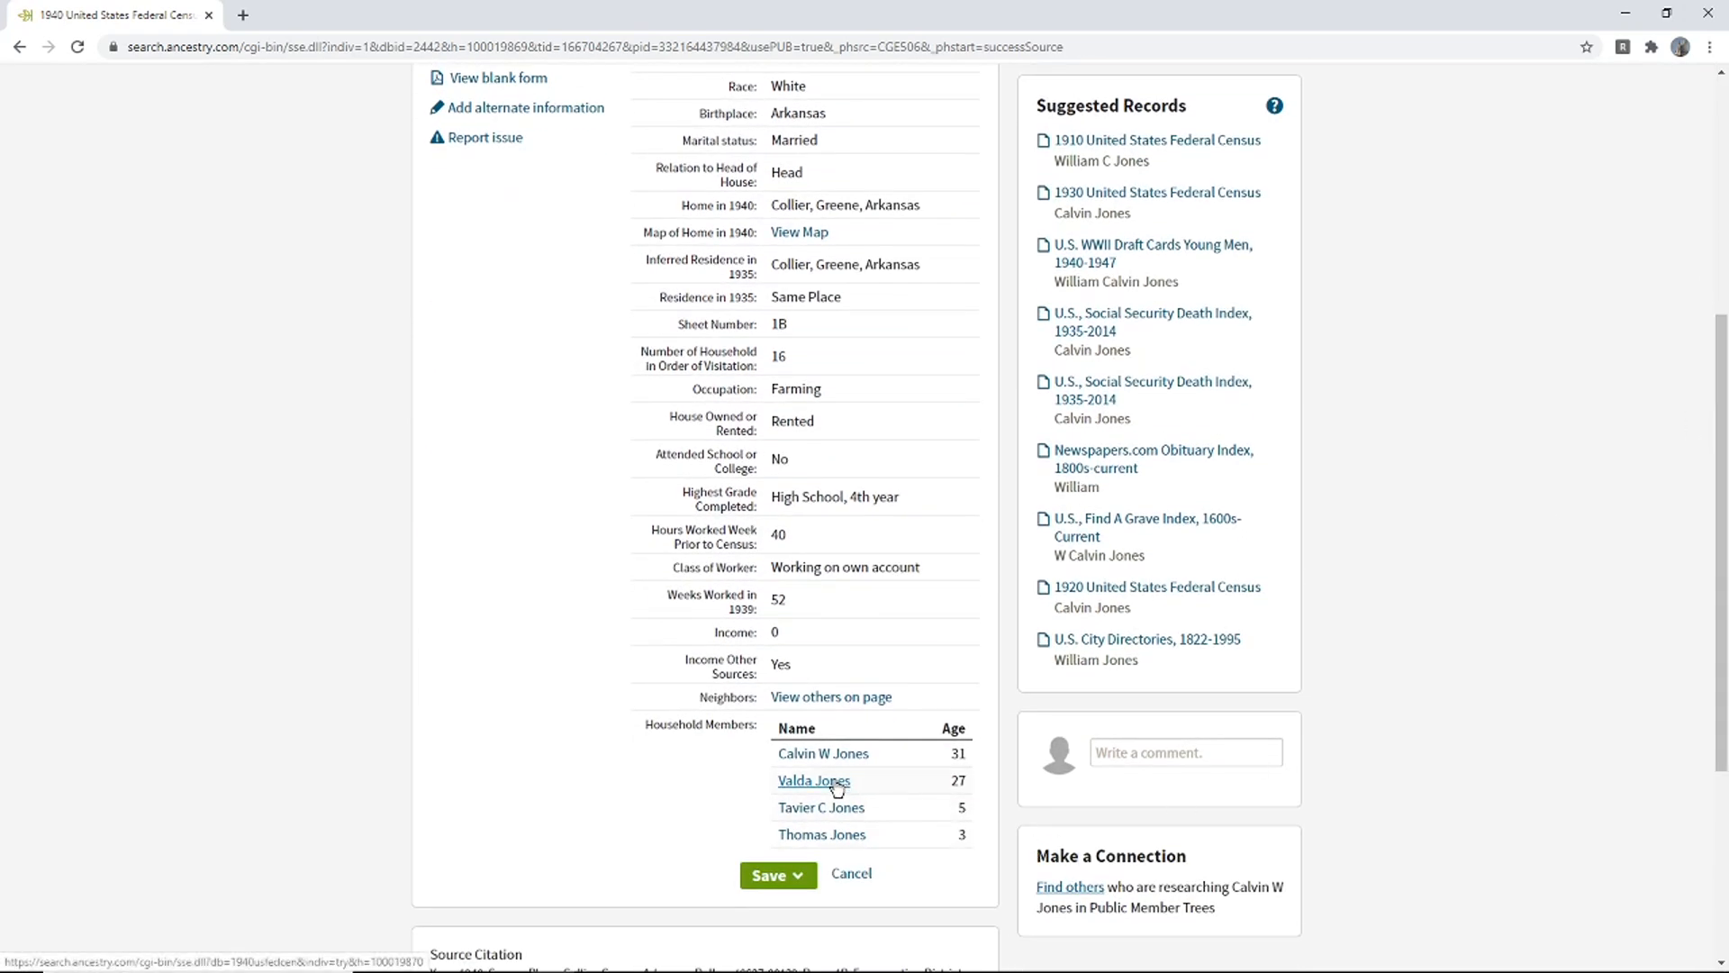
drag(964, 786, 630, 749)
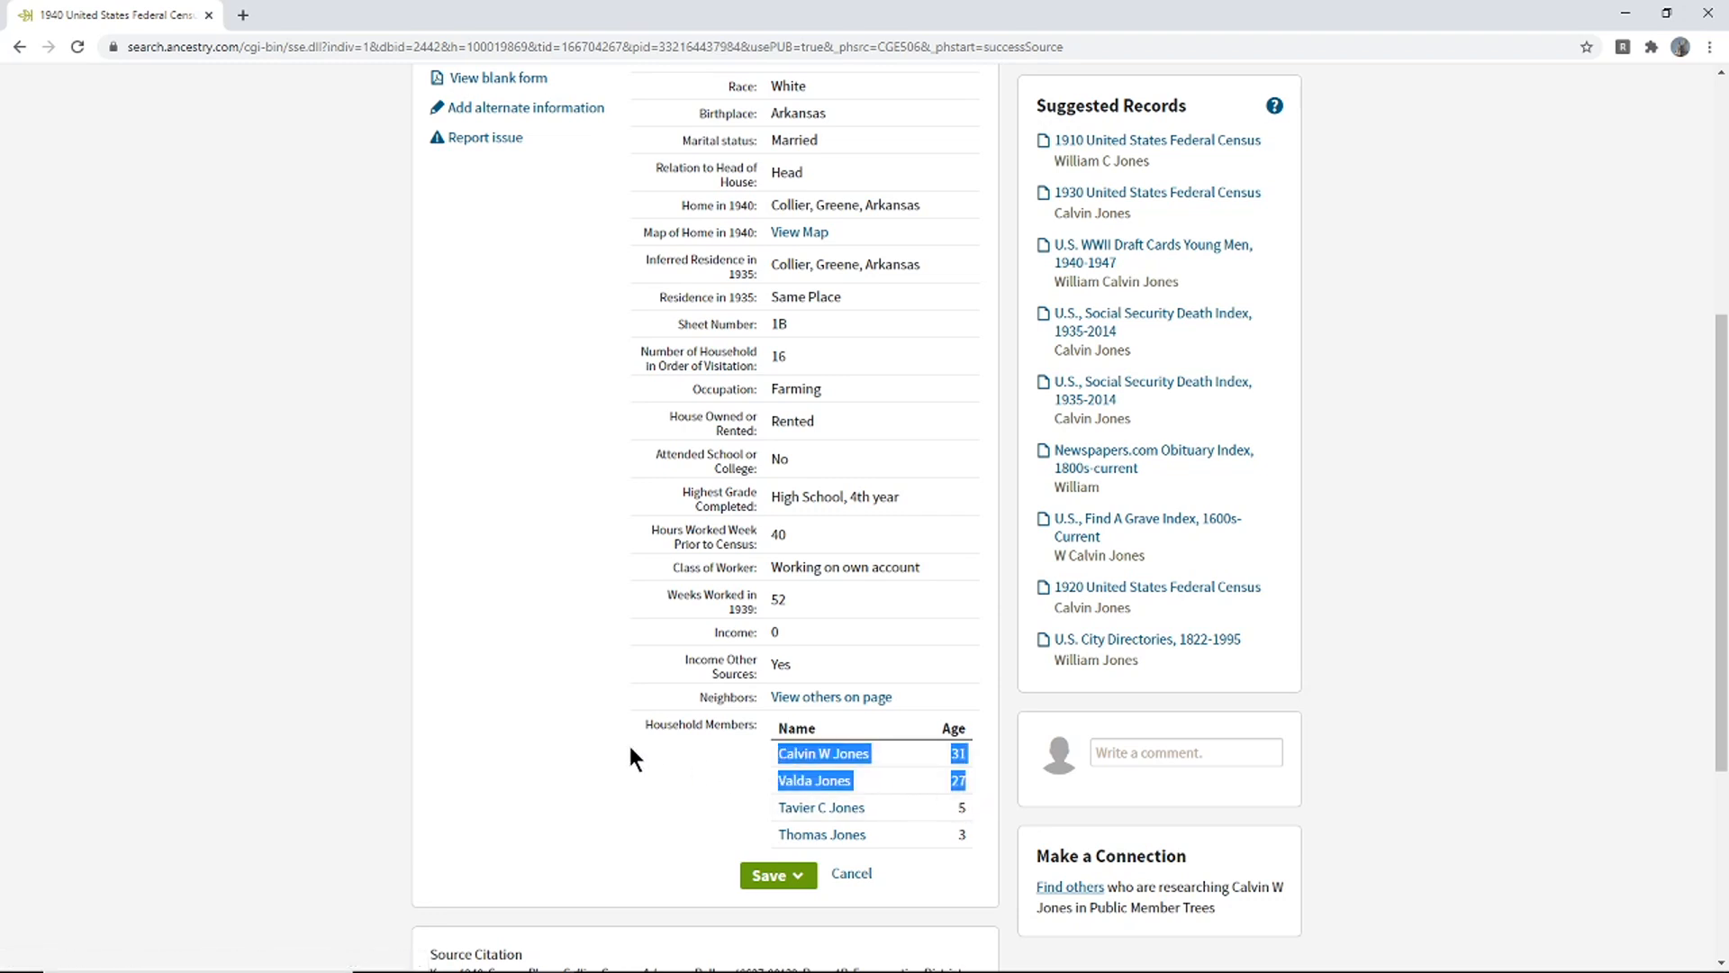
click(578, 737)
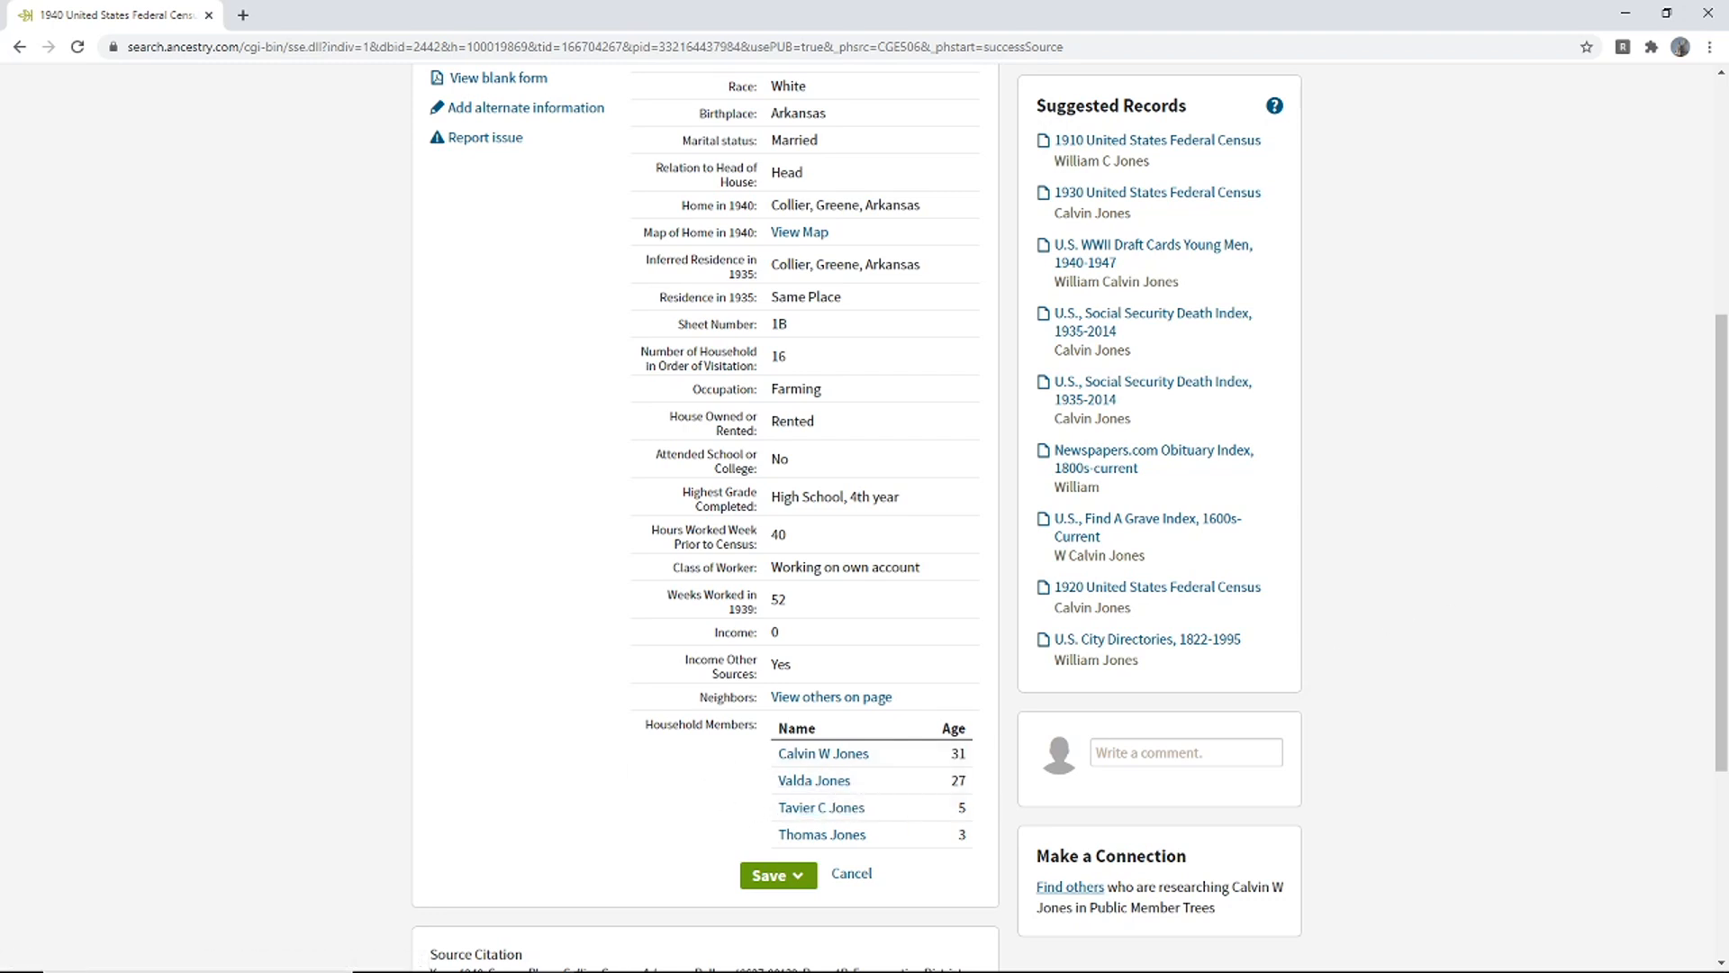
scroll(1722, 419, up, 2)
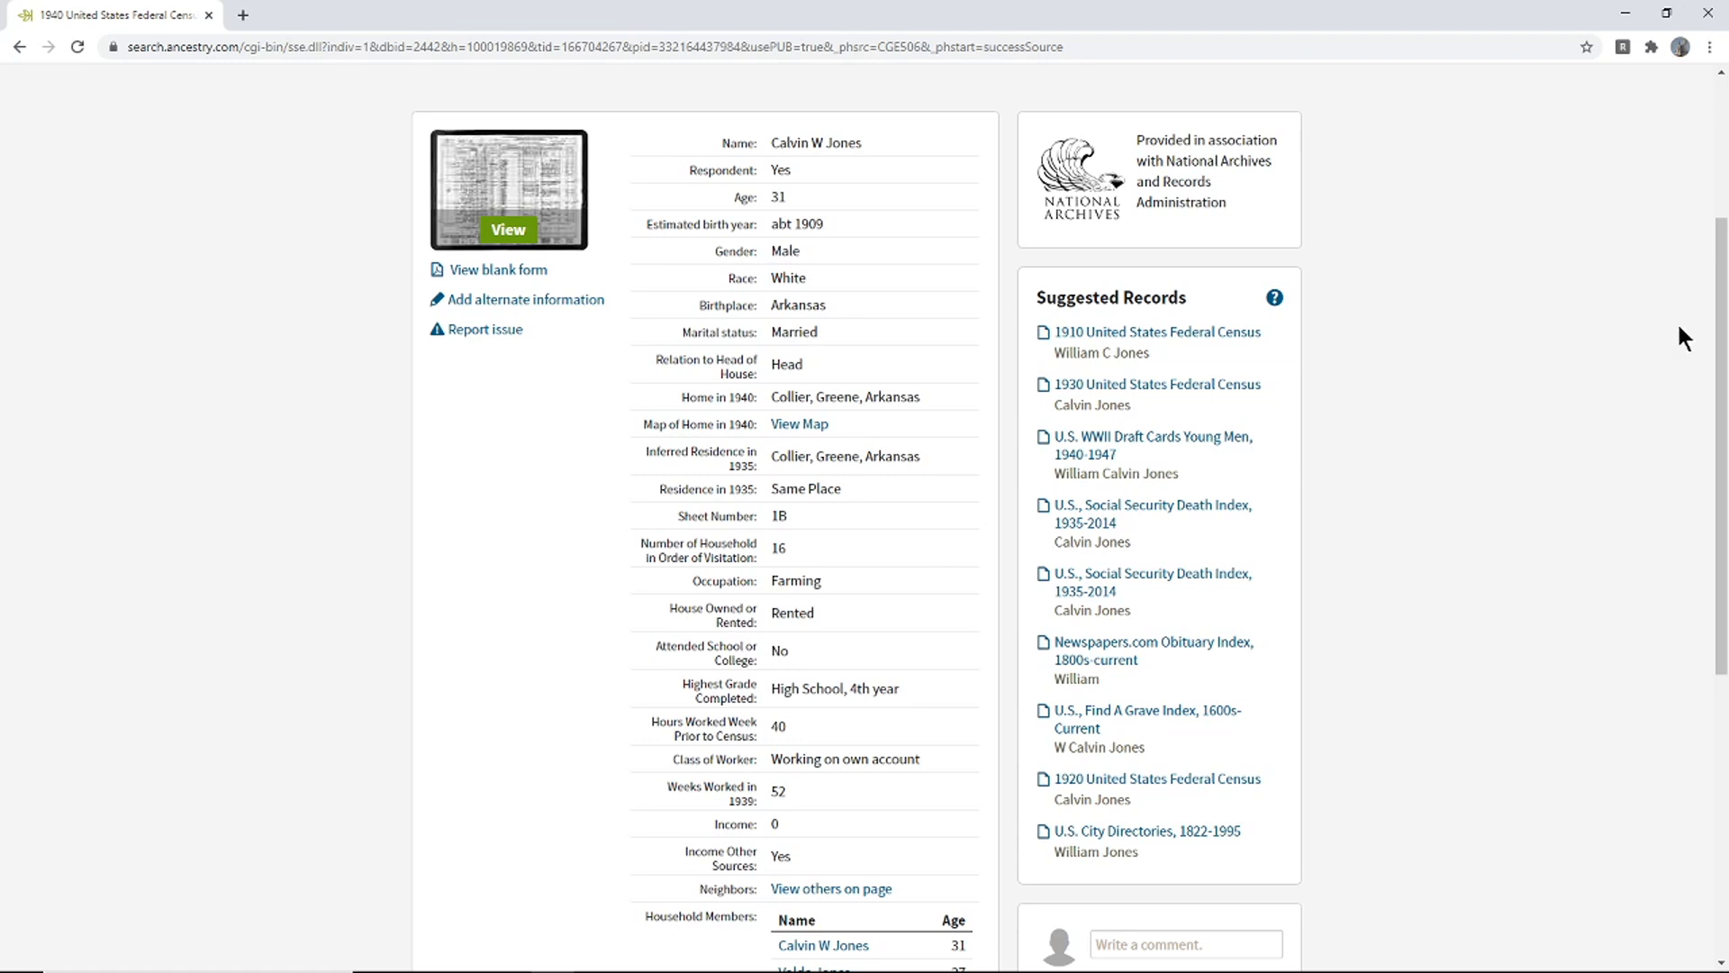
drag(1720, 272, 1722, 132)
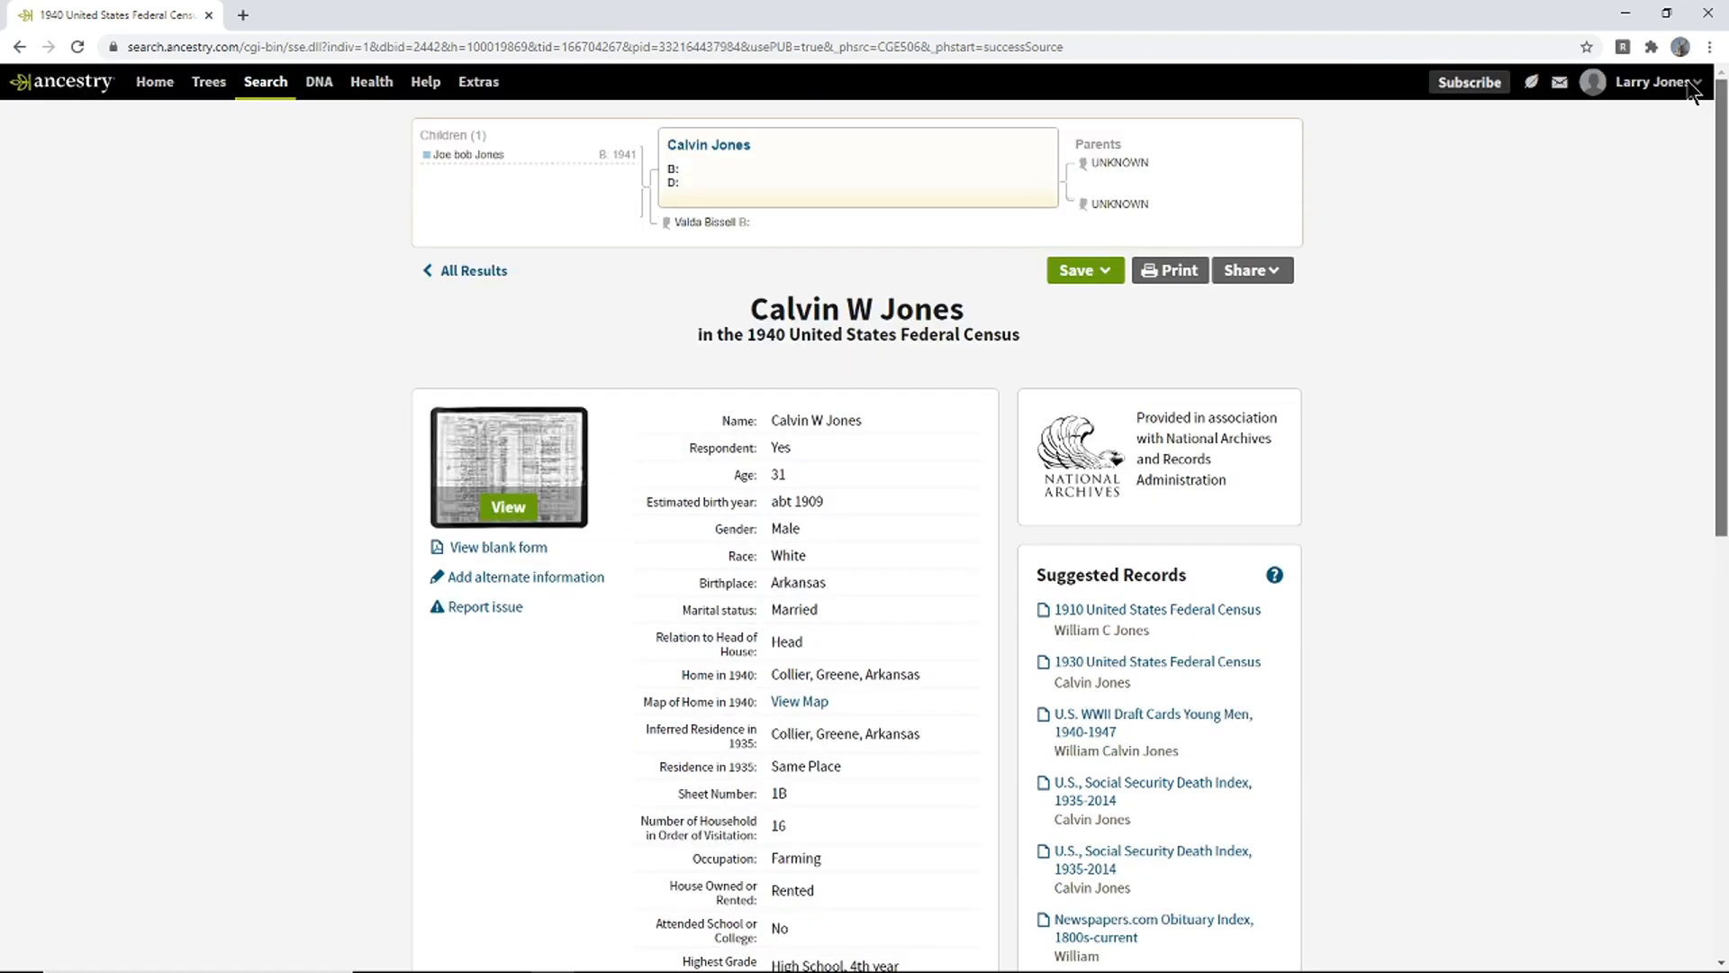
- Load the Jones Family Tree in a second tab, then mark the census birth estimate abt 1909
right_click(204, 94)
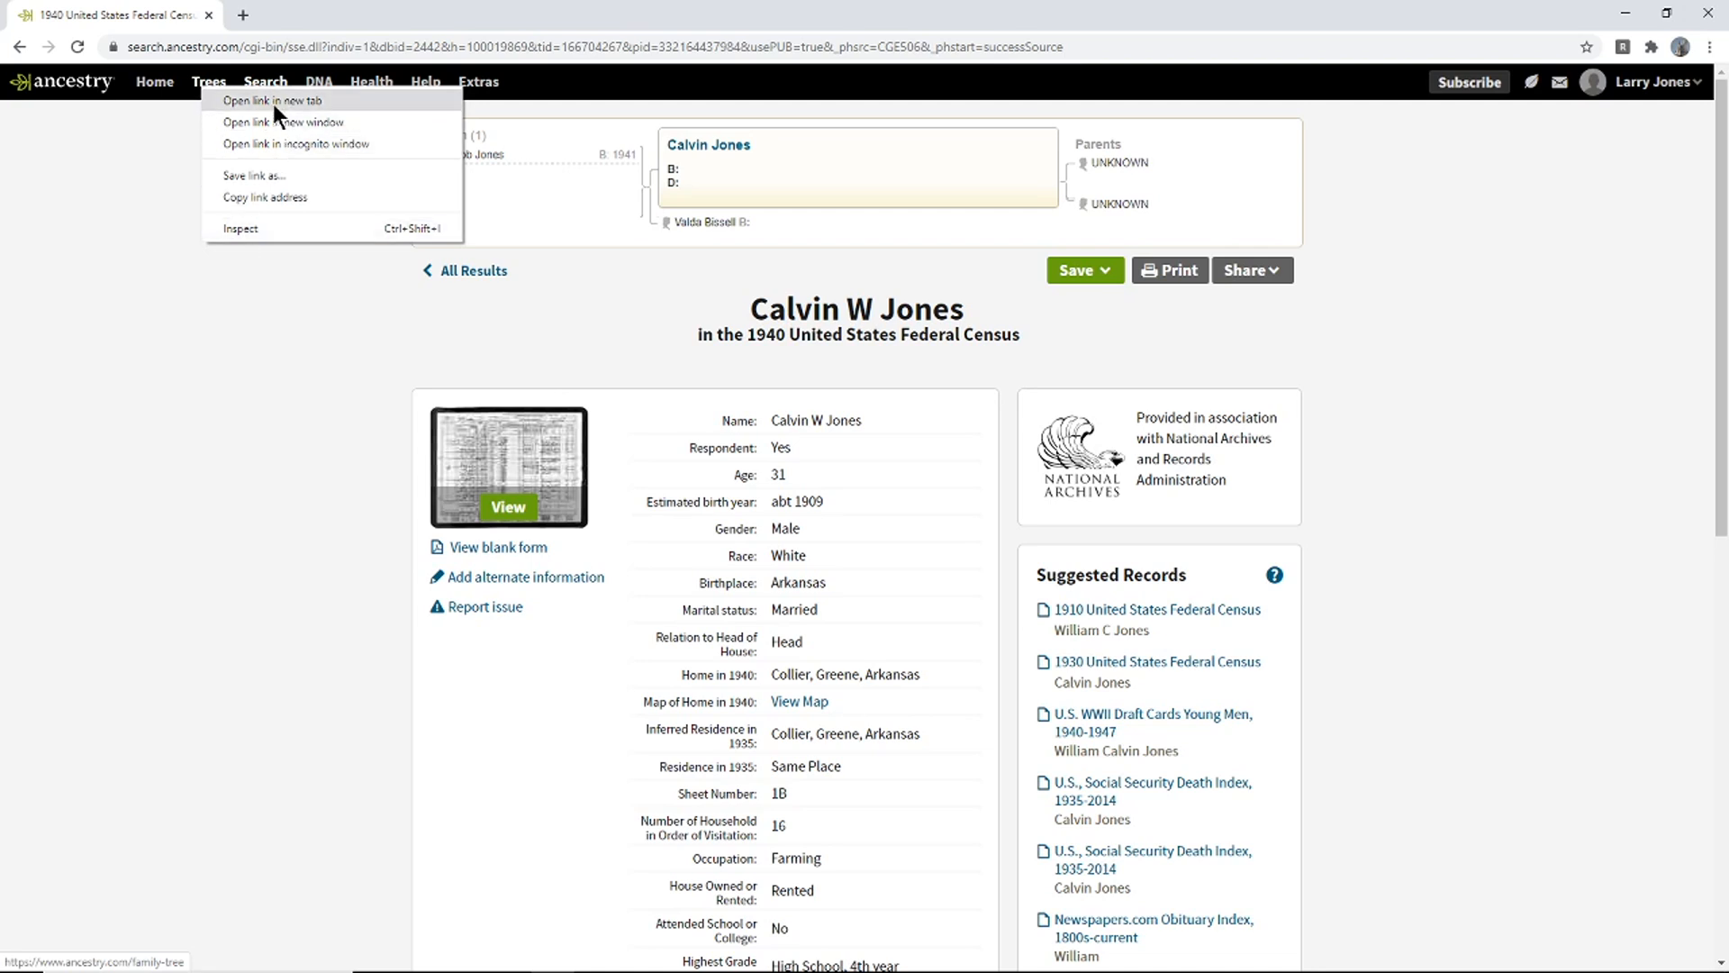
click(317, 100)
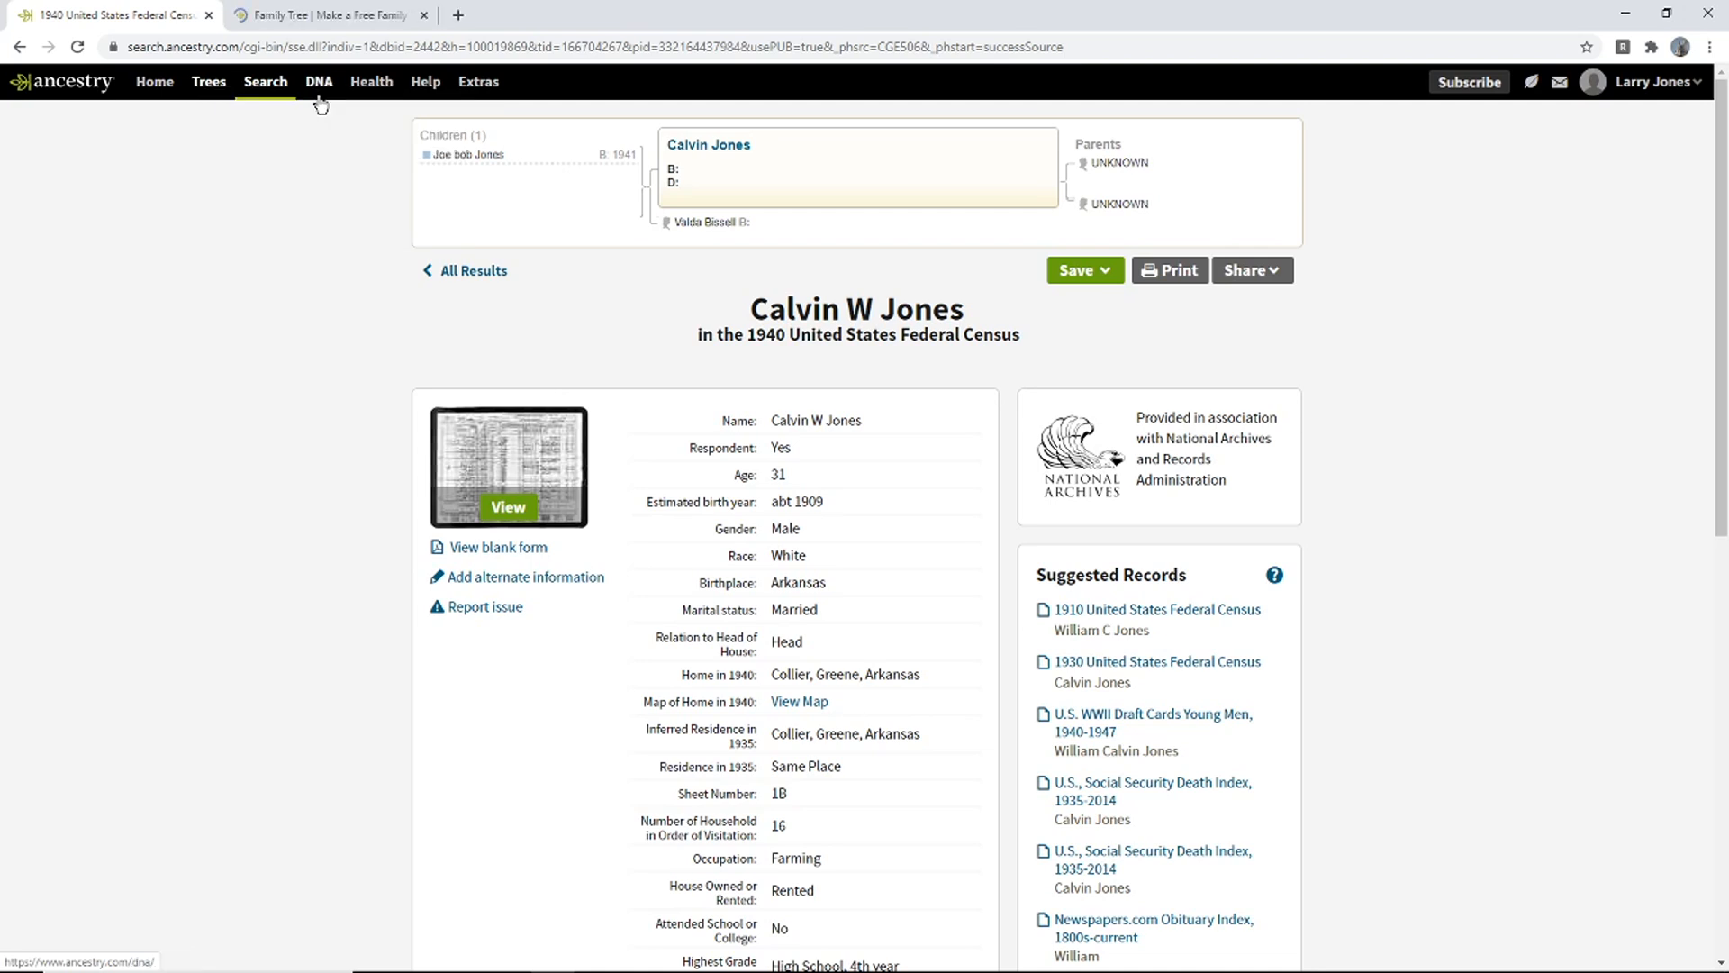
click(345, 25)
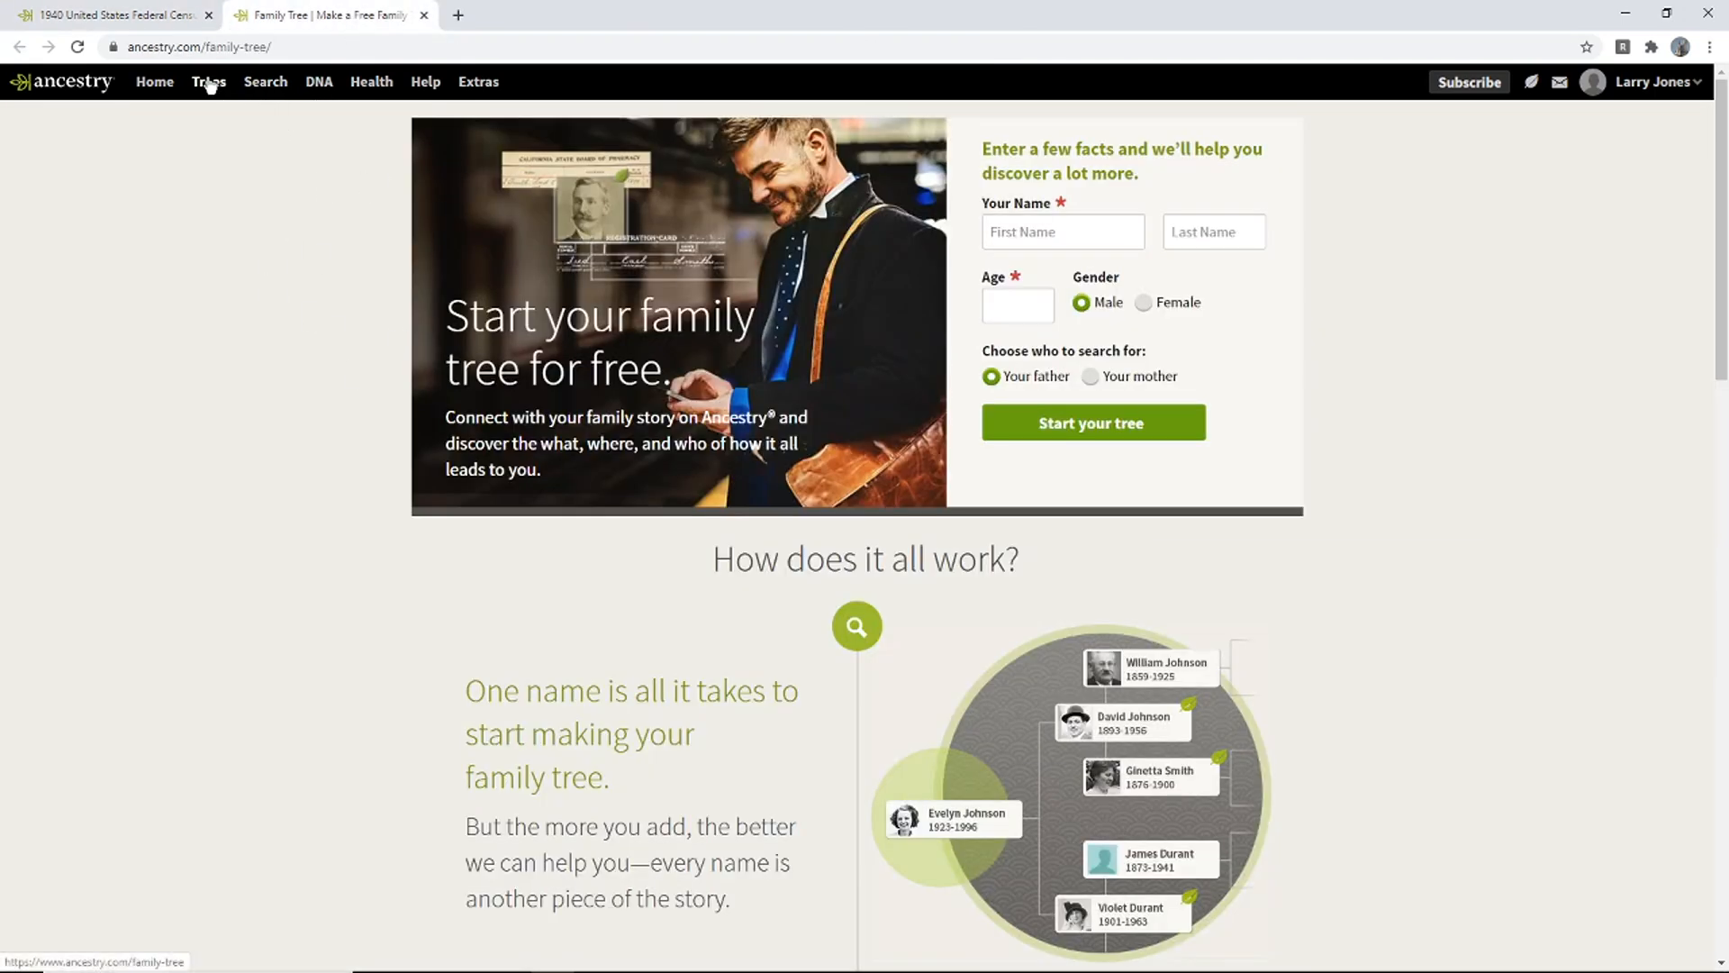
click(137, 14)
click(307, 13)
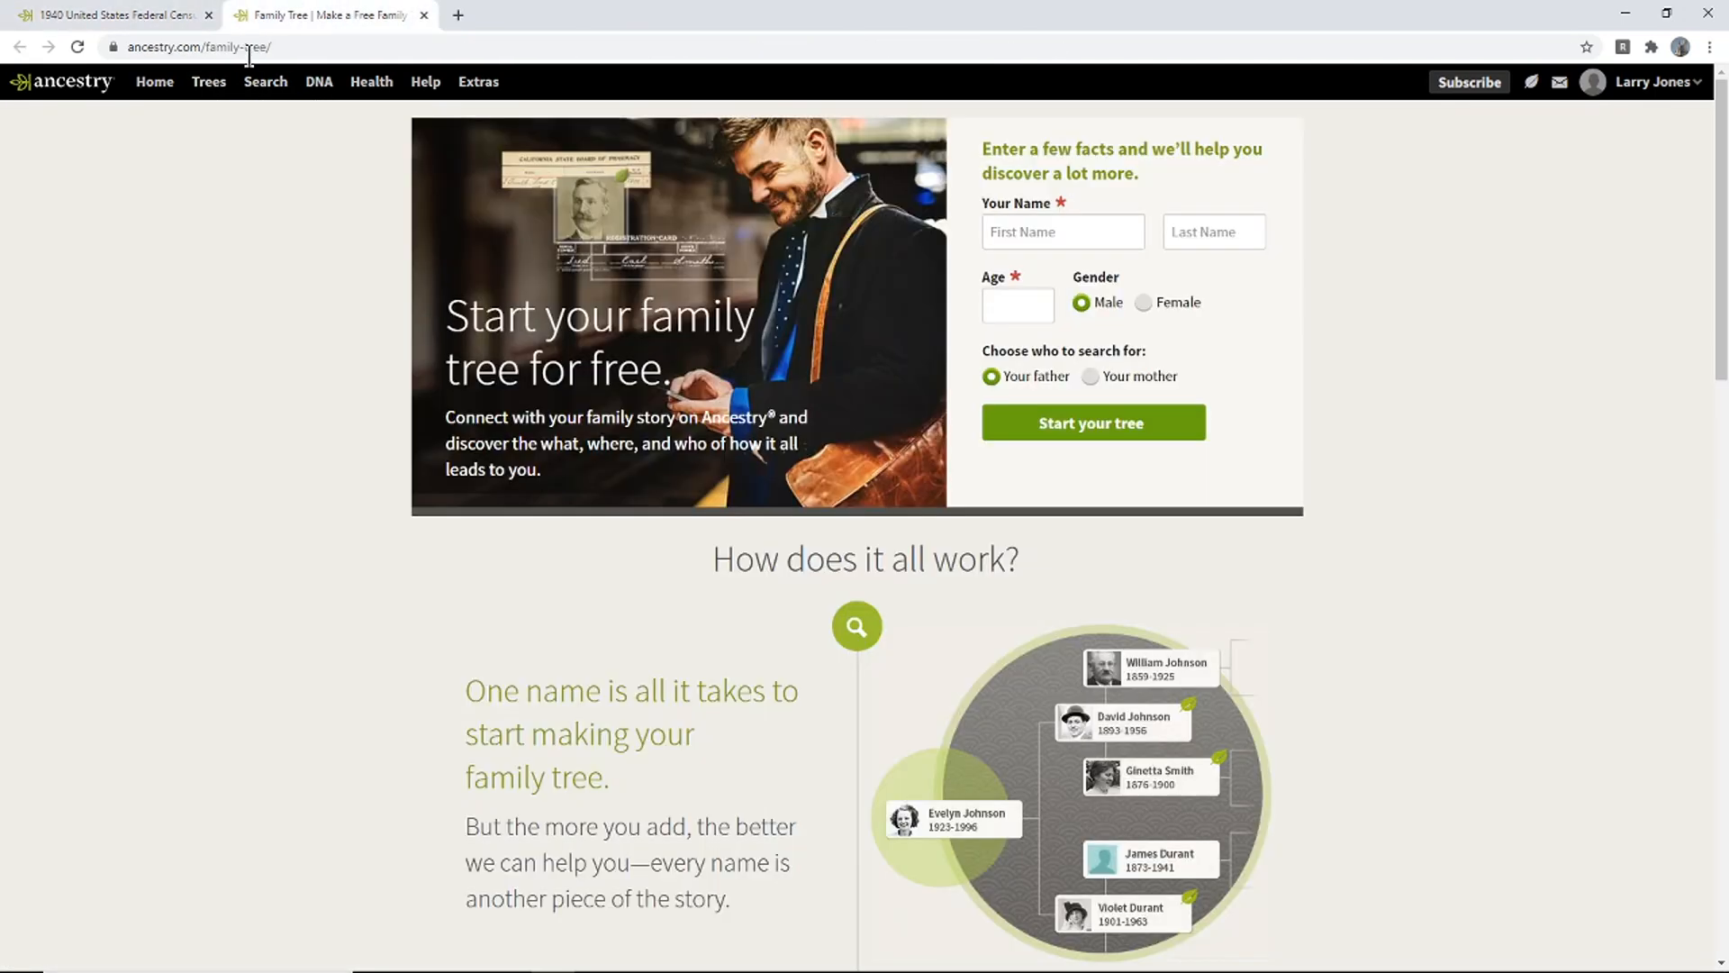
click(211, 81)
click(184, 136)
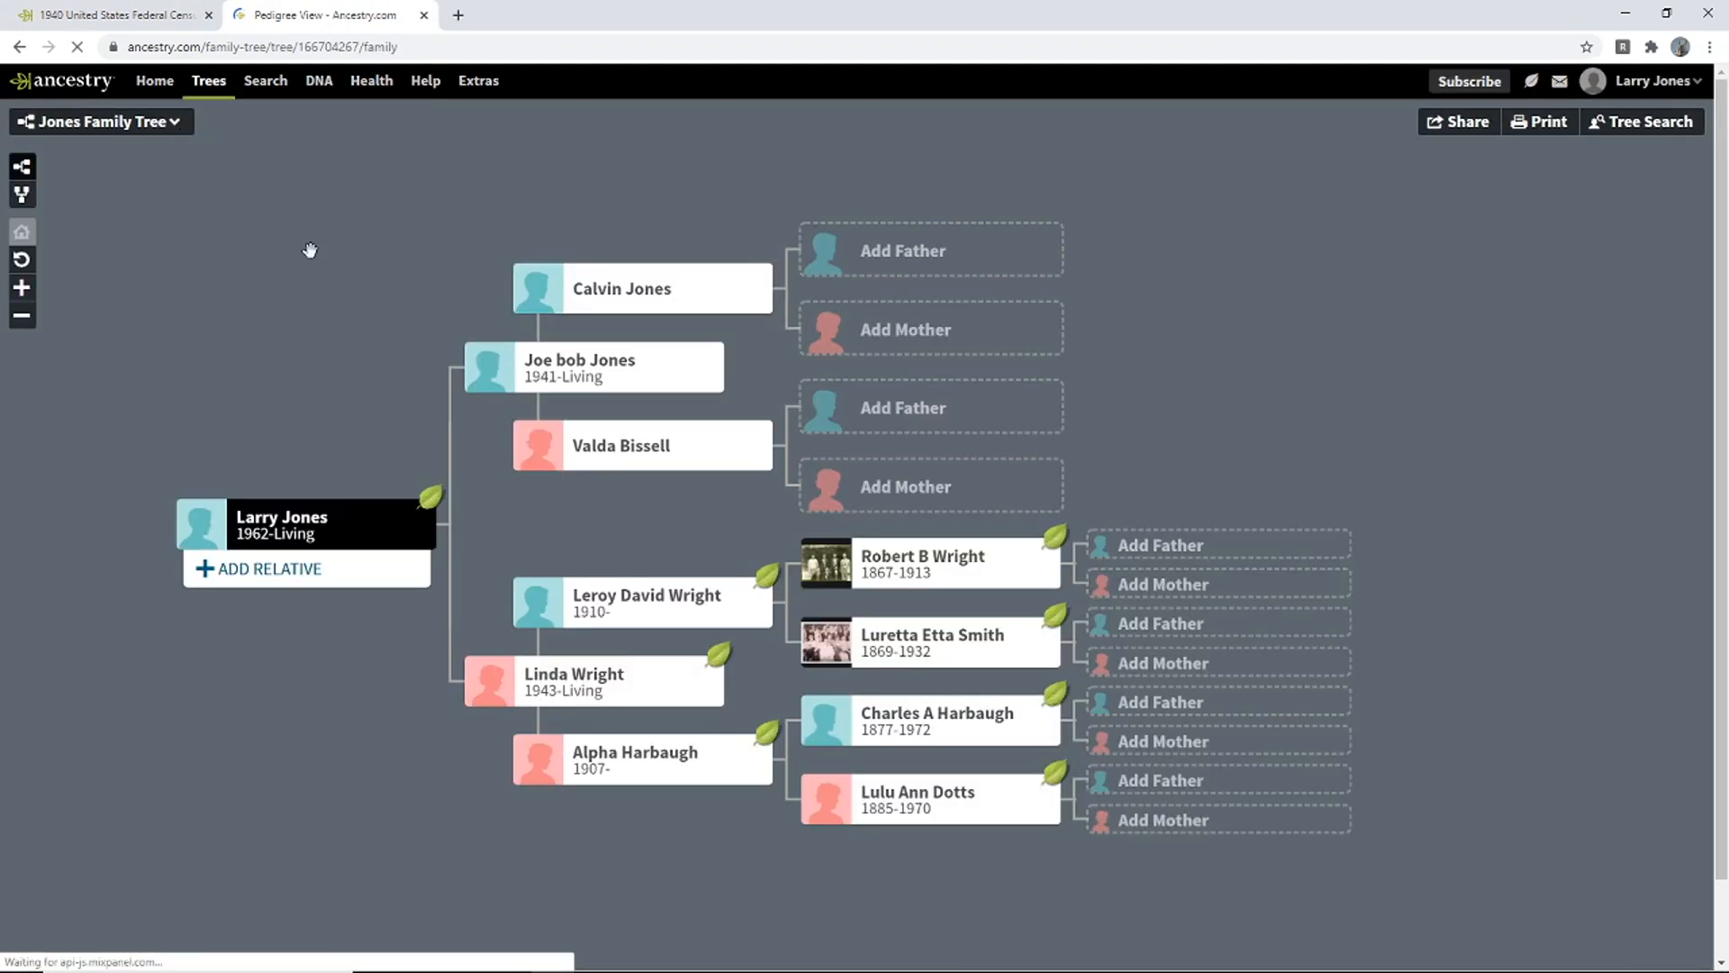
click(139, 15)
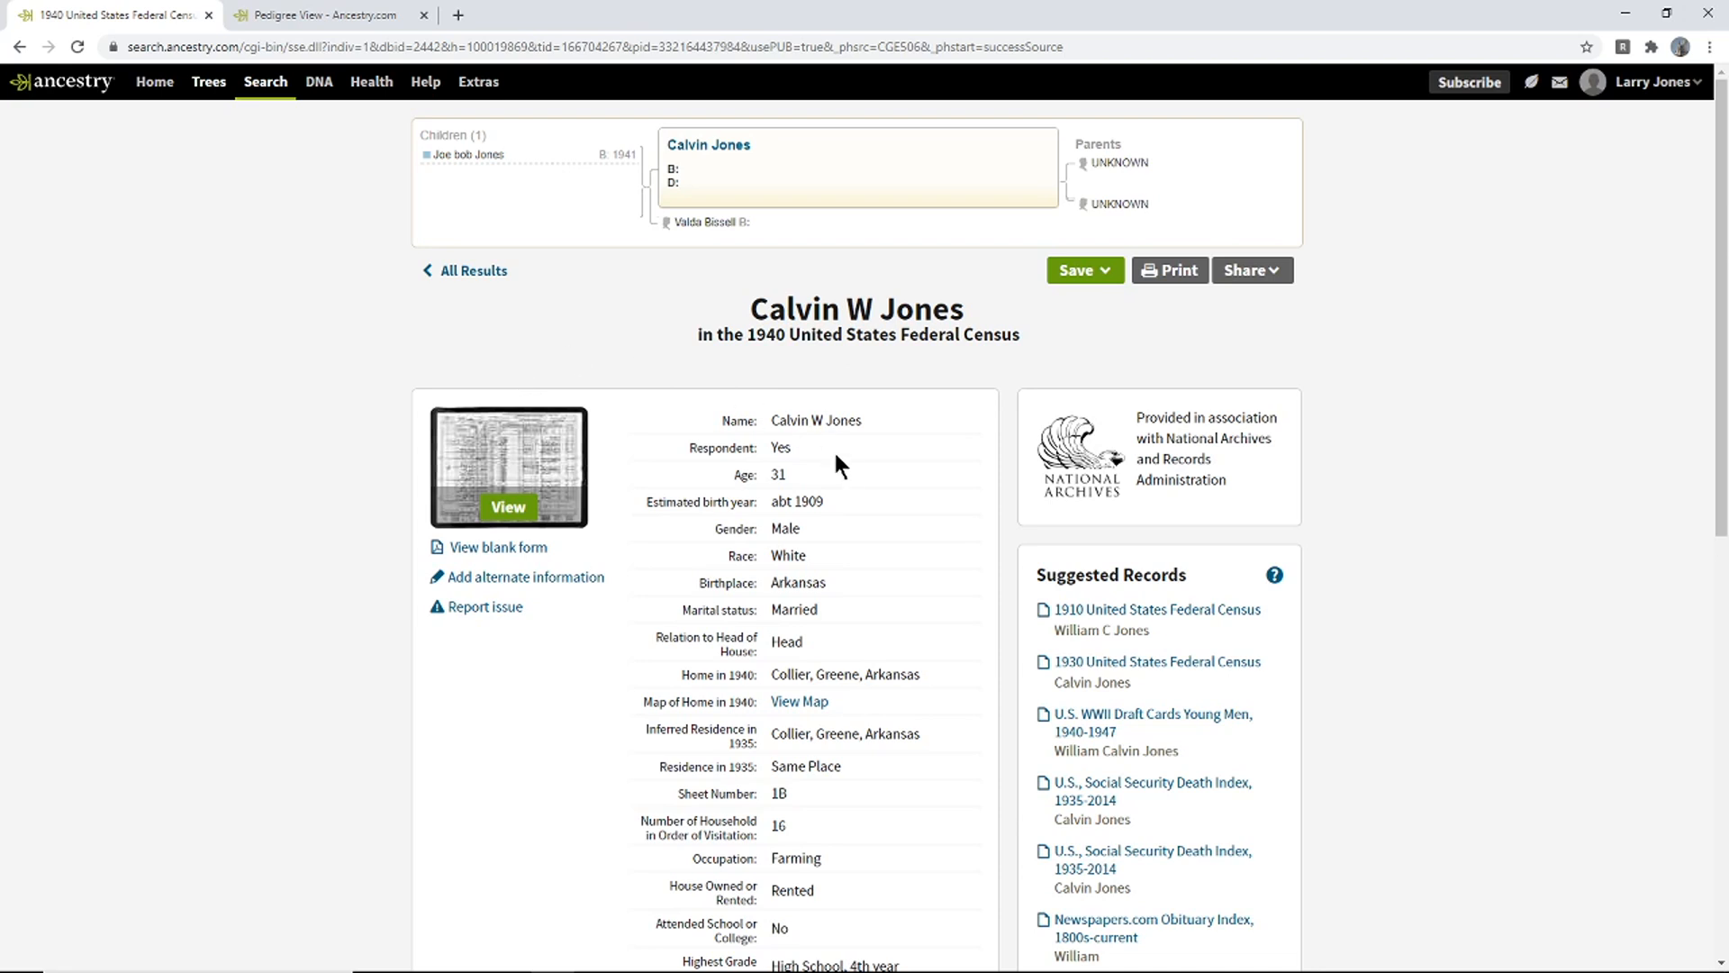
drag(832, 501, 797, 501)
click(311, 16)
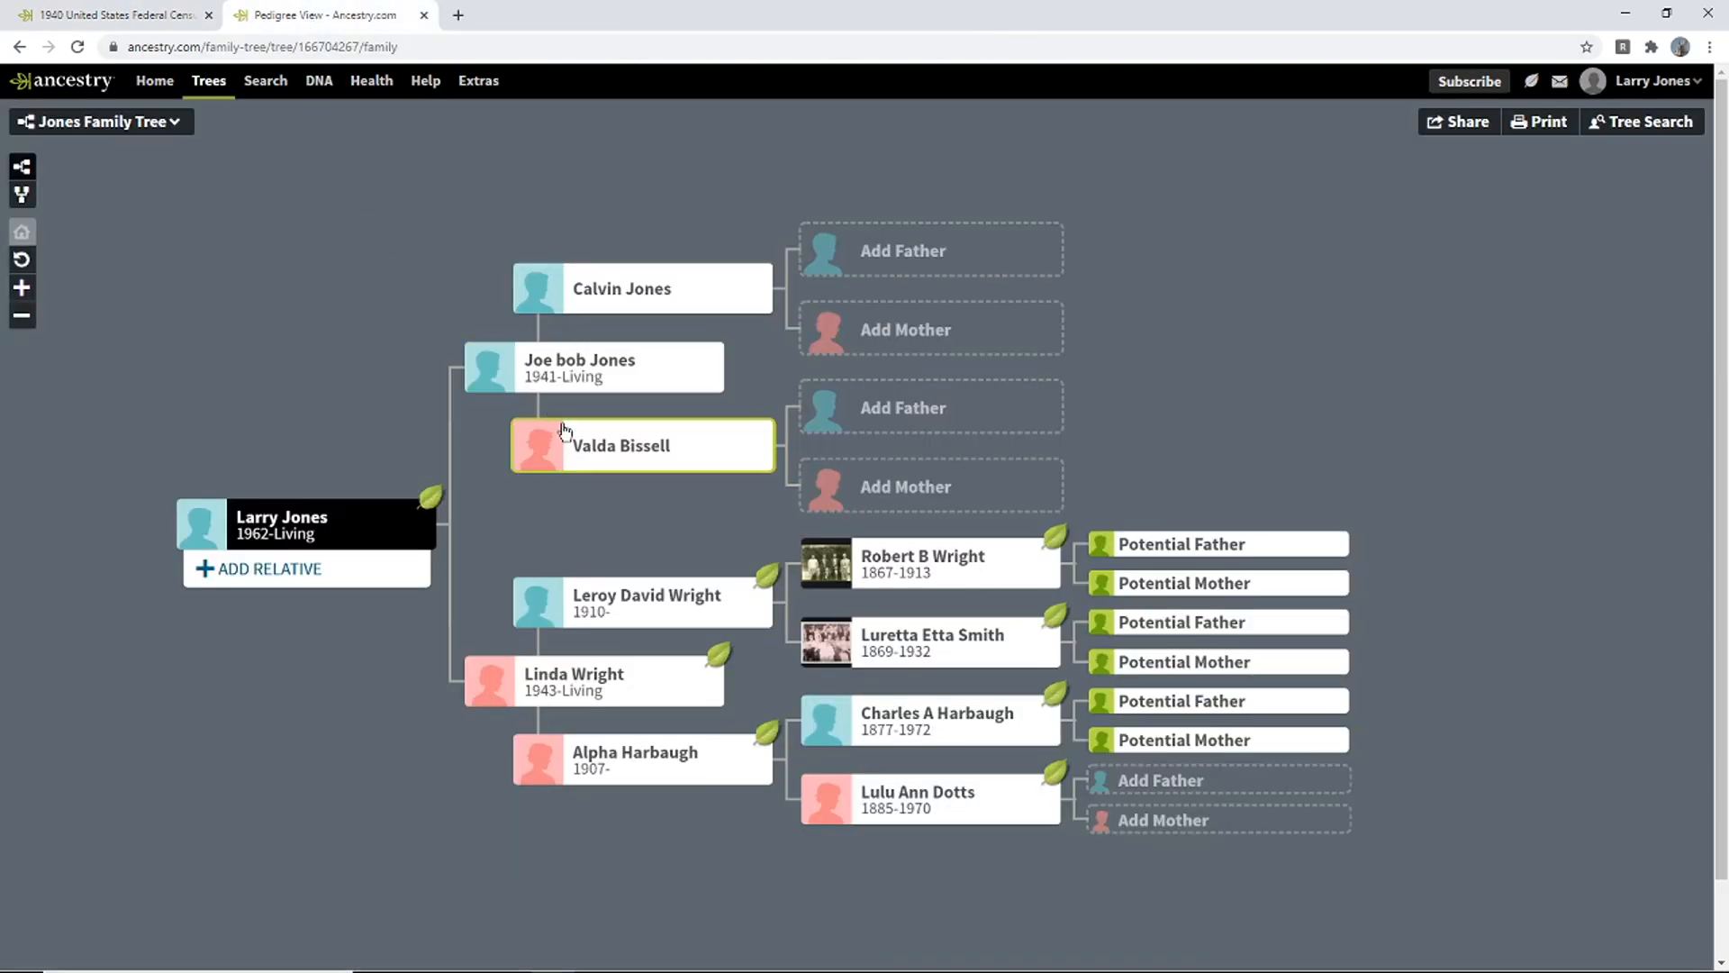
click(624, 312)
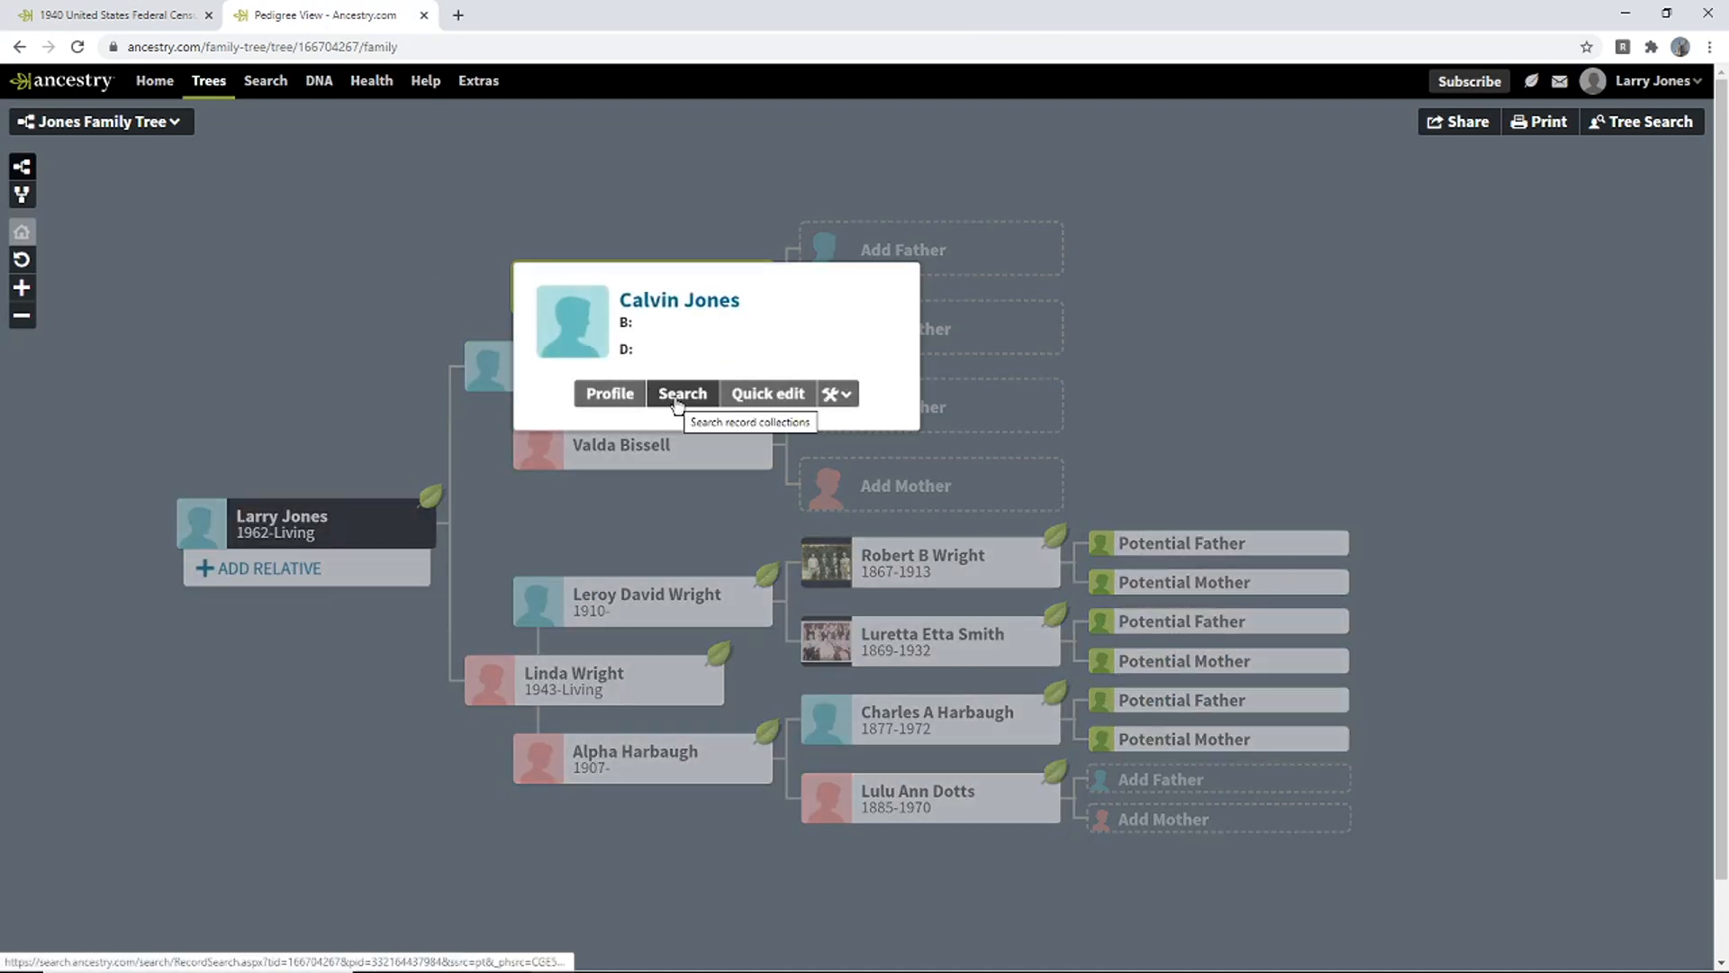
click(741, 396)
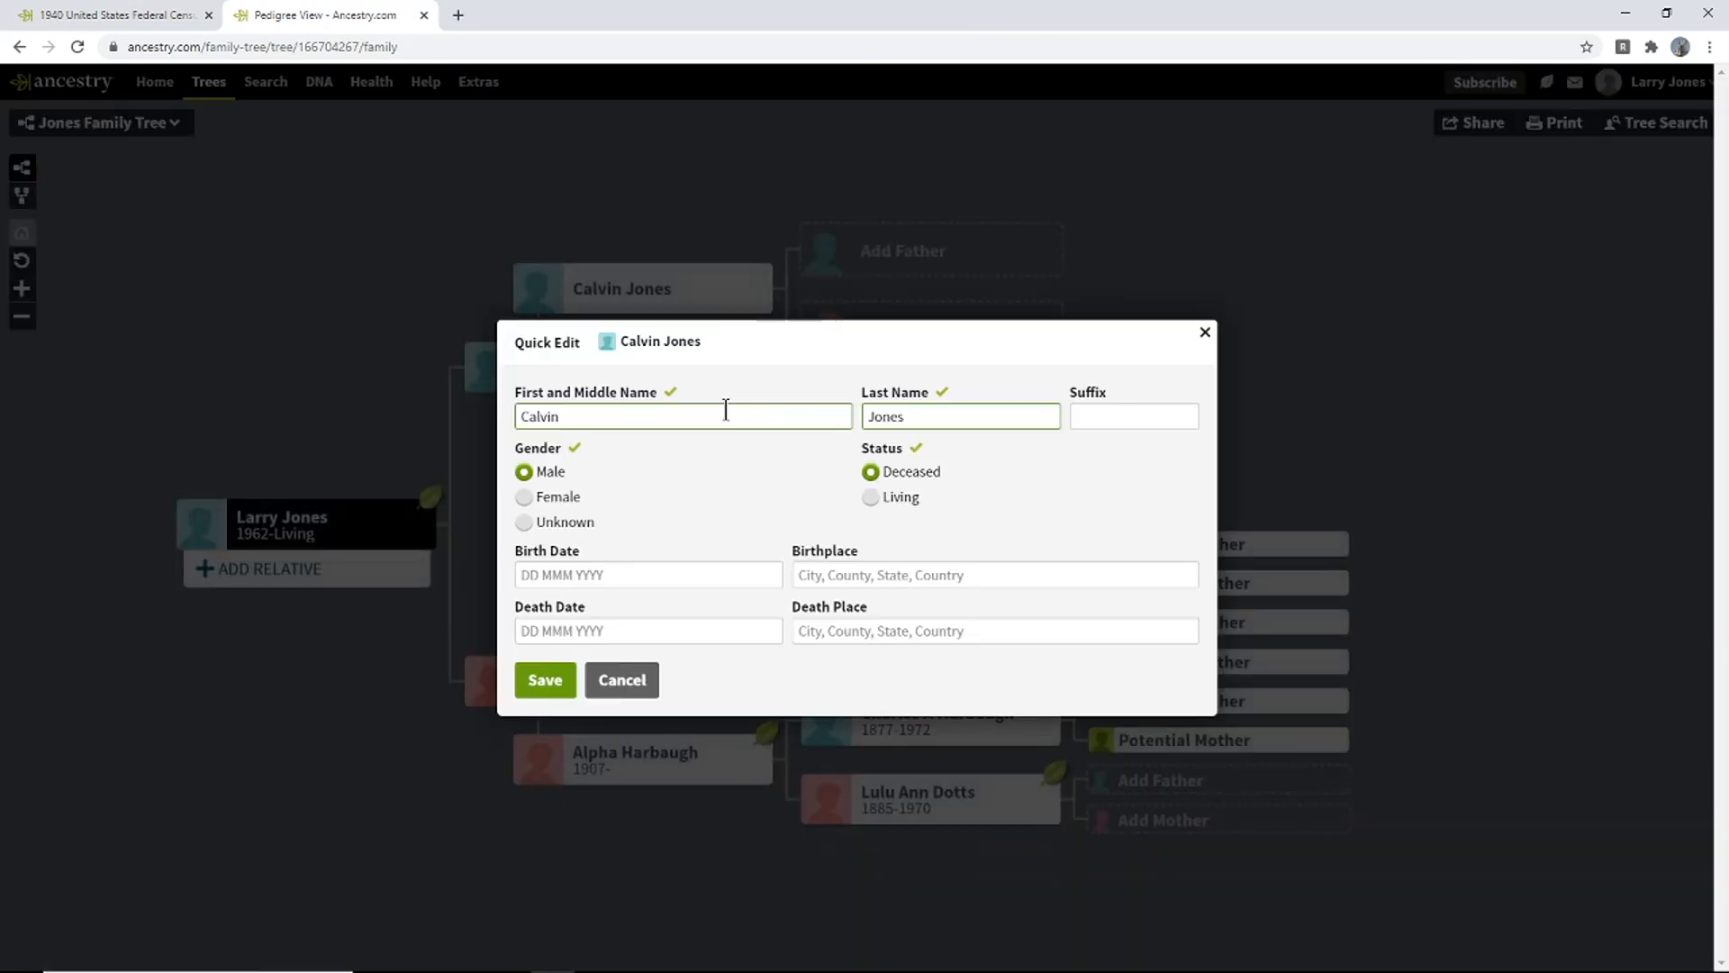
click(630, 571)
text(1909)
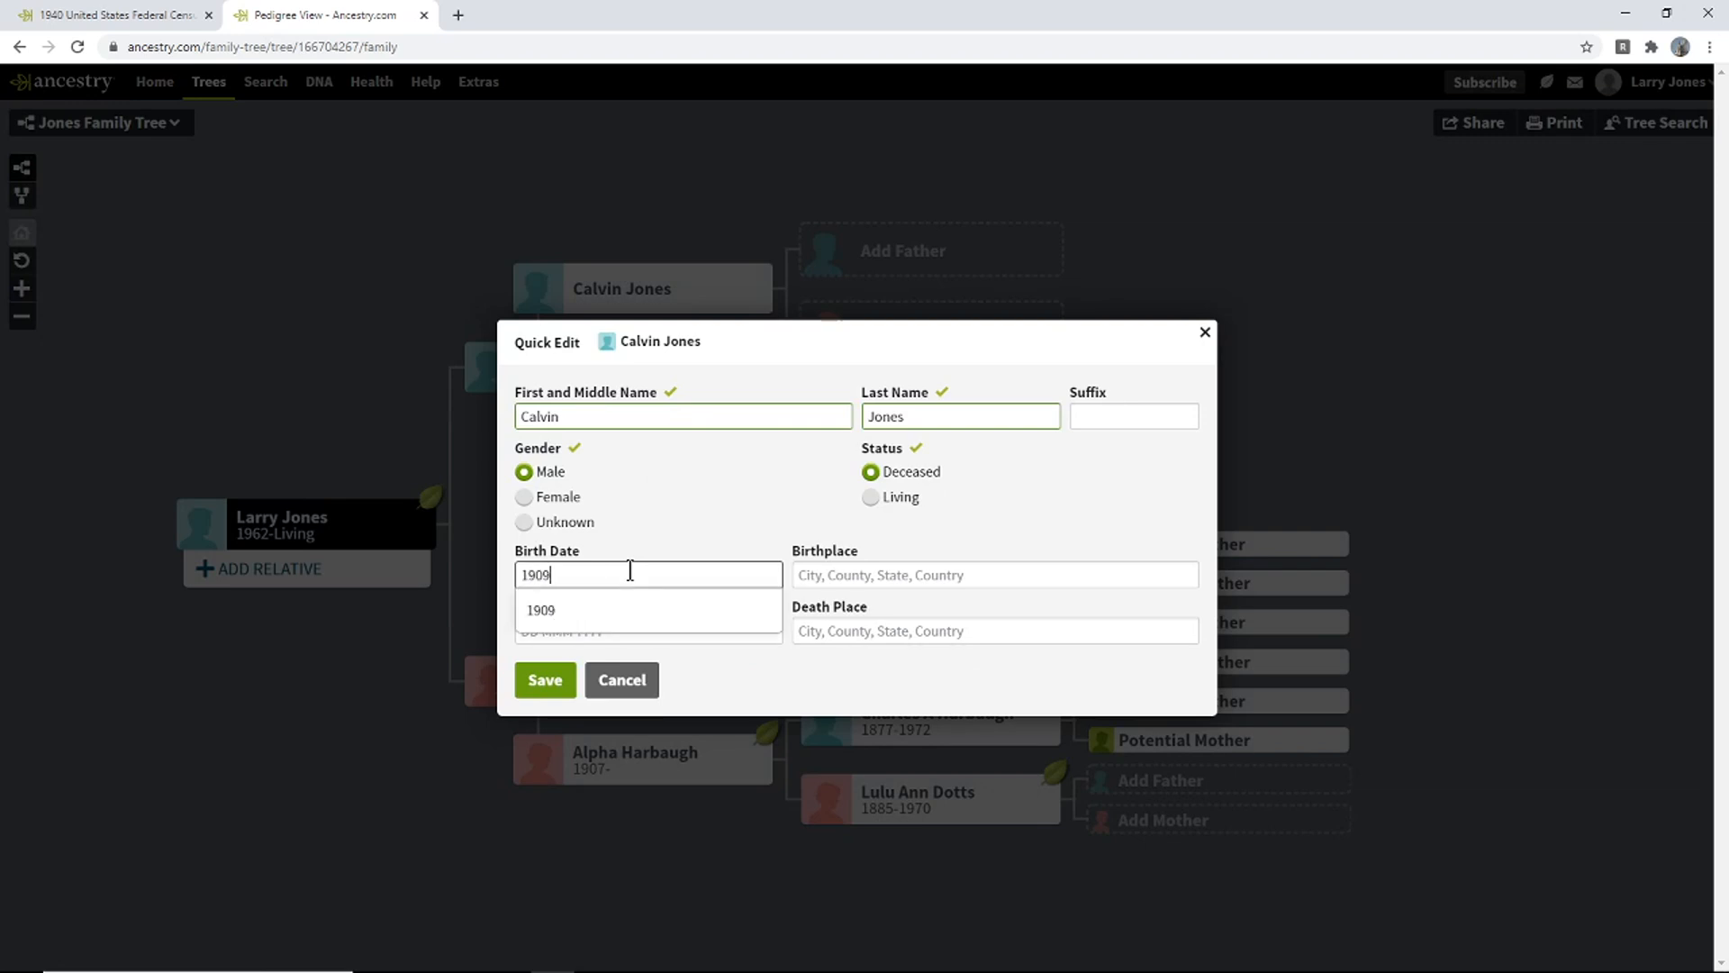
click(598, 610)
click(546, 680)
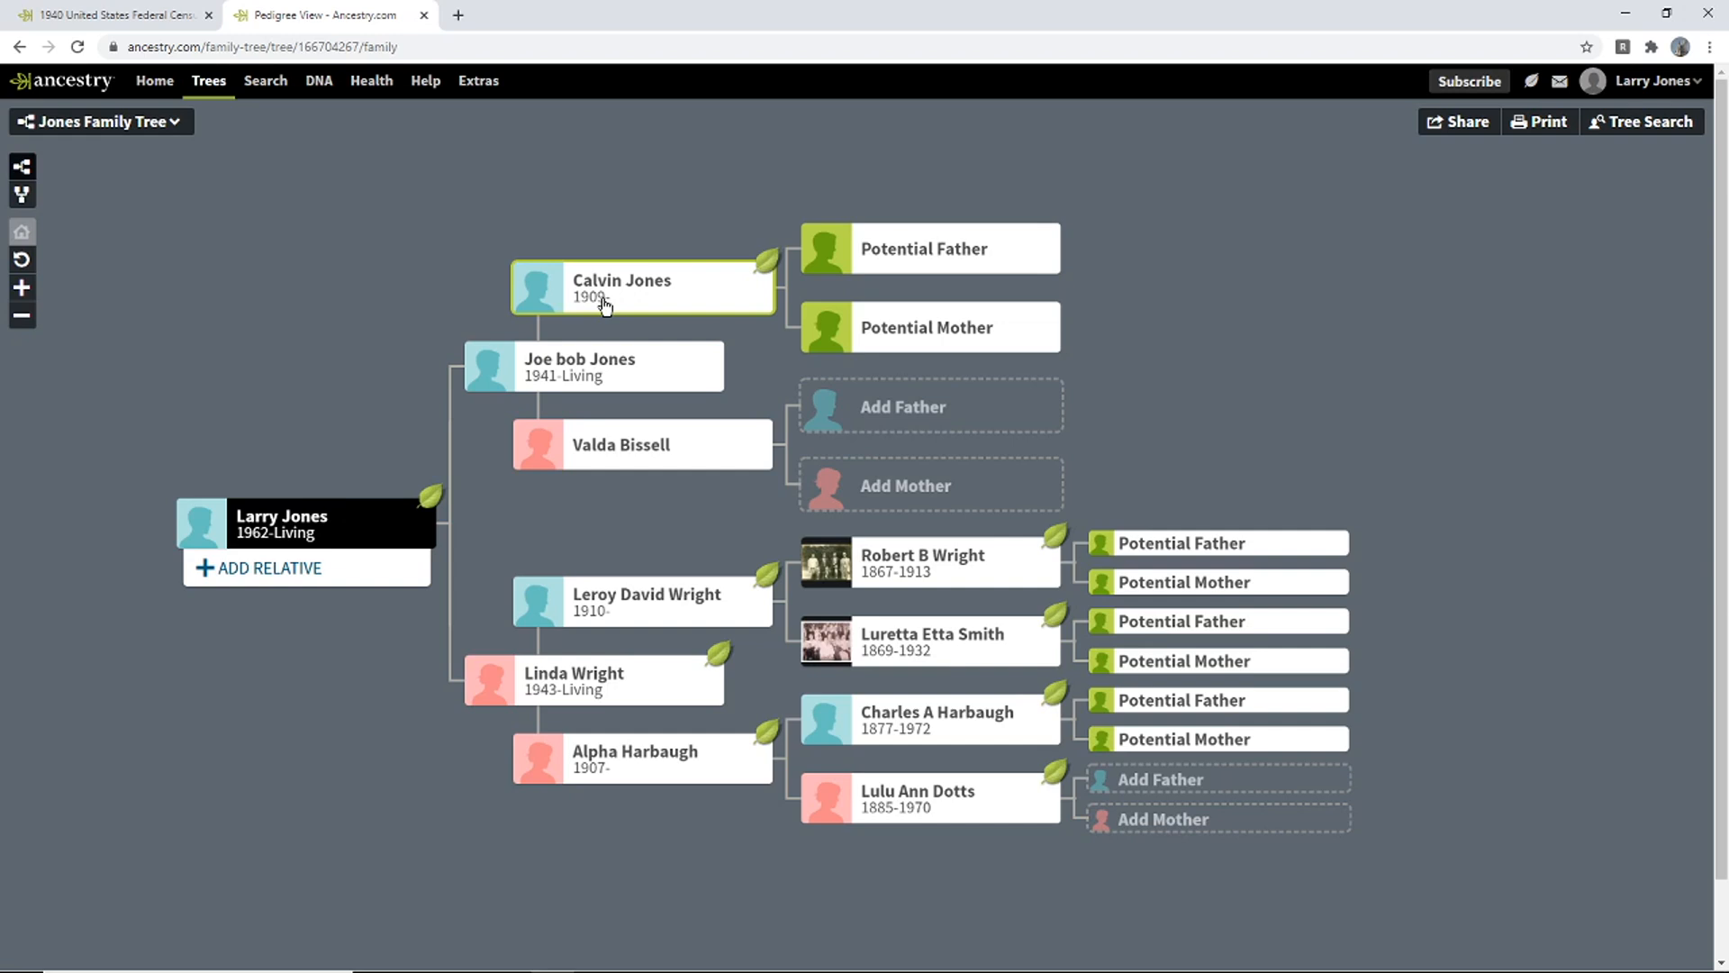
click(90, 16)
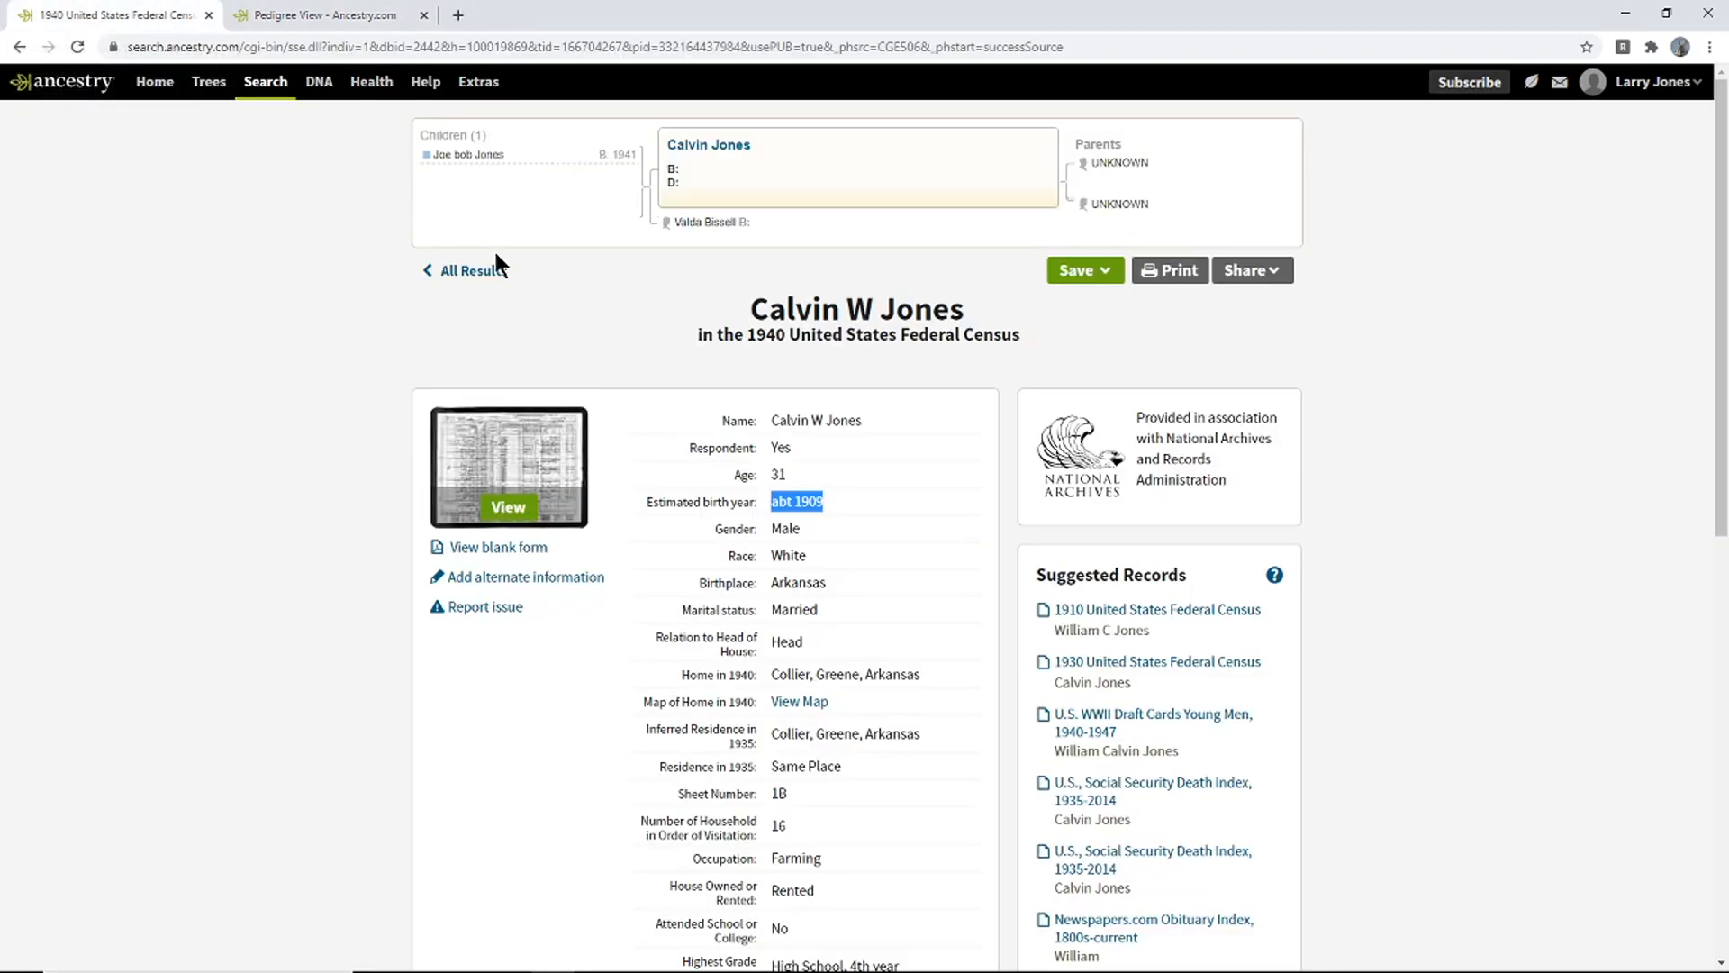
drag(1720, 172, 1677, 404)
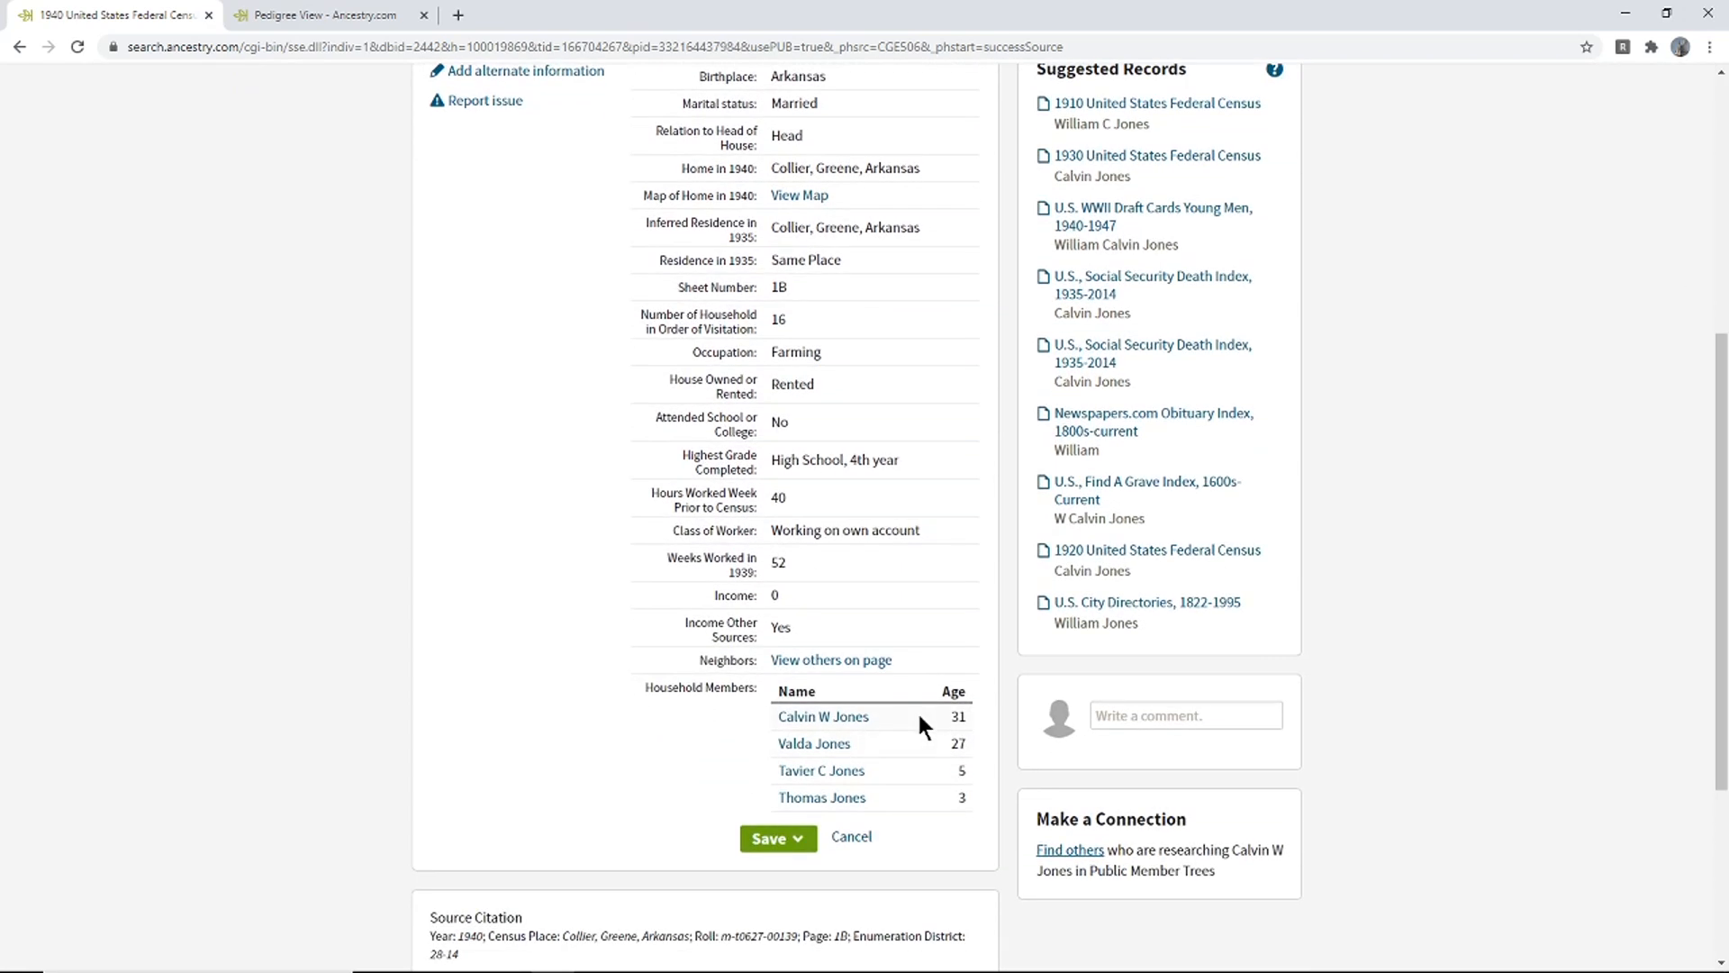
drag(961, 772, 906, 761)
drag(1718, 506, 1665, 204)
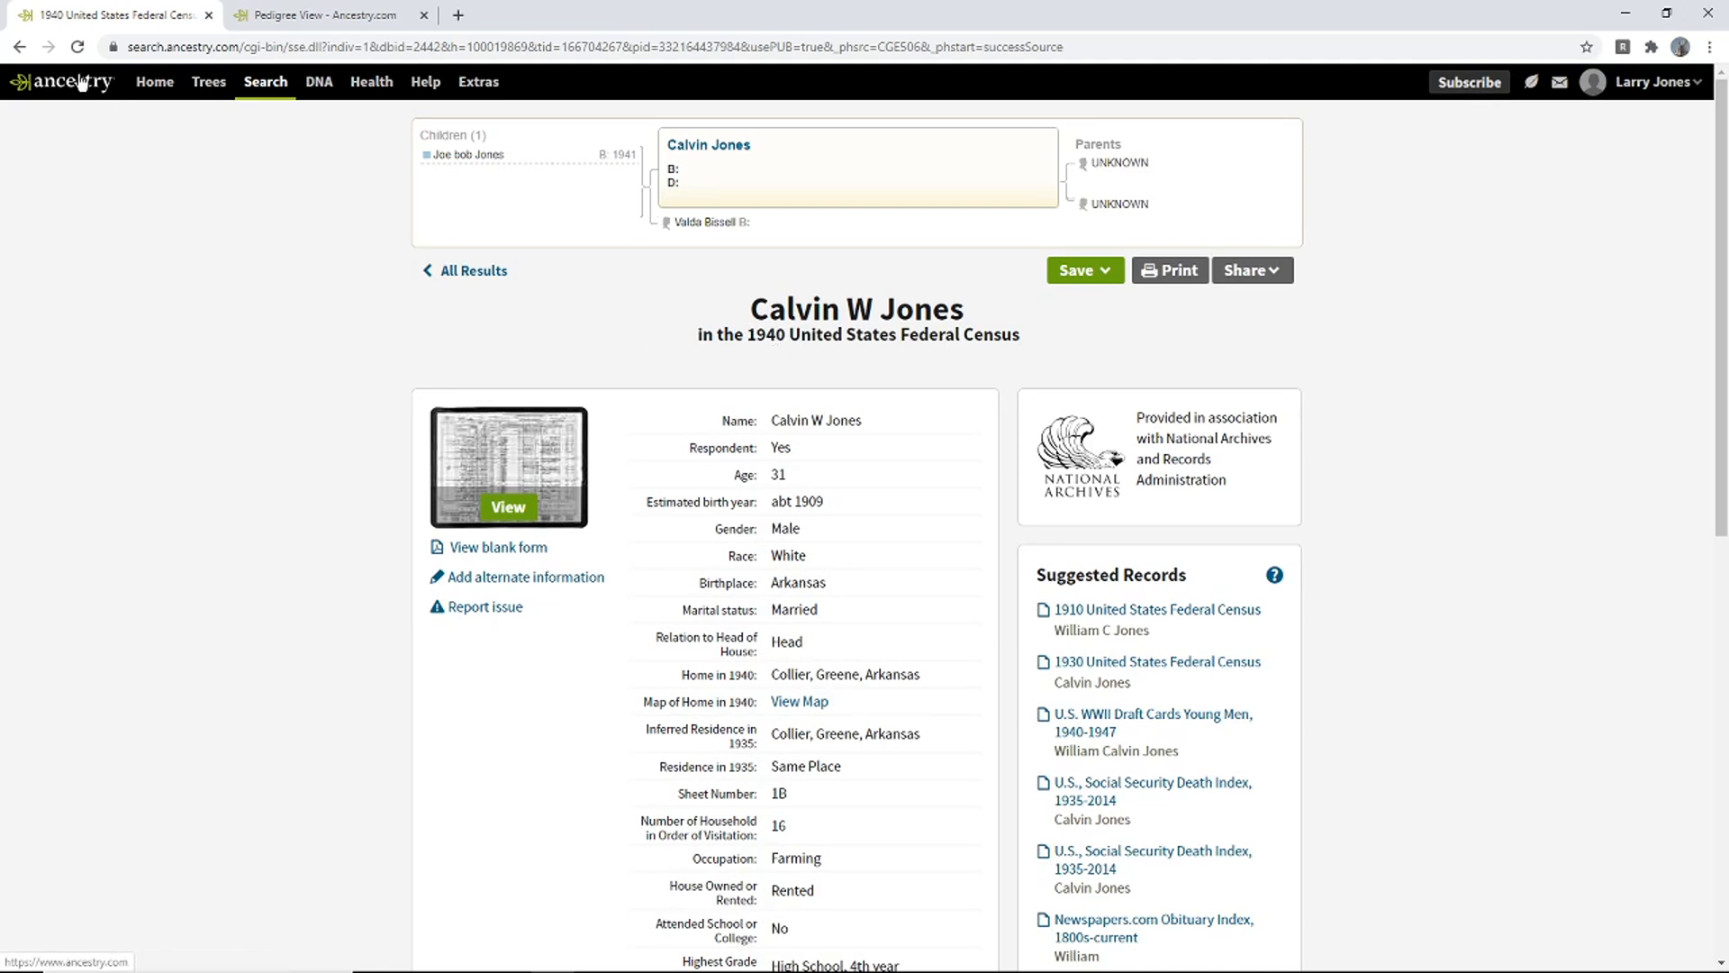
click(309, 19)
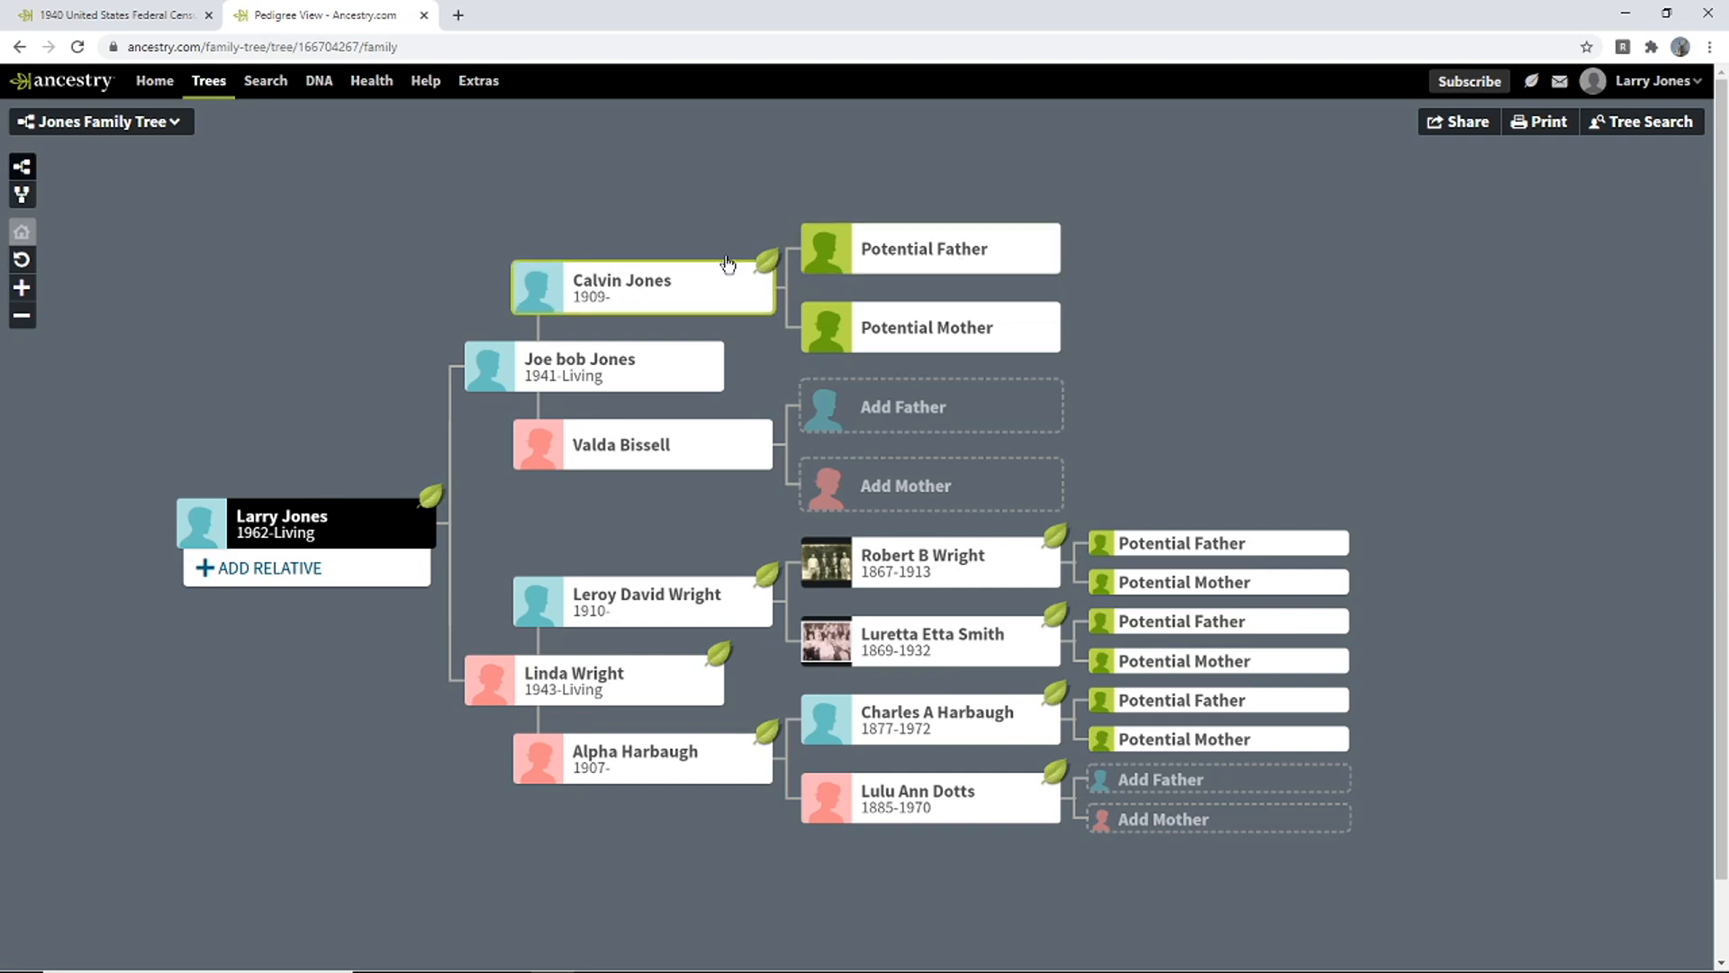
click(598, 296)
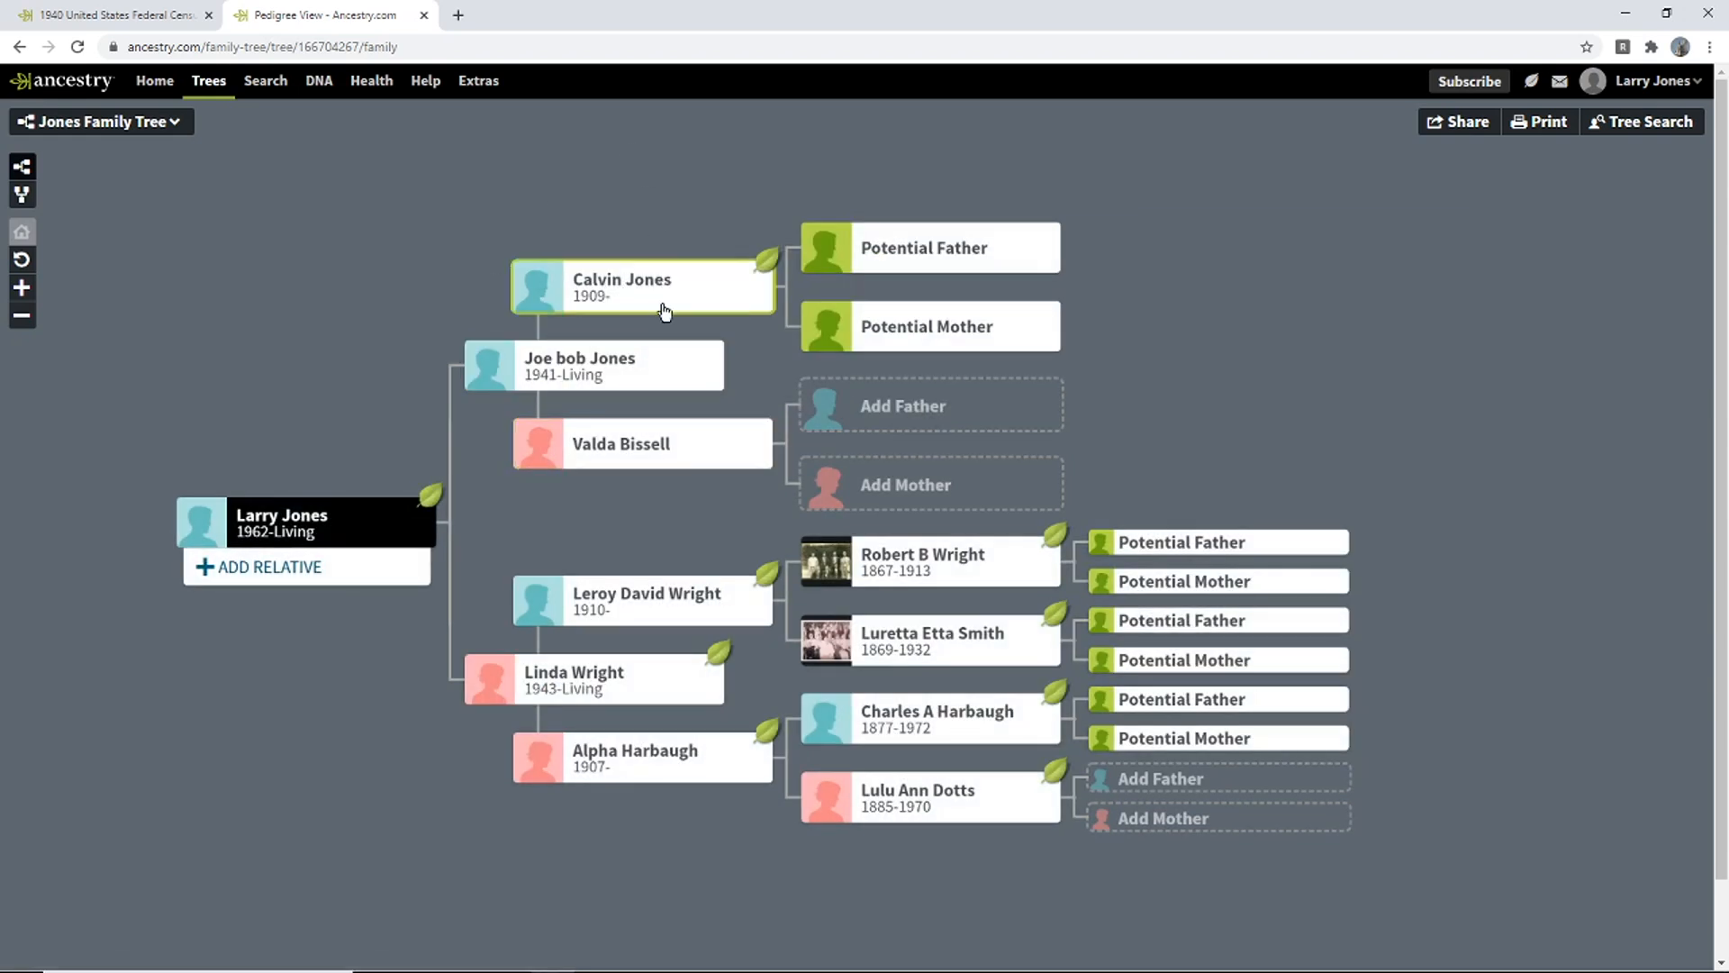
click(898, 247)
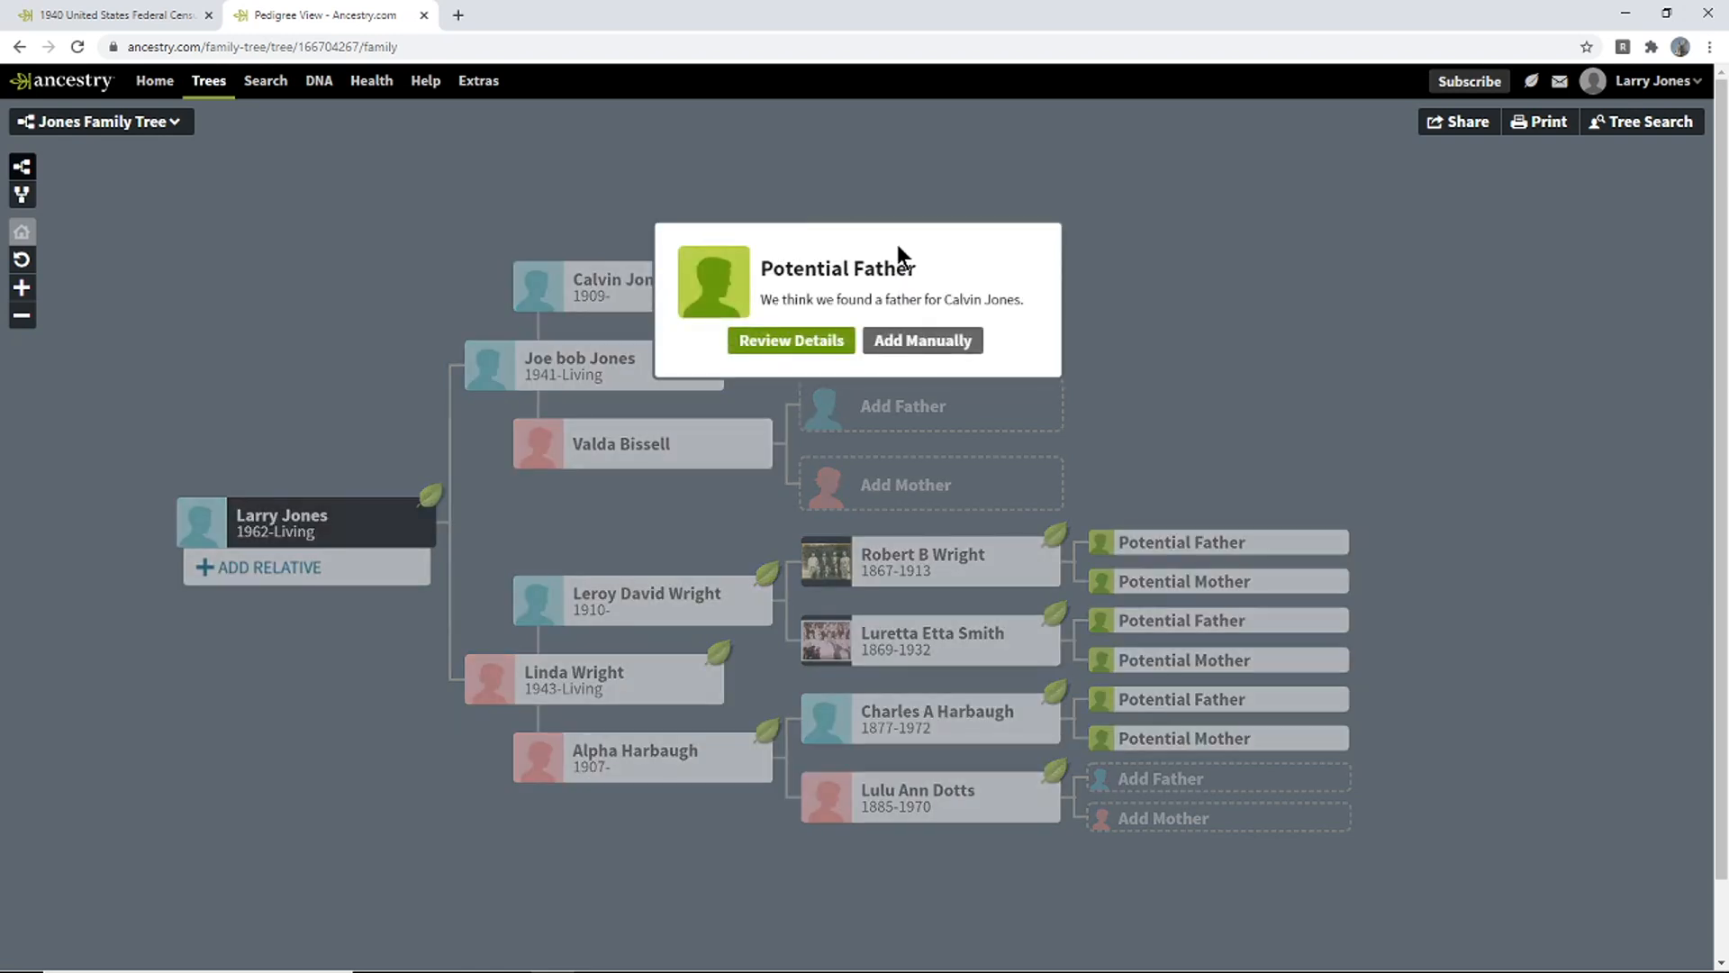
click(792, 340)
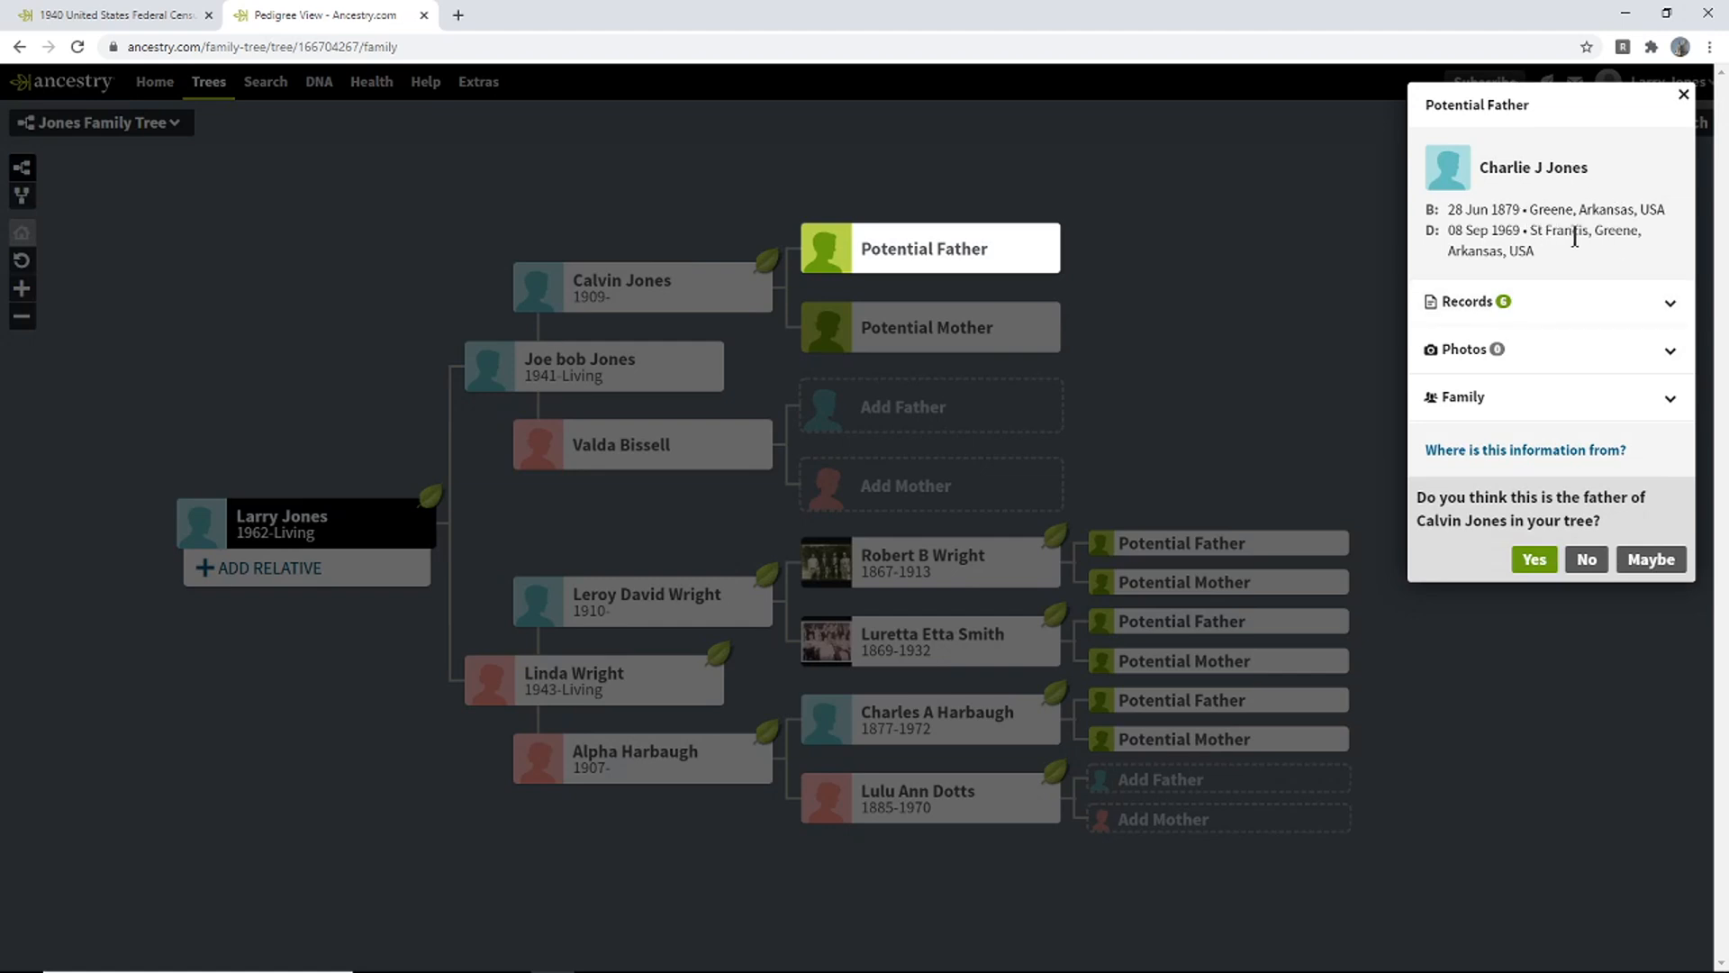
click(1585, 312)
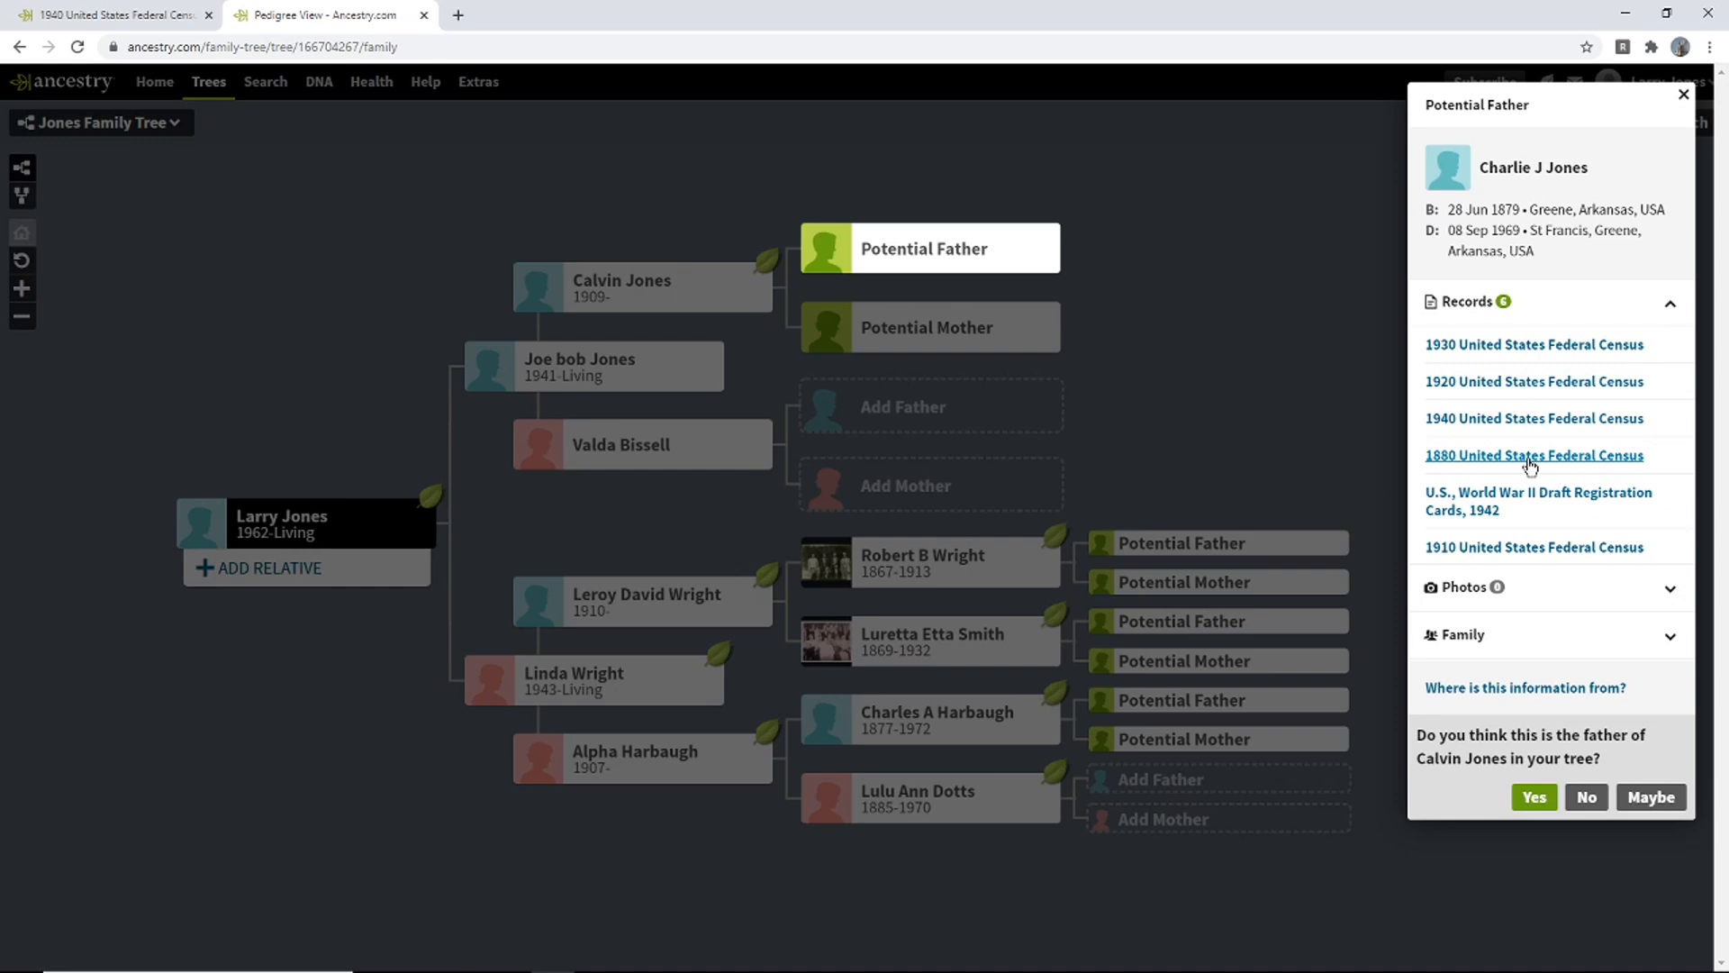
mouse_move(1528, 436)
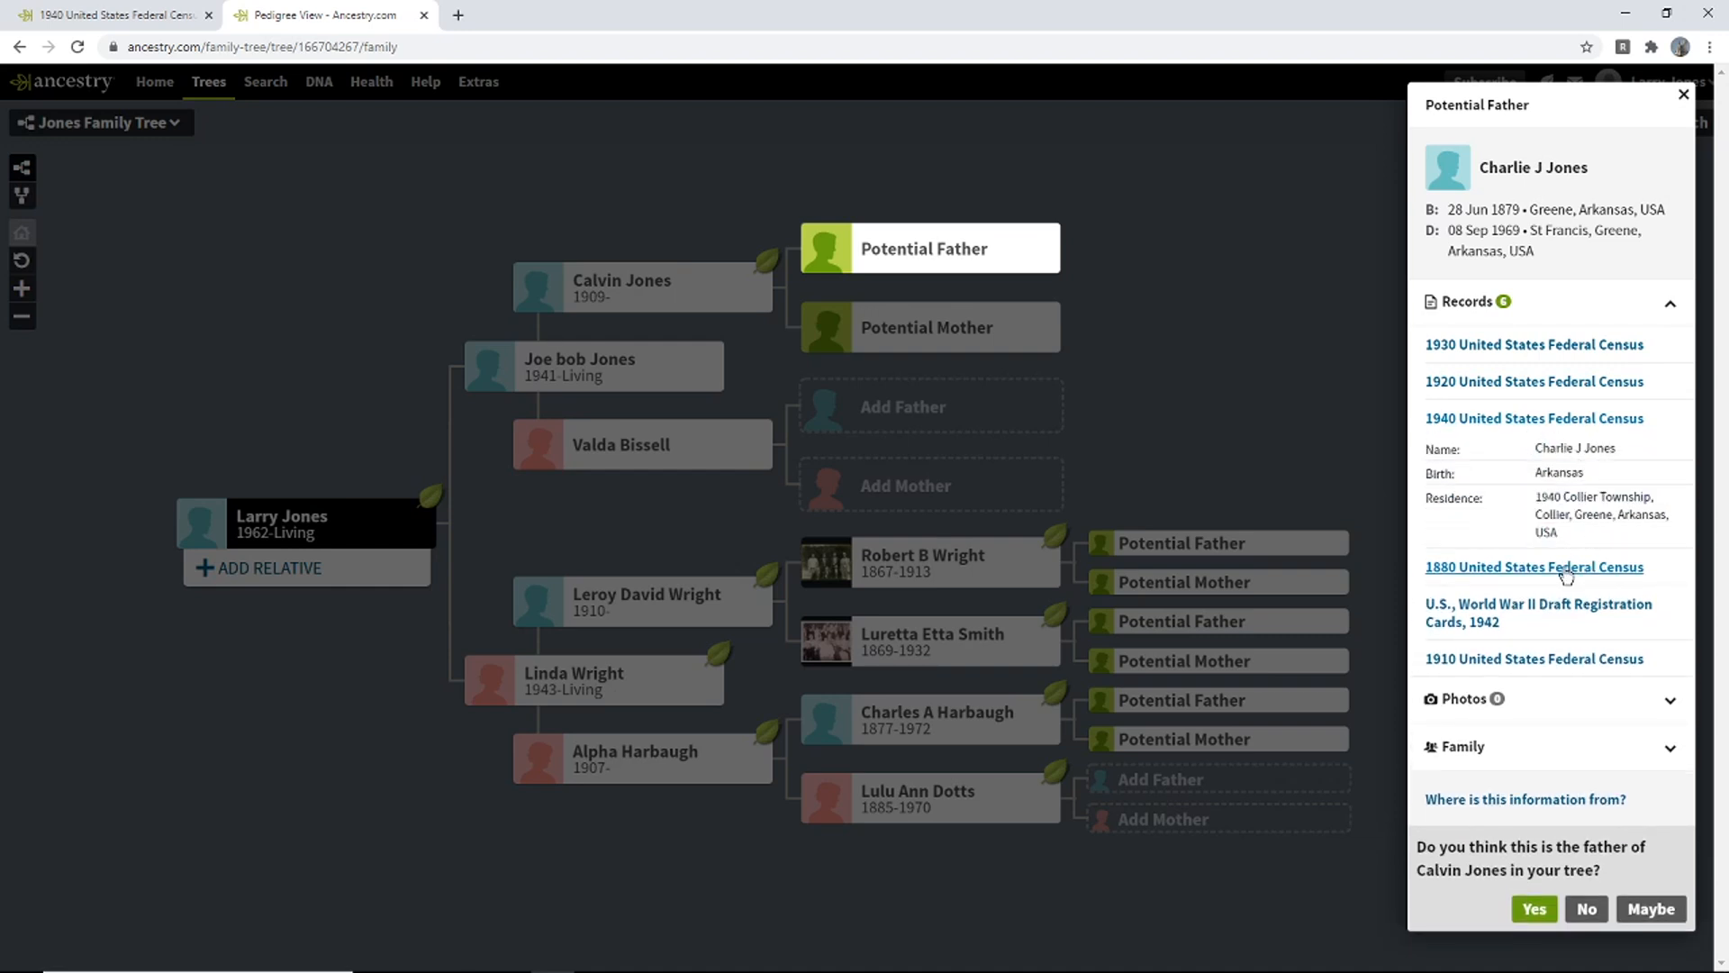
mouse_move(1567, 572)
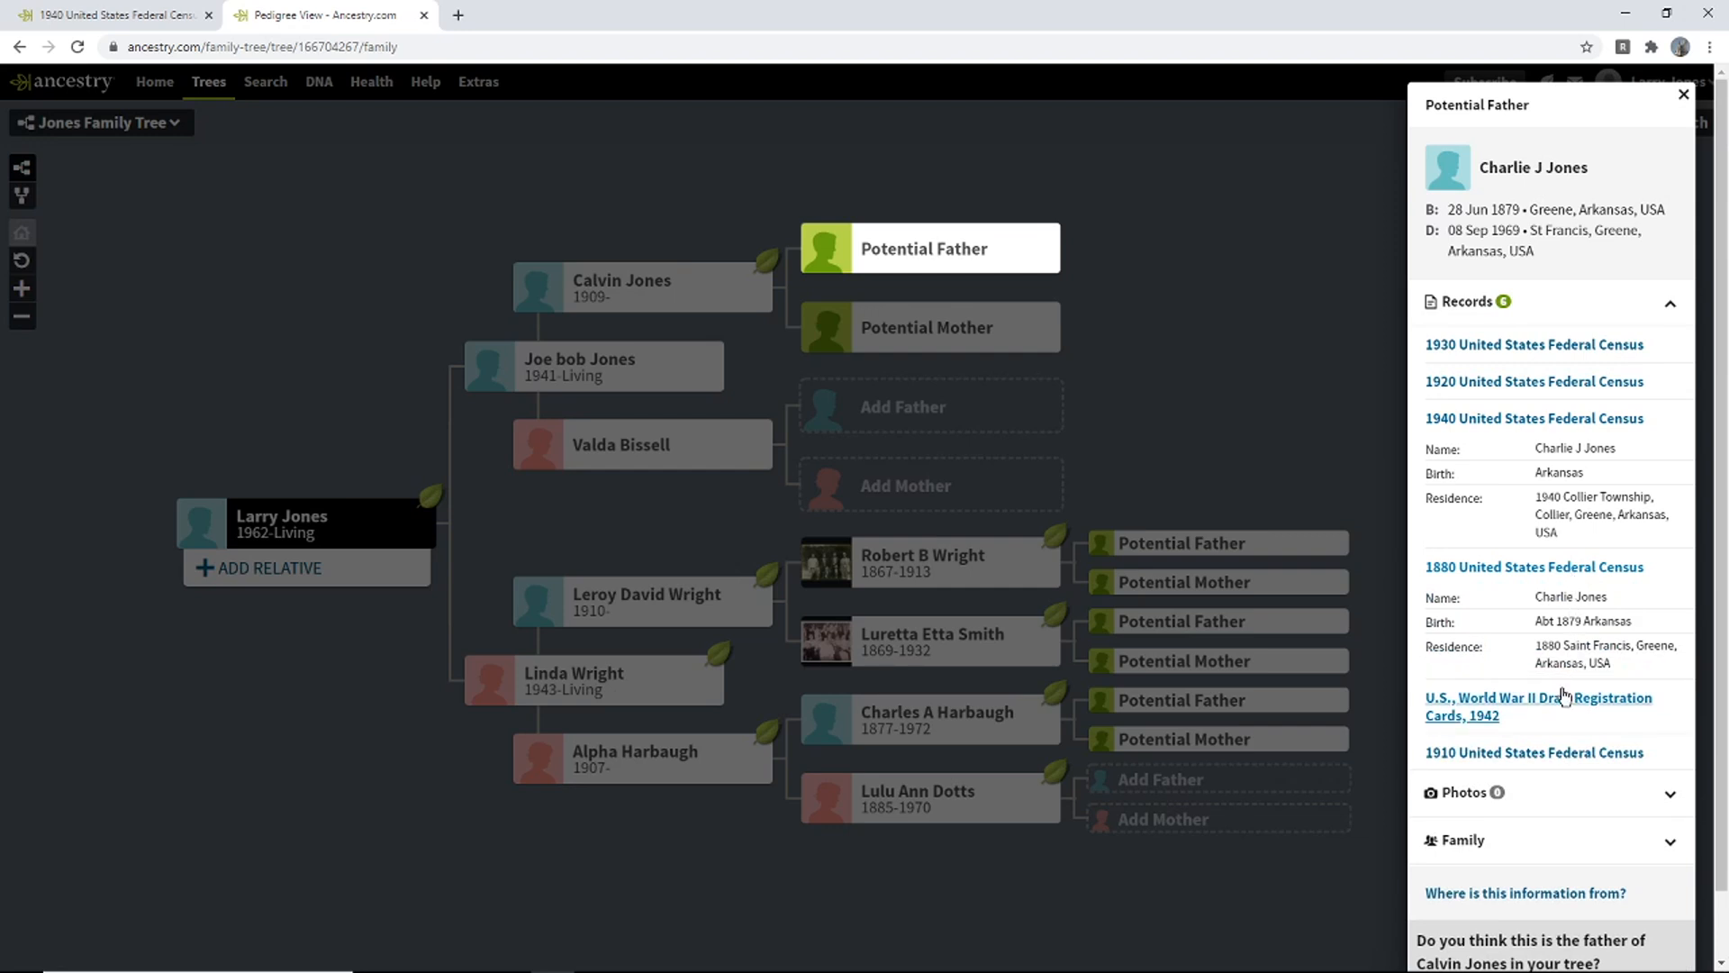
mouse_move(1561, 705)
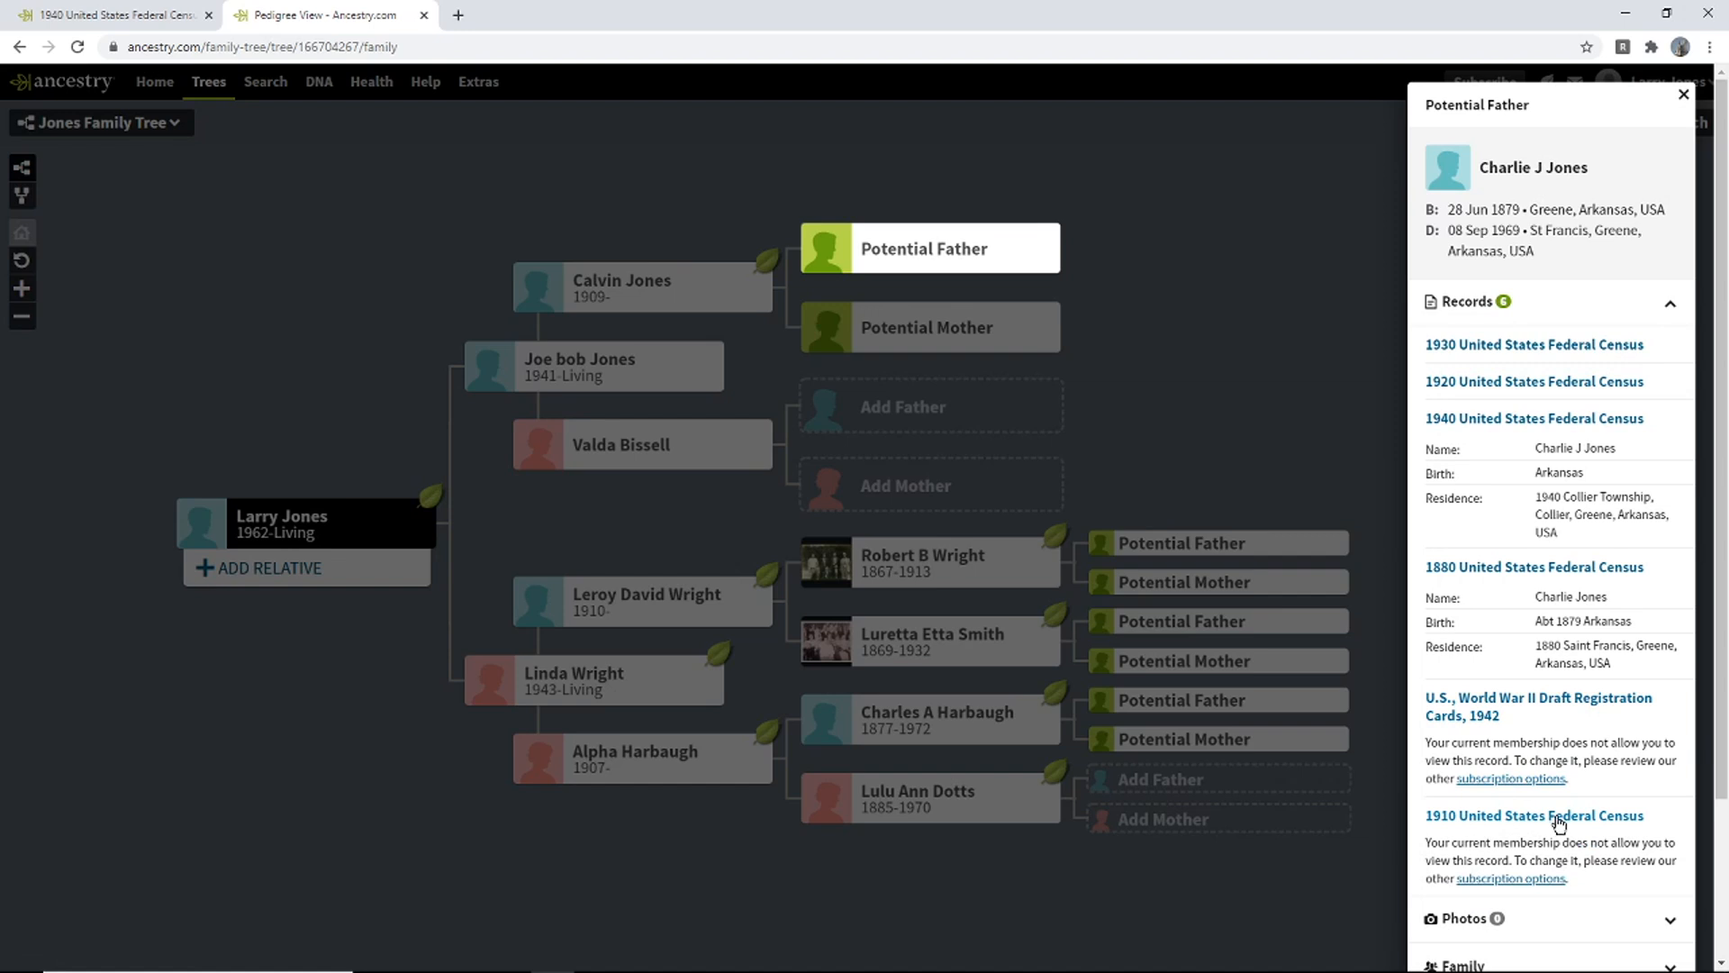
click(1536, 386)
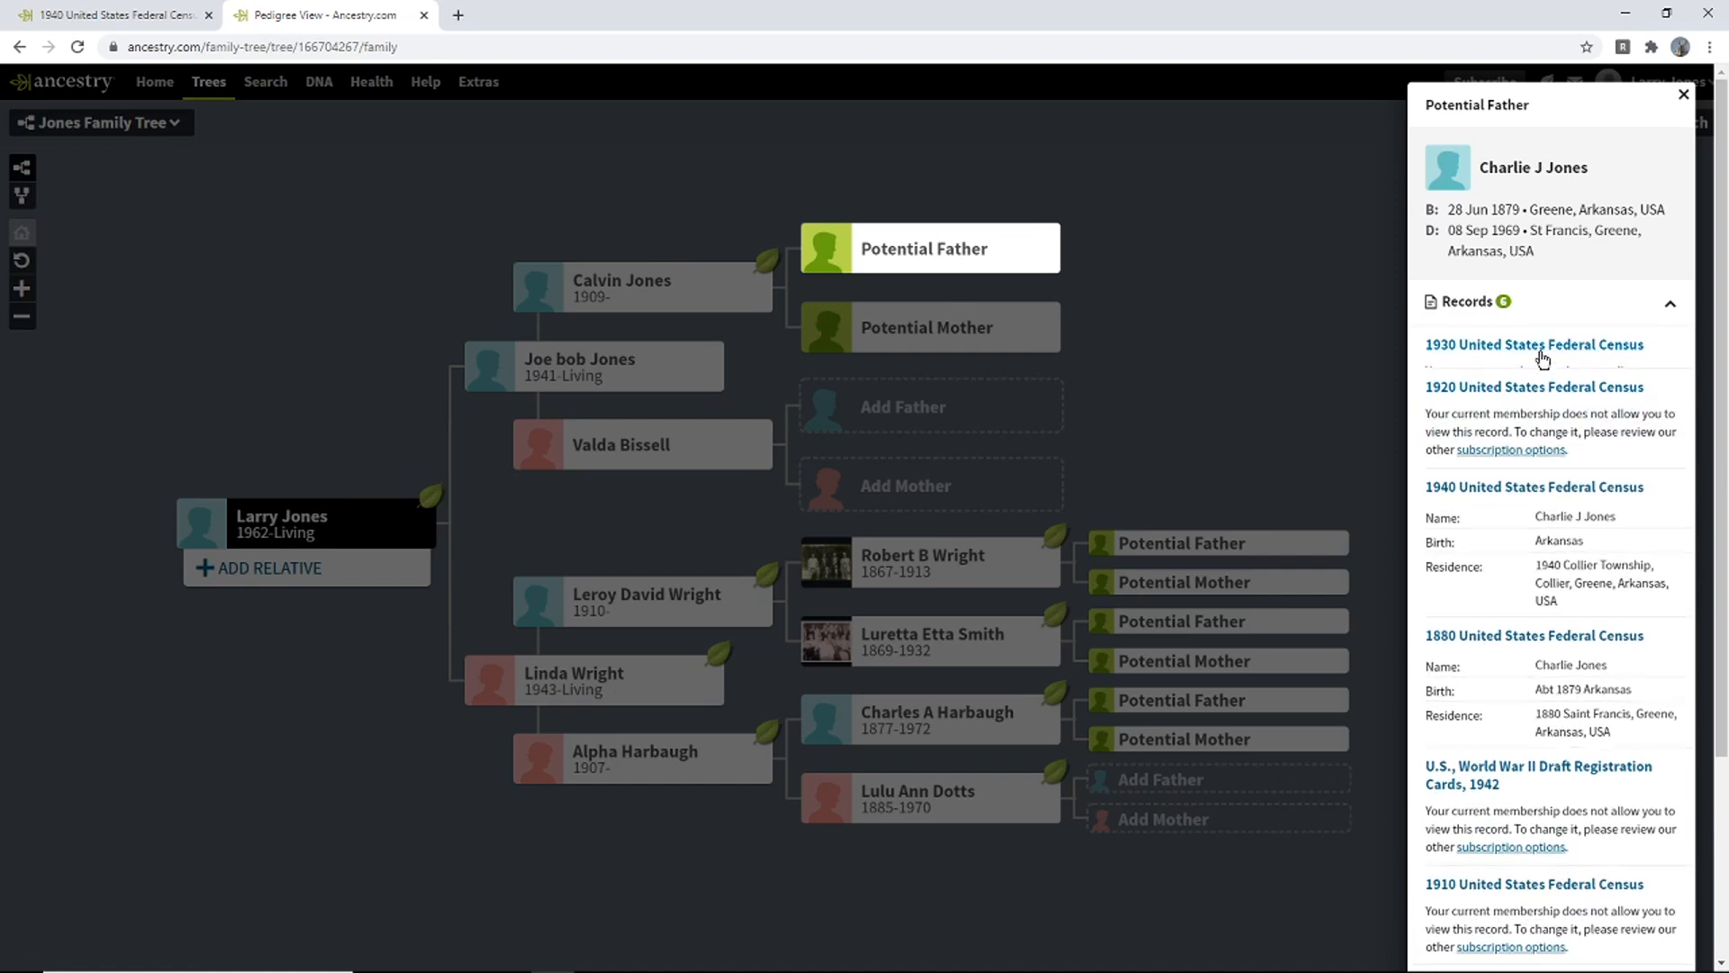
click(1531, 347)
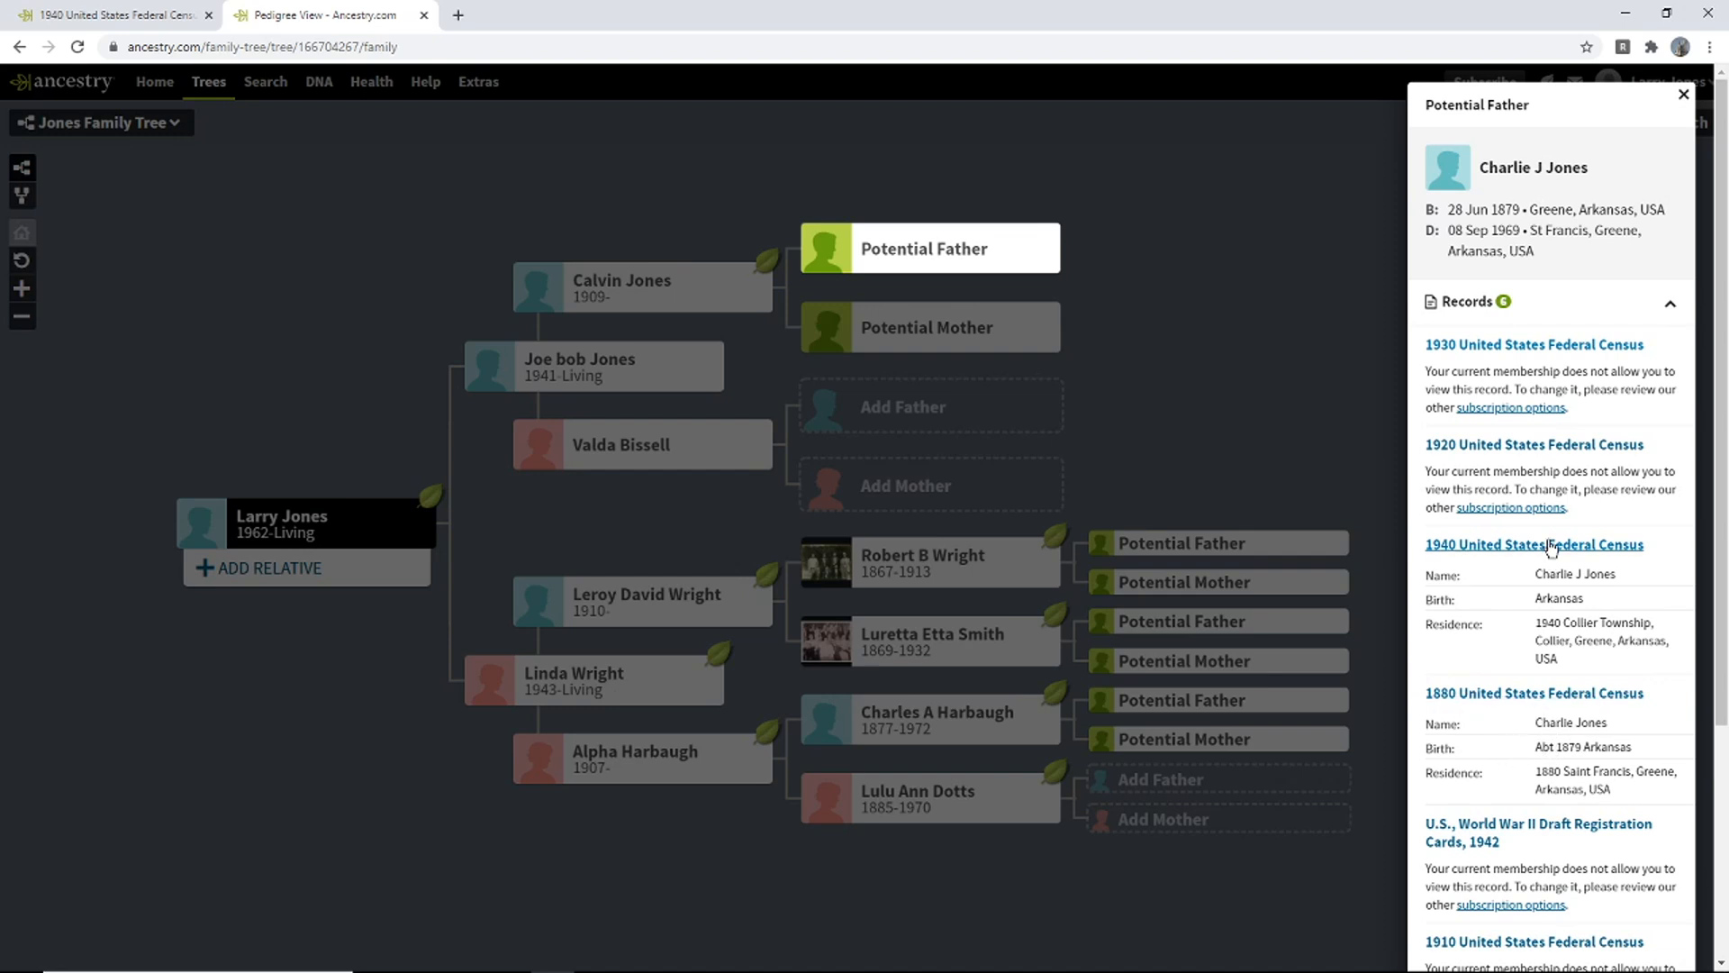
click(1492, 357)
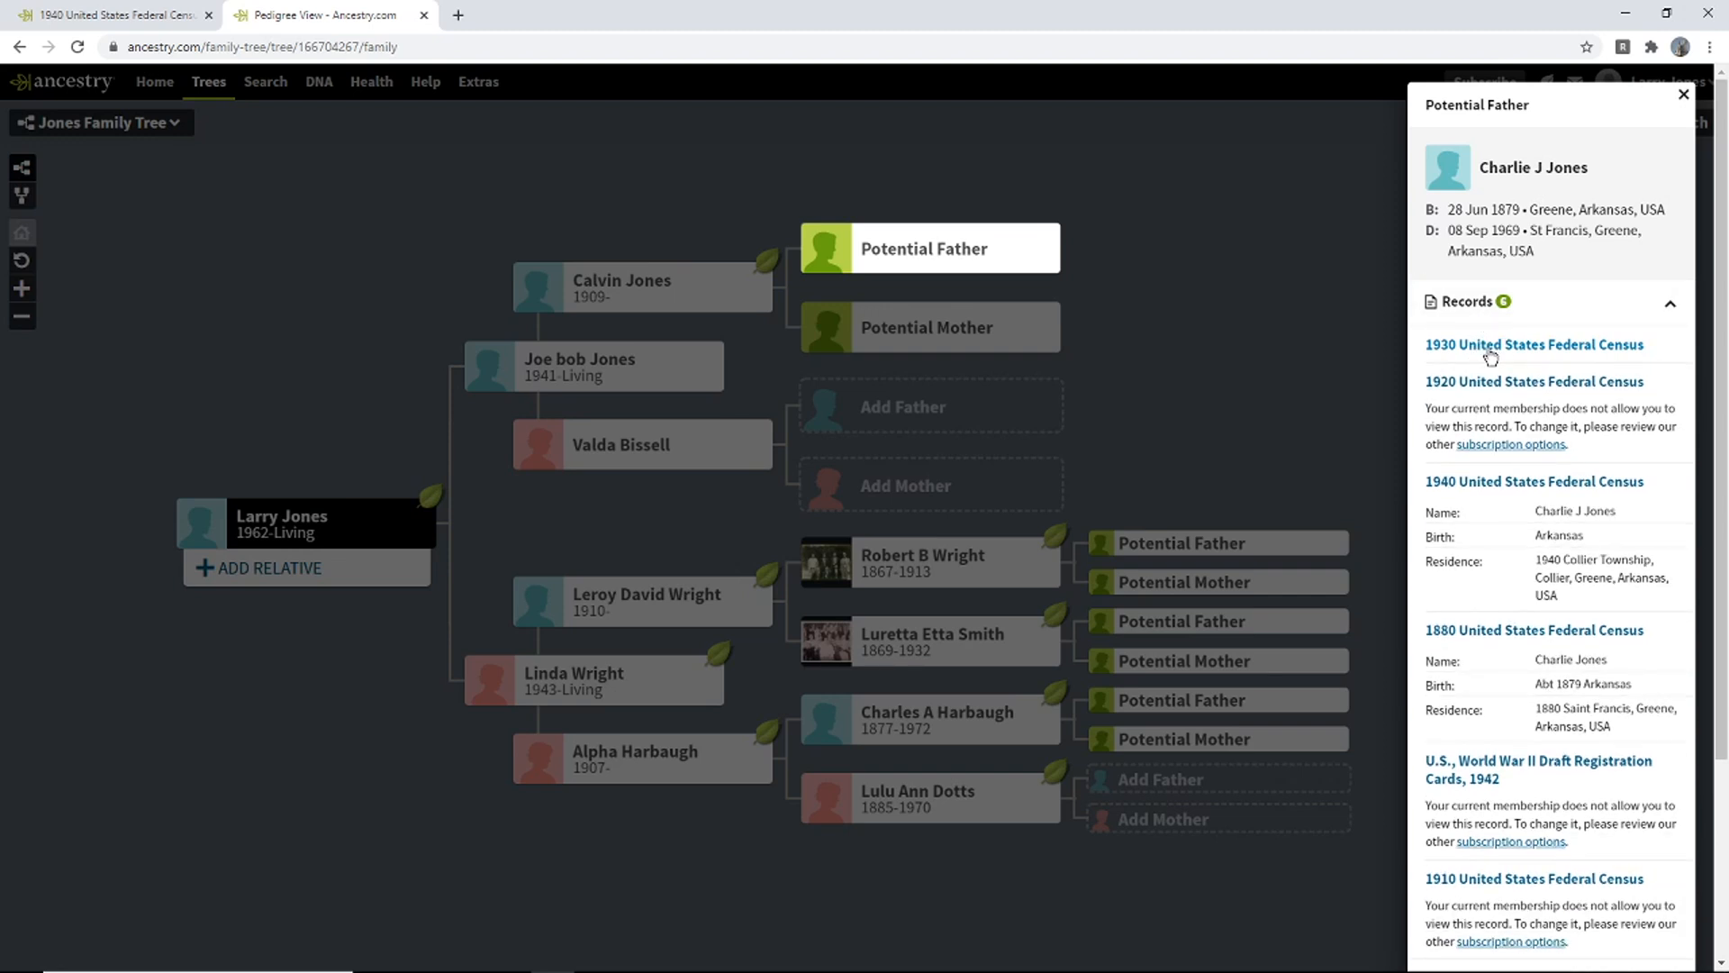
click(1531, 350)
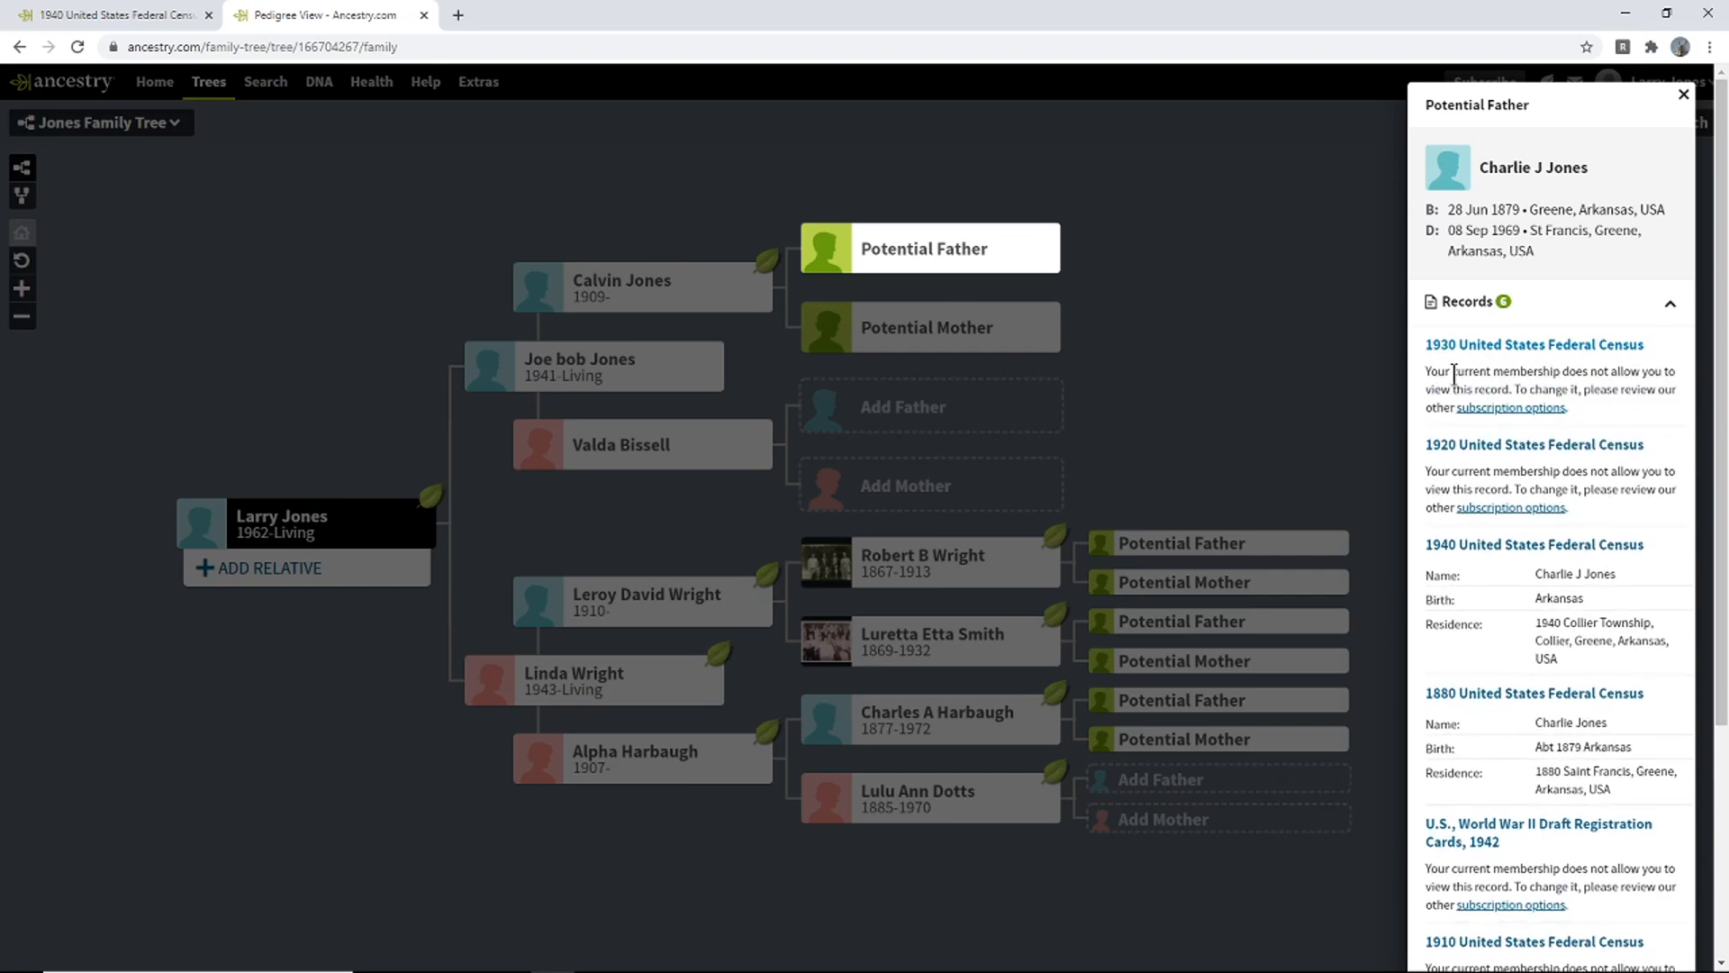
- Collapse the 1930, 1920, WWII draft and 1910 previews, leaving only 1940 and 1880 open
click(1576, 352)
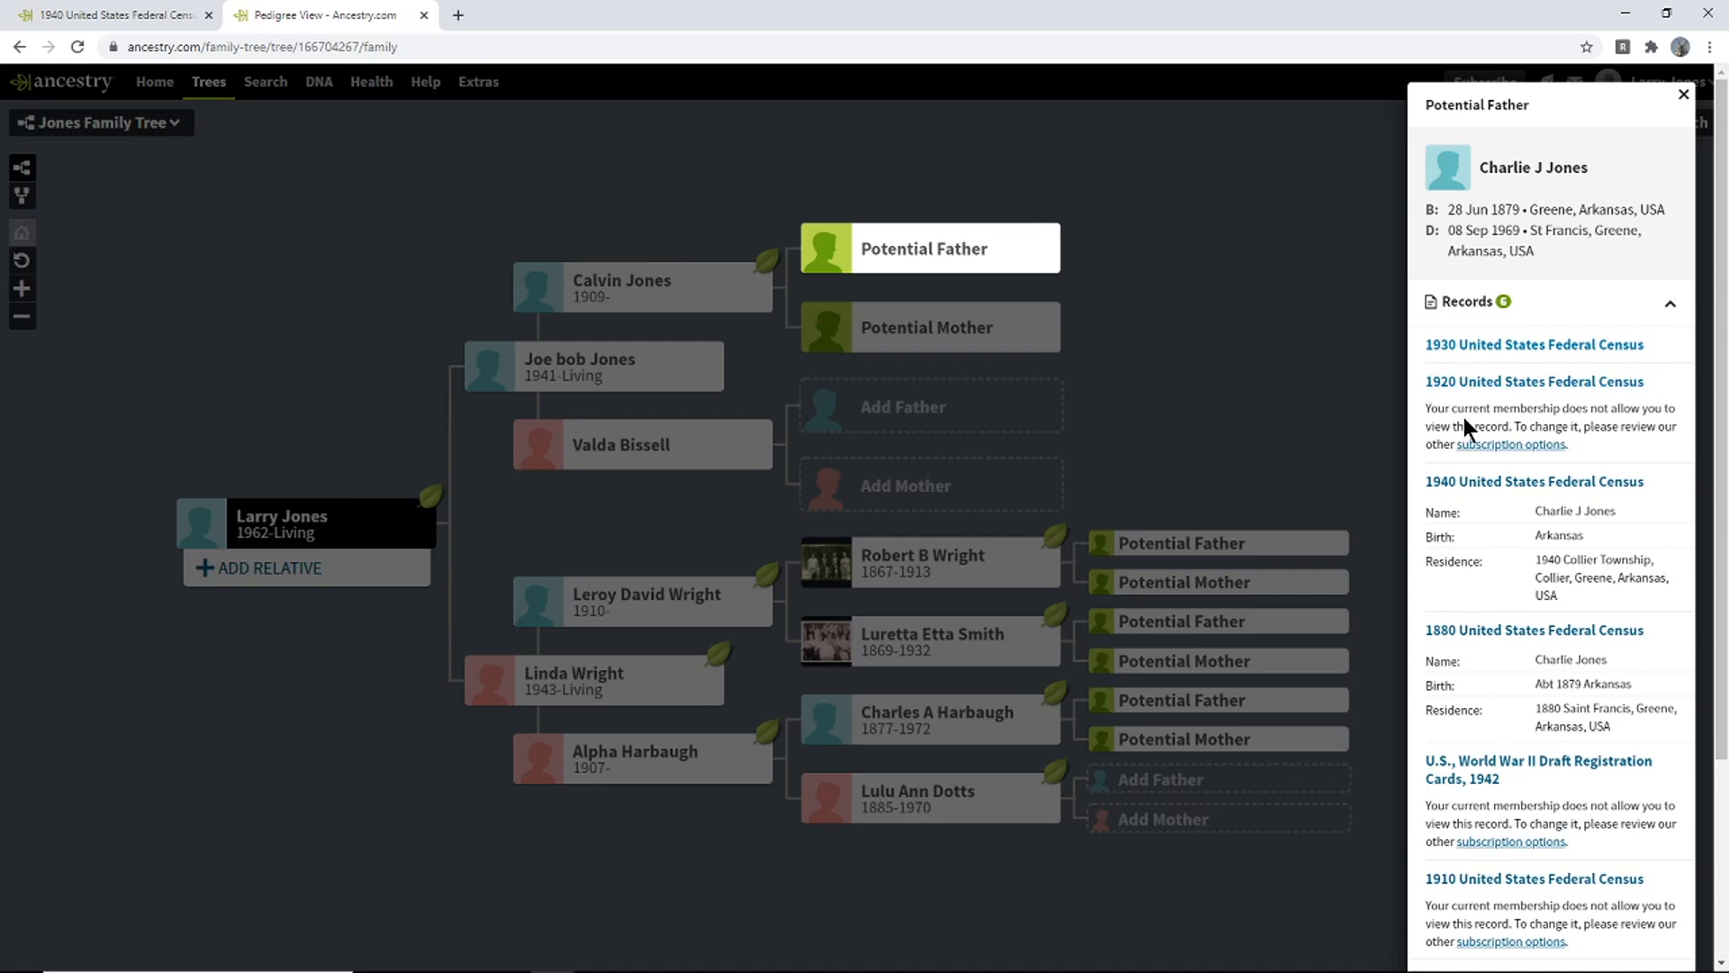
click(1556, 383)
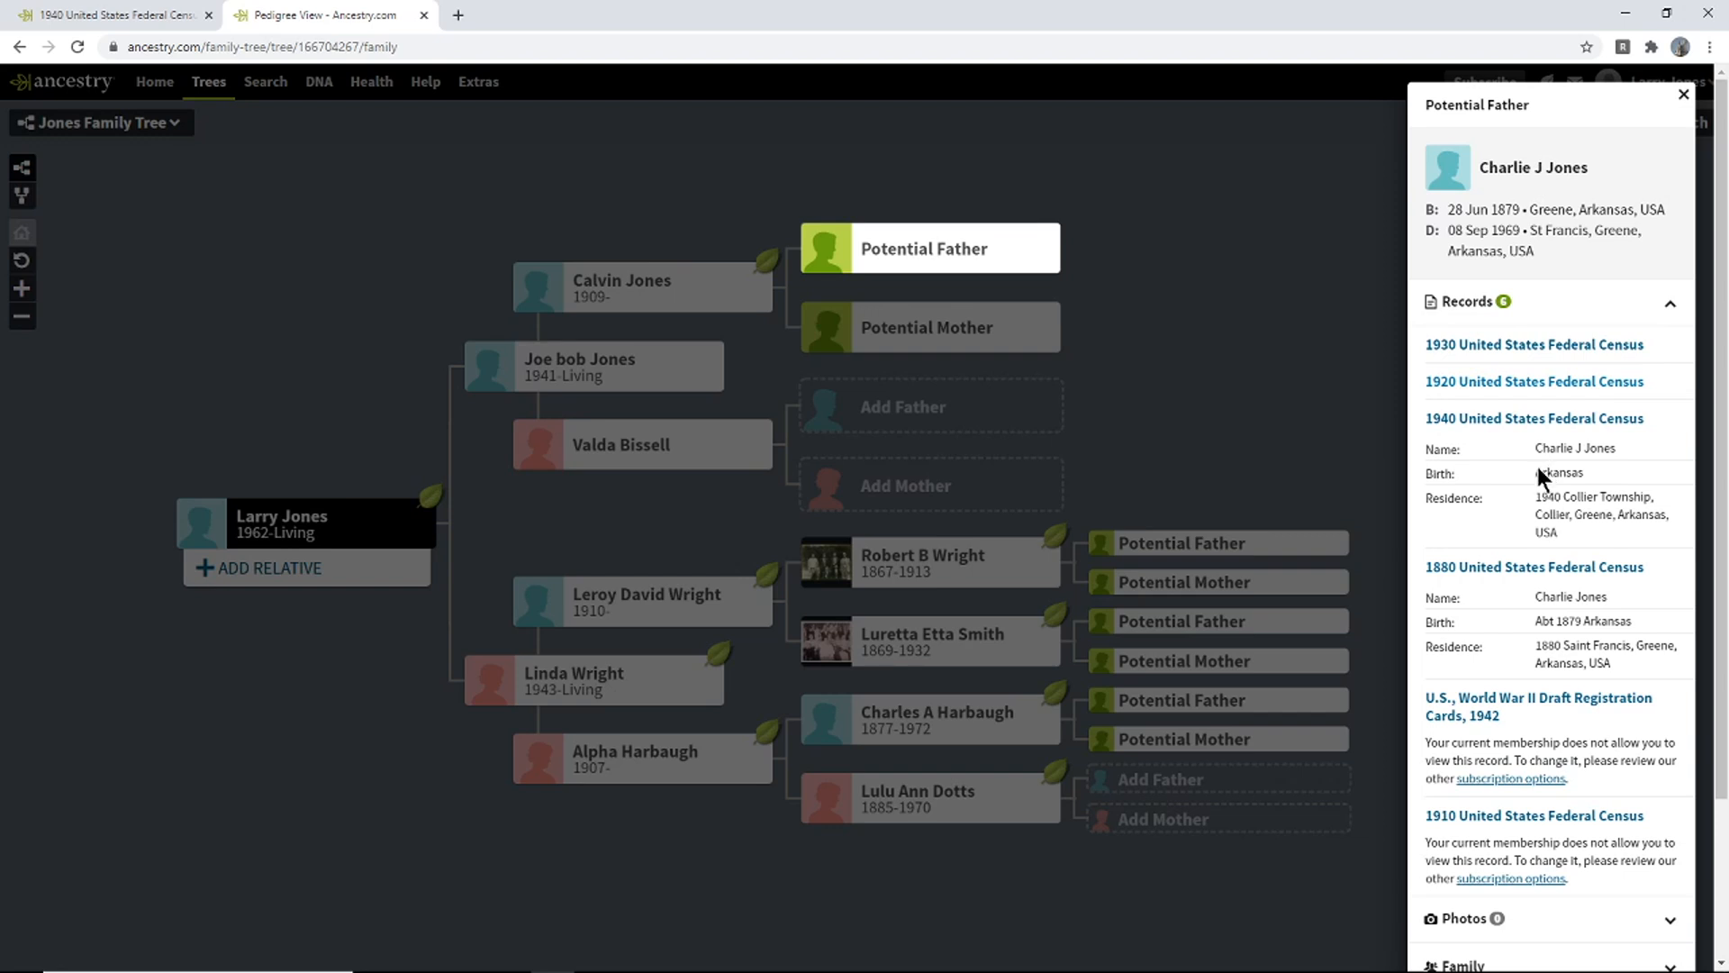
click(1542, 713)
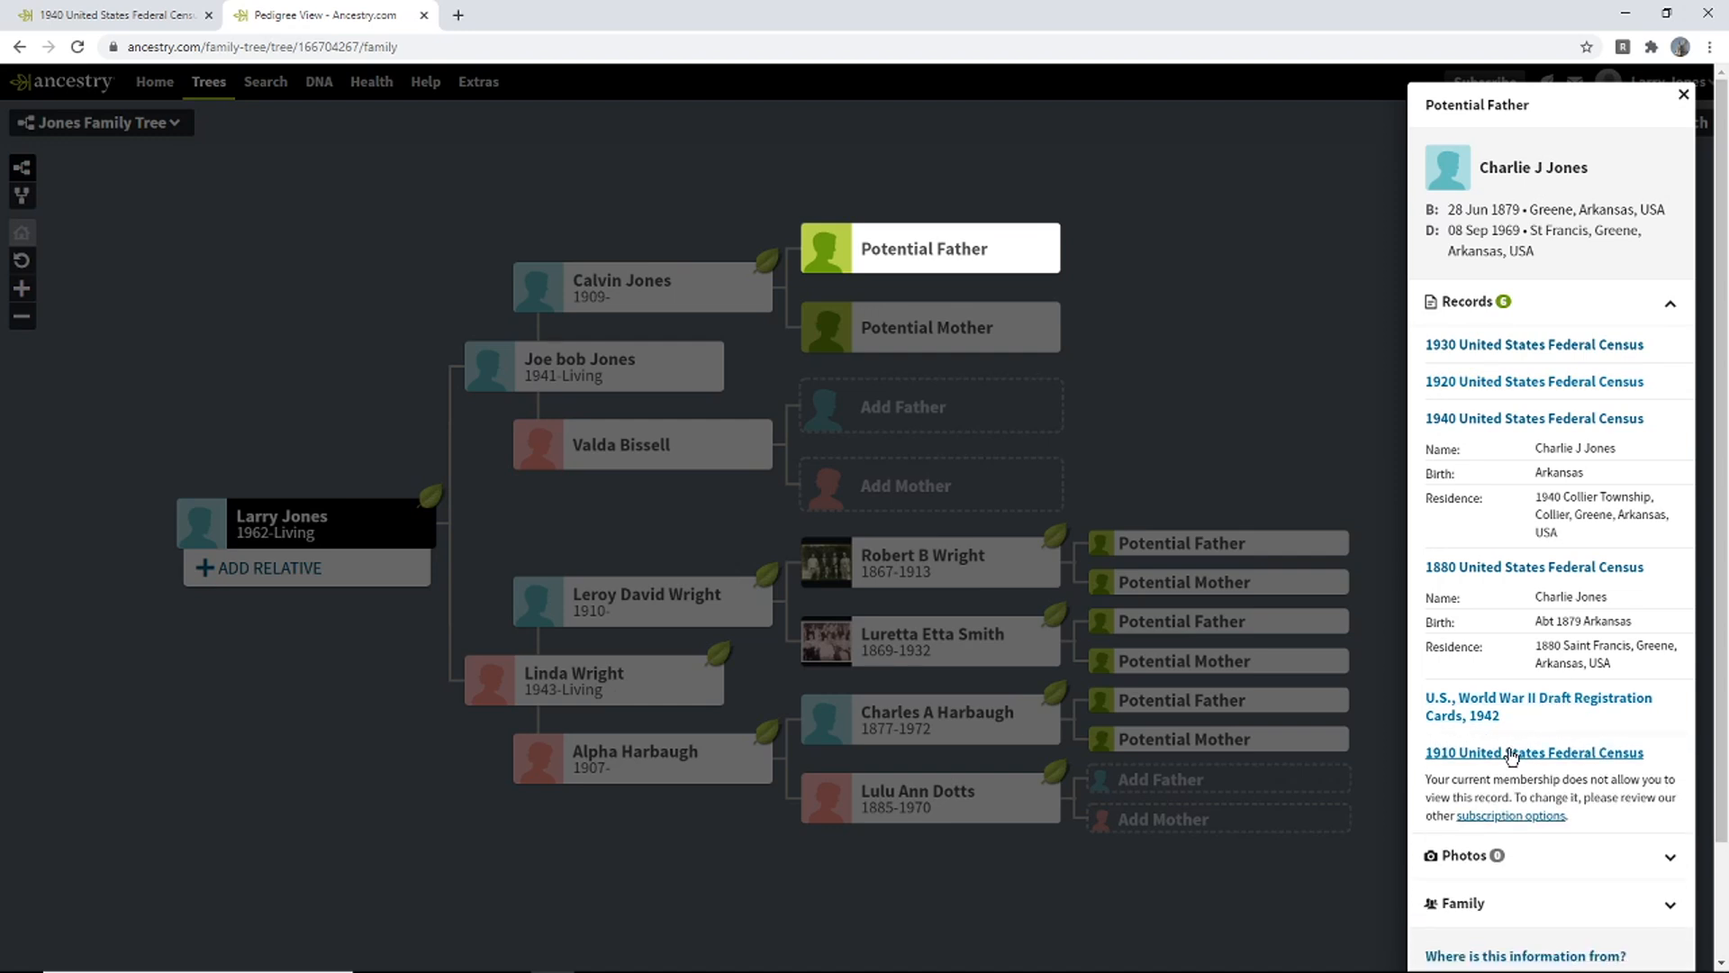
click(1512, 756)
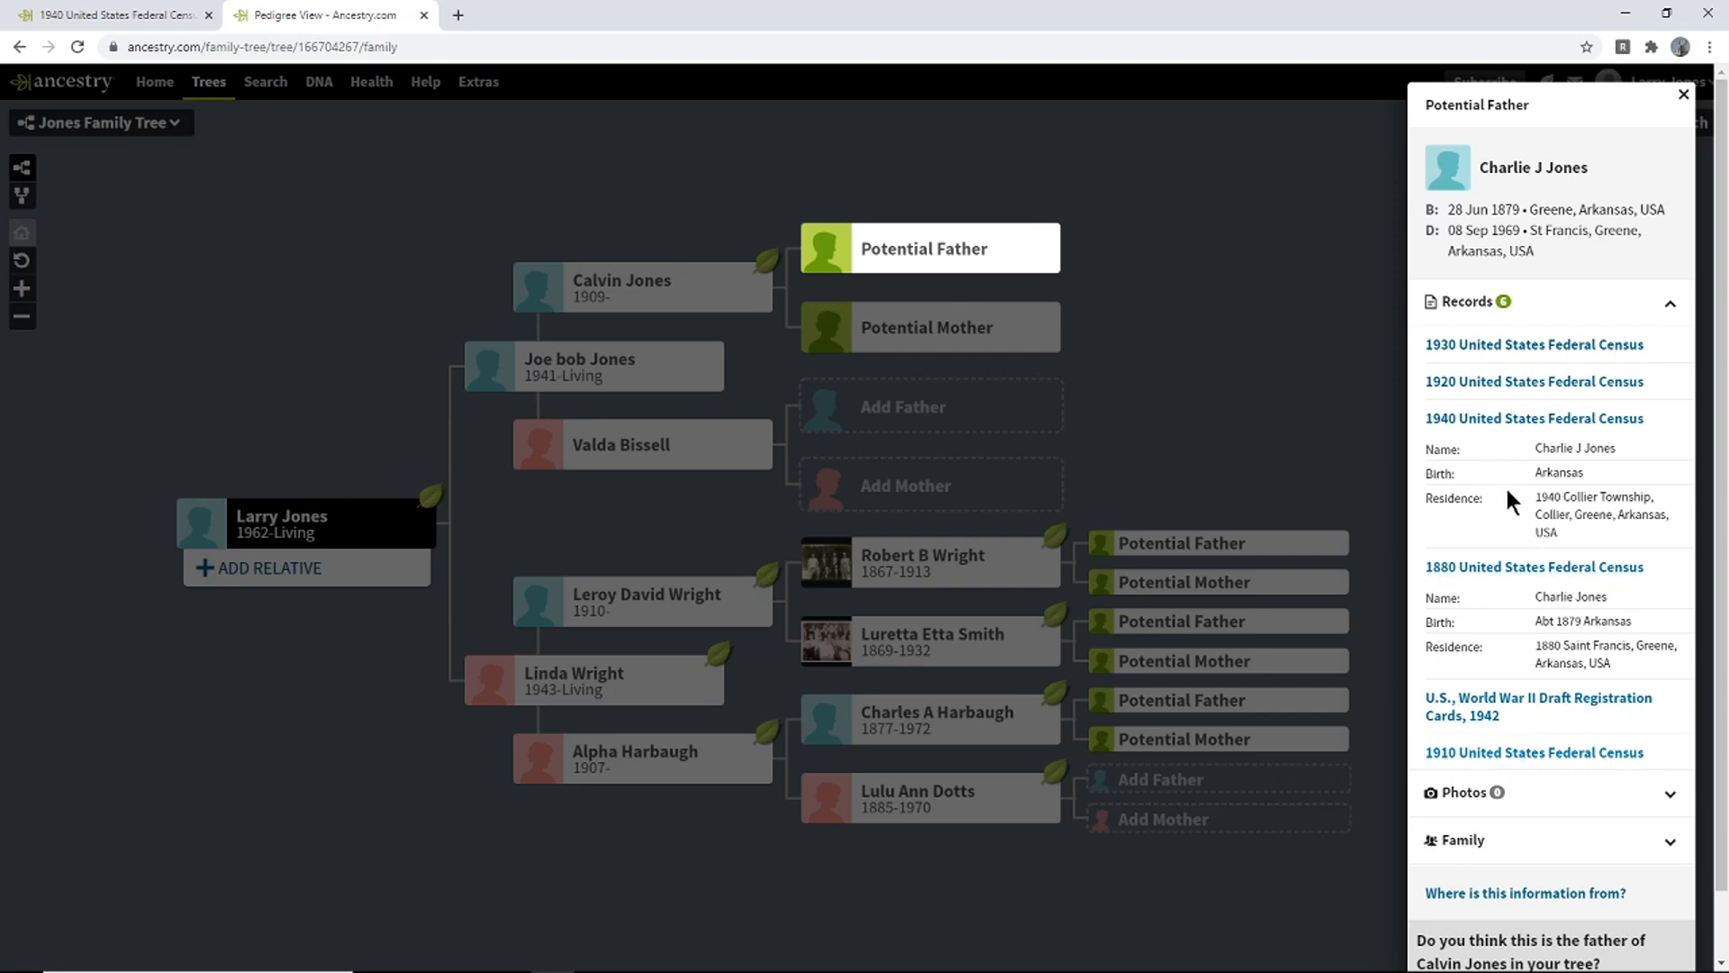
click(150, 14)
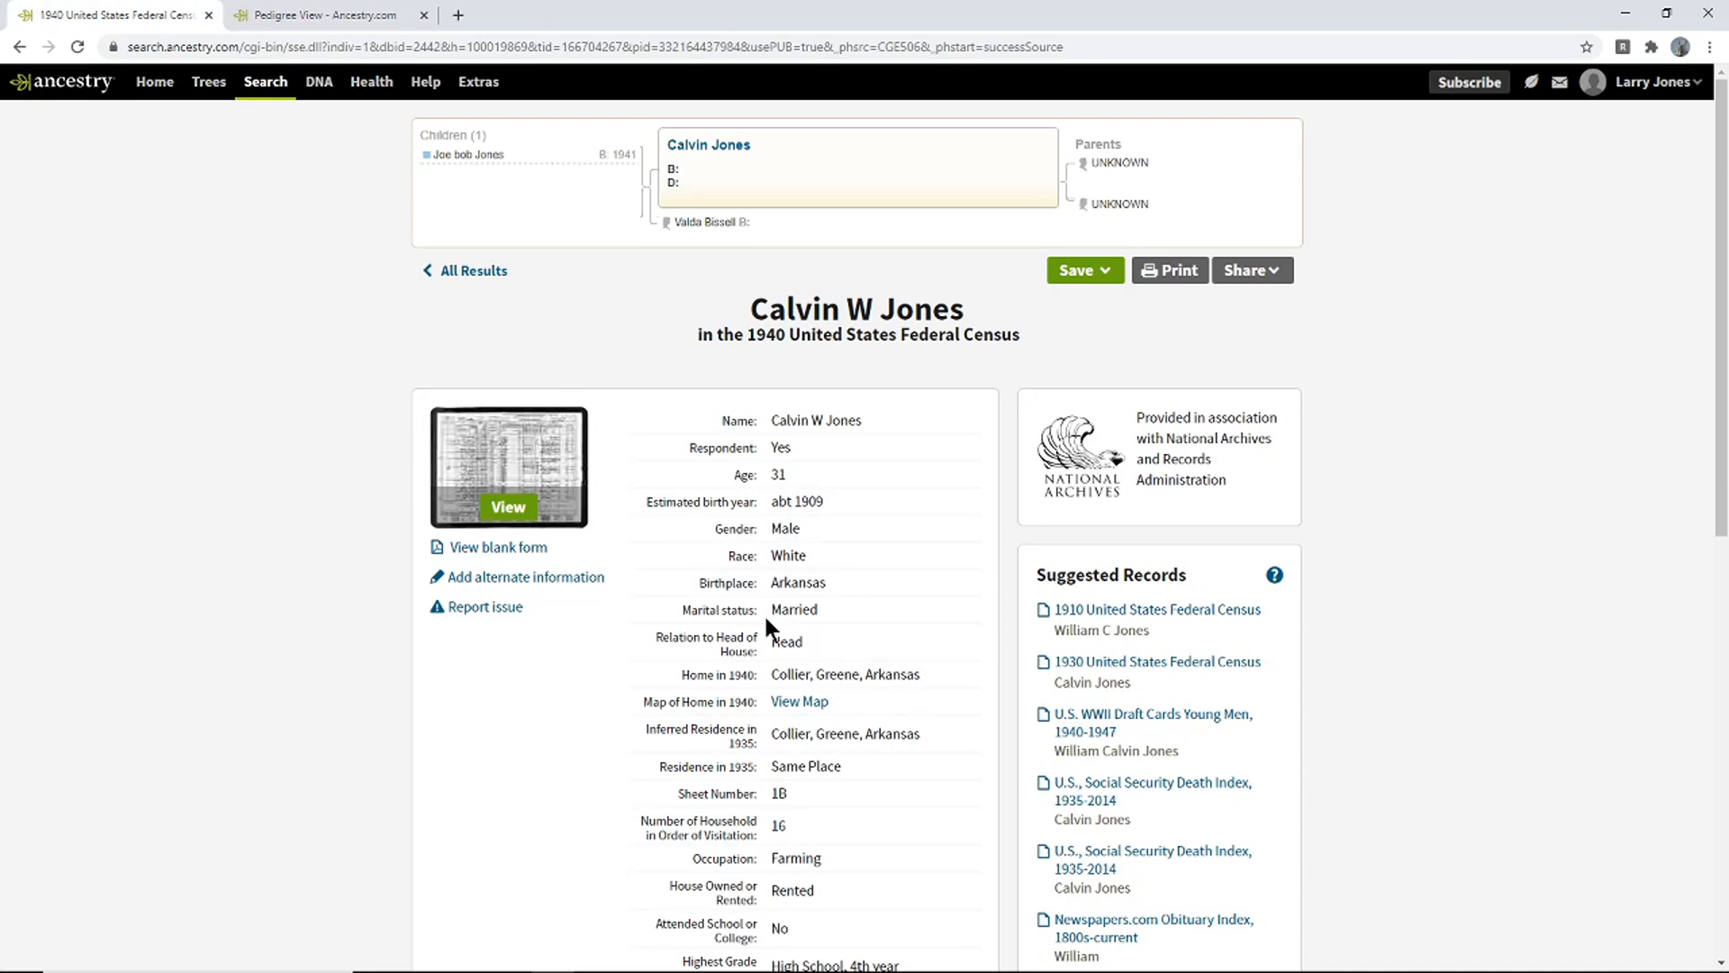
click(326, 14)
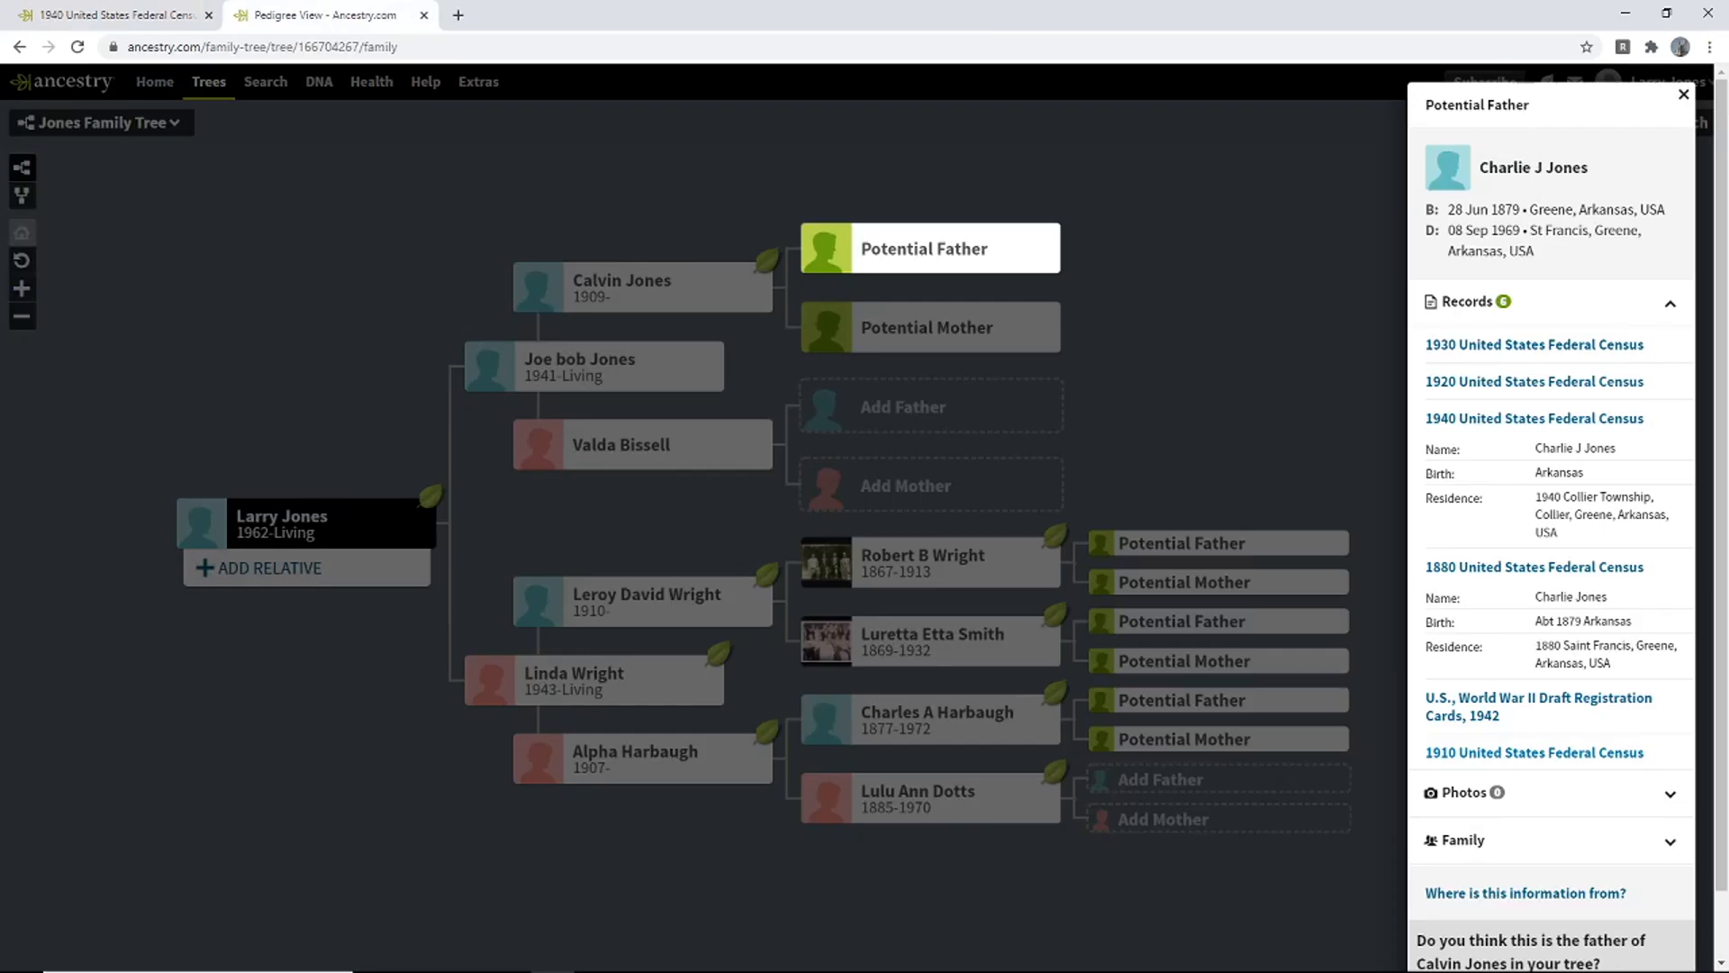
click(63, 12)
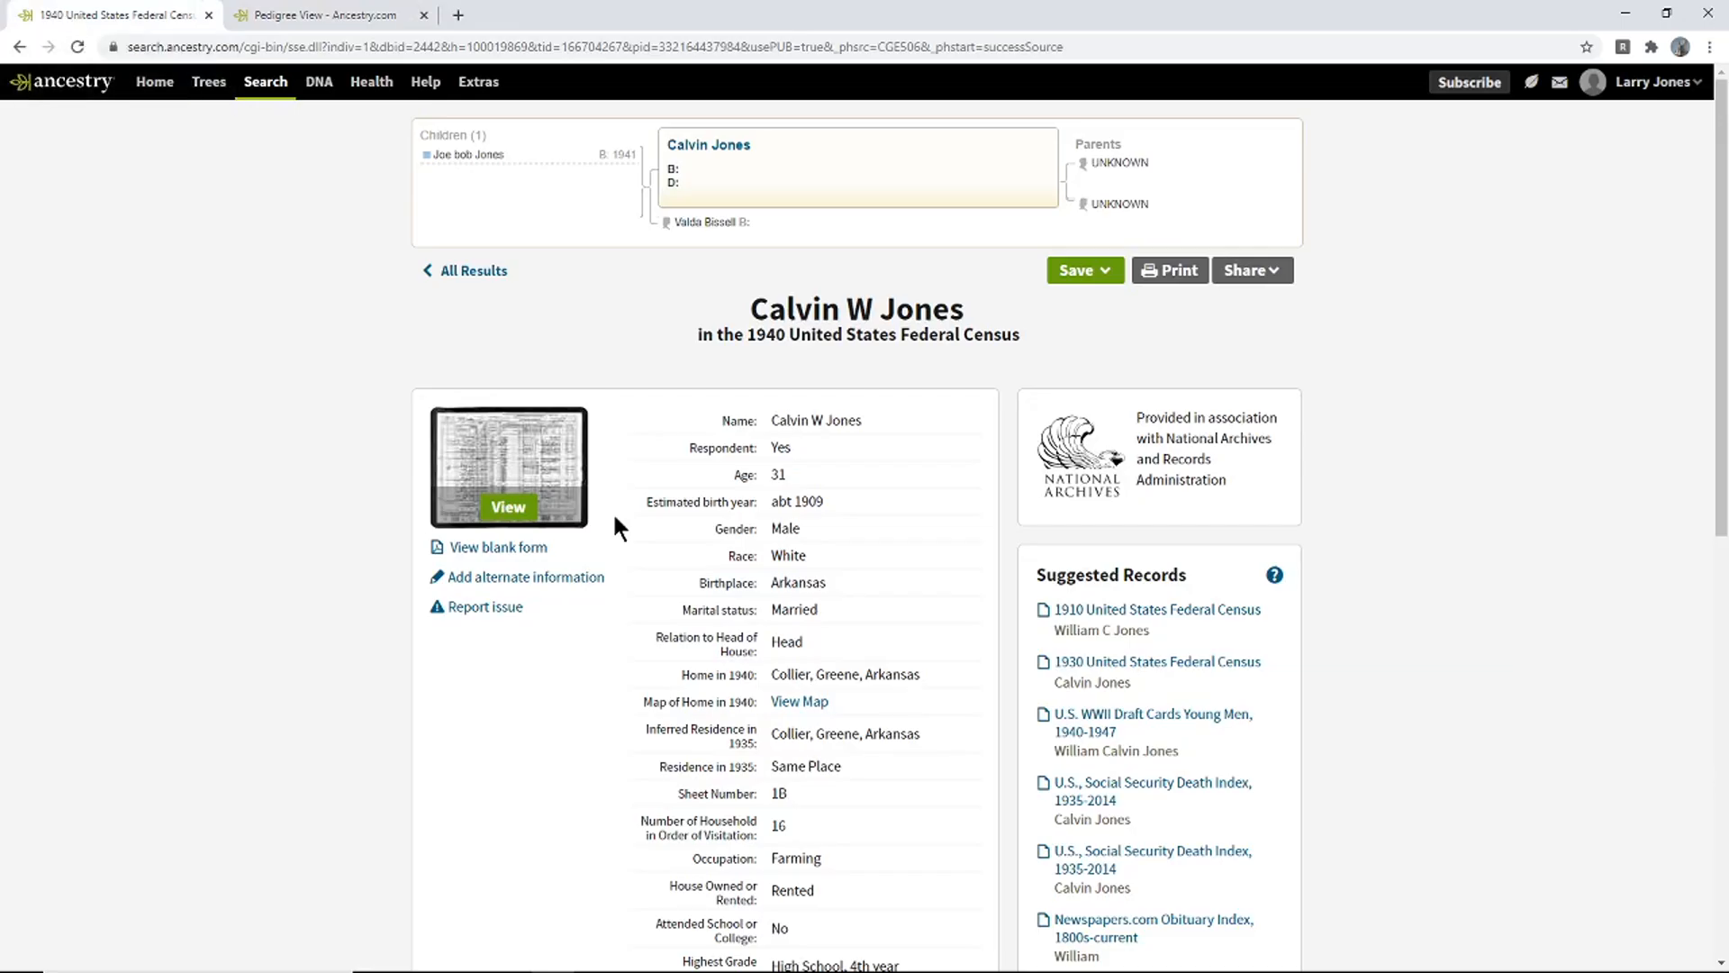
click(502, 484)
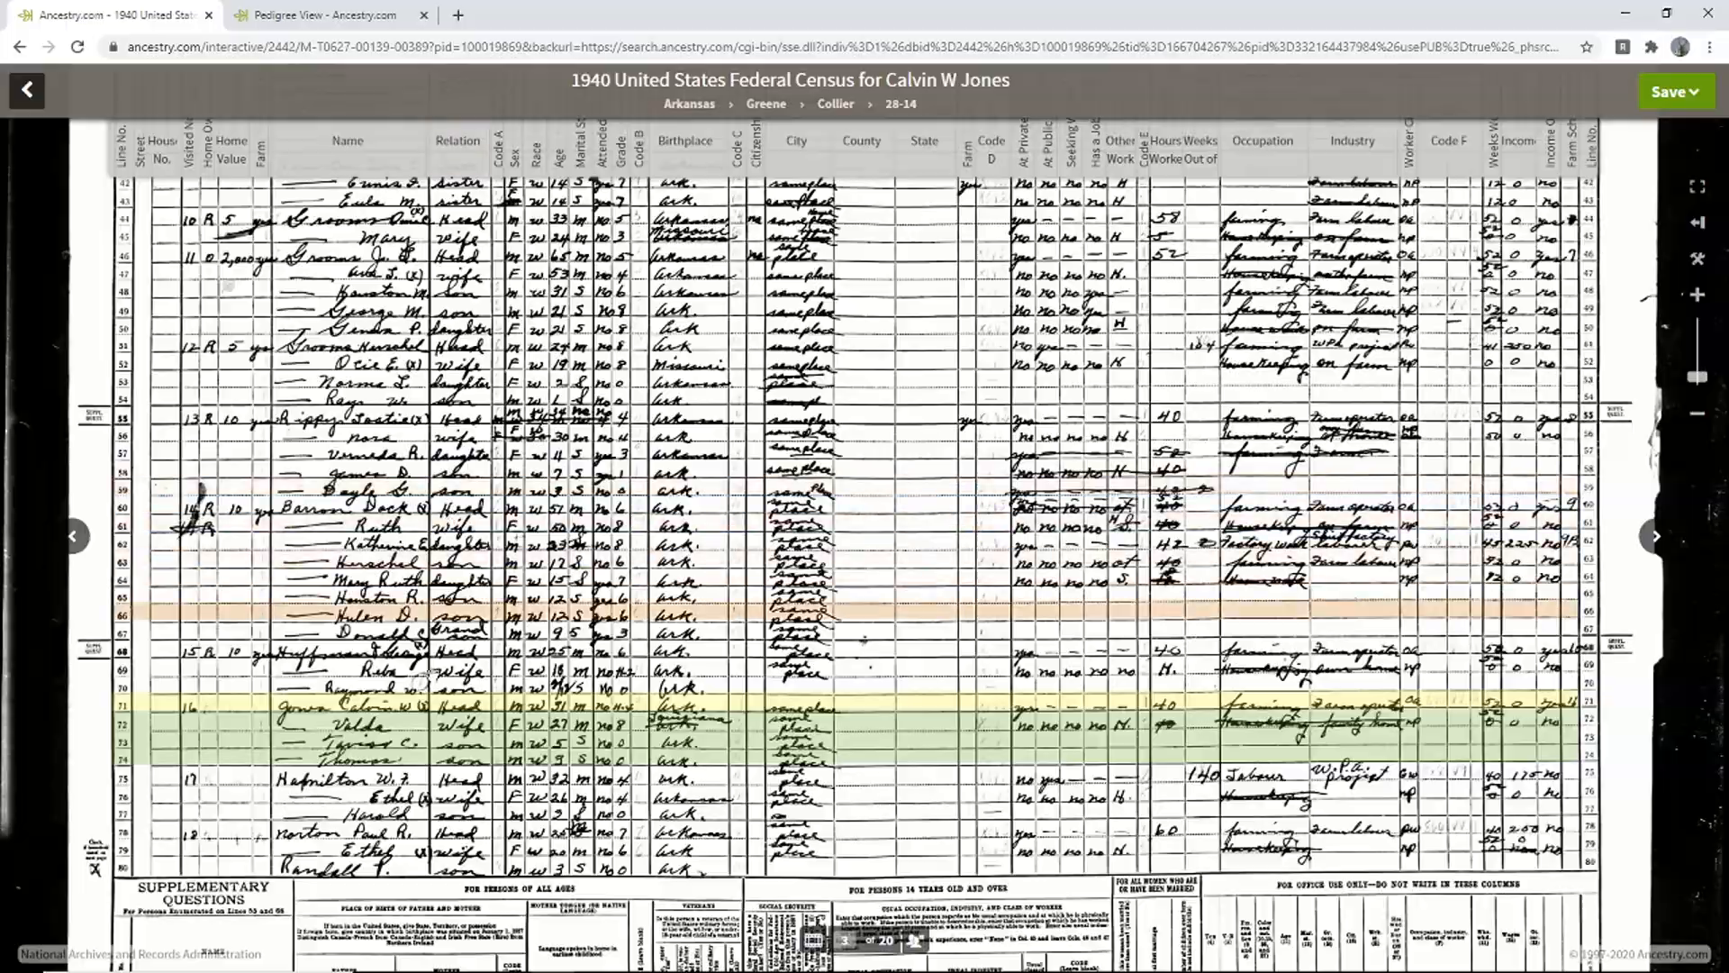
- Zoom and pan the census image to the Jones household on lines 71–74
scroll(438, 688, up, 2)
scroll(439, 690, up, 3)
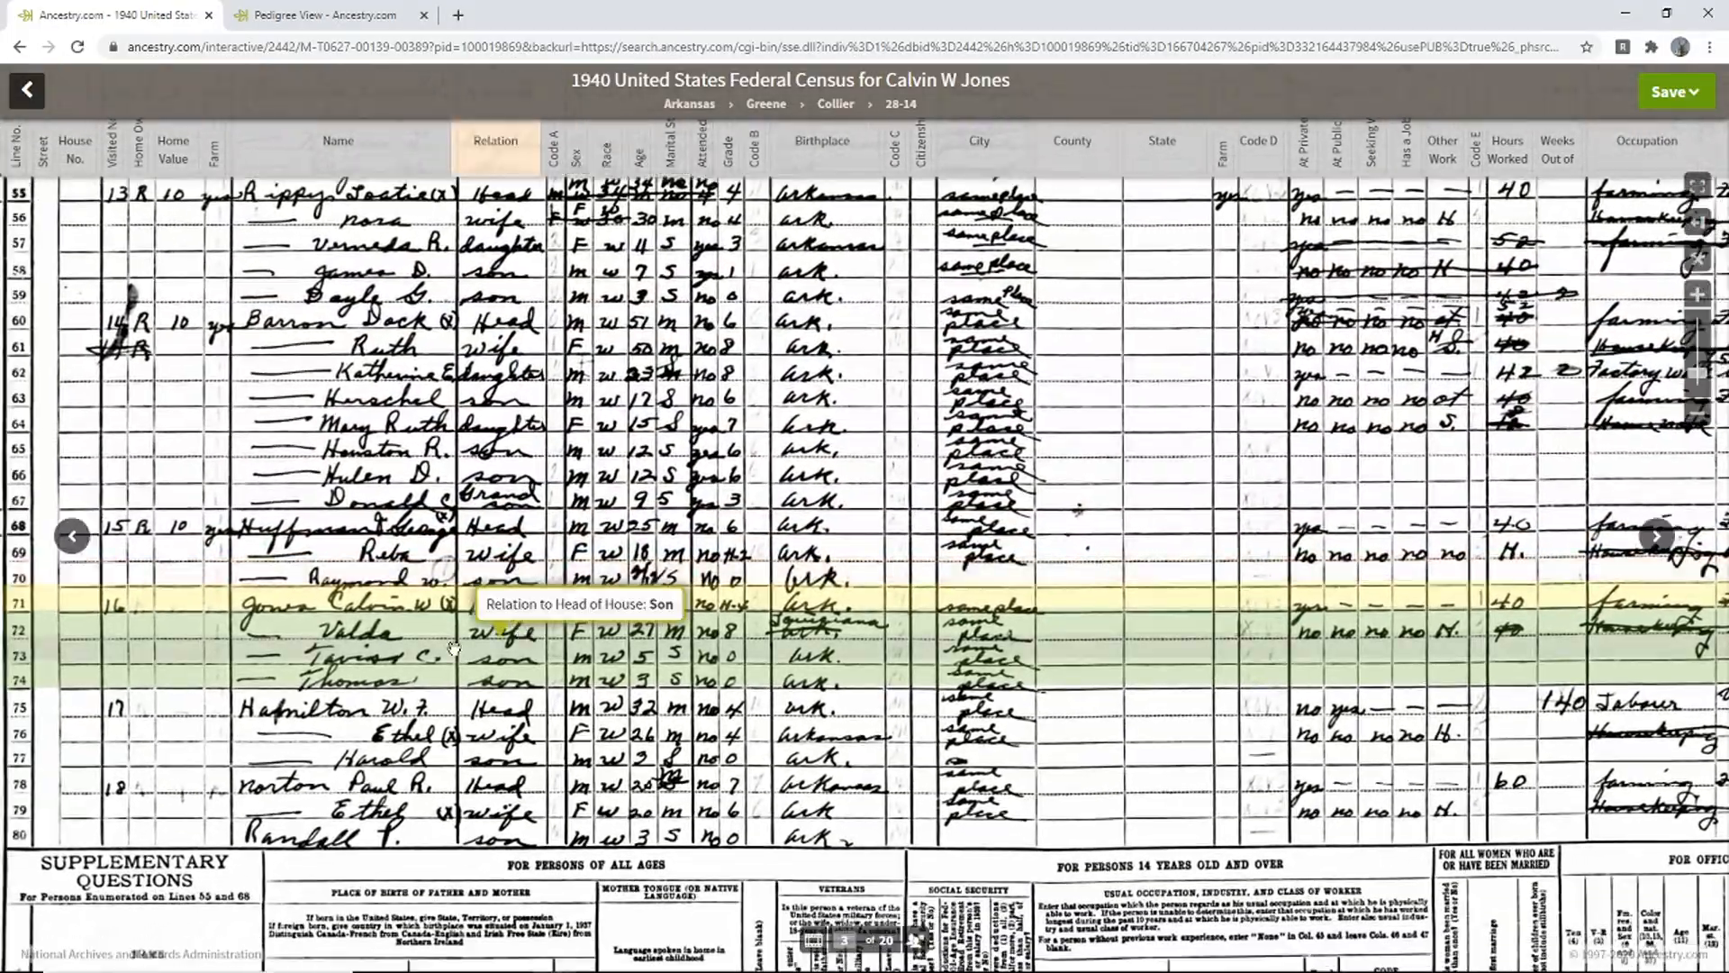
scroll(474, 649, up, 3)
drag(474, 648, 596, 585)
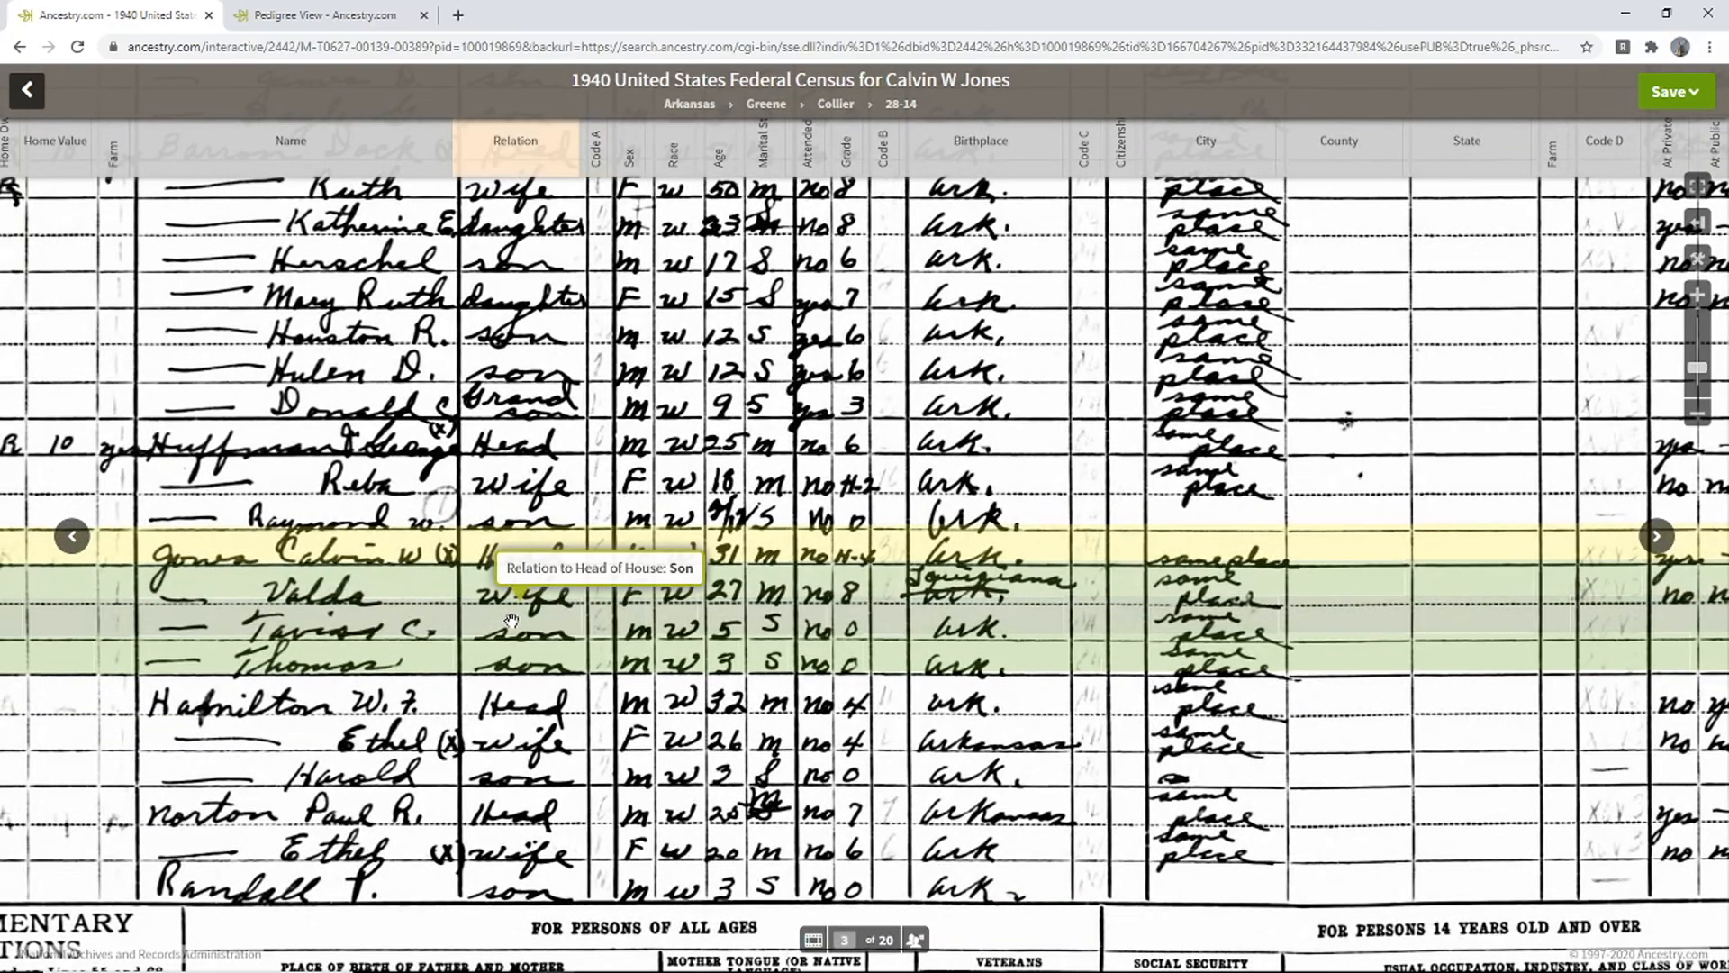
mouse_move(512, 621)
mouse_down()
mouse_move(590, 621)
mouse_move(472, 609)
mouse_move(590, 623)
mouse_move(527, 621)
mouse_up()
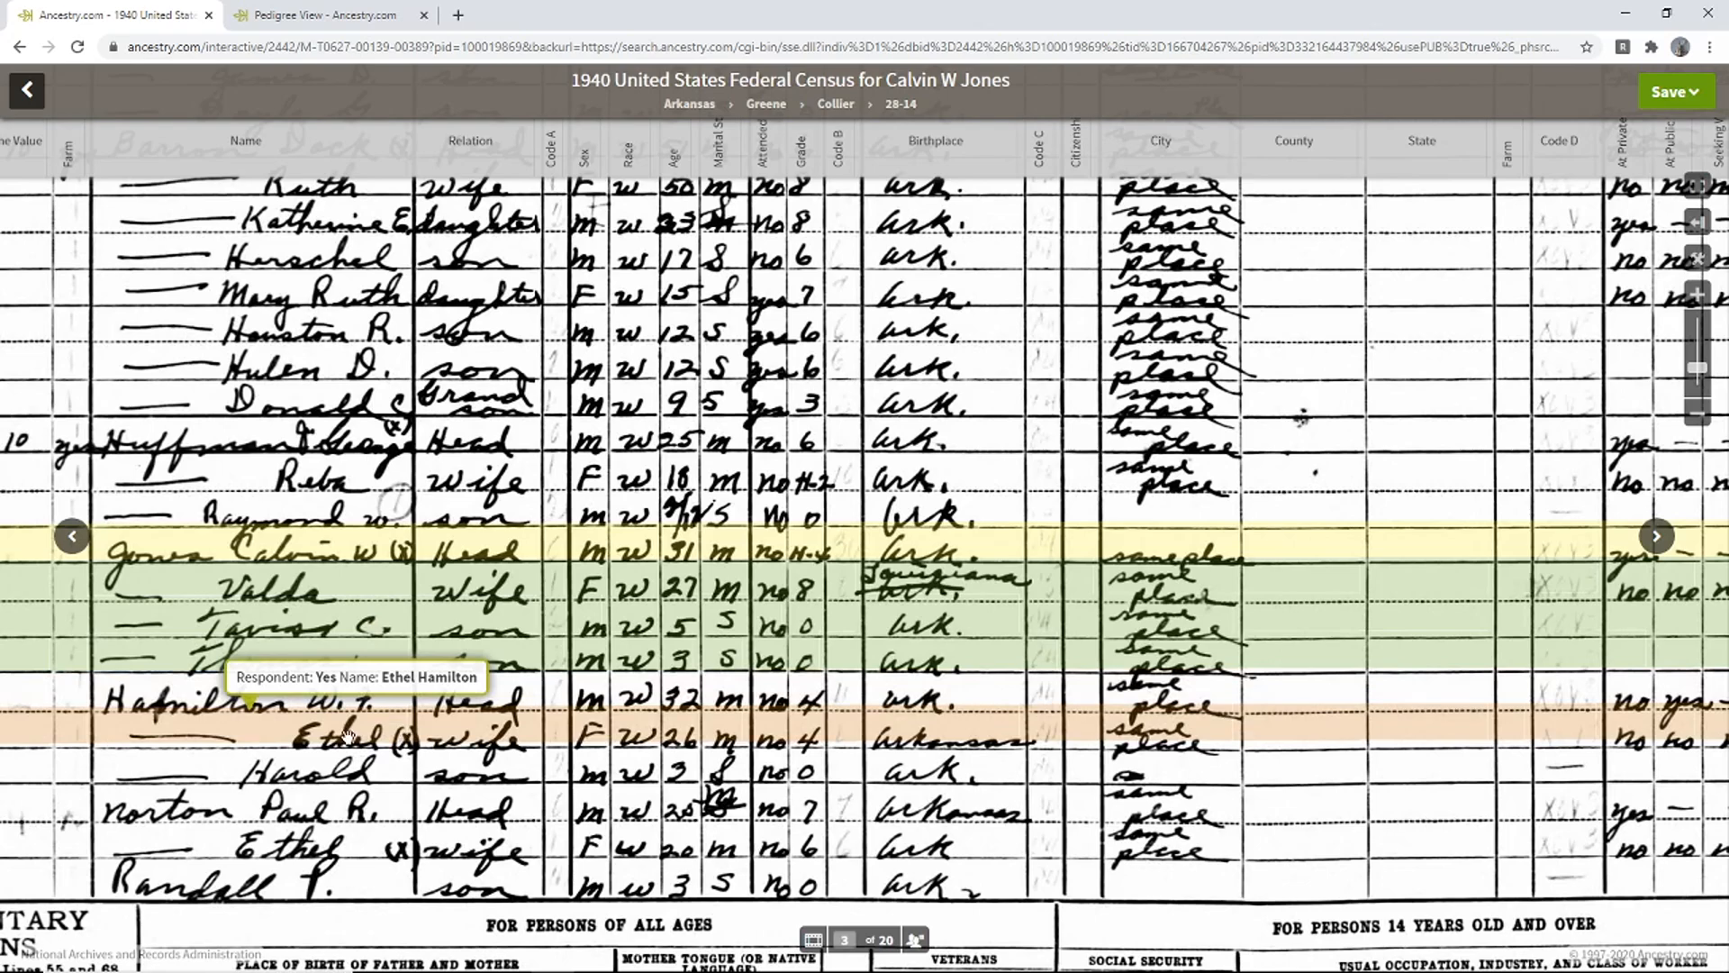
drag(157, 737, 413, 690)
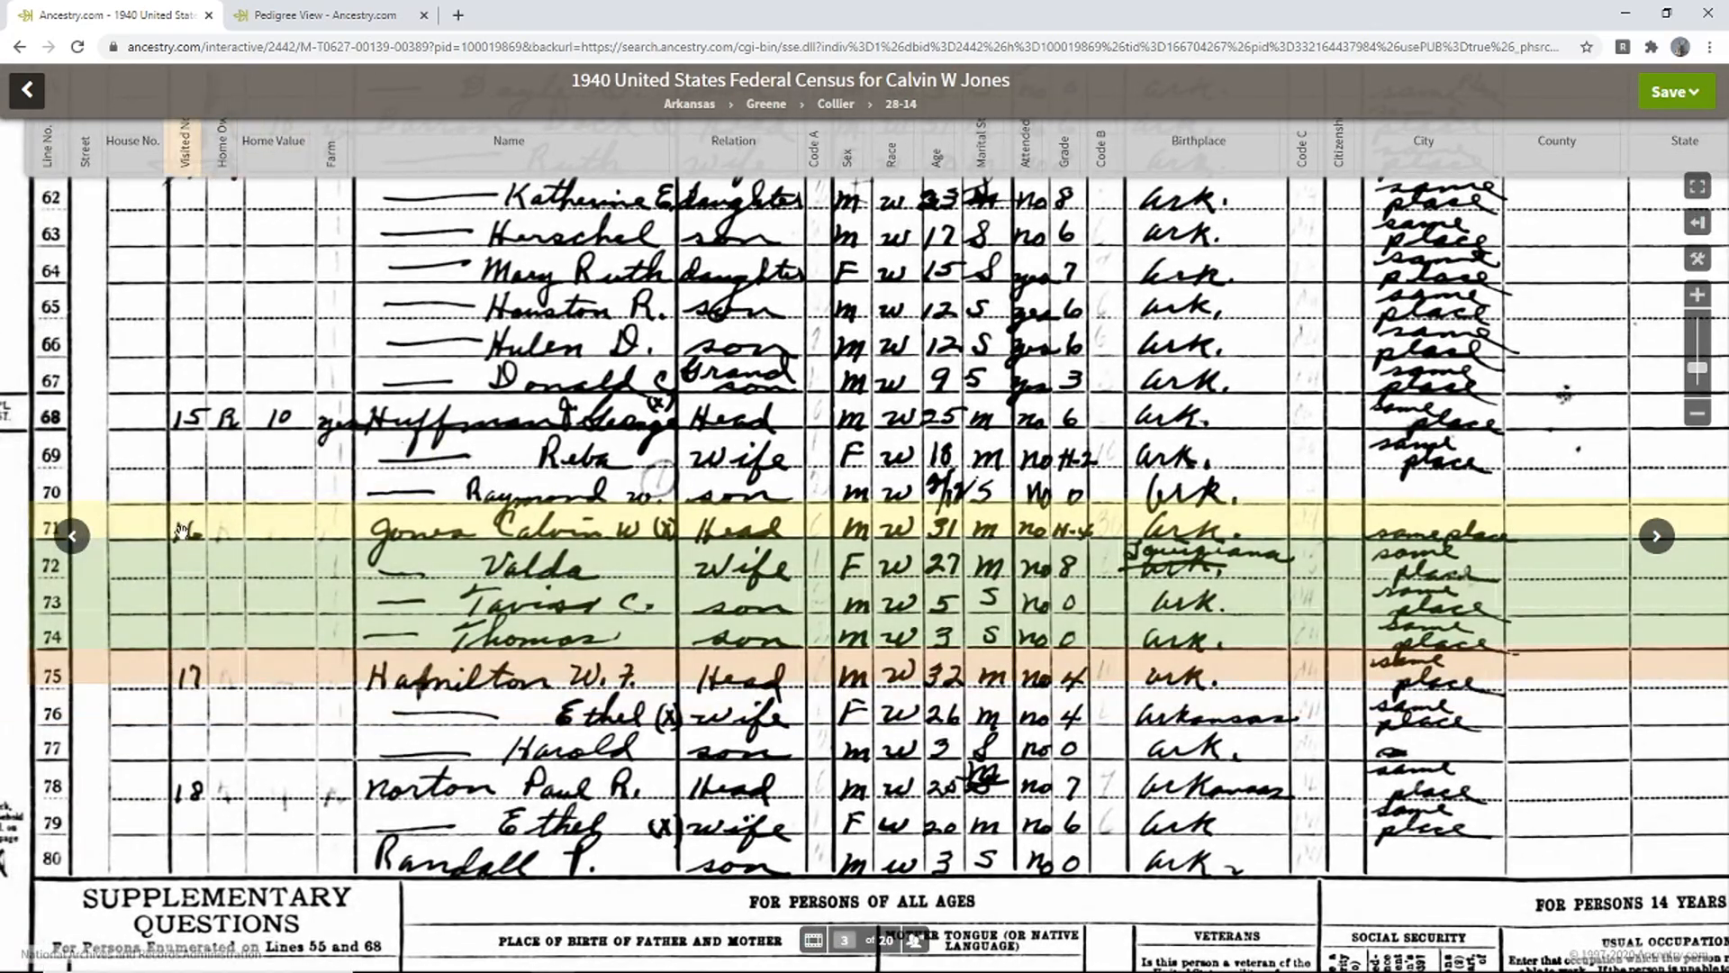
mouse_move(192, 415)
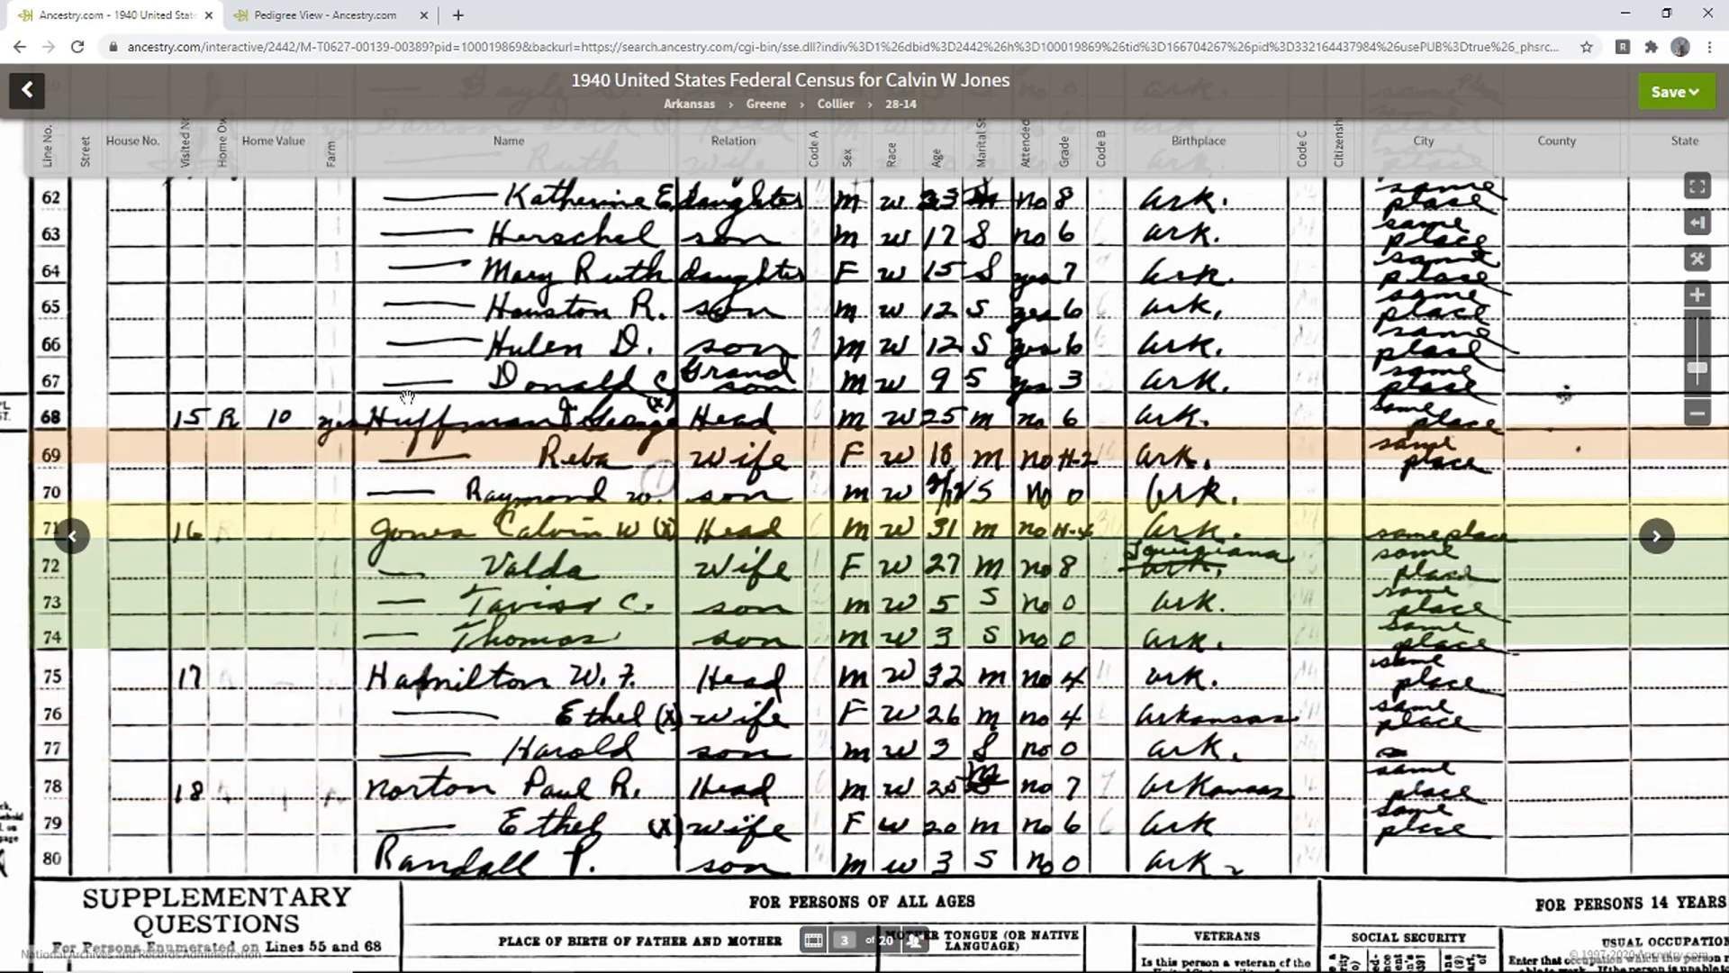
drag(567, 308, 454, 515)
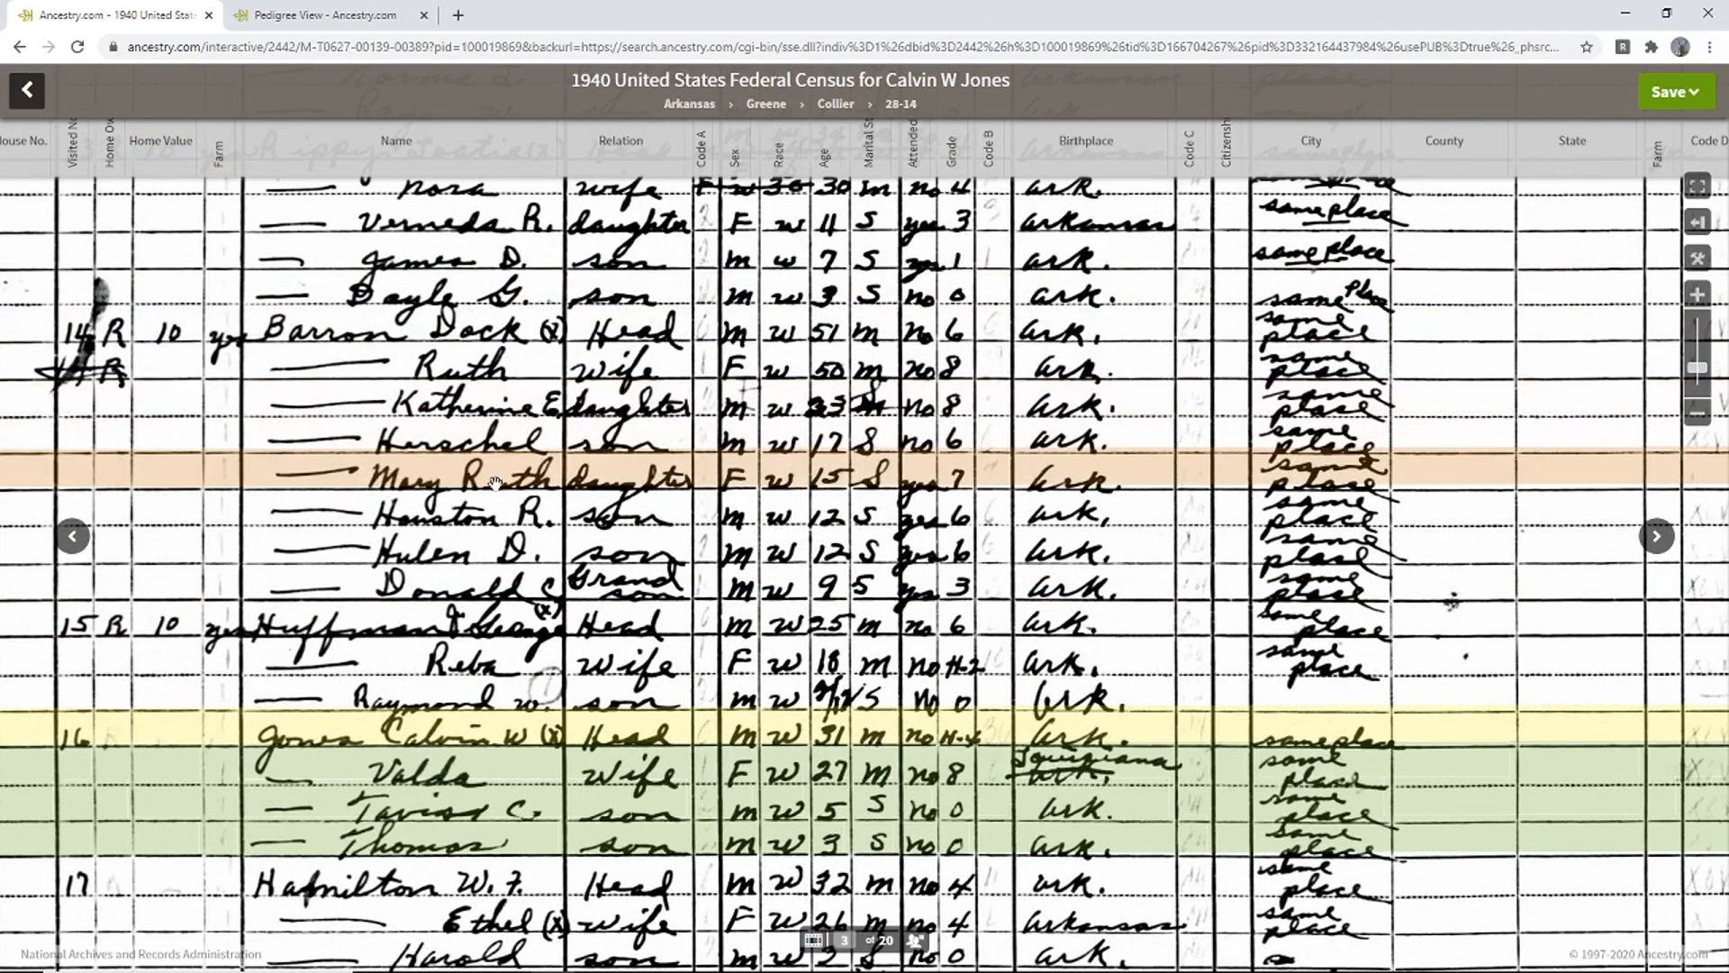
drag(487, 595, 622, 455)
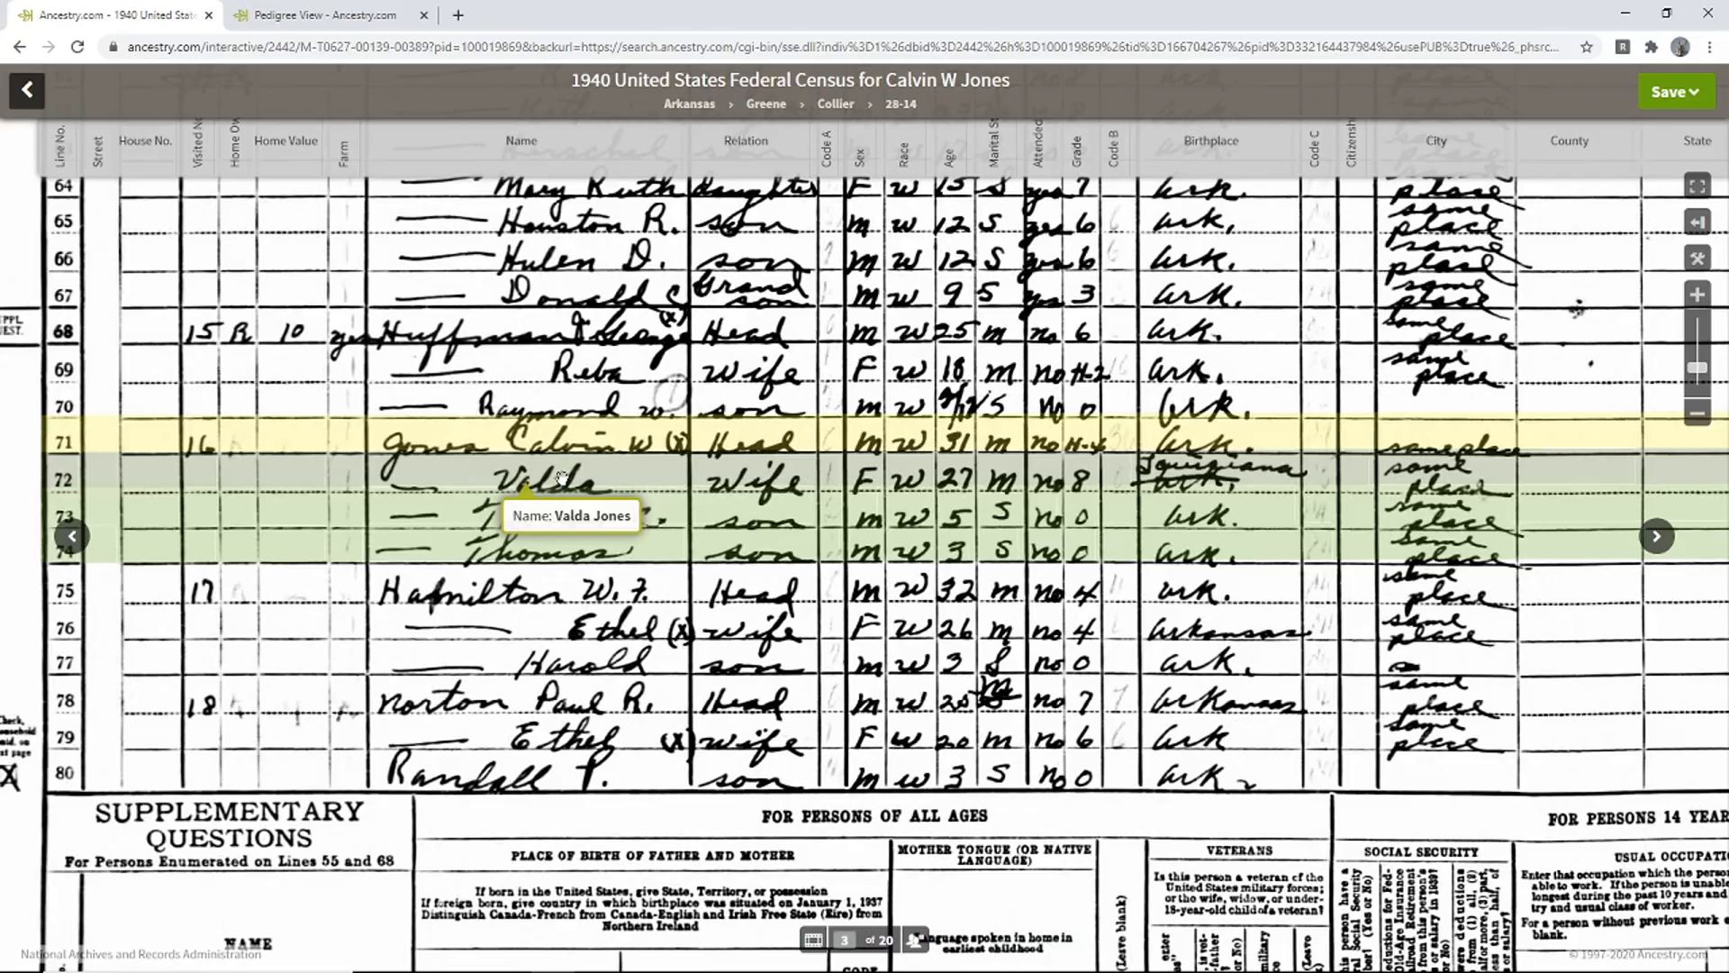
- Pan the census image to check Calvin's age and schooling columns
drag(781, 485, 590, 519)
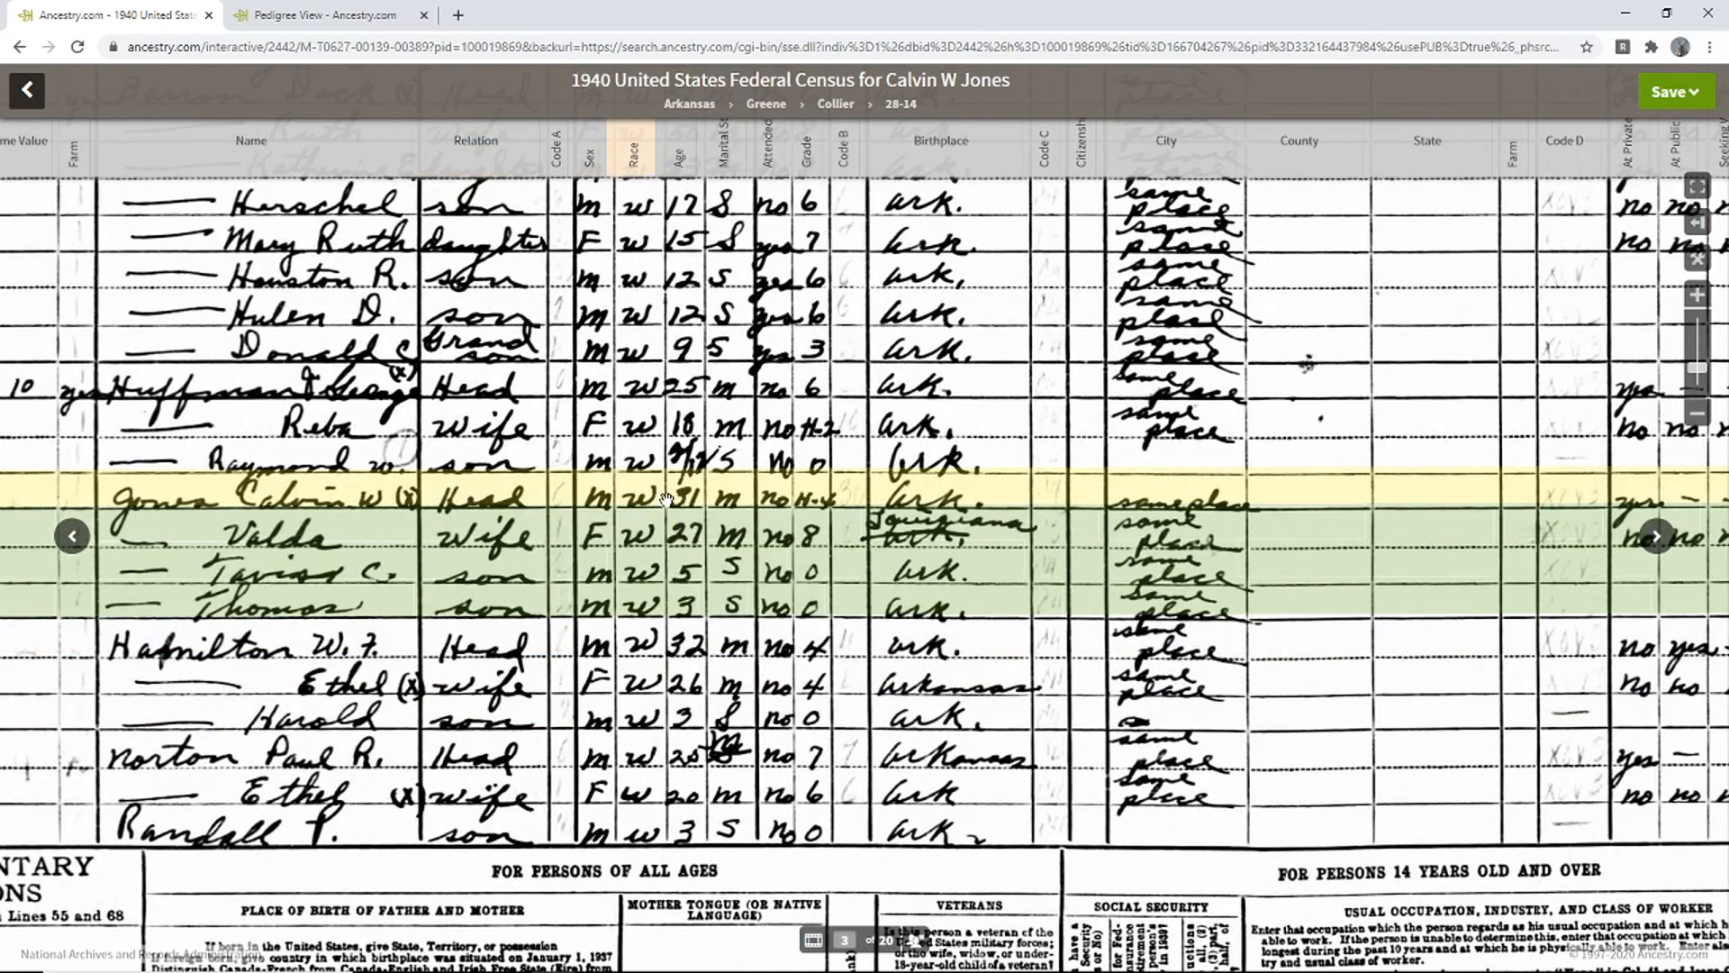
mouse_move(684, 498)
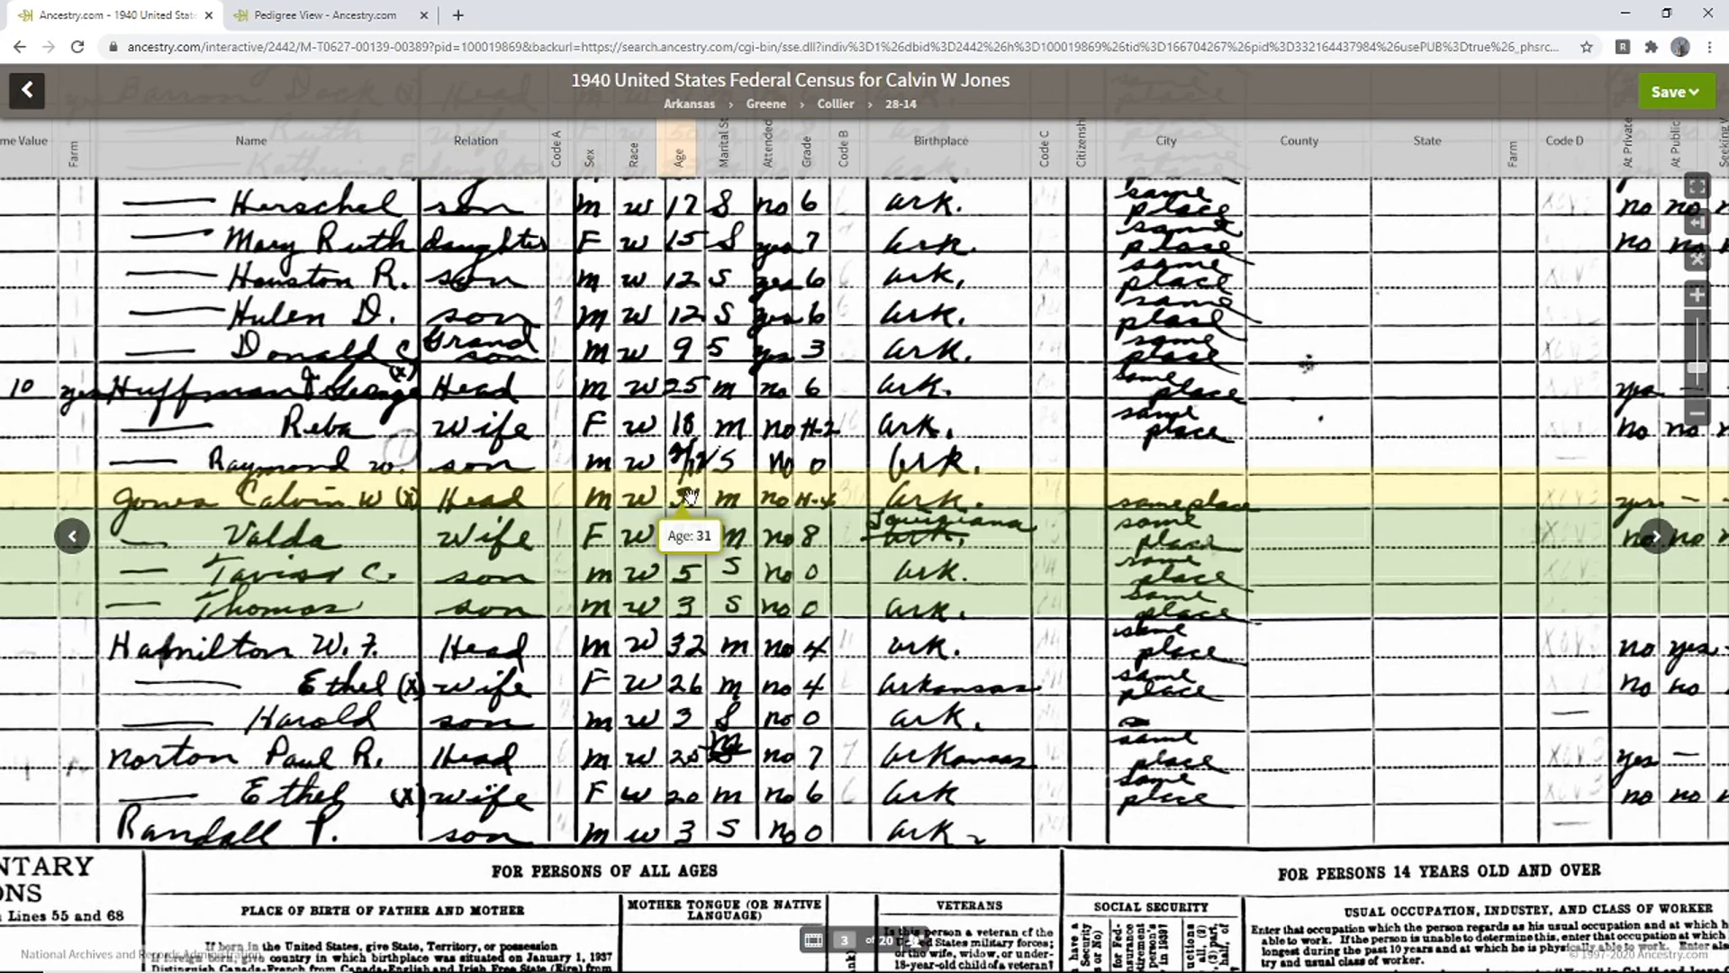
mouse_move(749, 490)
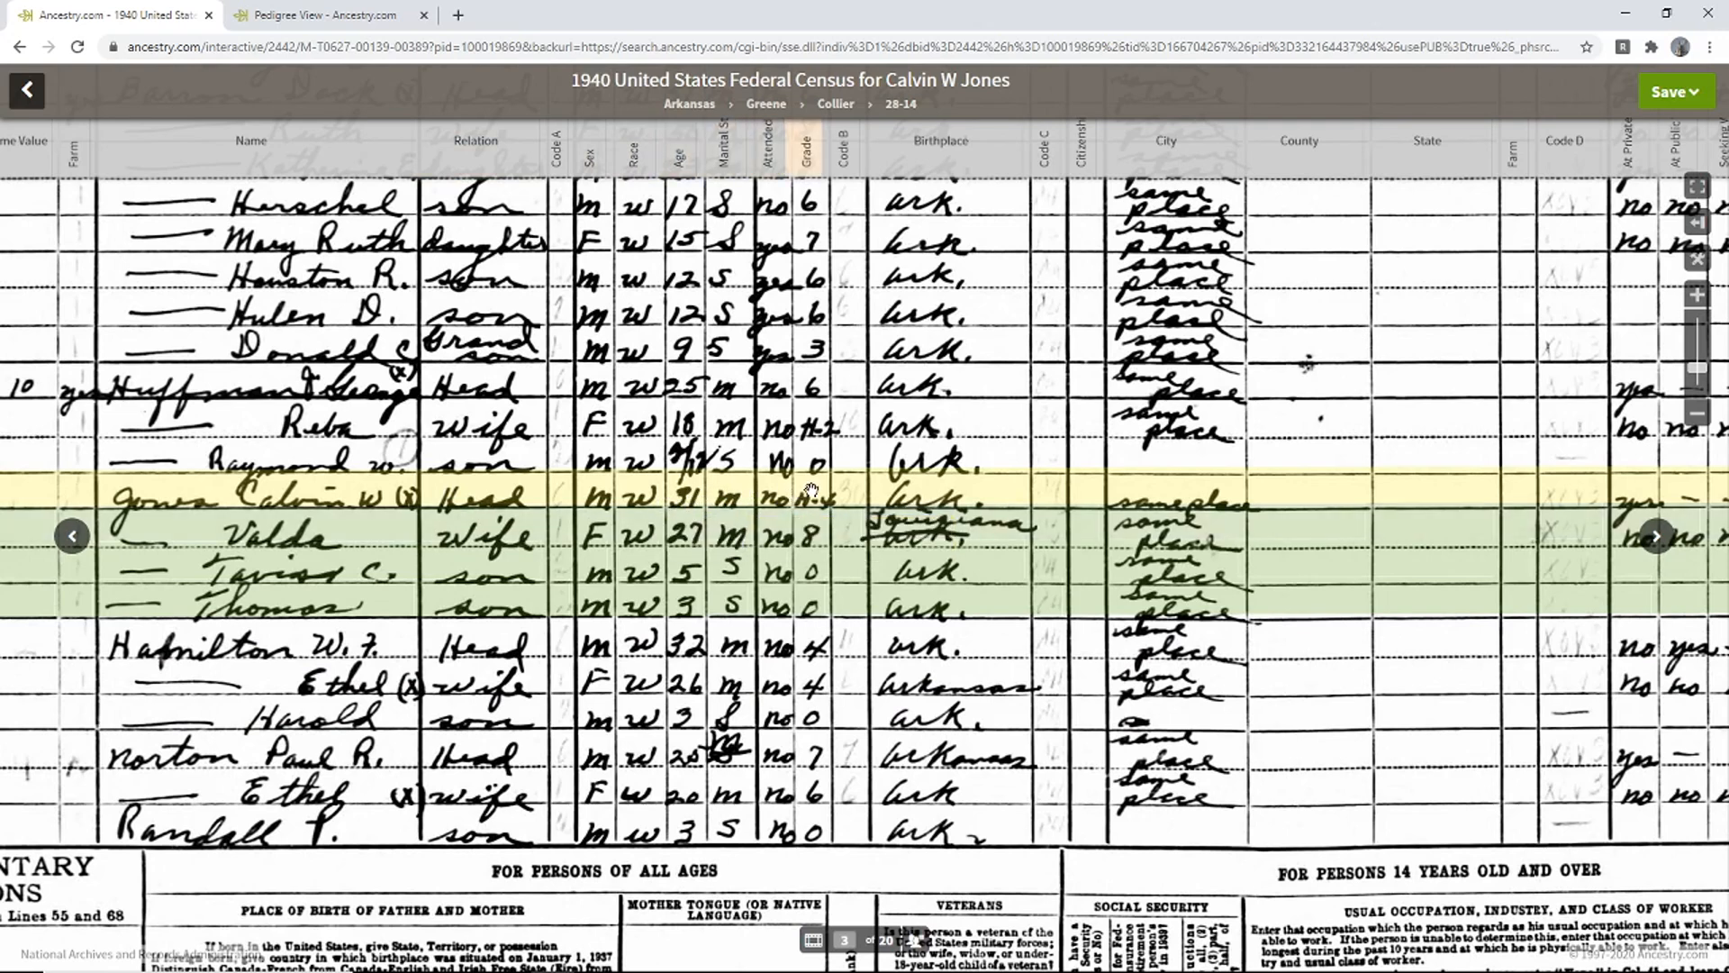
mouse_move(811, 491)
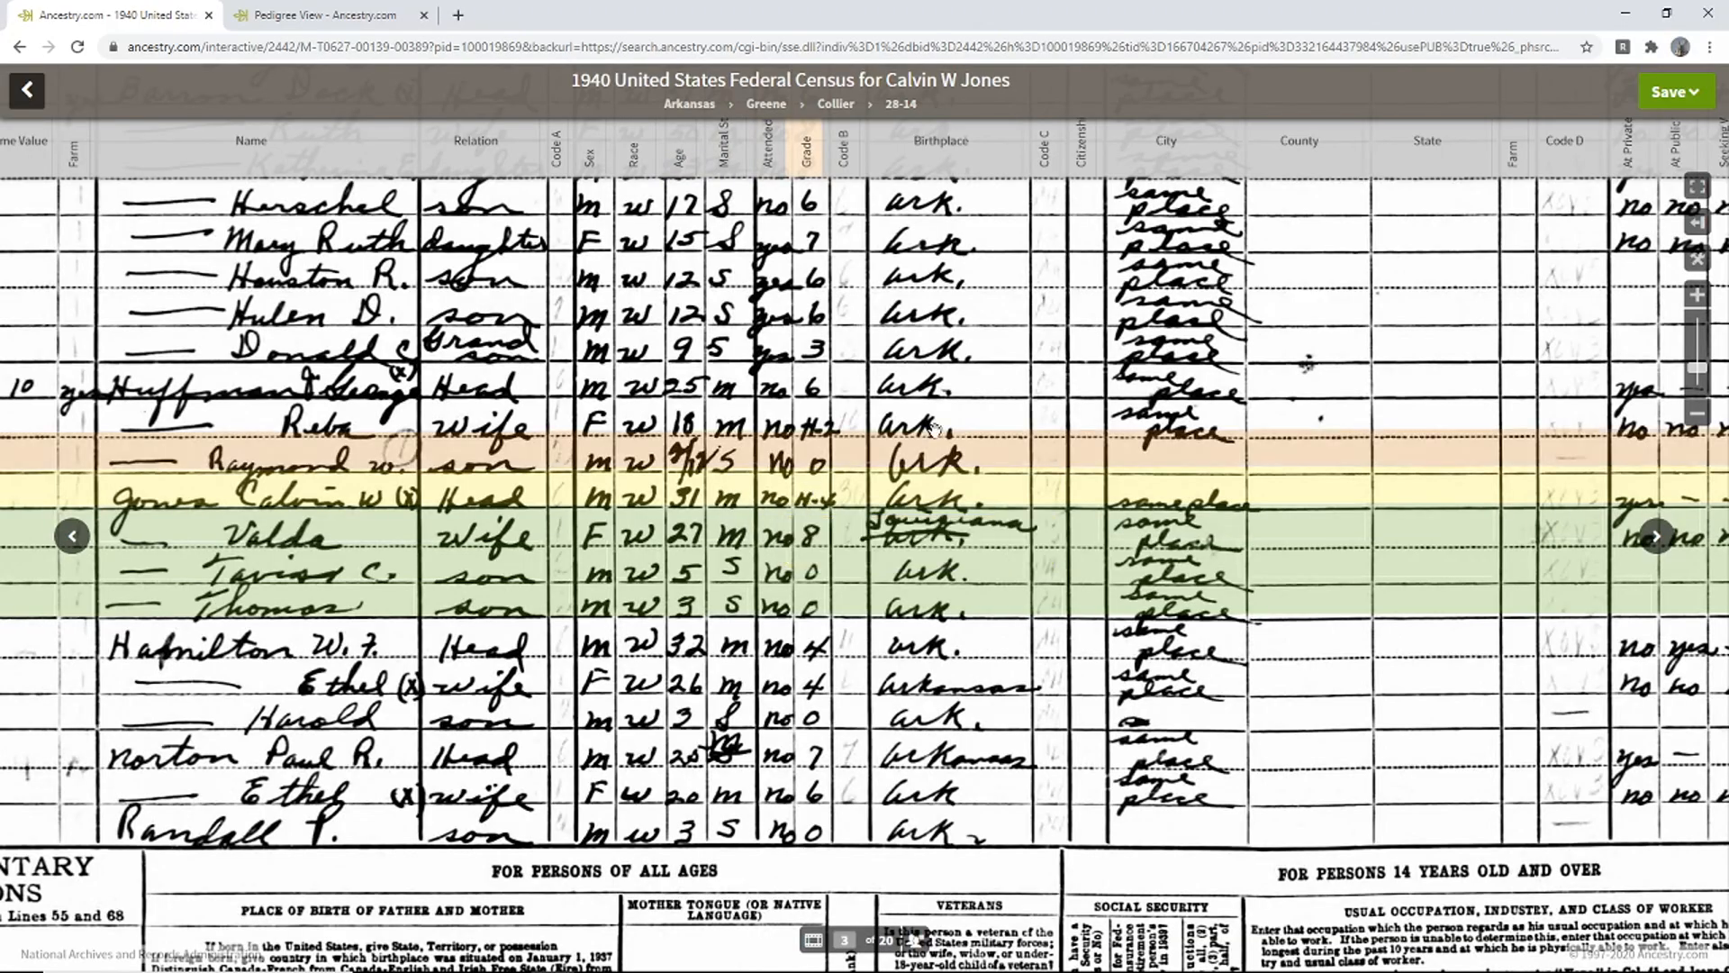
- Check the Population Schedule heading, return to the Jones rows, then go back to the family tree
drag(1432, 242, 1045, 726)
drag(1405, 135, 1387, 327)
drag(1444, 249, 1087, 540)
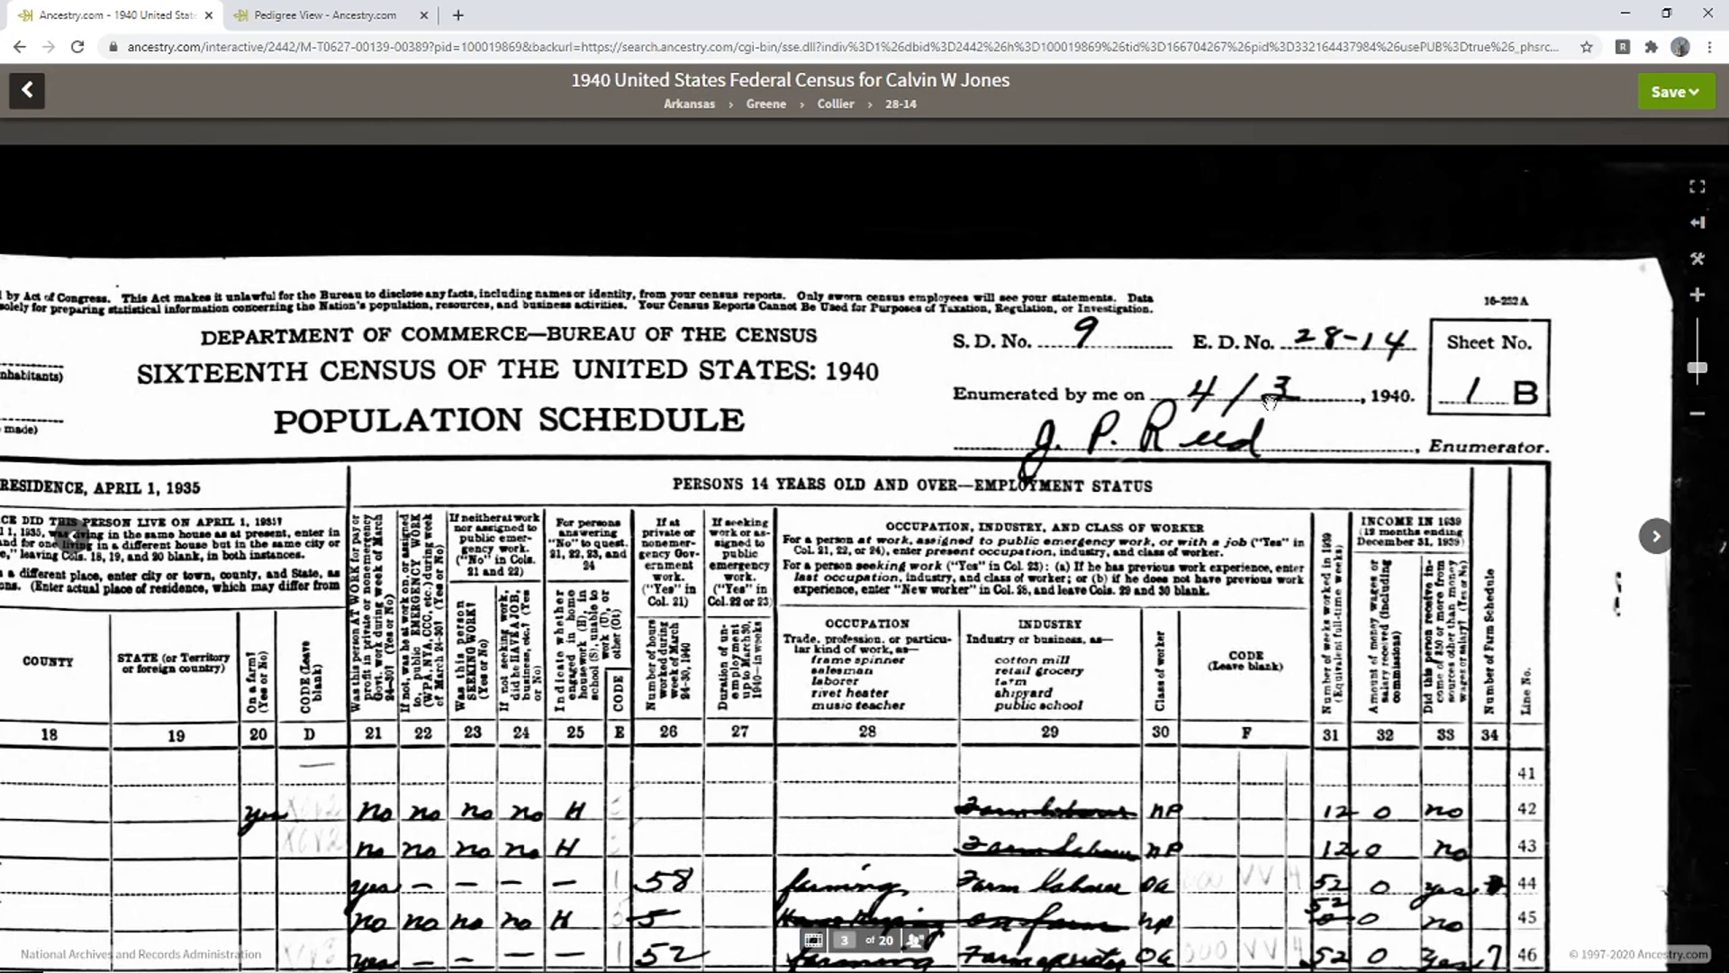
drag(726, 578, 1208, 312)
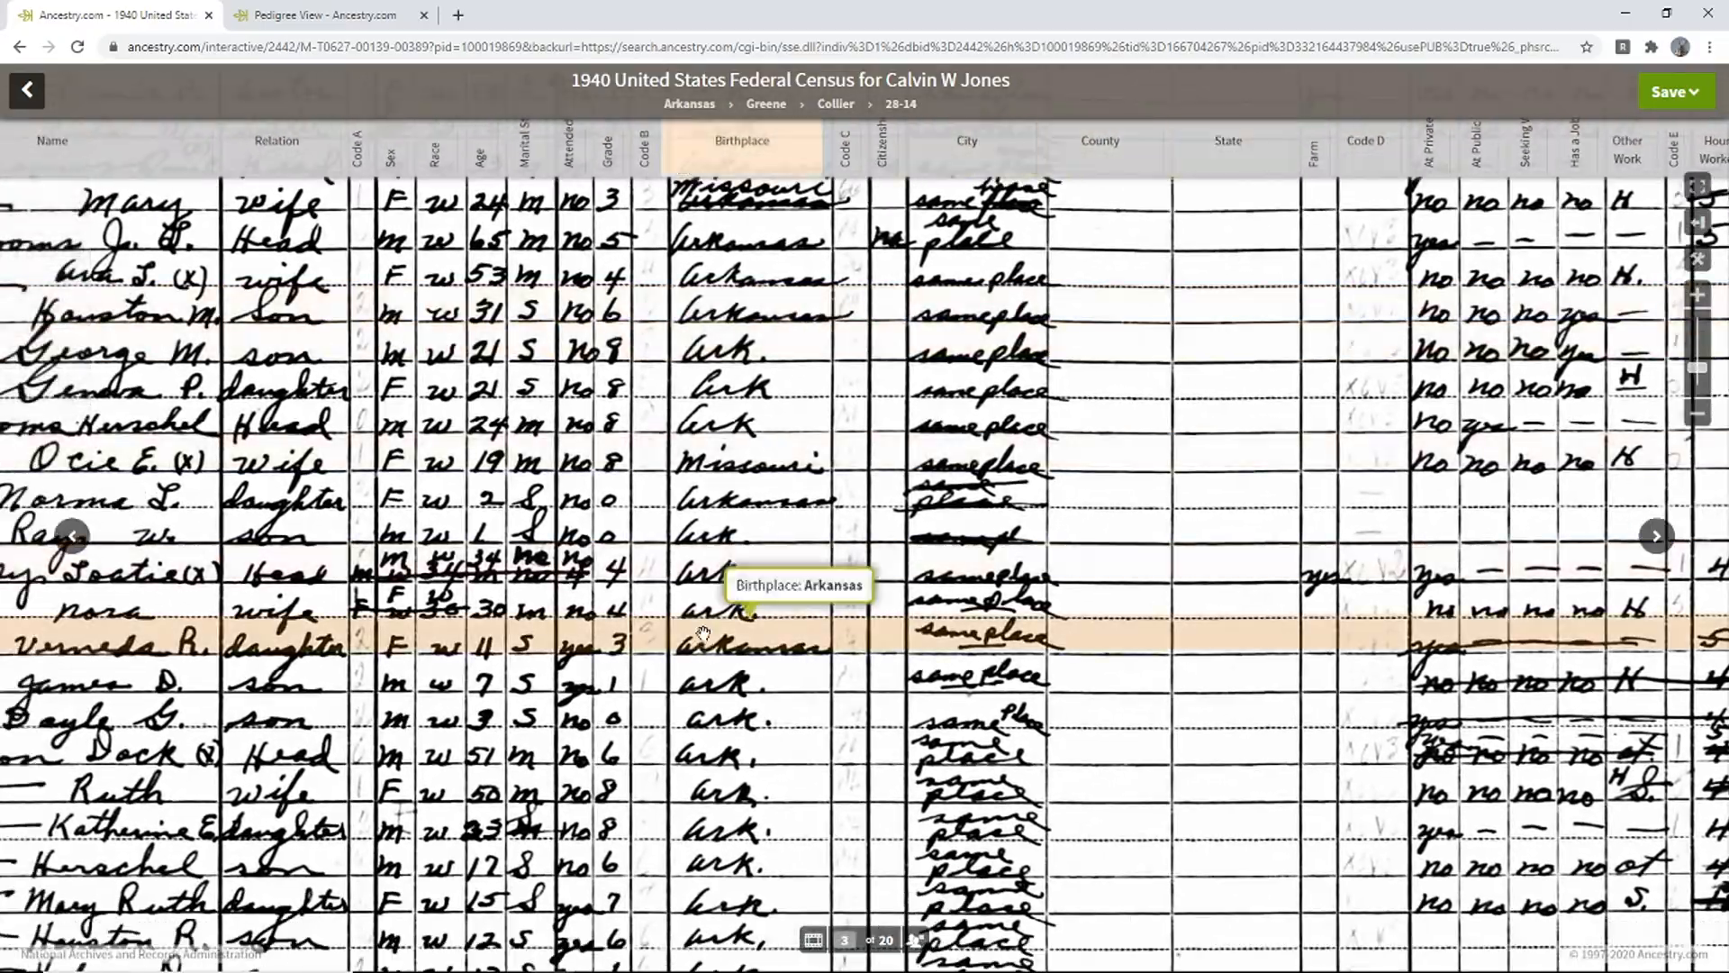
drag(703, 633, 946, 364)
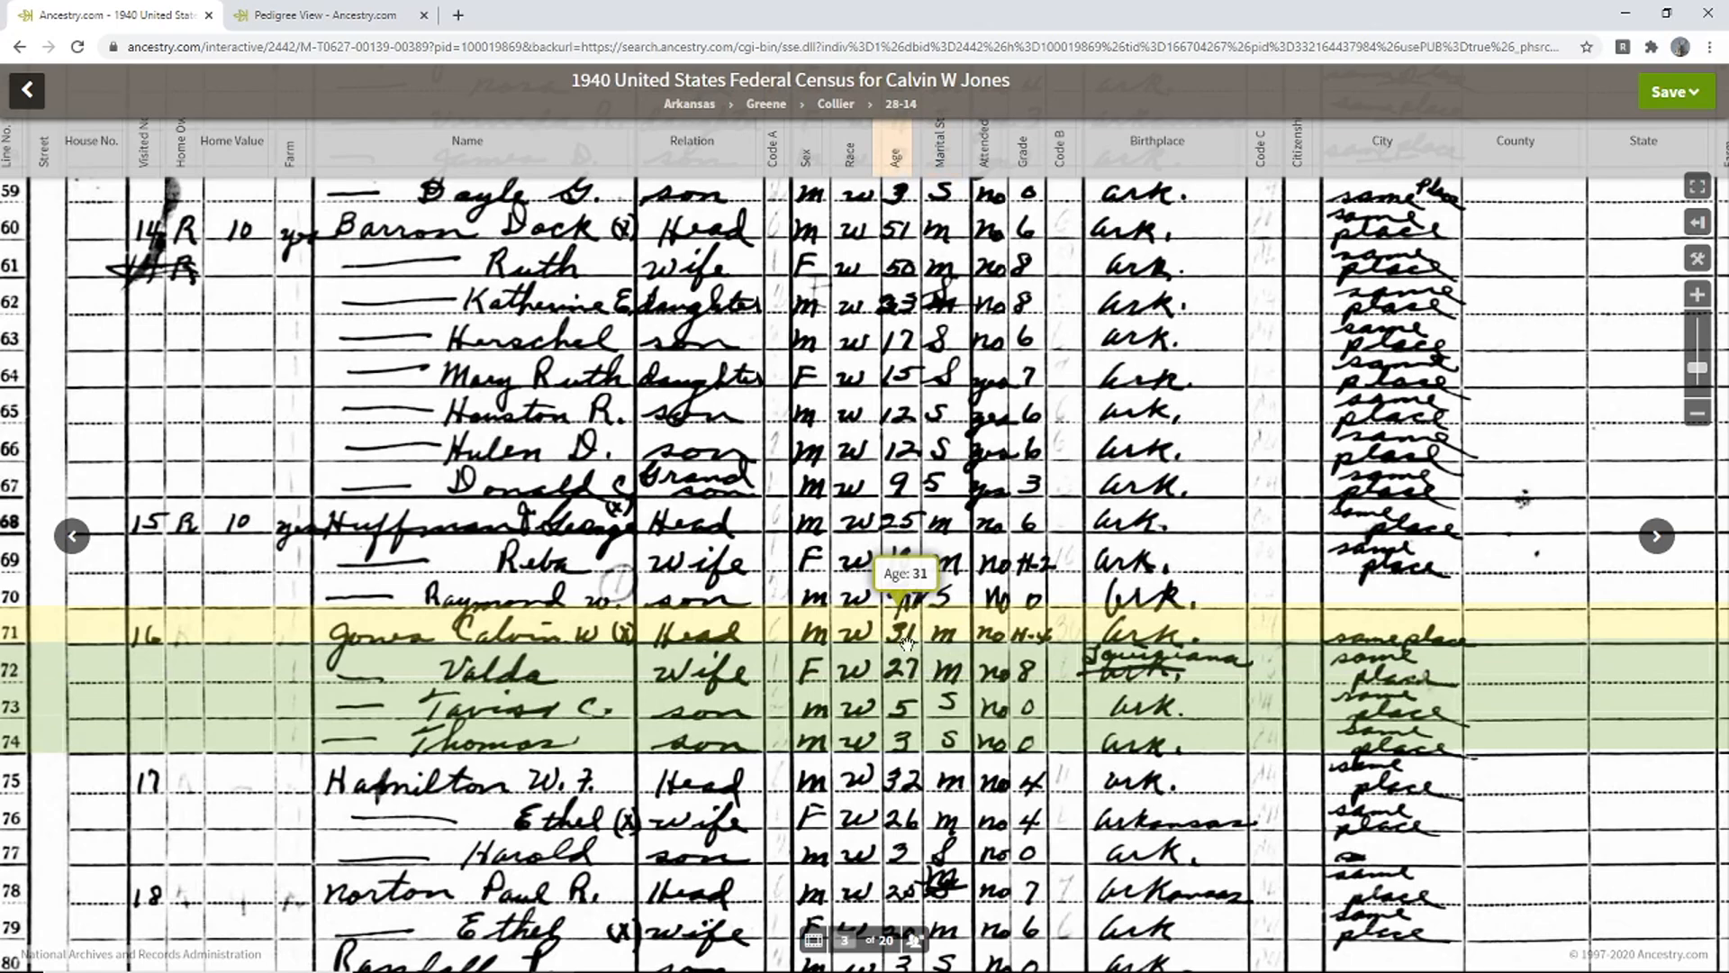
scroll(897, 640, right, 5)
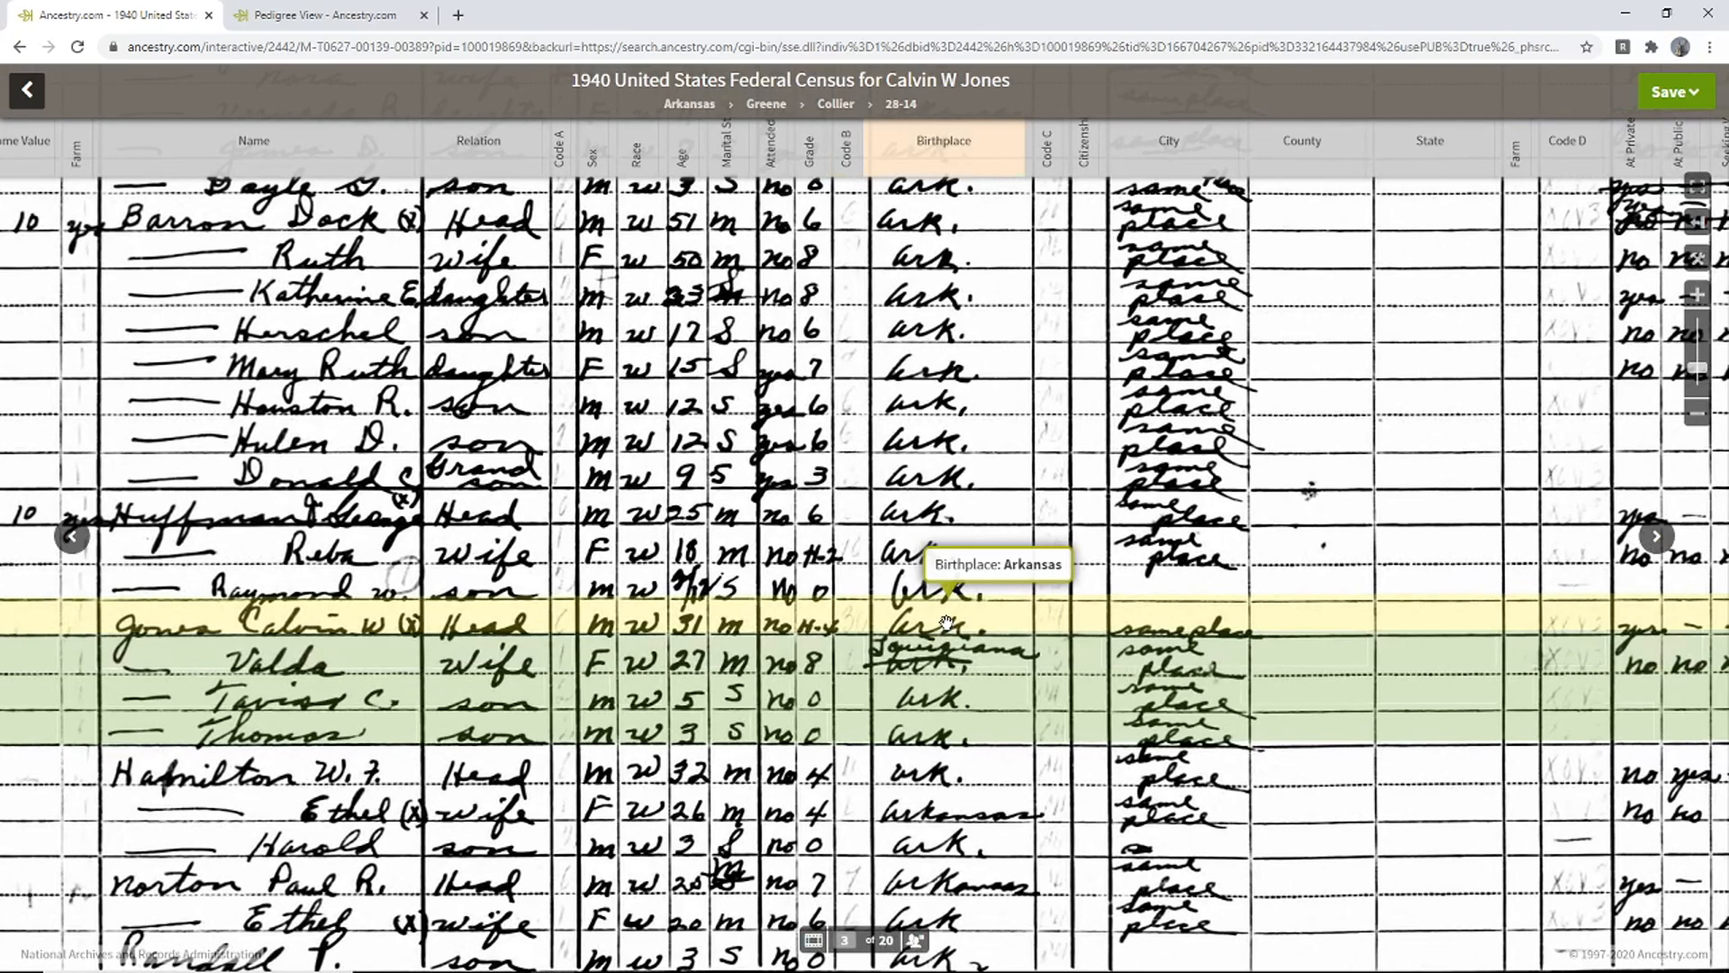
click(315, 15)
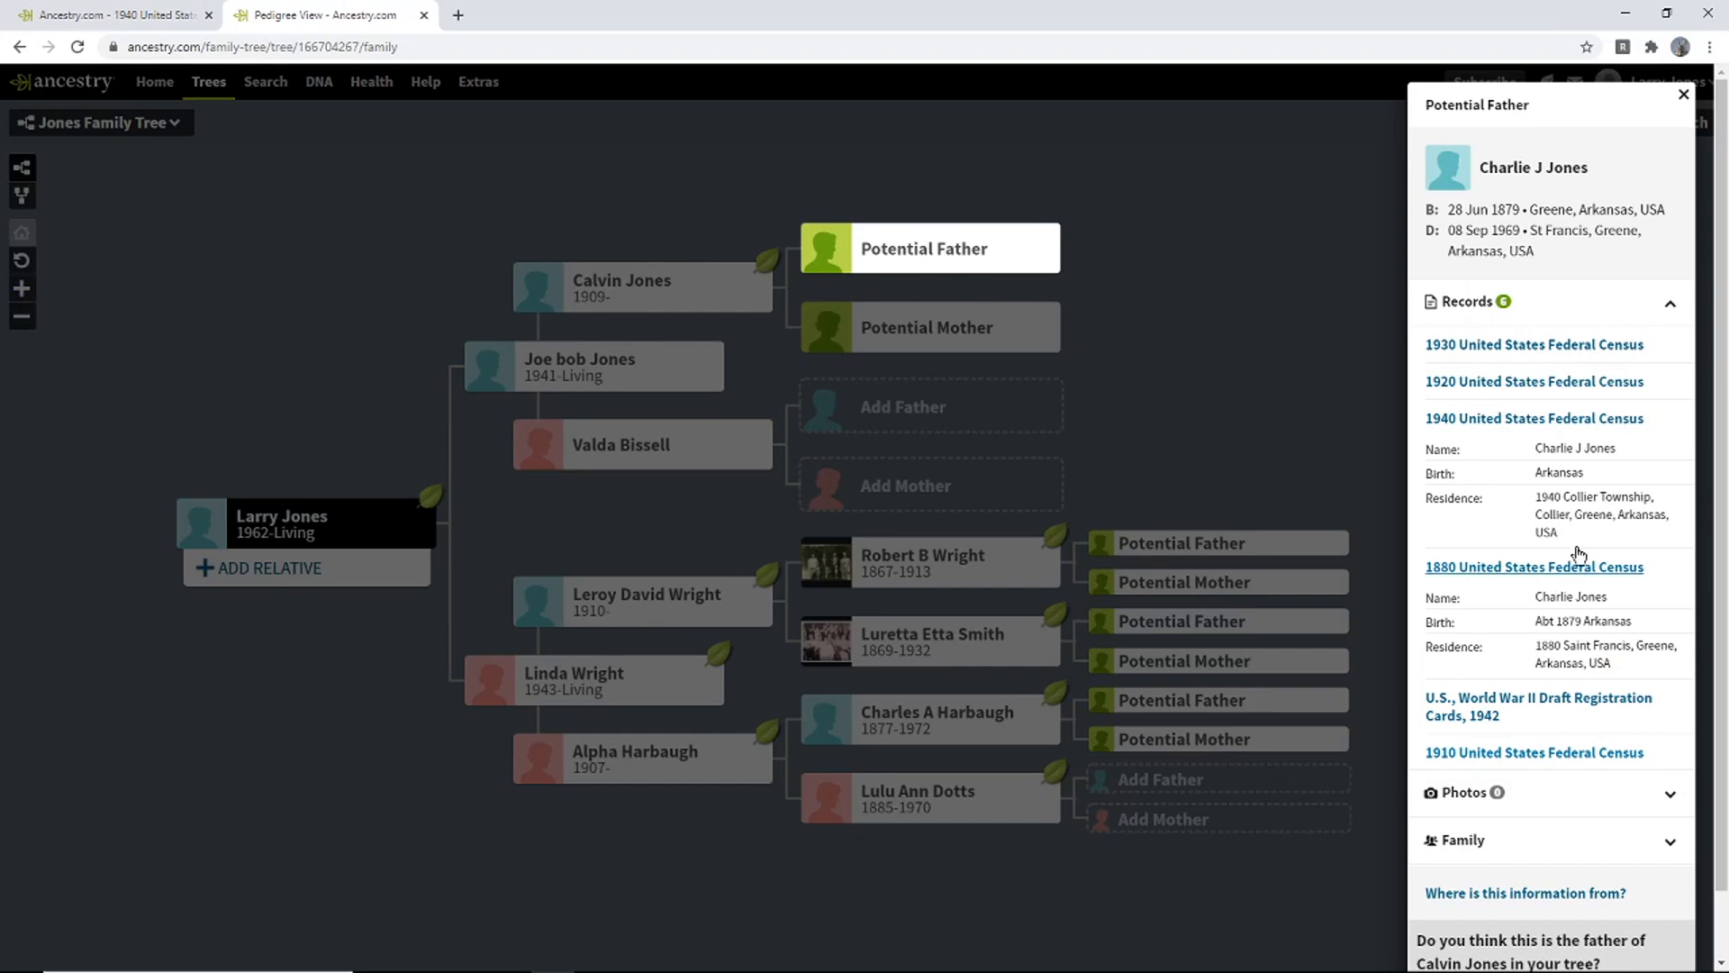
scroll(1688, 629, down, 1)
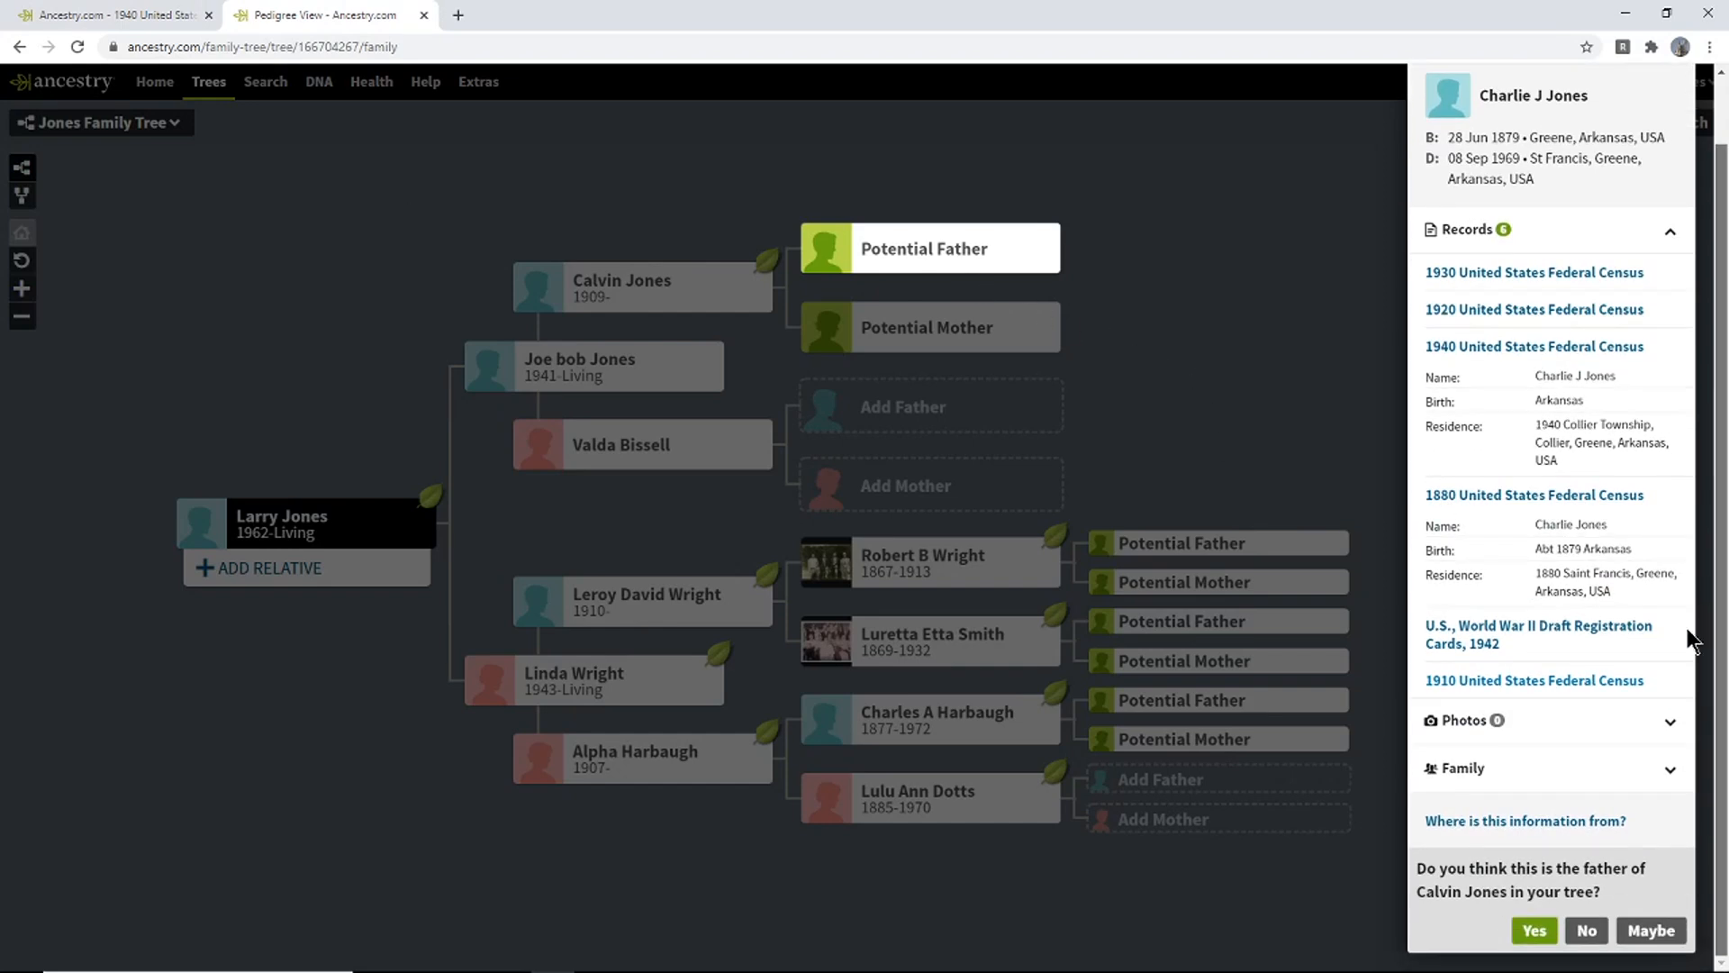
click(1528, 928)
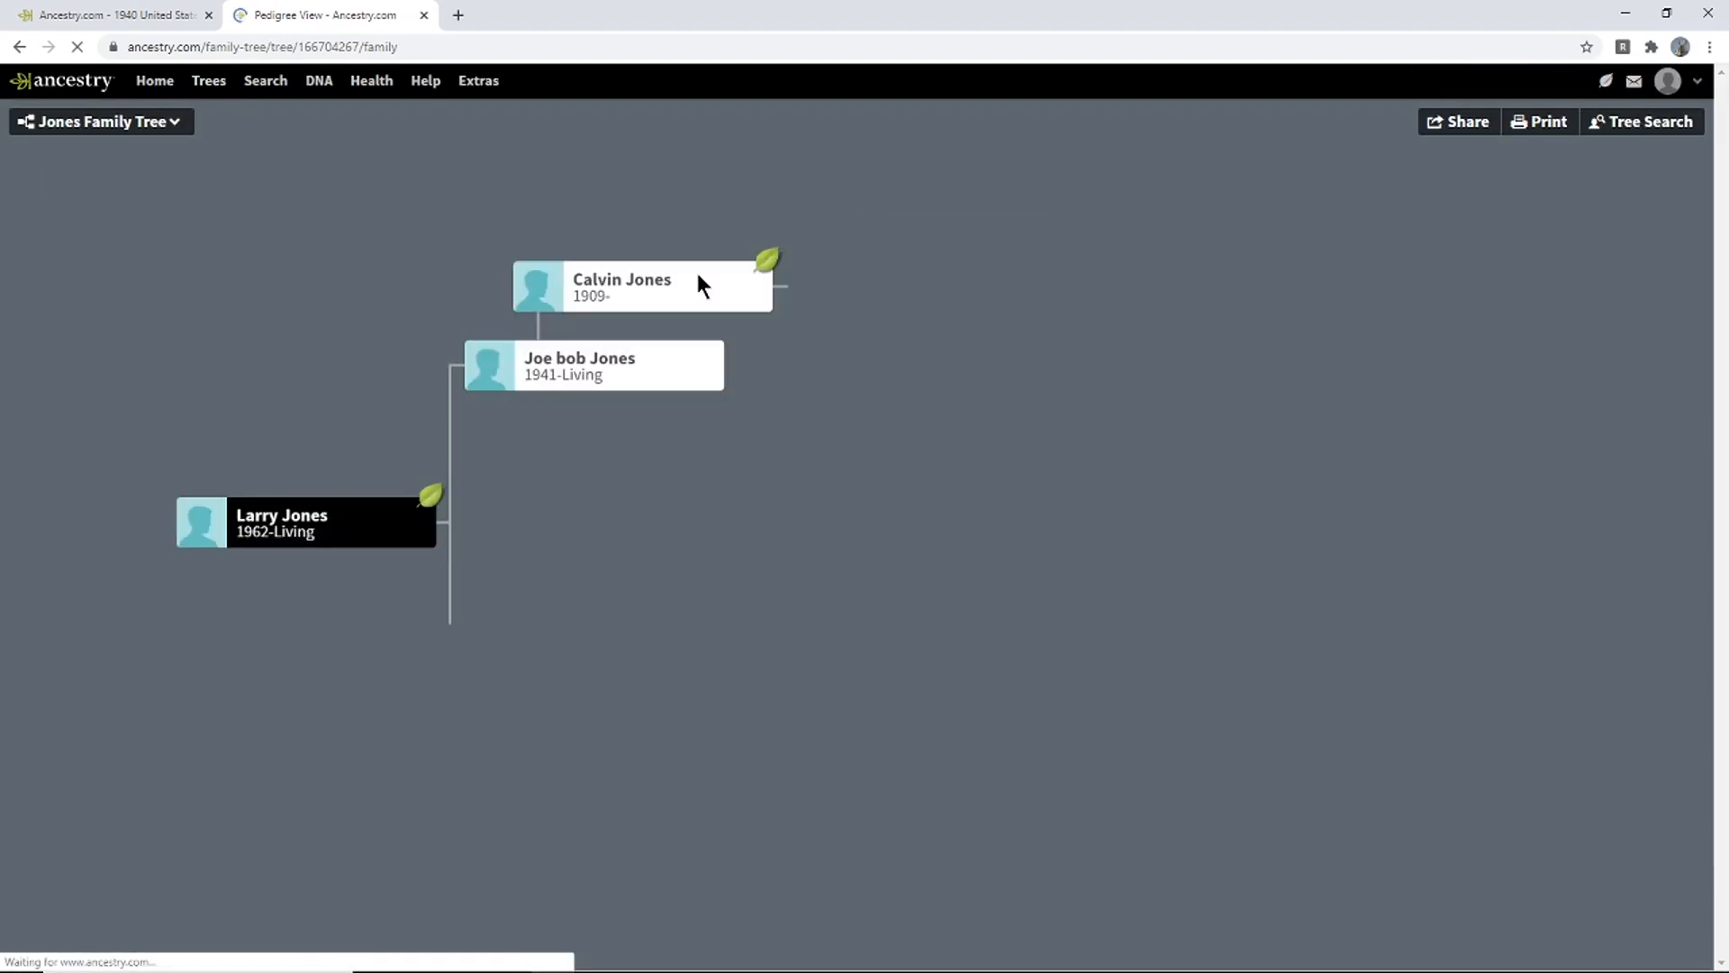
click(703, 282)
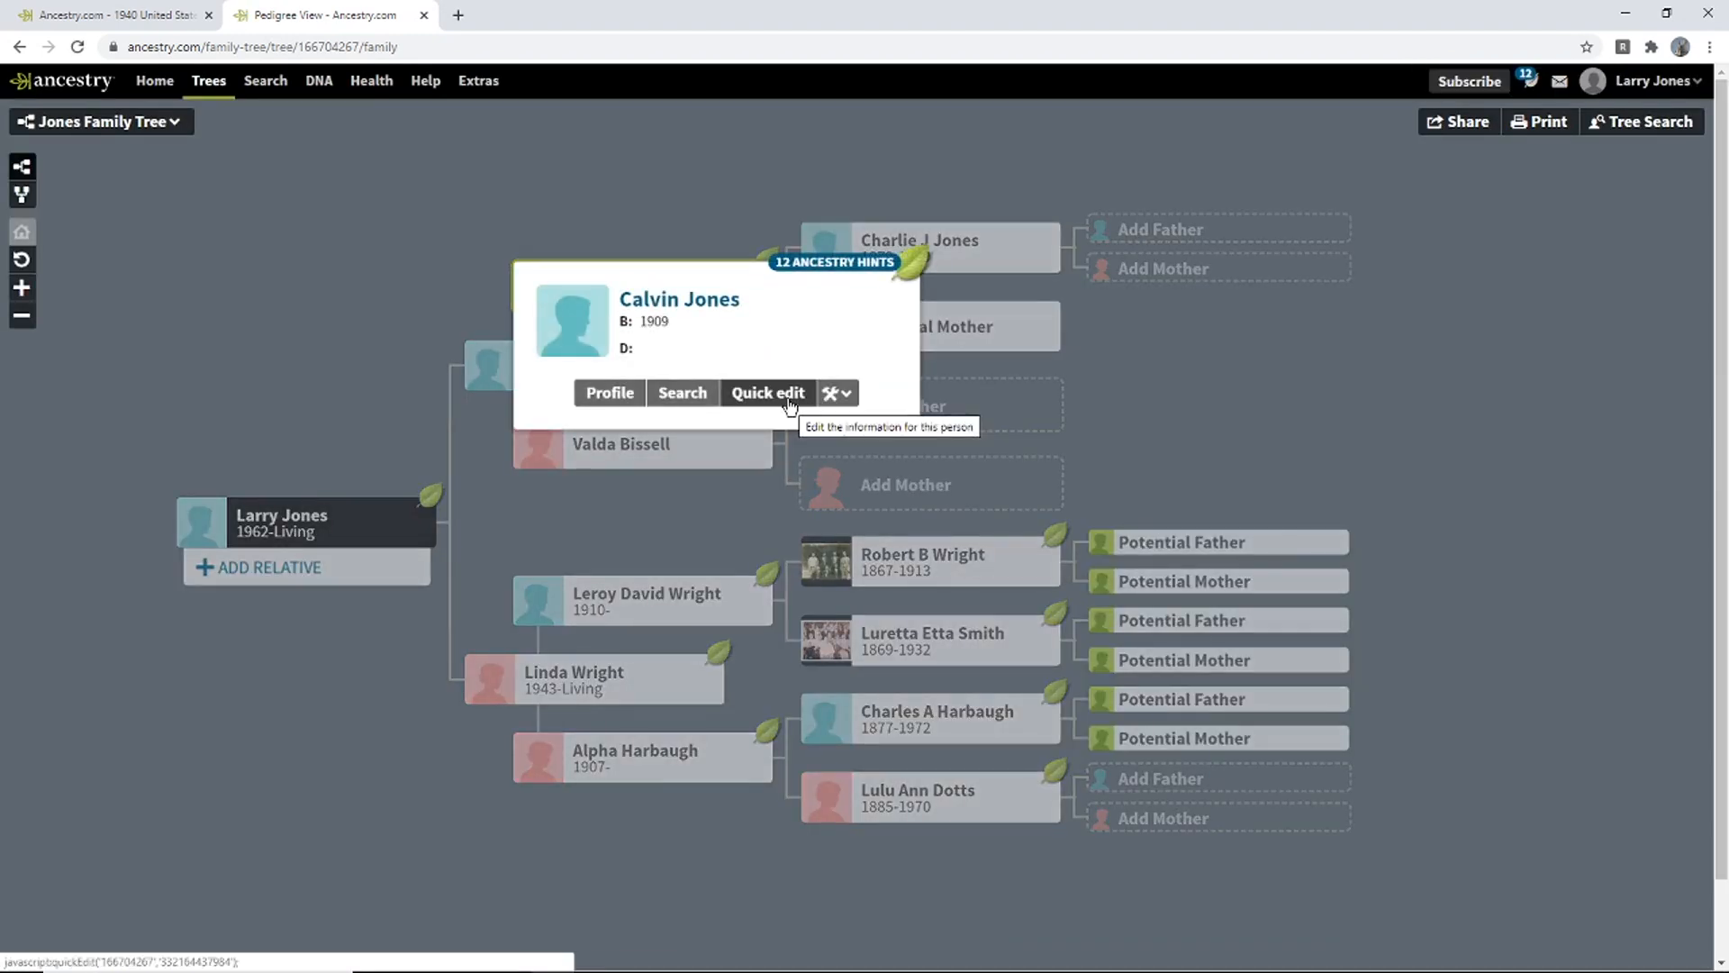
click(799, 409)
click(926, 574)
text(a)
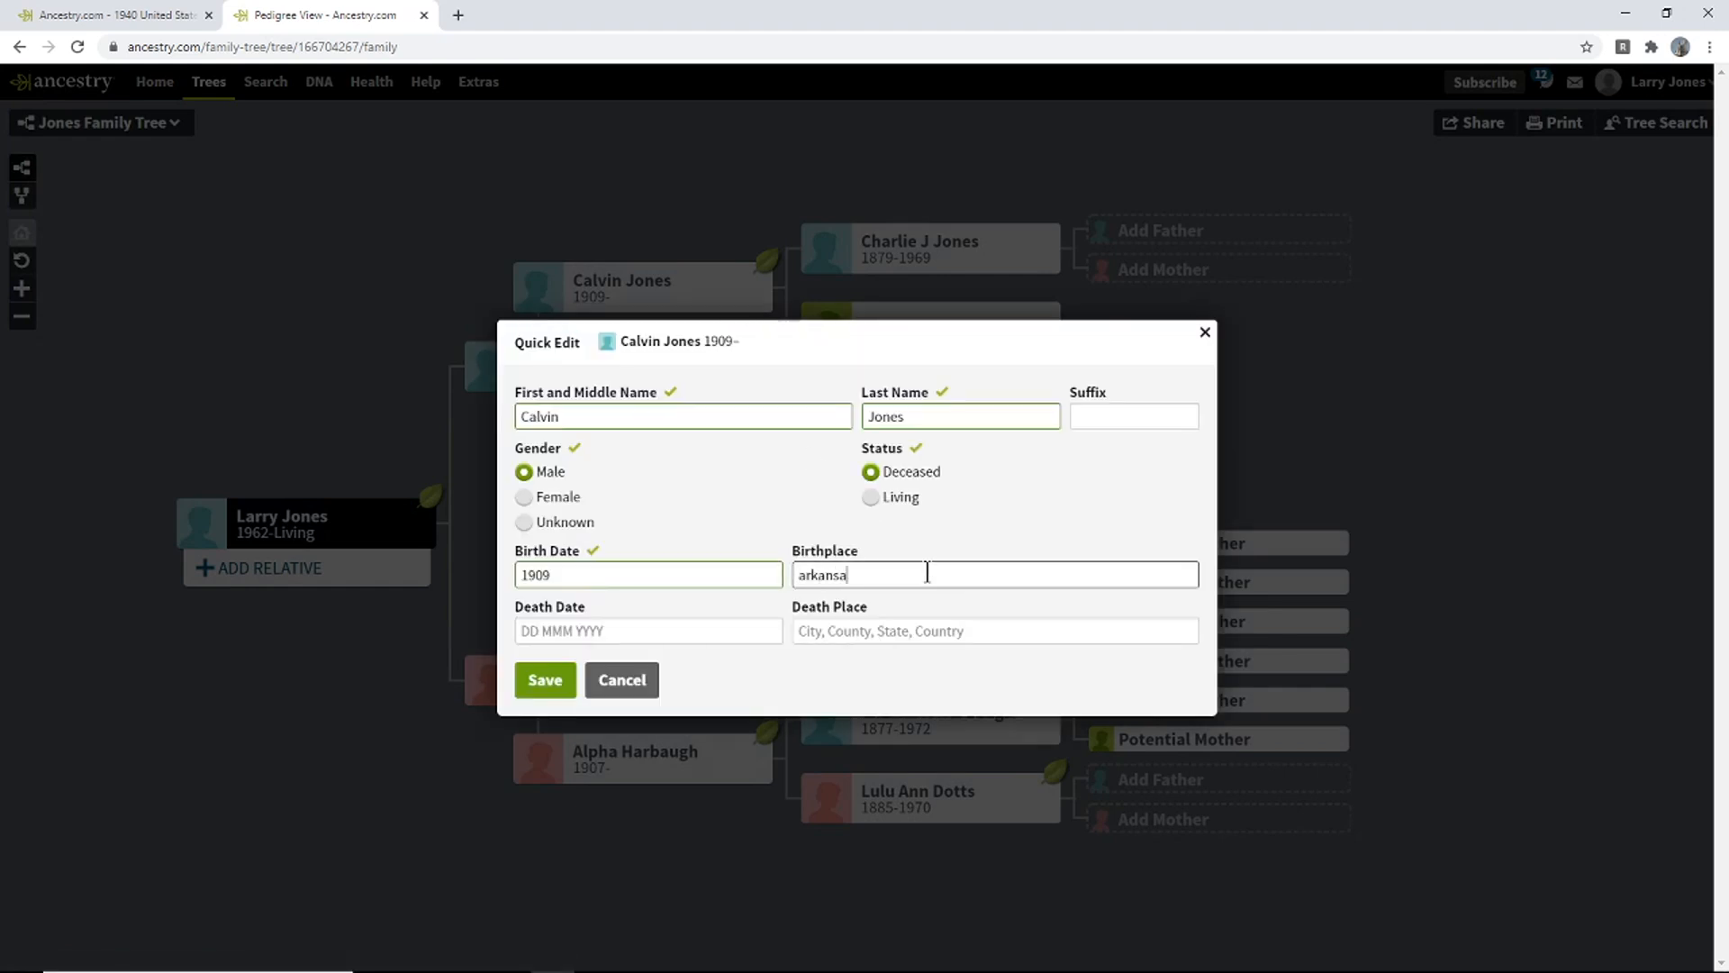
text(rkansa)
click(922, 609)
click(557, 680)
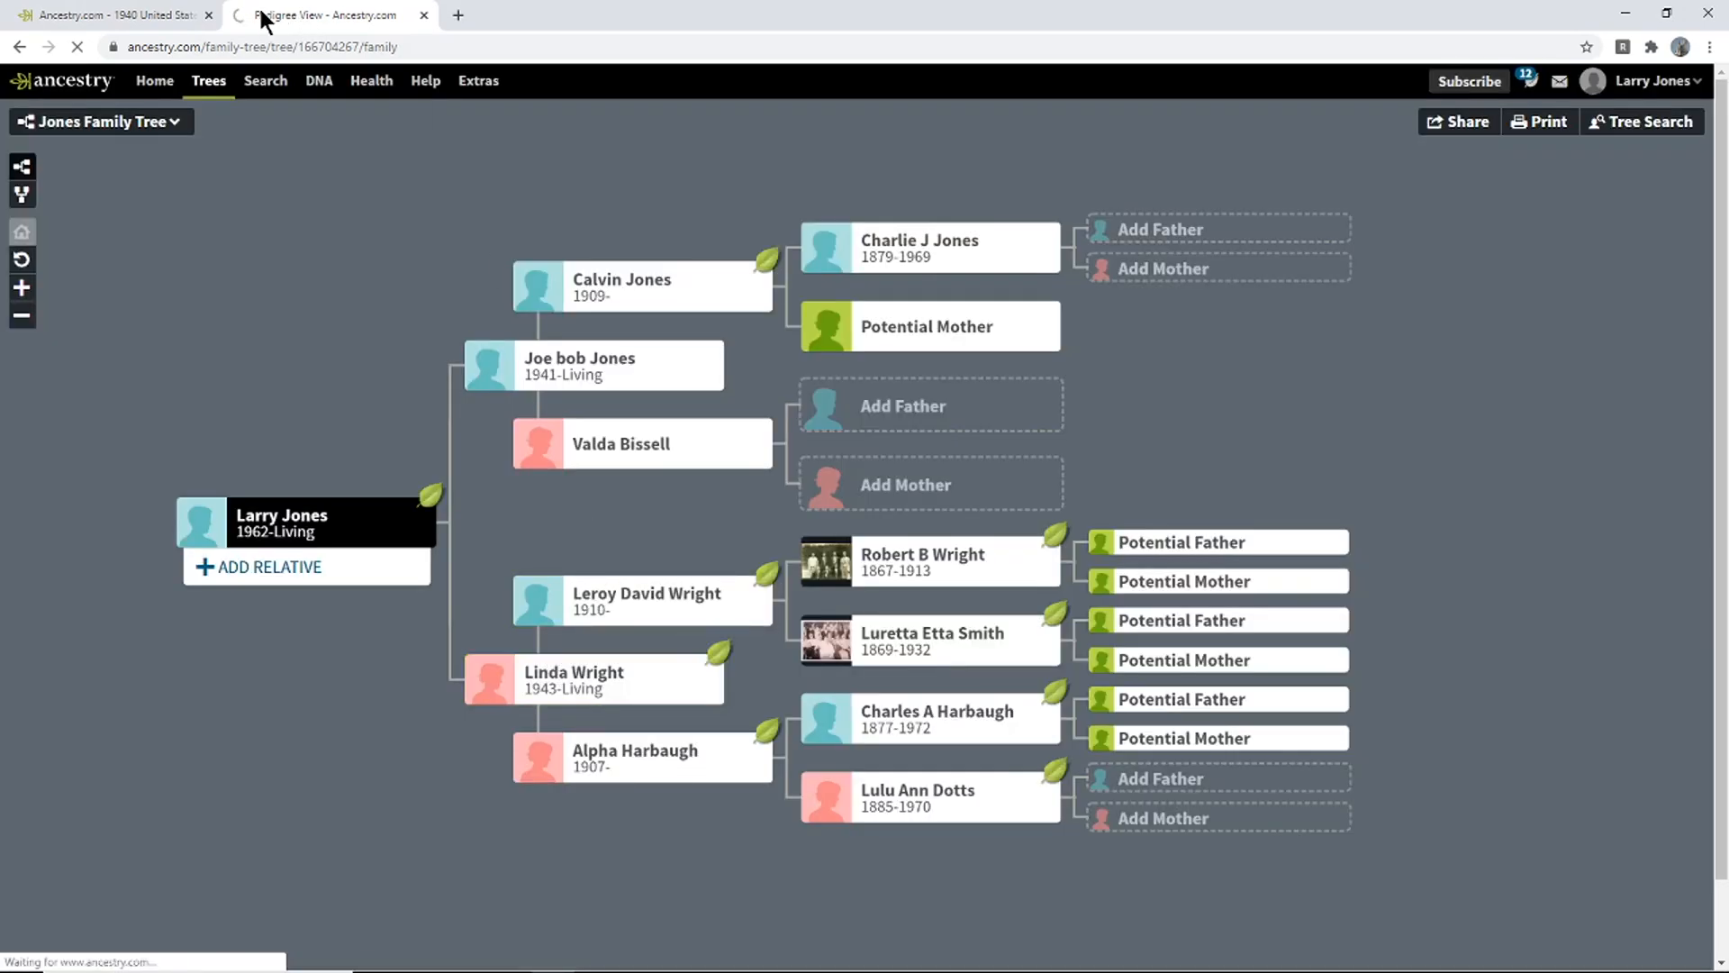
click(154, 16)
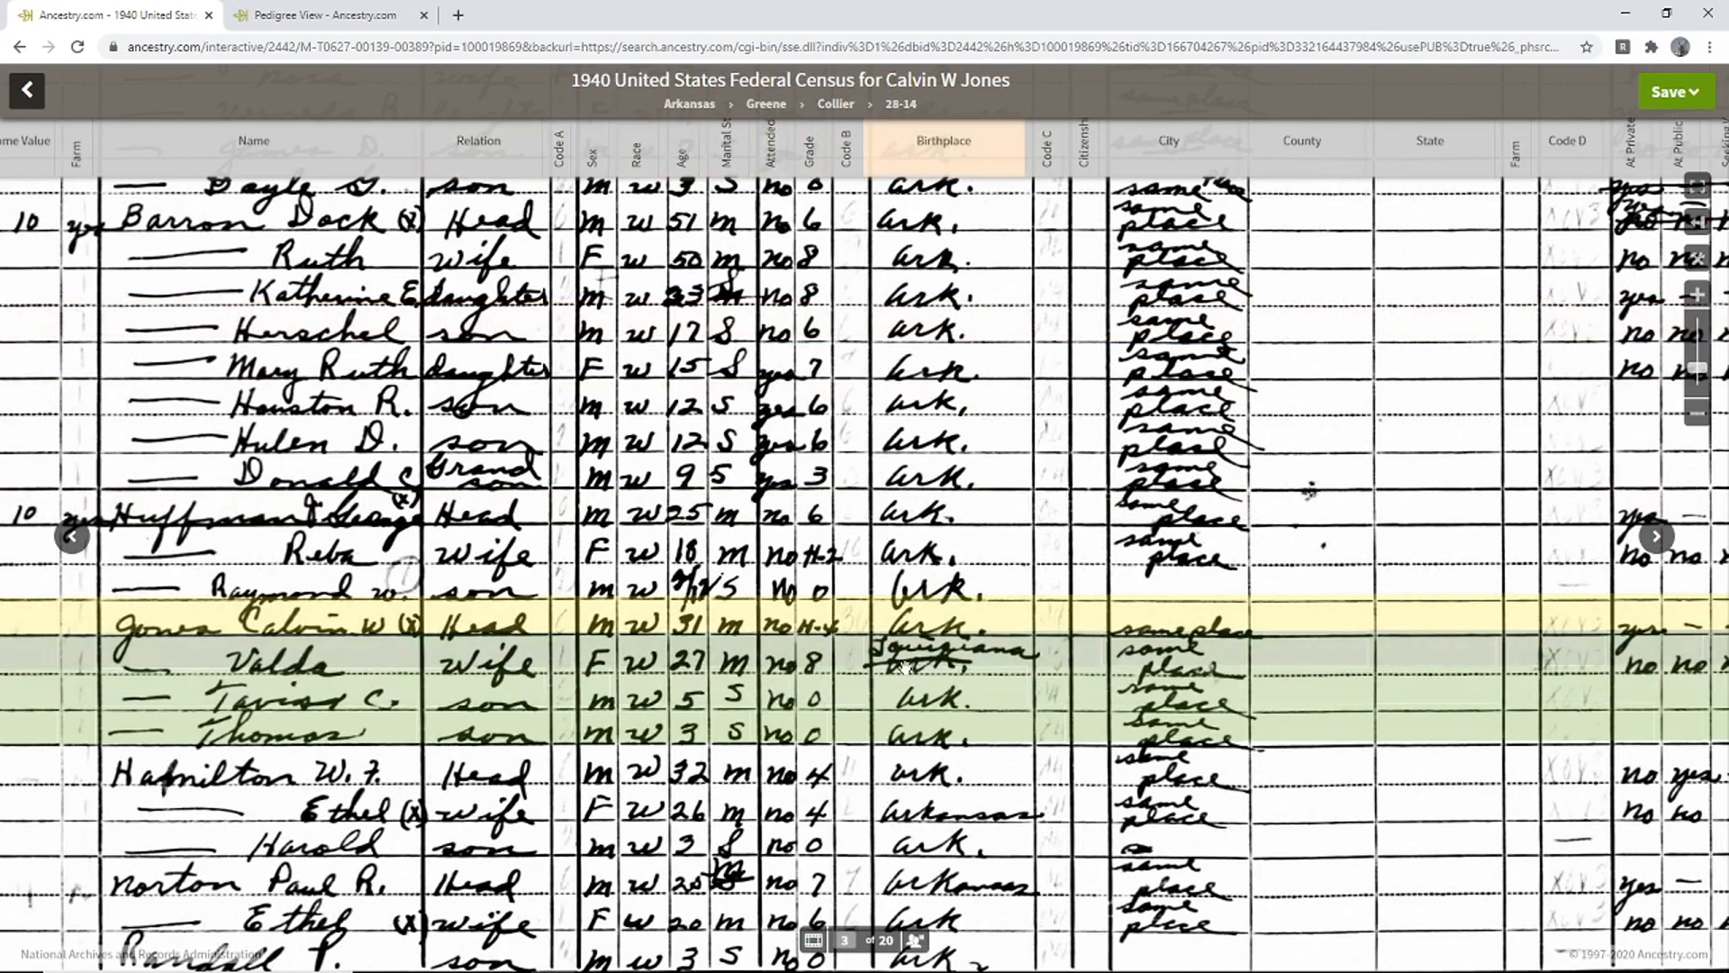
mouse_move(978, 664)
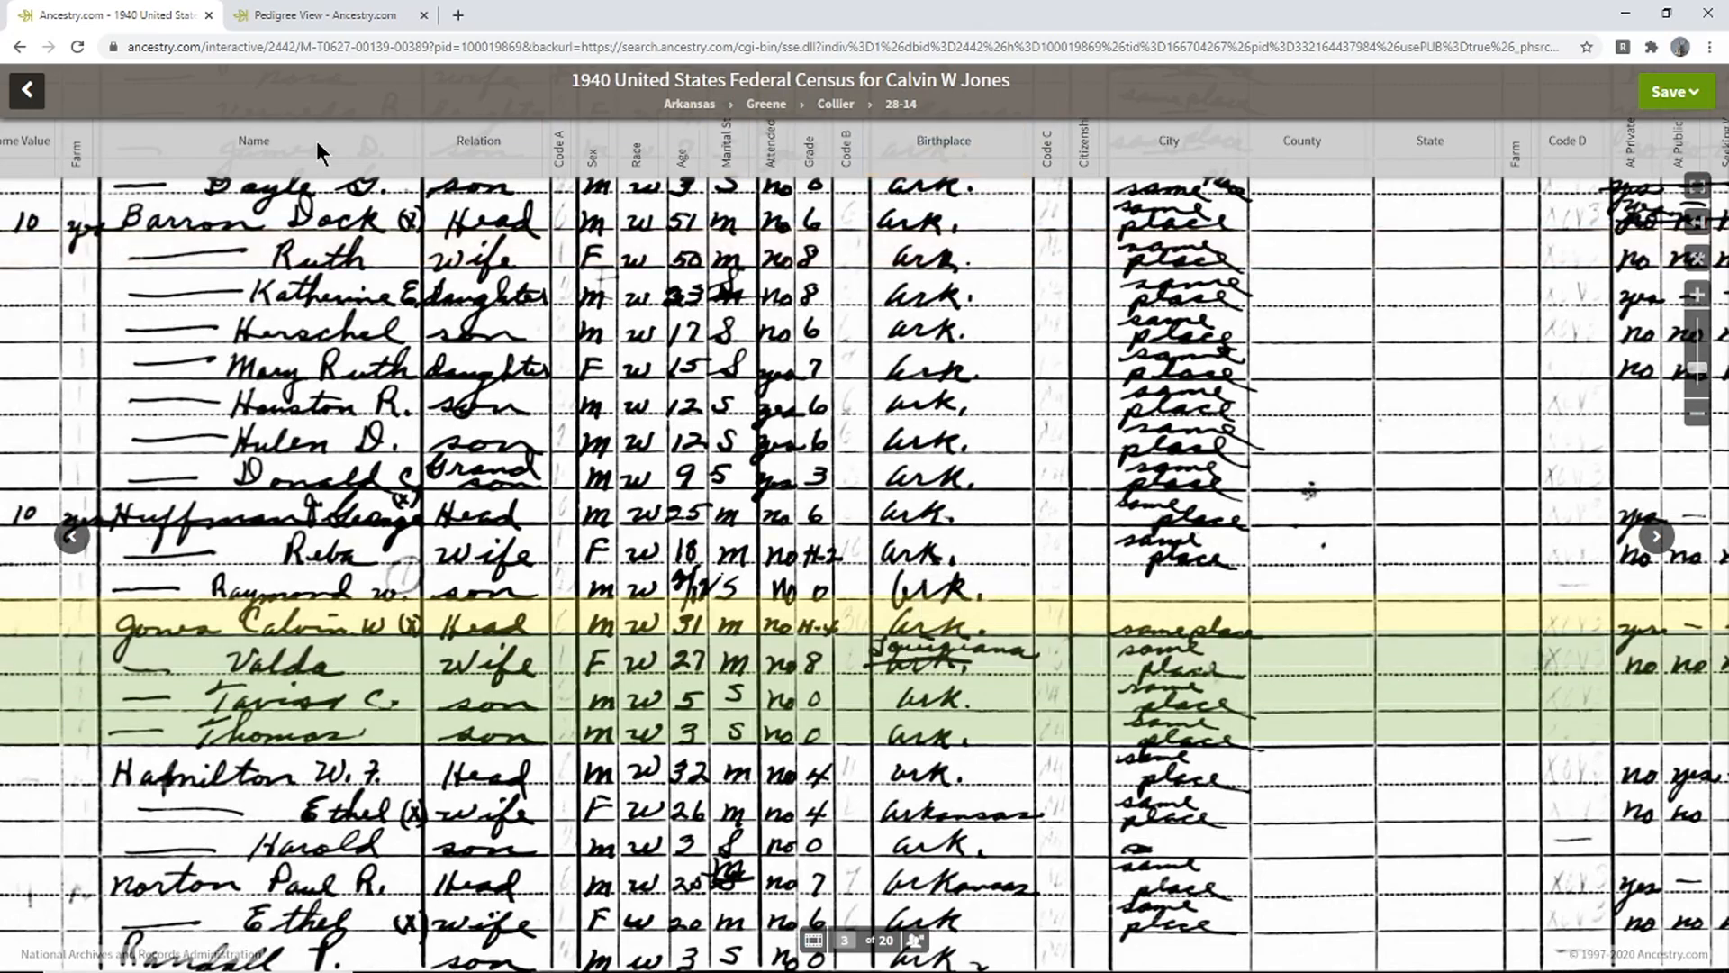
click(307, 15)
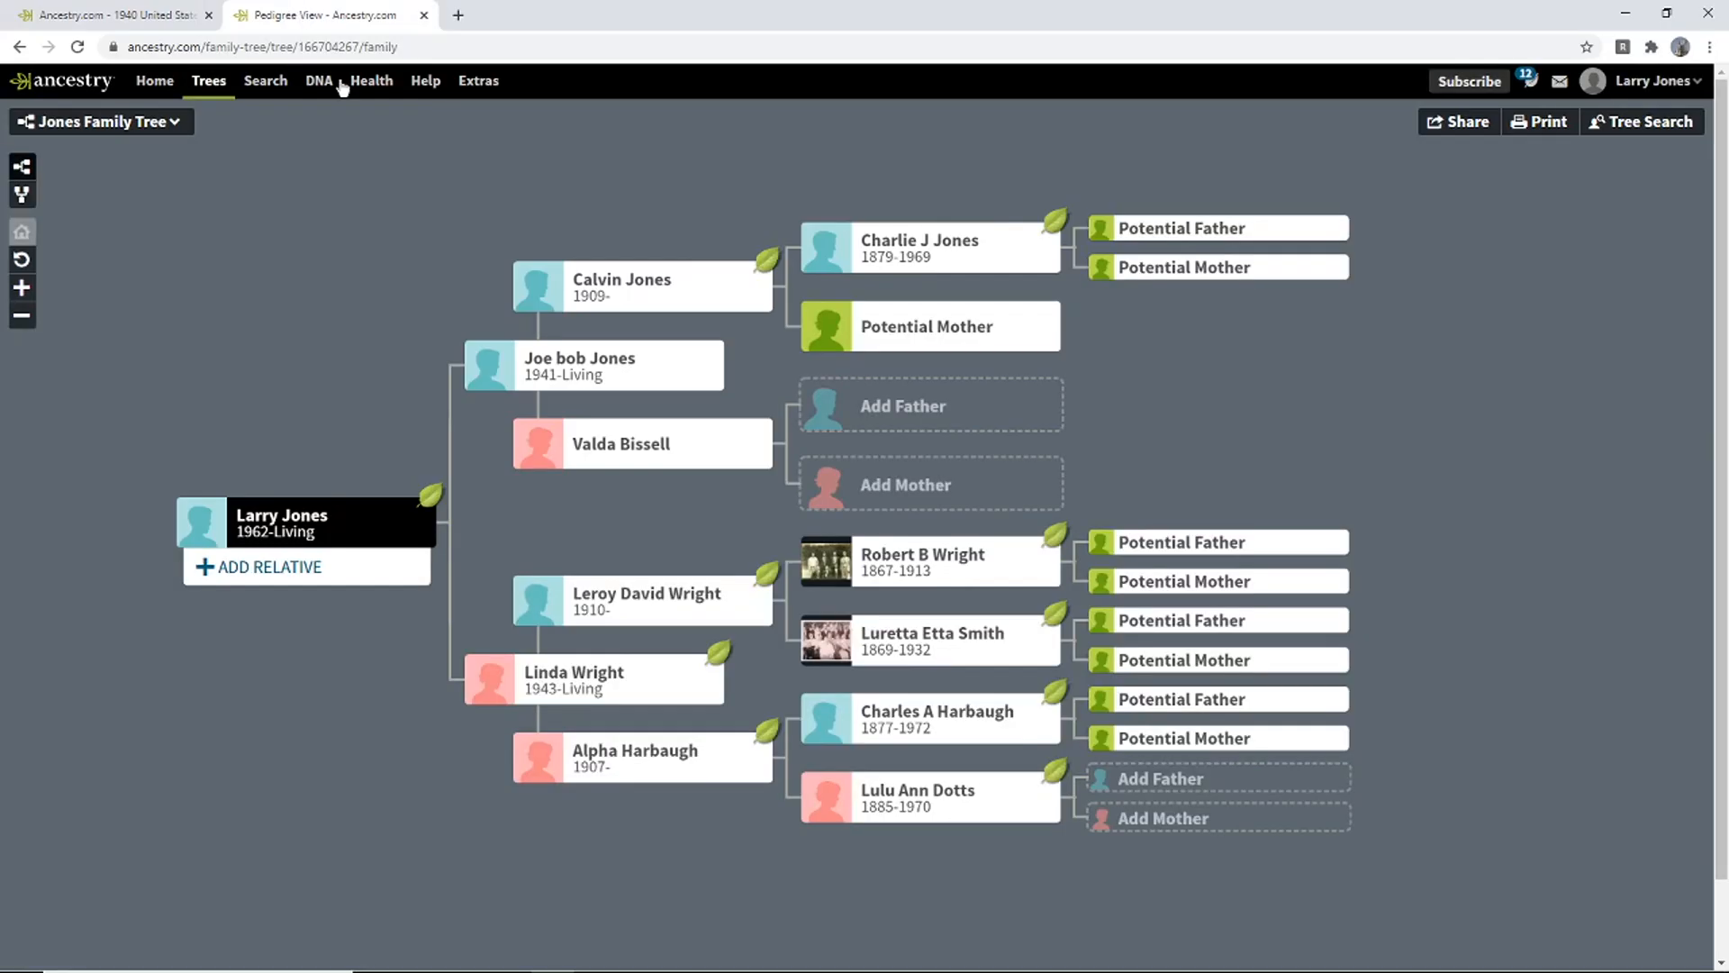
click(598, 451)
click(752, 552)
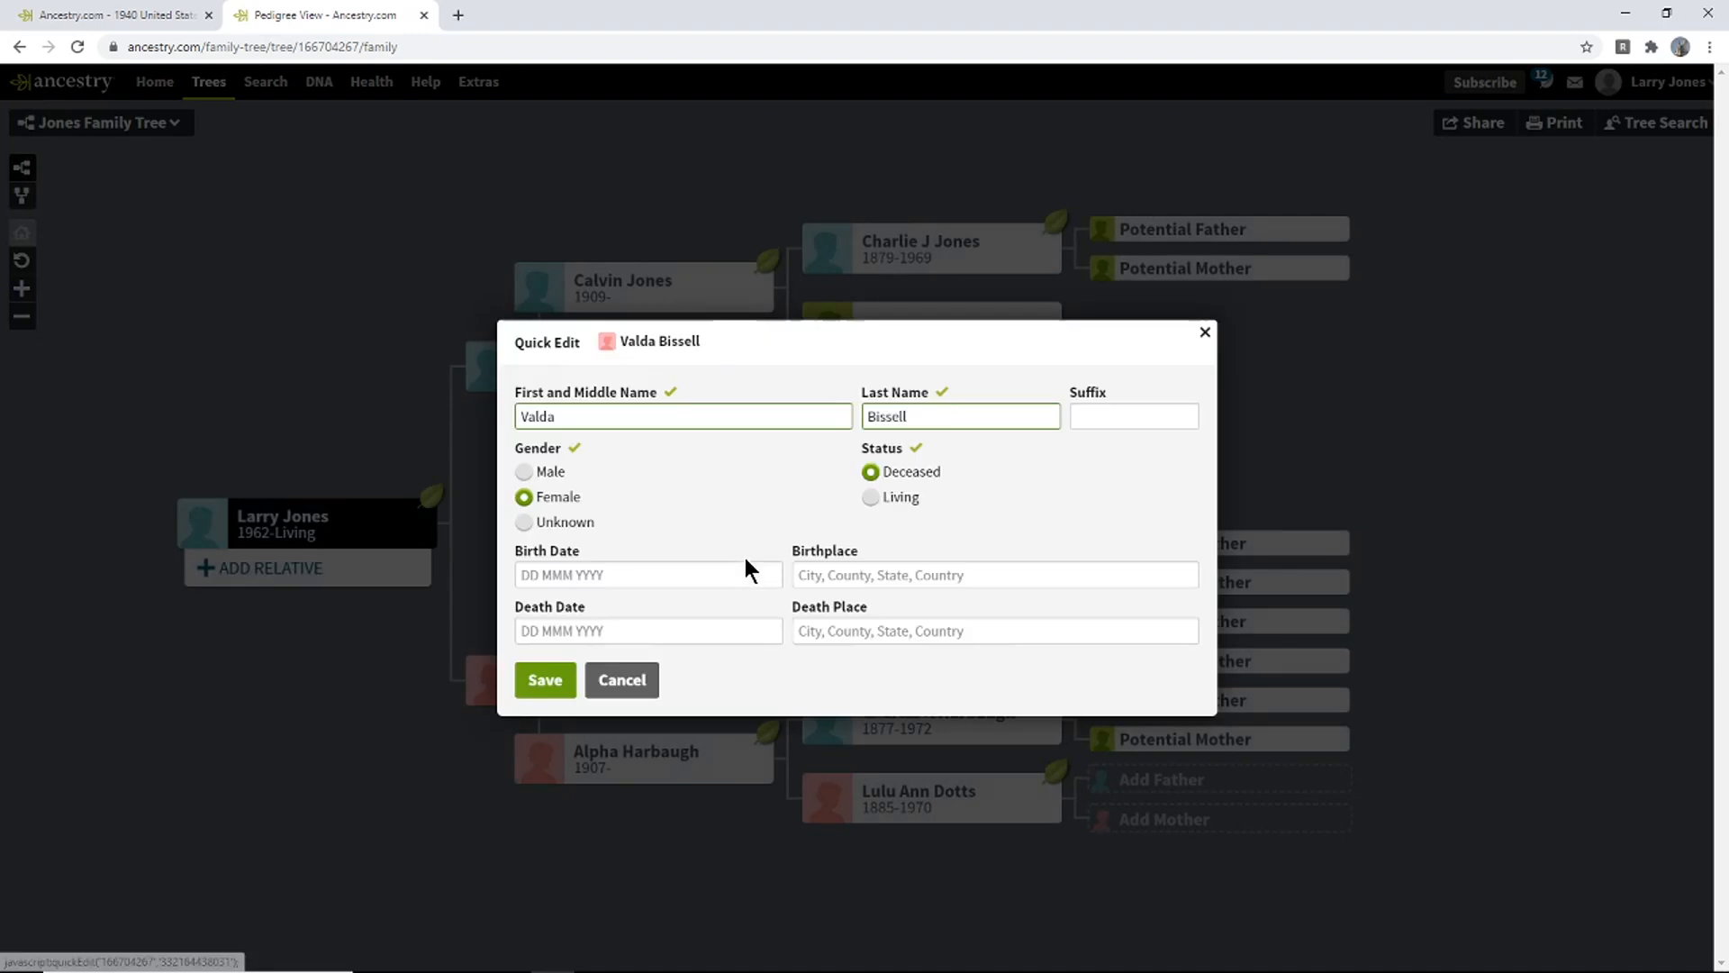
click(843, 574)
text(Loiu)
key(BackSpace)
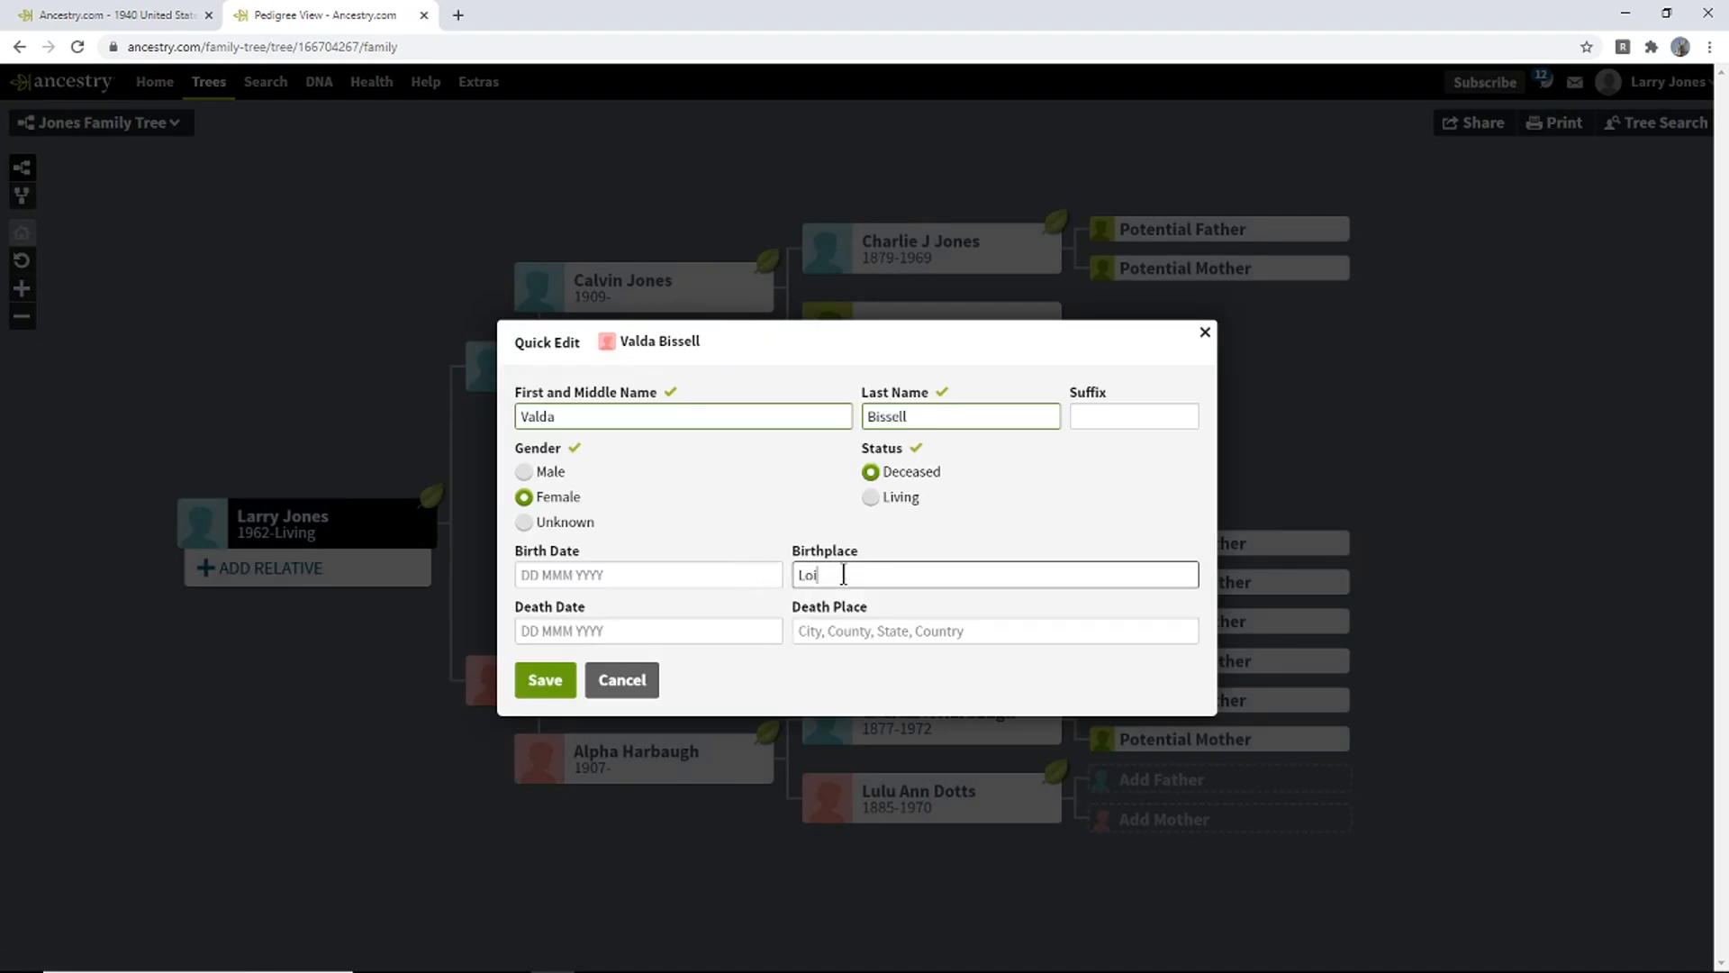
text(suis)
- Save Valda's birthplace as Louisiana, USA and return to the census image
click(898, 614)
click(544, 675)
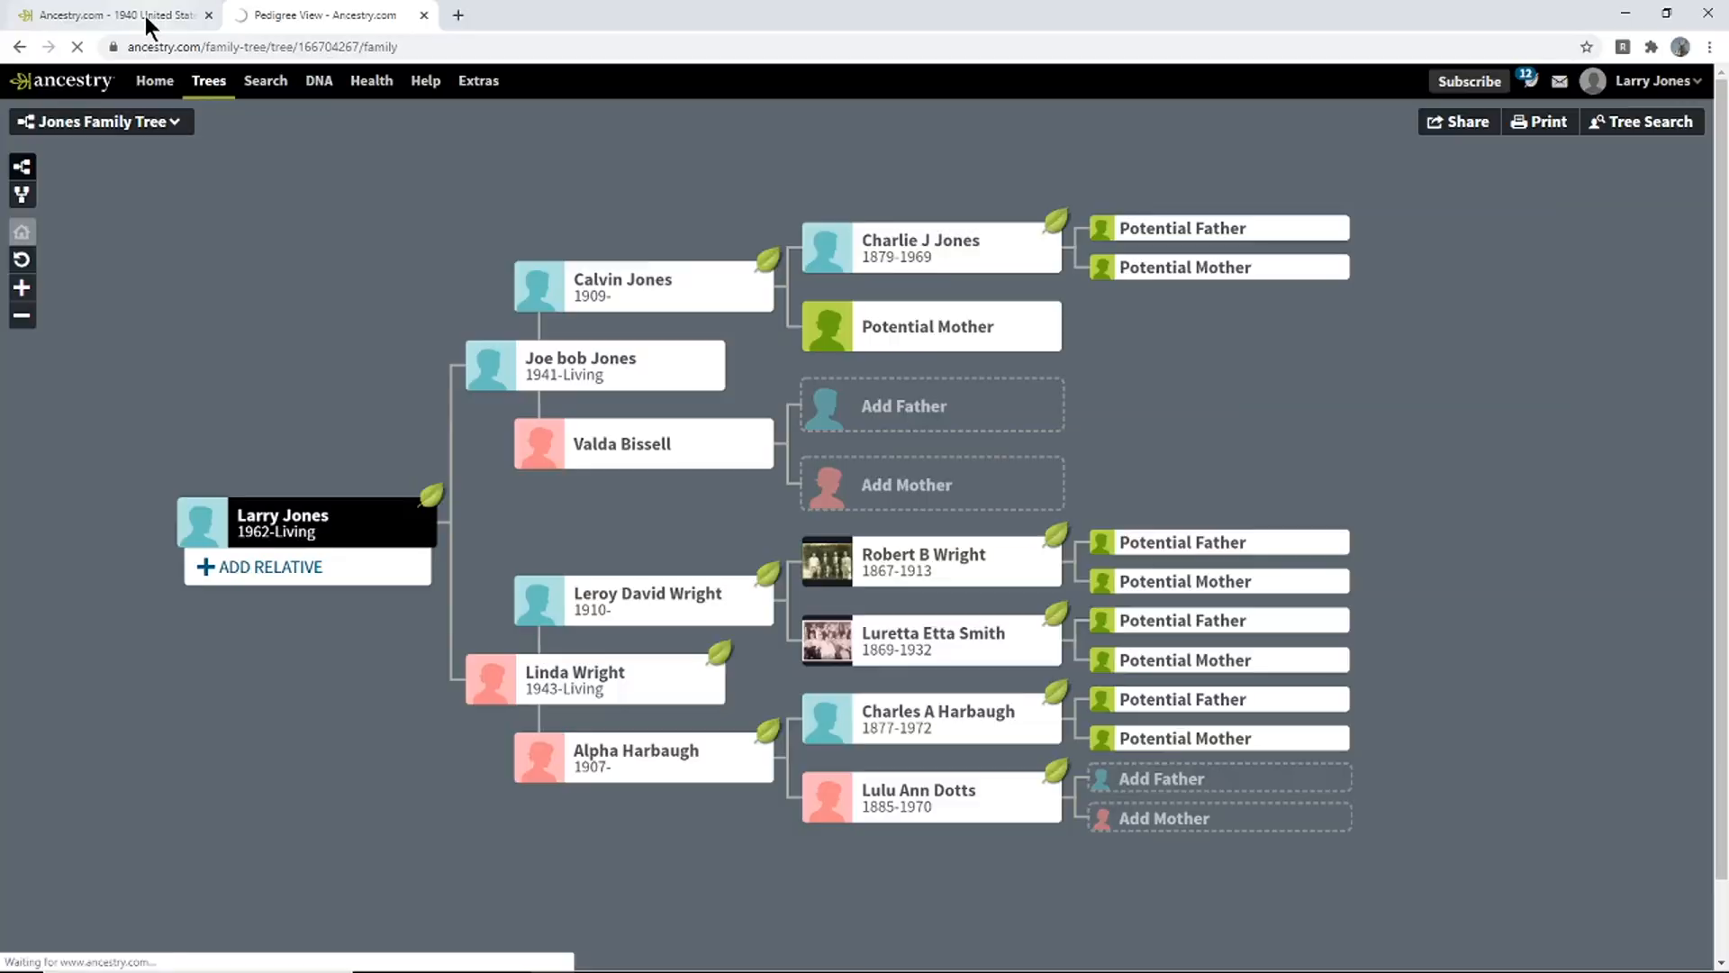
click(144, 14)
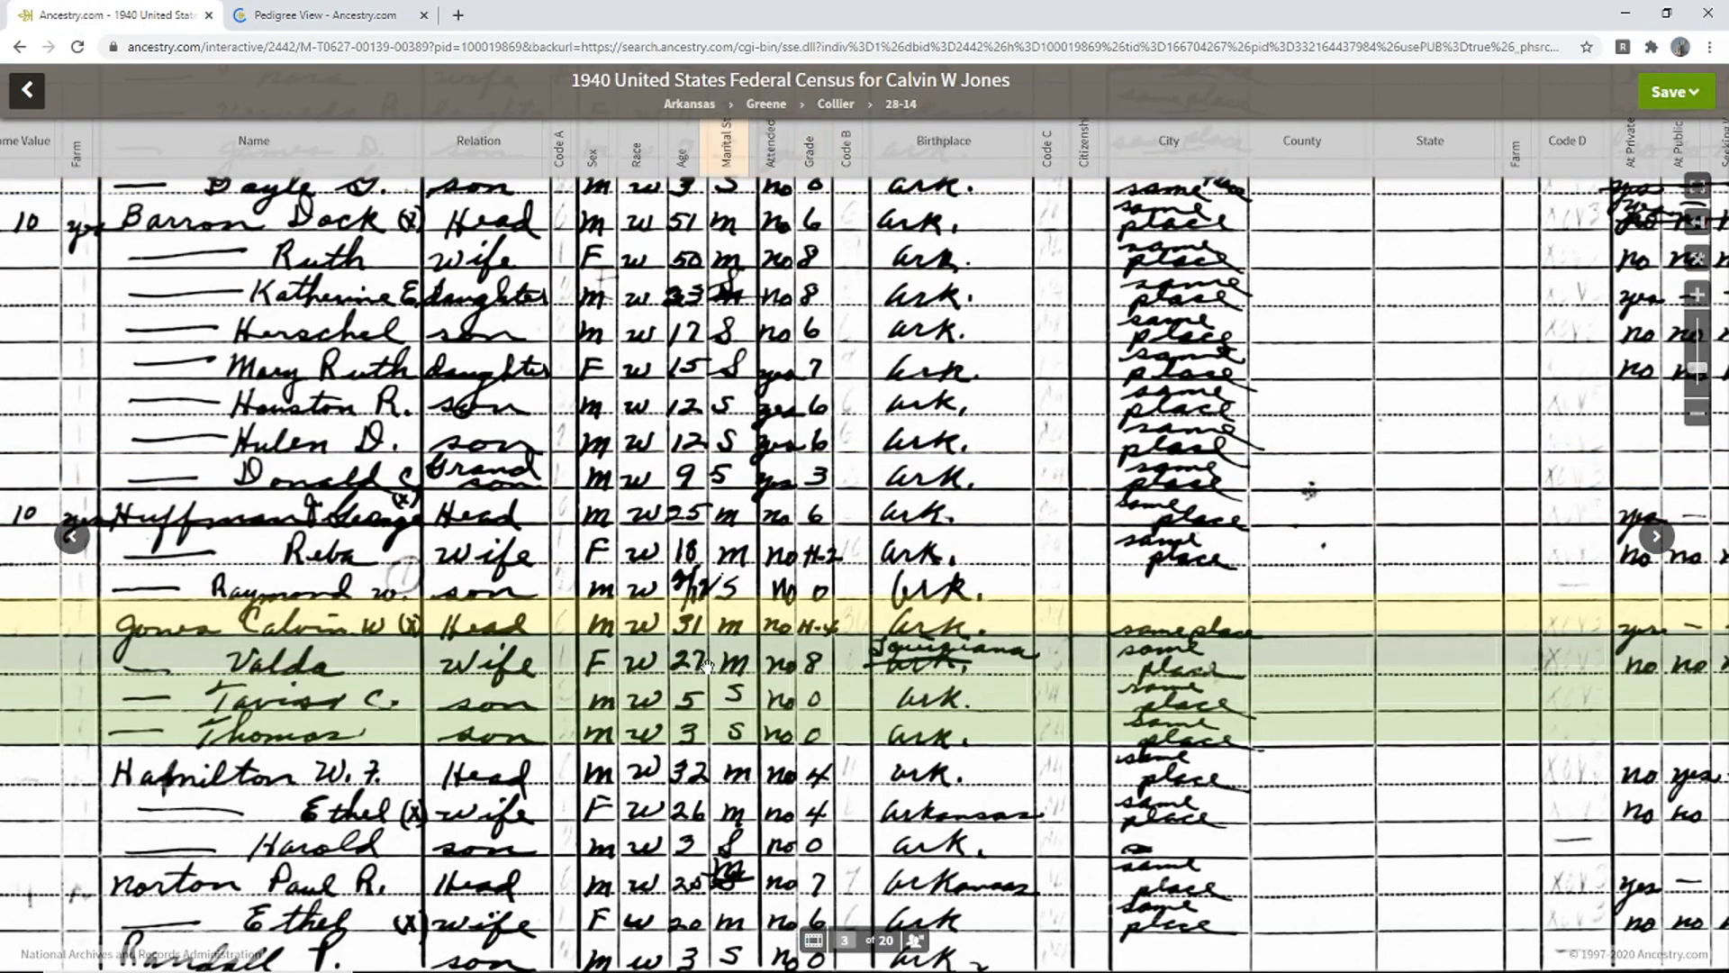
mouse_move(701, 647)
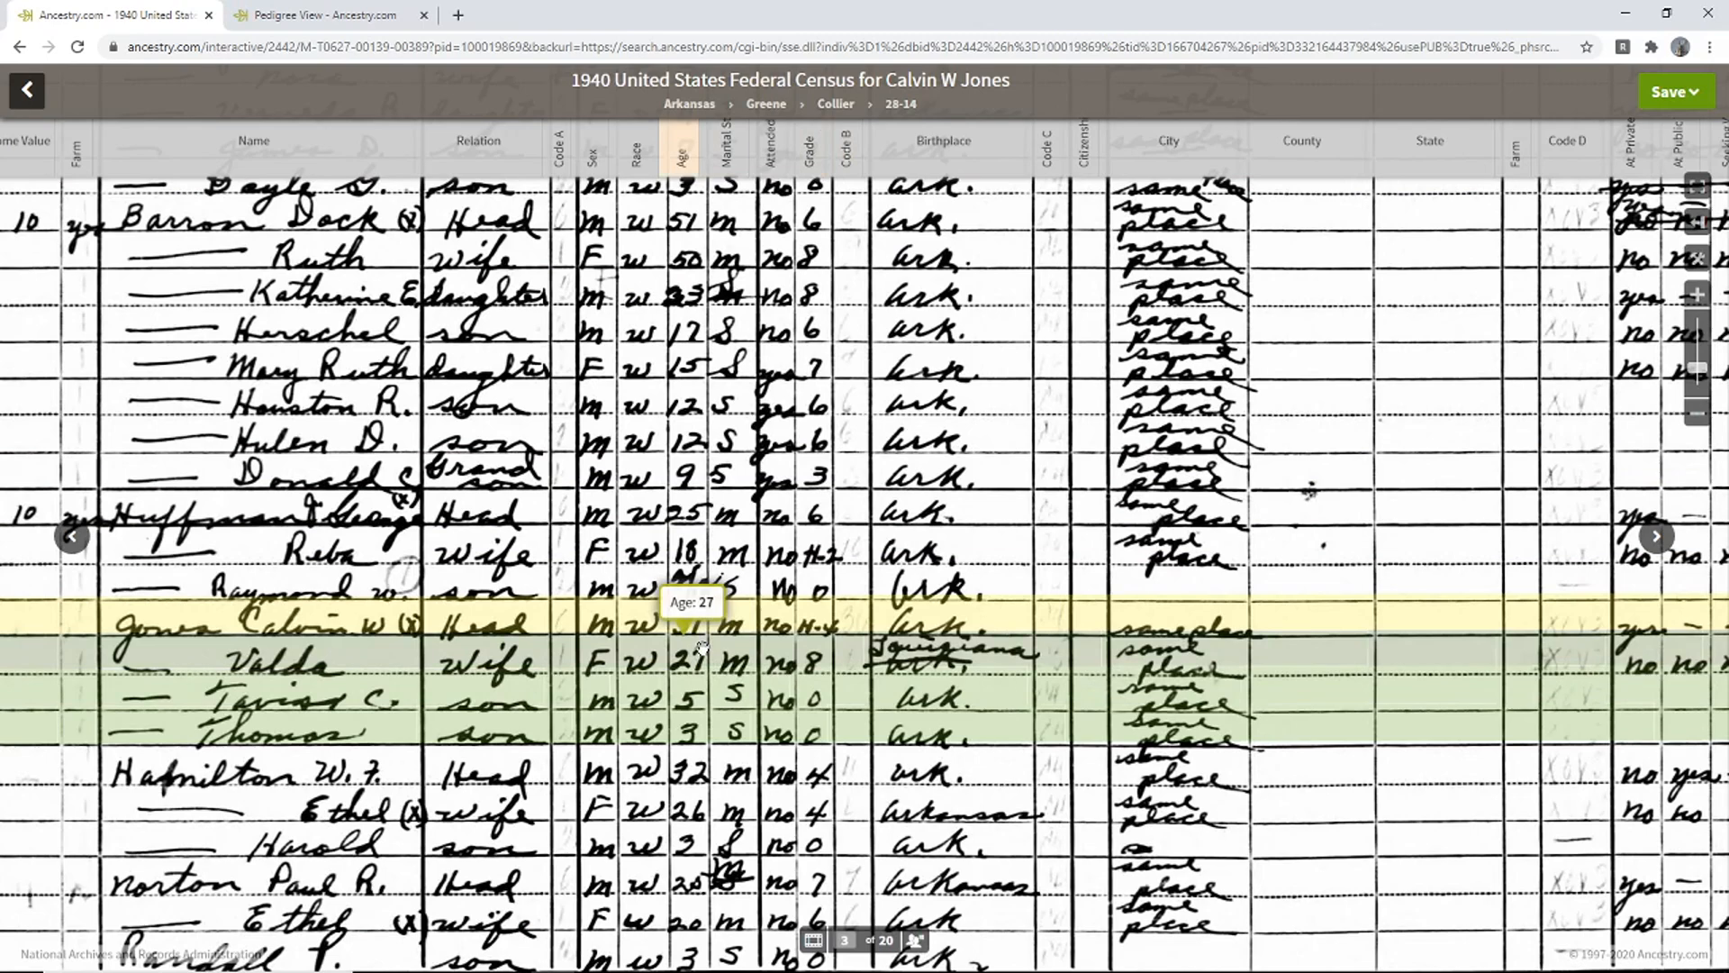
click(340, 14)
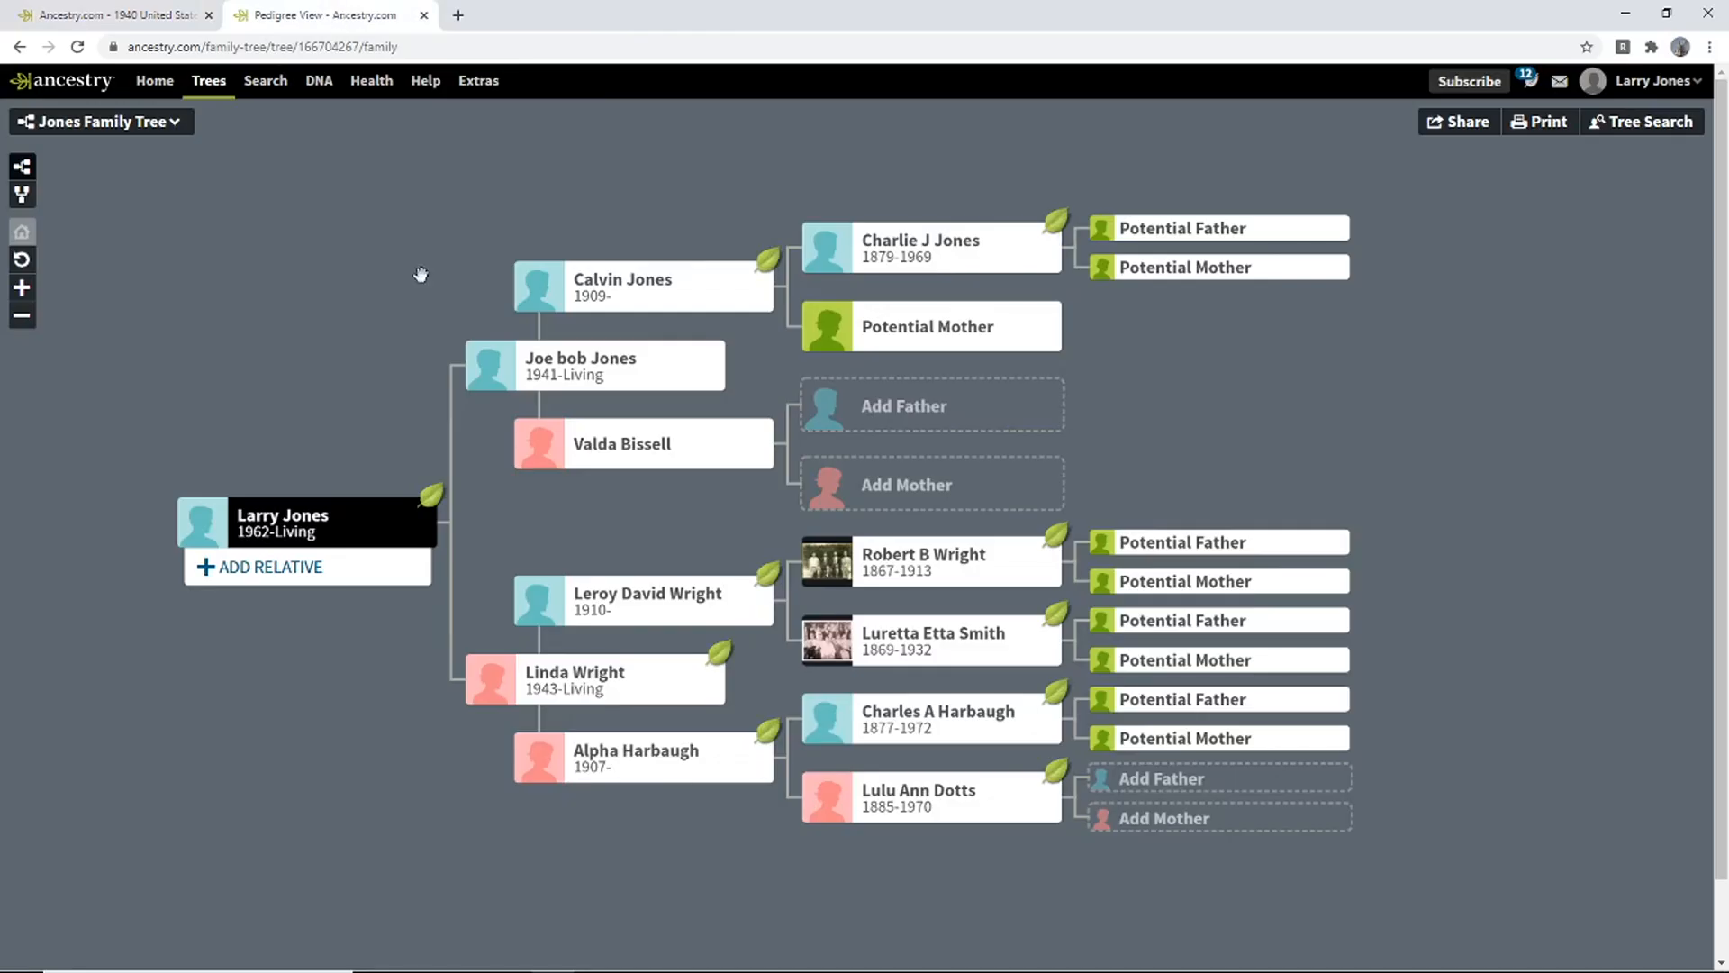
click(583, 449)
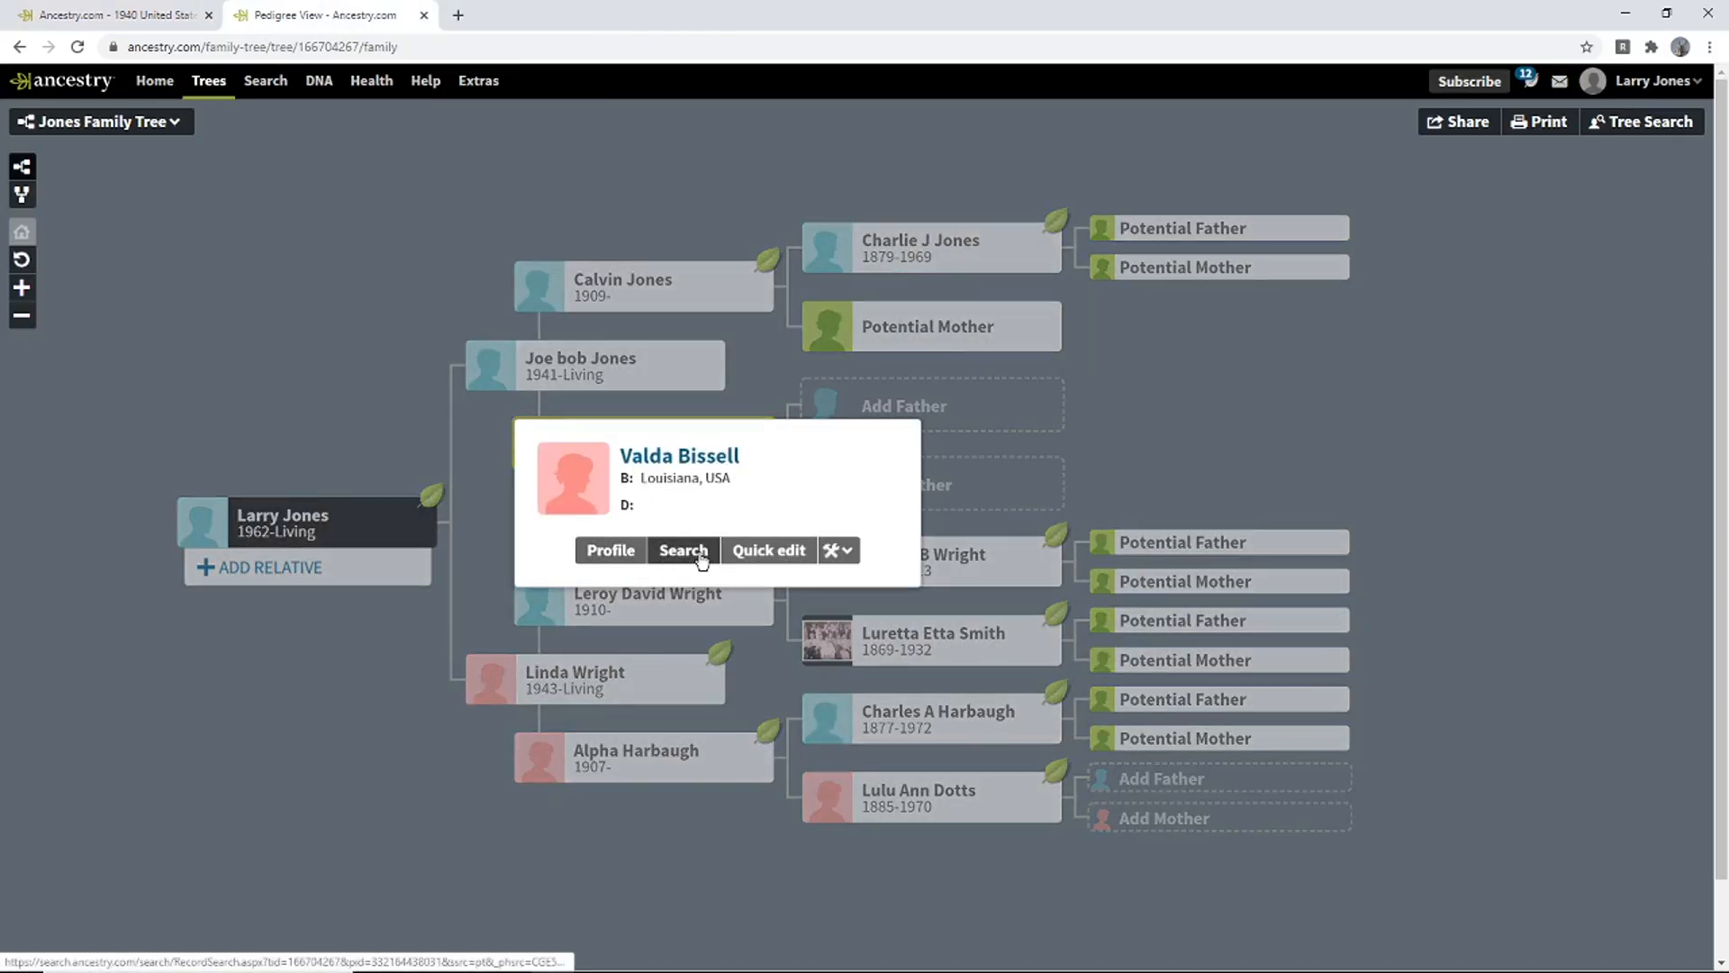
click(761, 552)
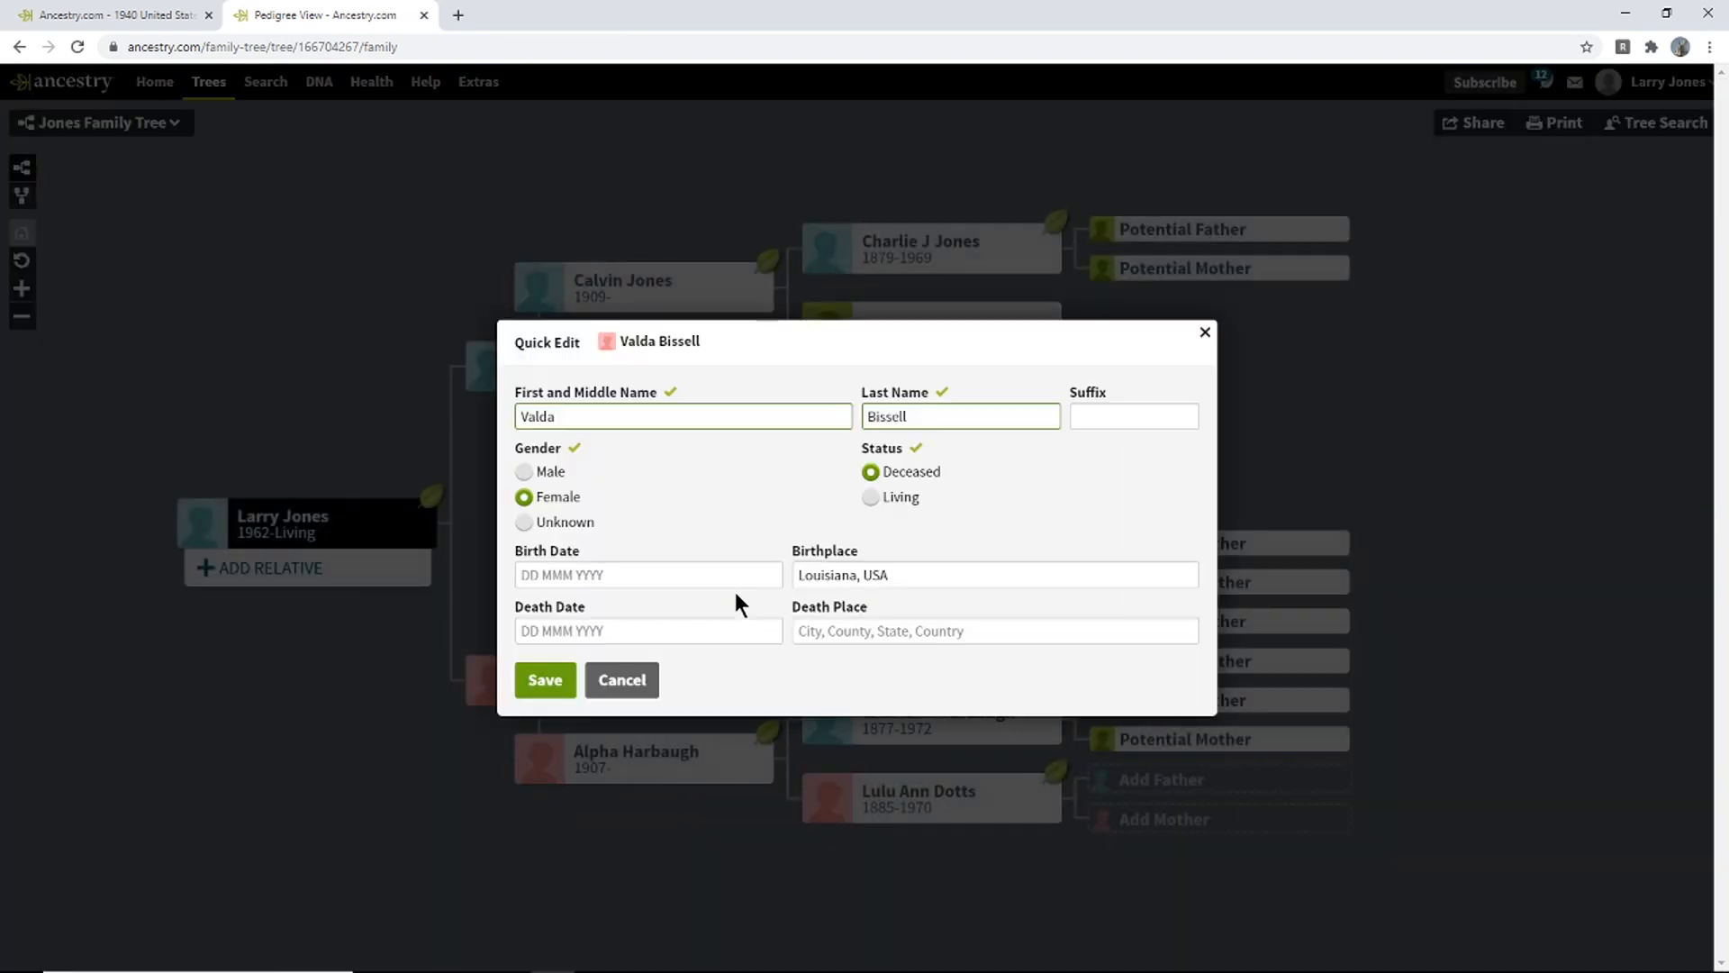
click(701, 576)
text(191)
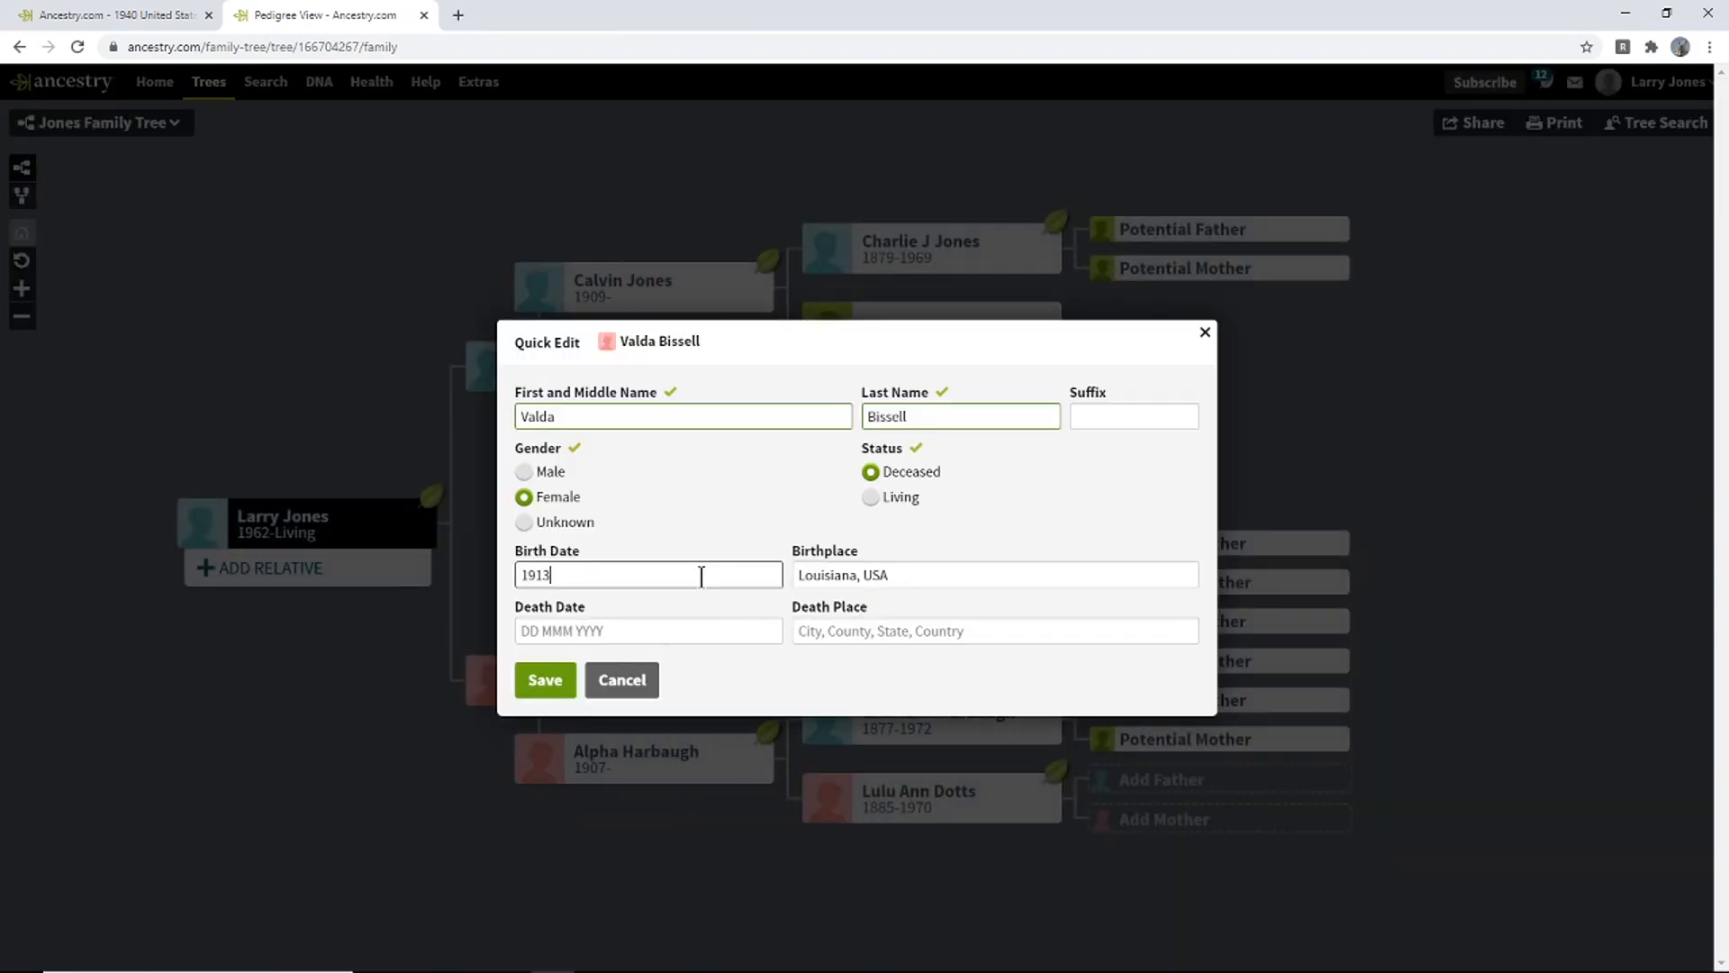
text(3)
click(571, 623)
click(562, 679)
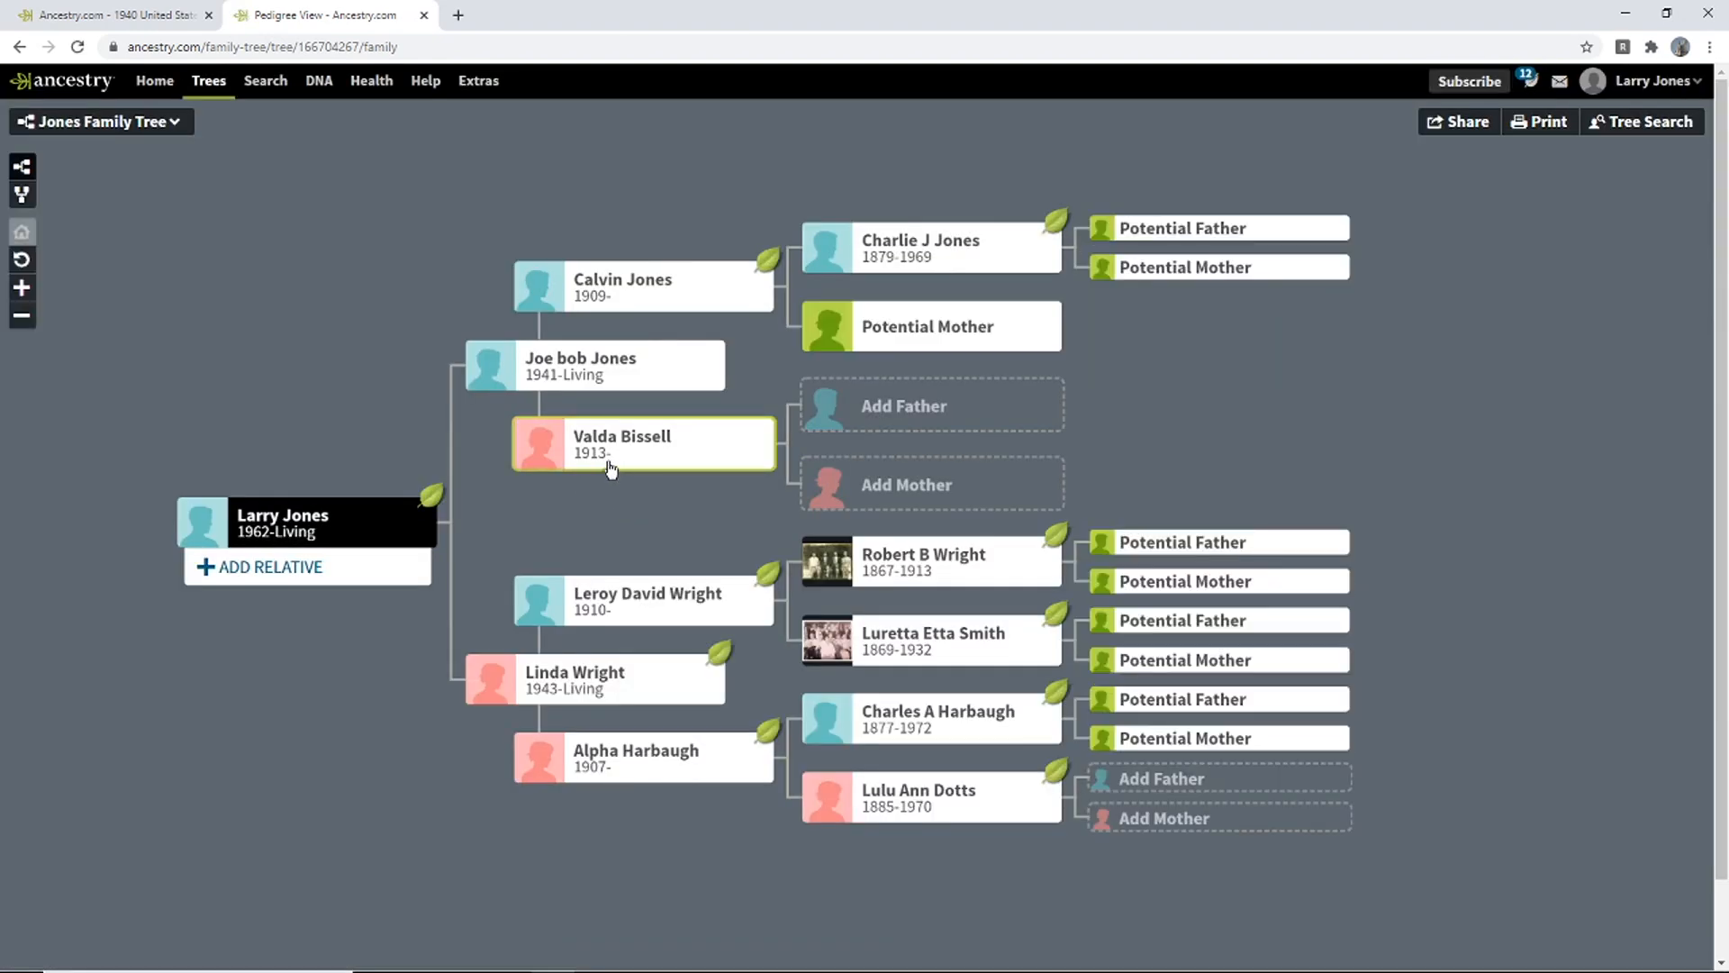
- Return to the 1940 census image and pan to the Jones household's occupation columns
click(155, 11)
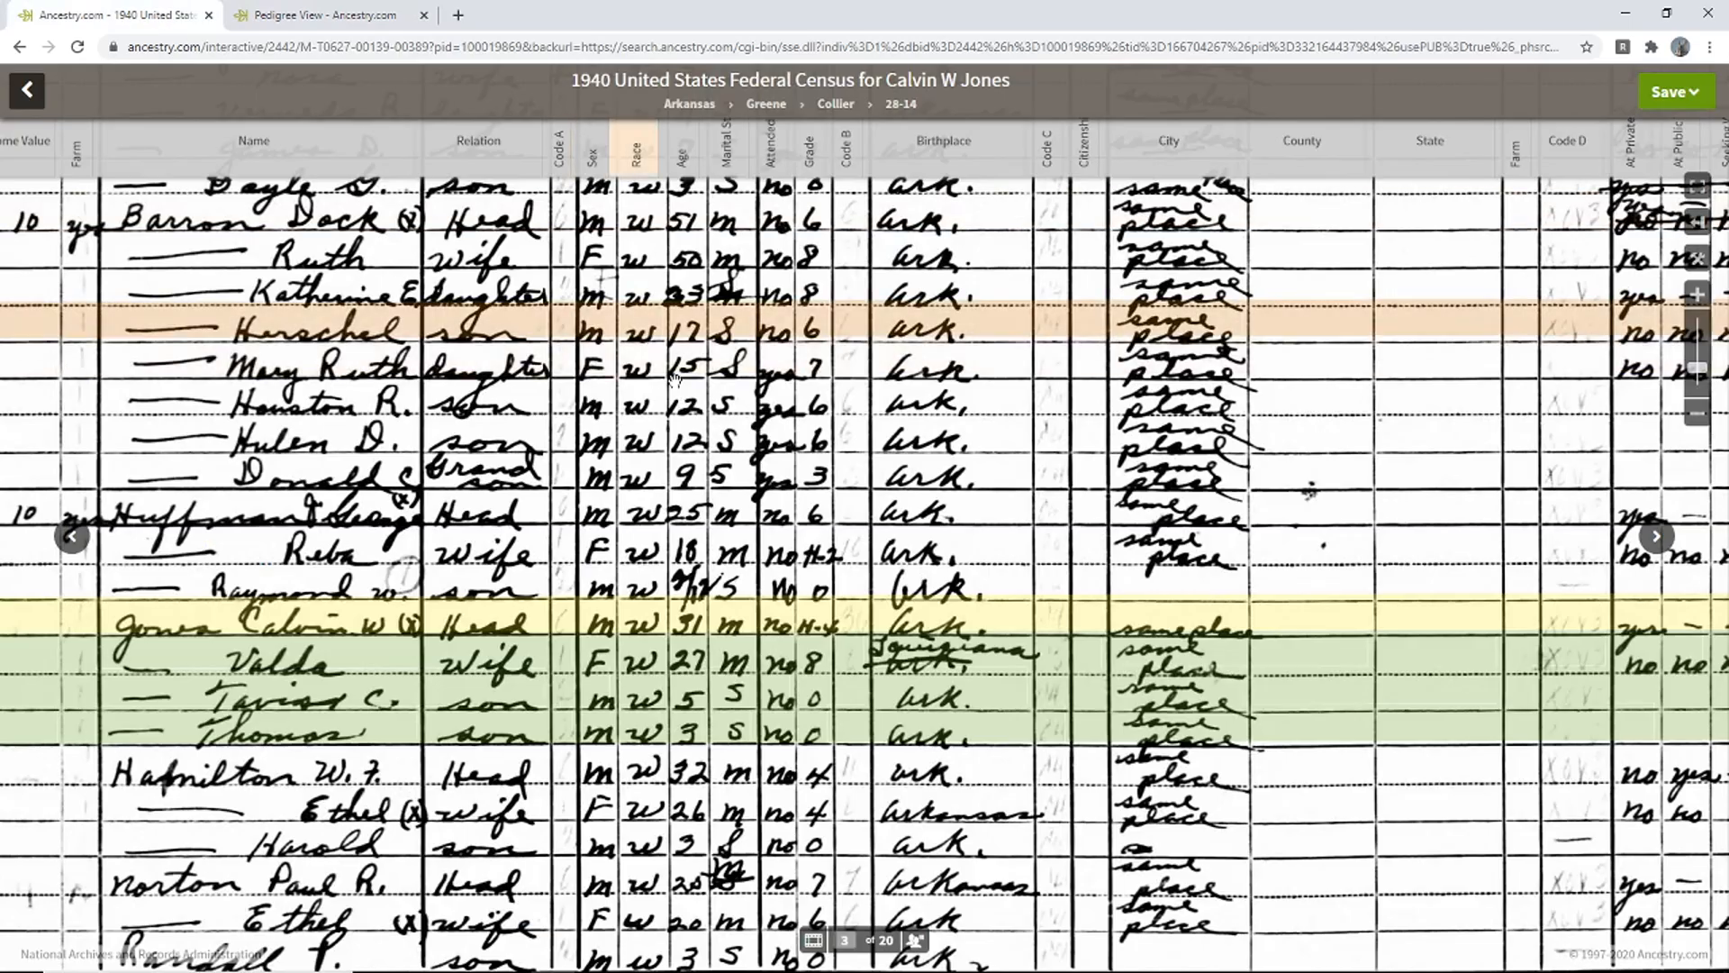
drag(1009, 712, 338, 740)
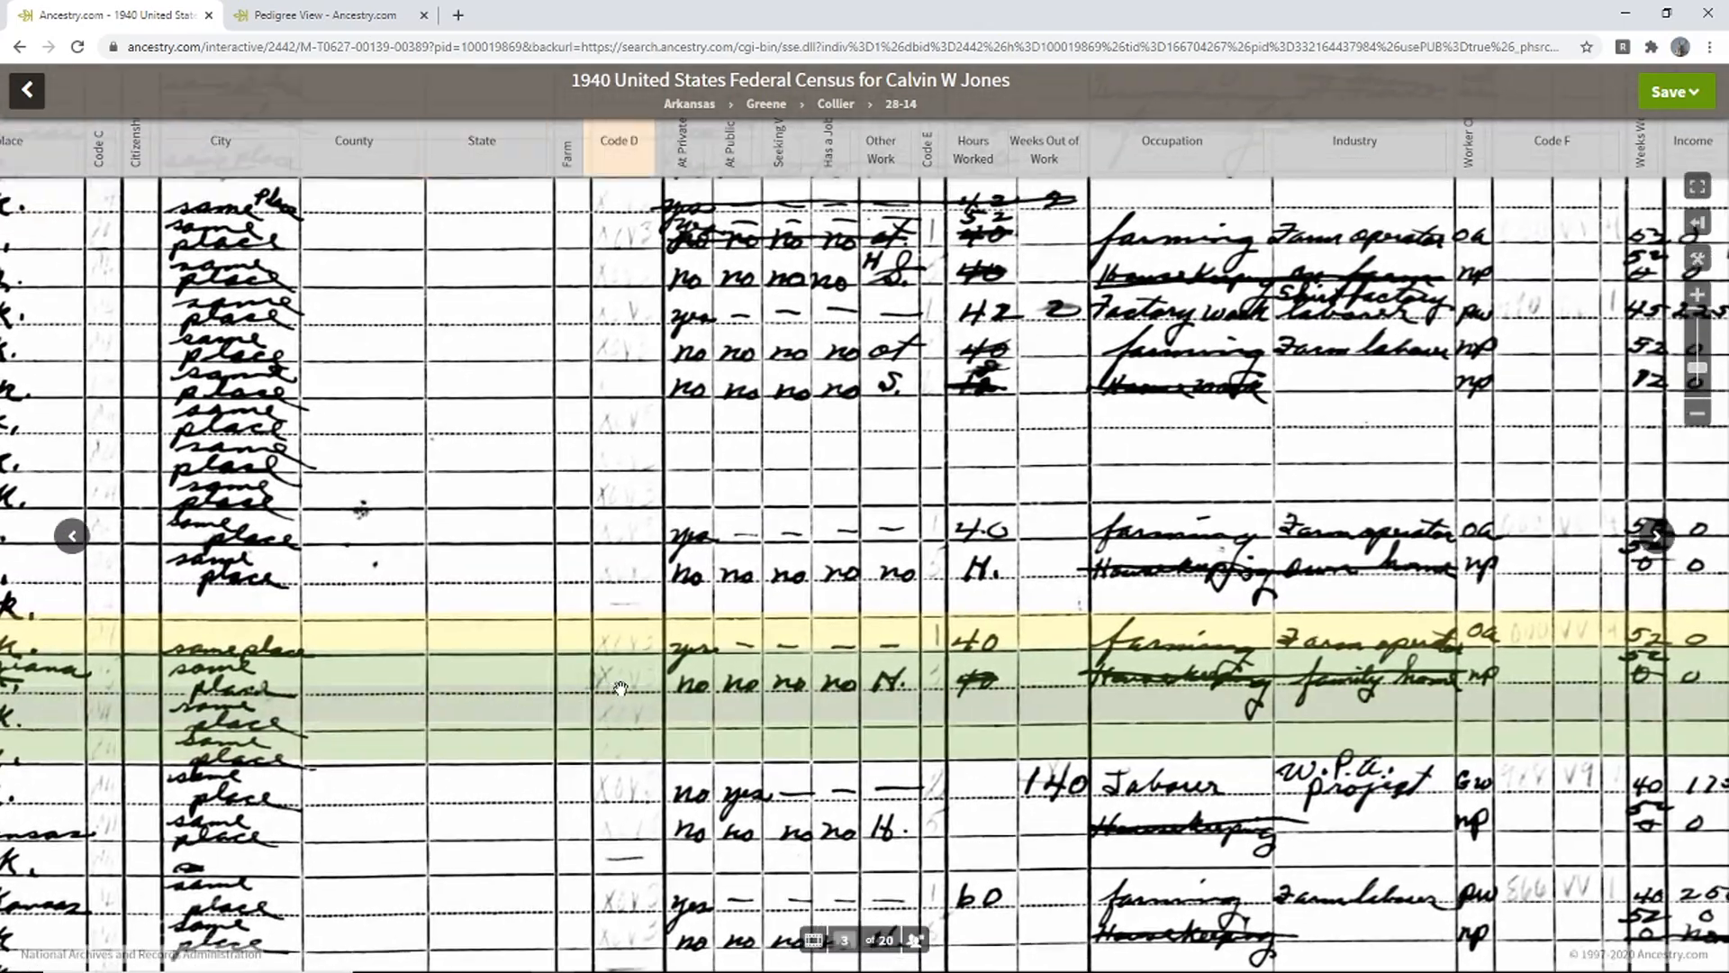
mouse_move(698, 645)
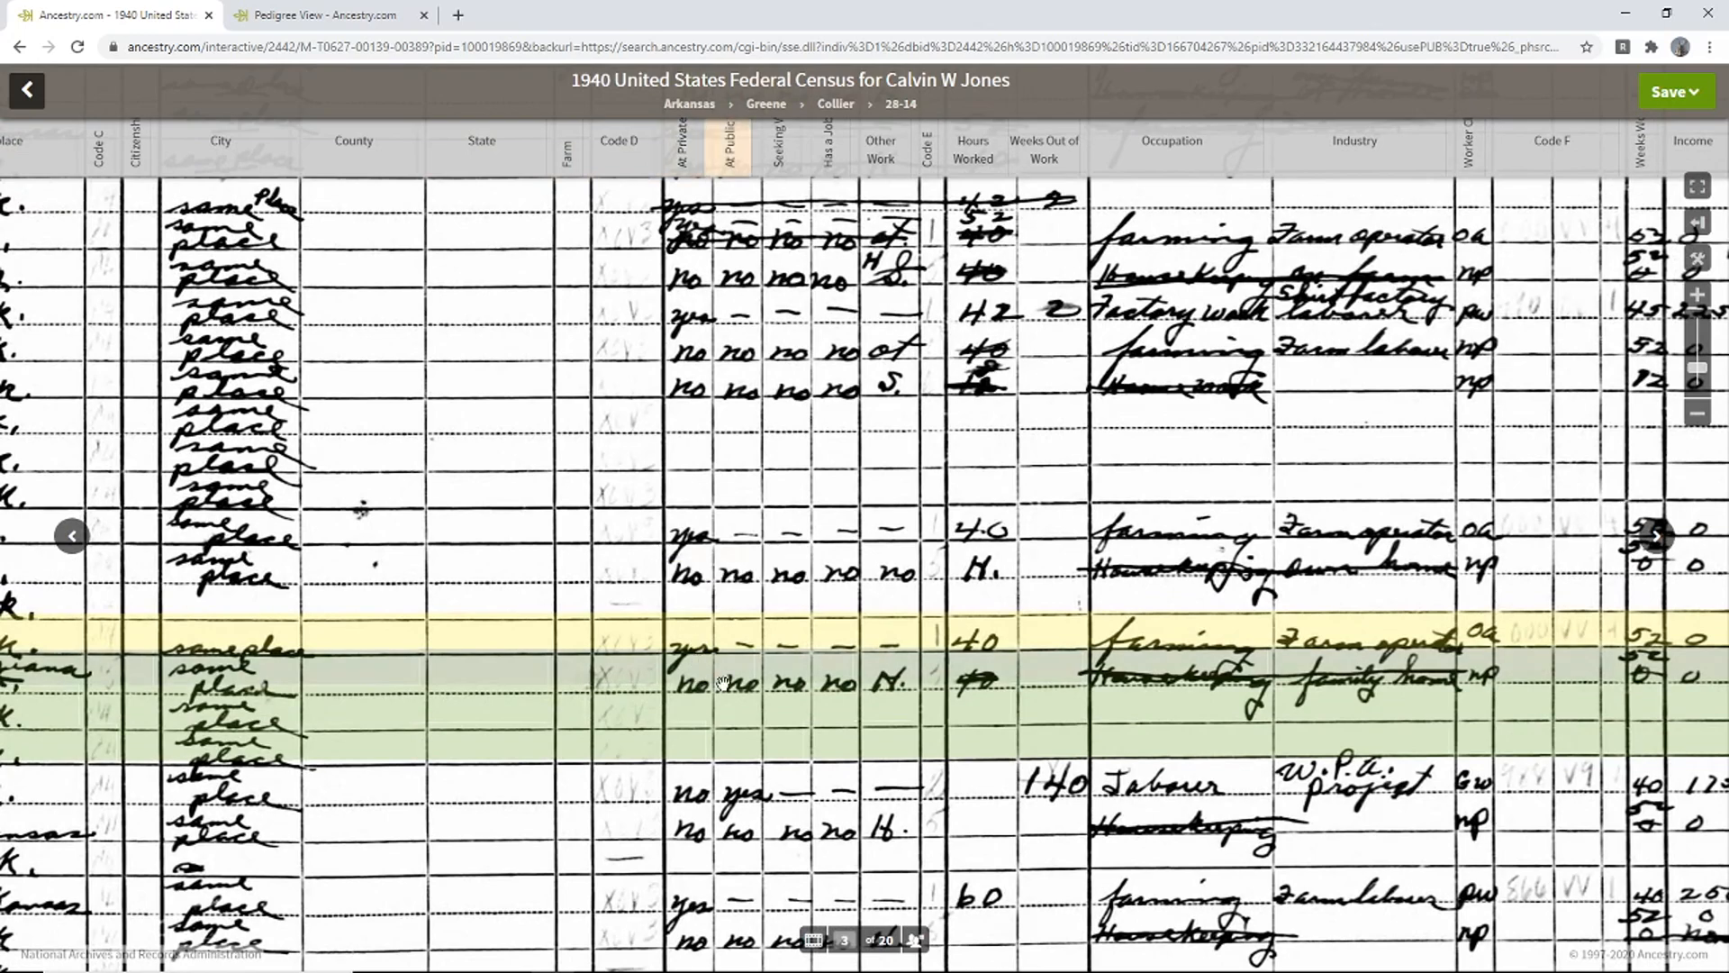
drag(878, 694, 617, 656)
- Inspect the weeks-worked and income columns, then pan back to the left-hand columns
mouse_move(617, 656)
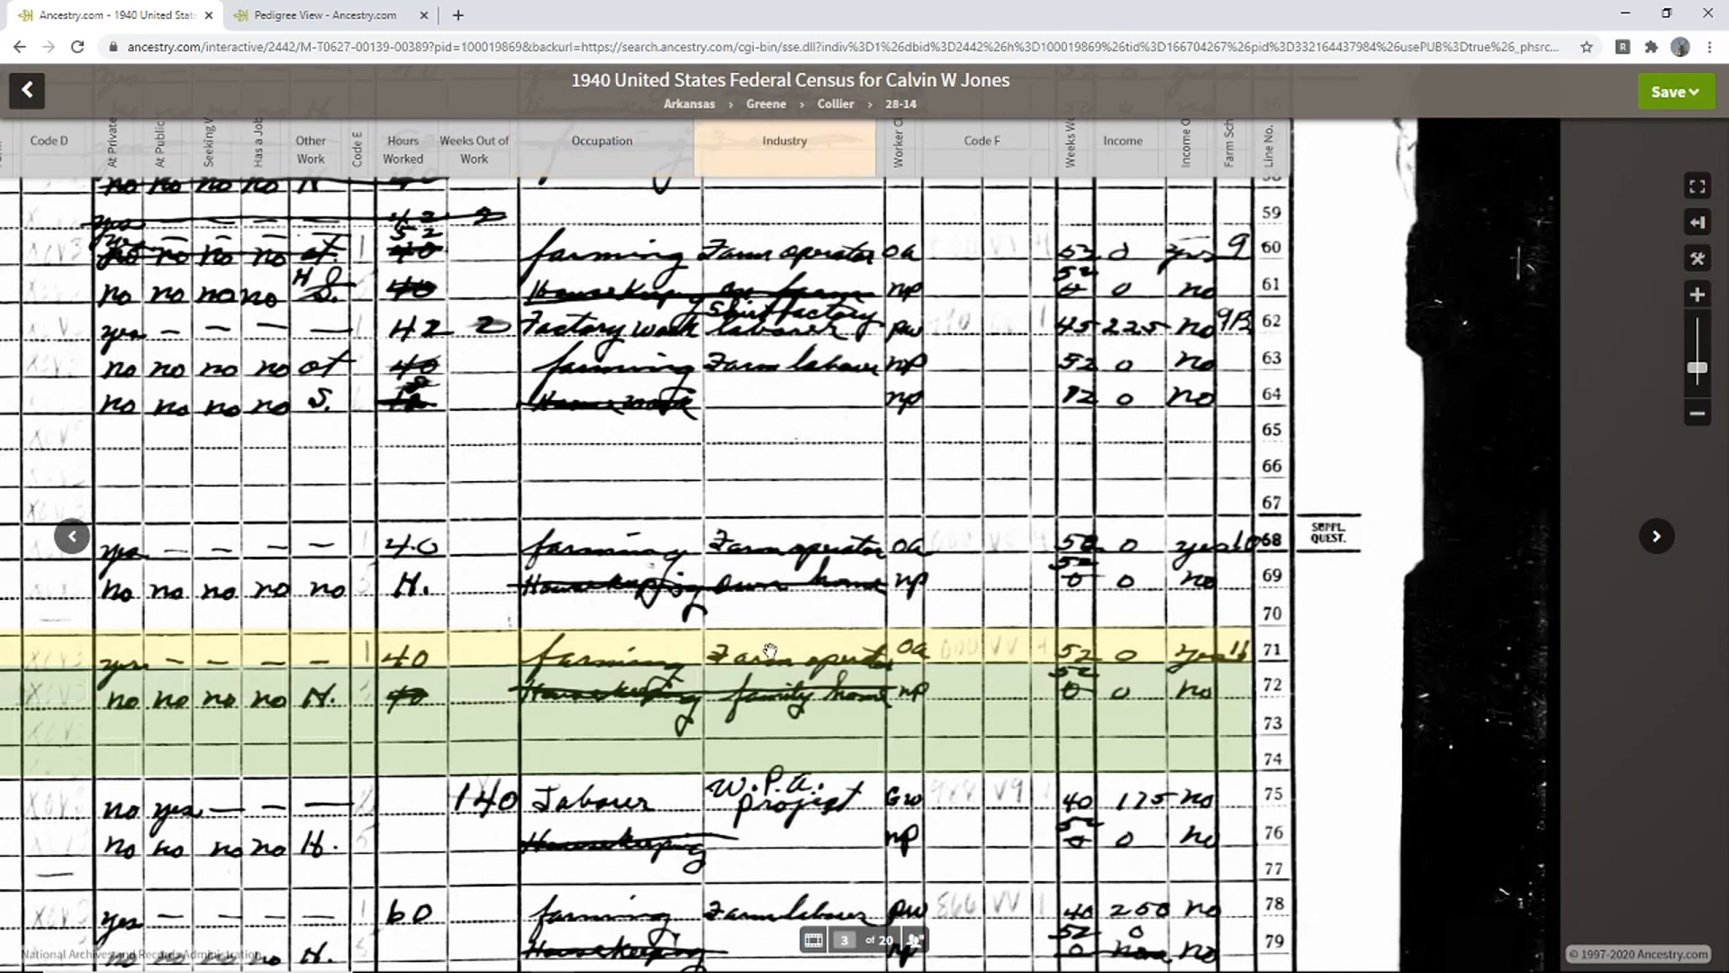
mouse_move(770, 651)
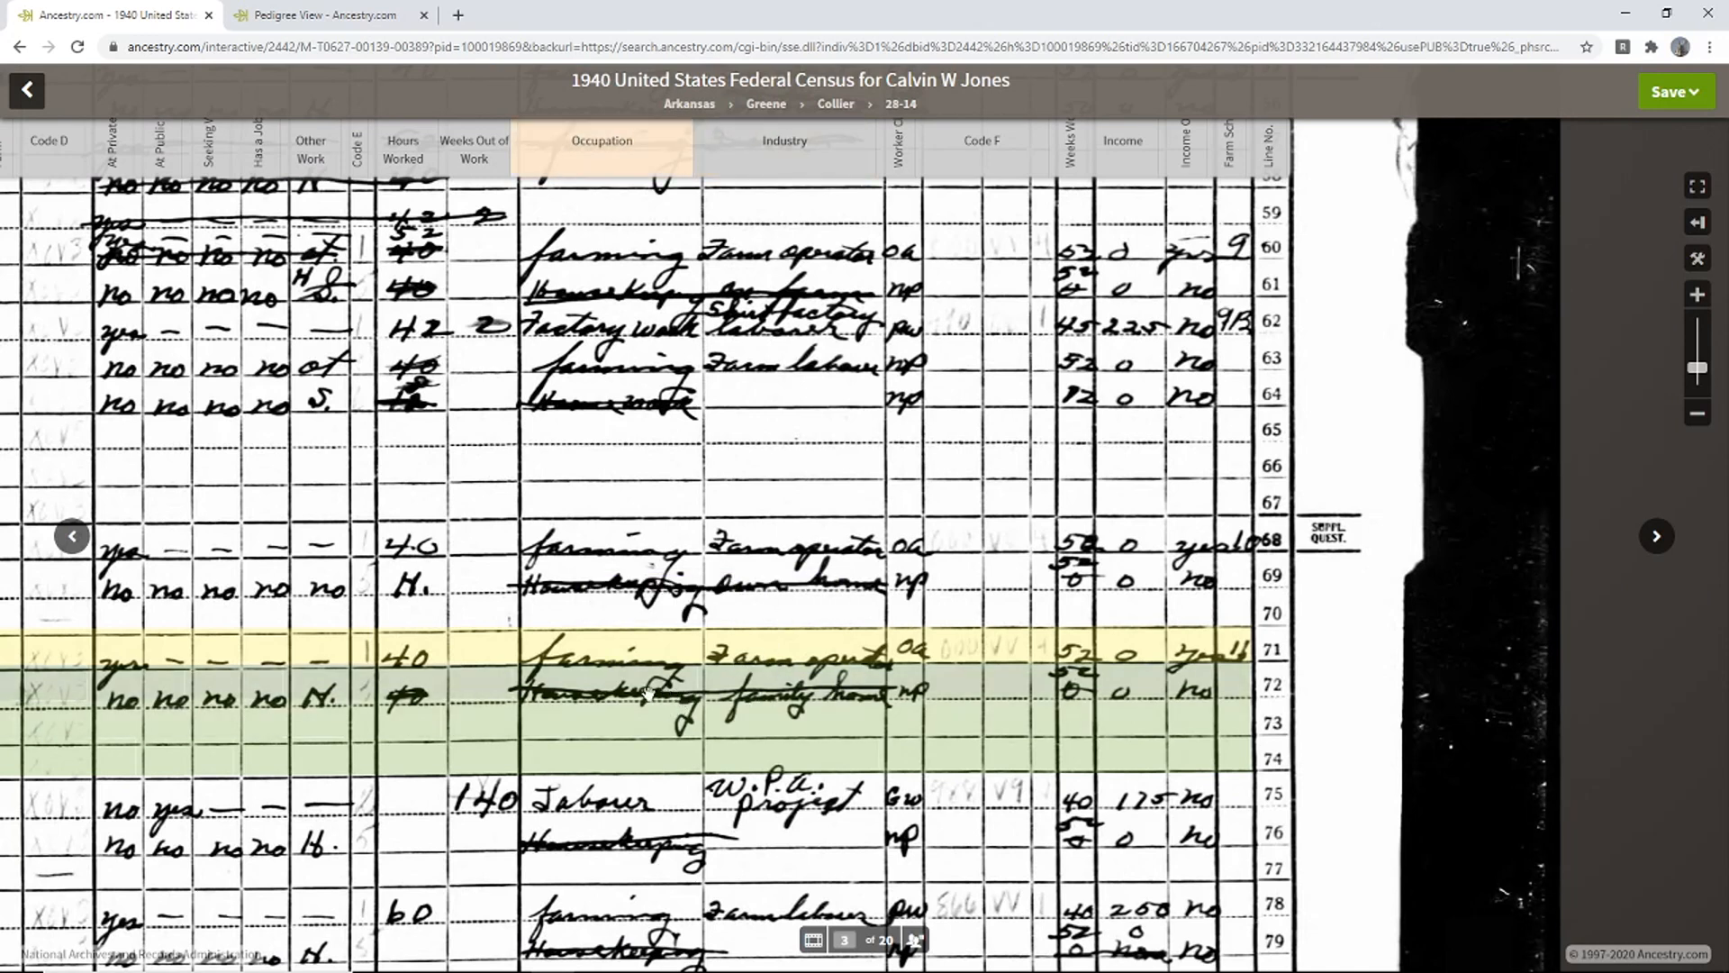
mouse_move(639, 692)
drag(832, 703, 736, 704)
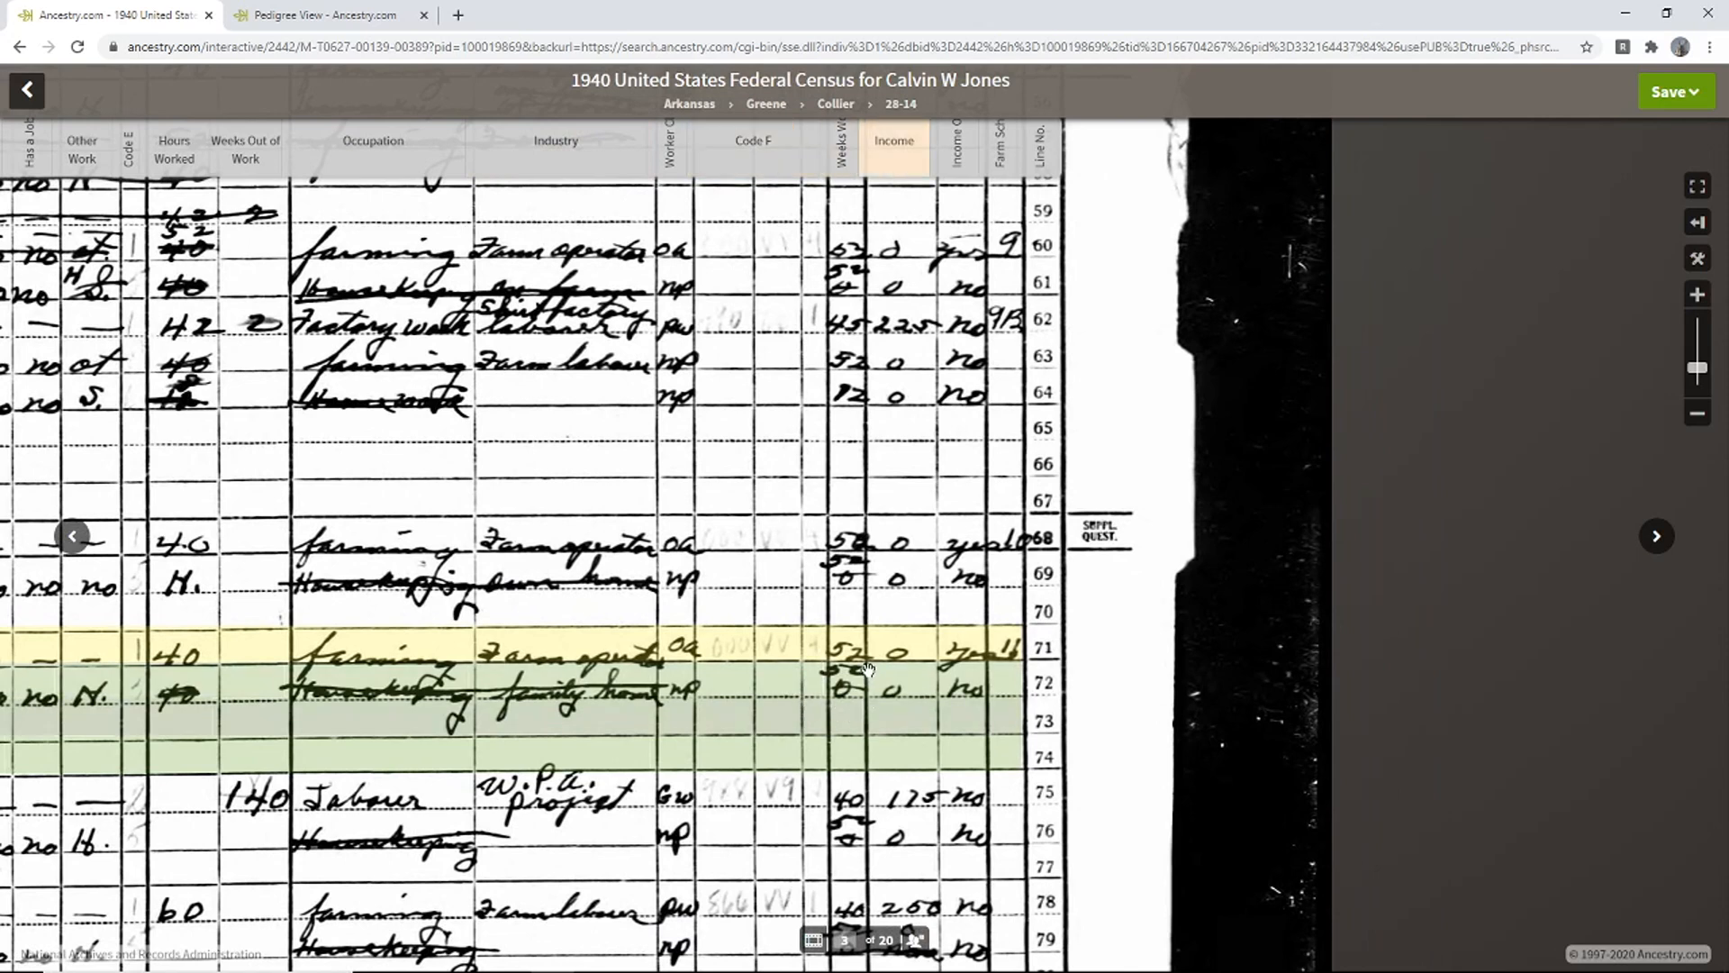
mouse_move(846, 650)
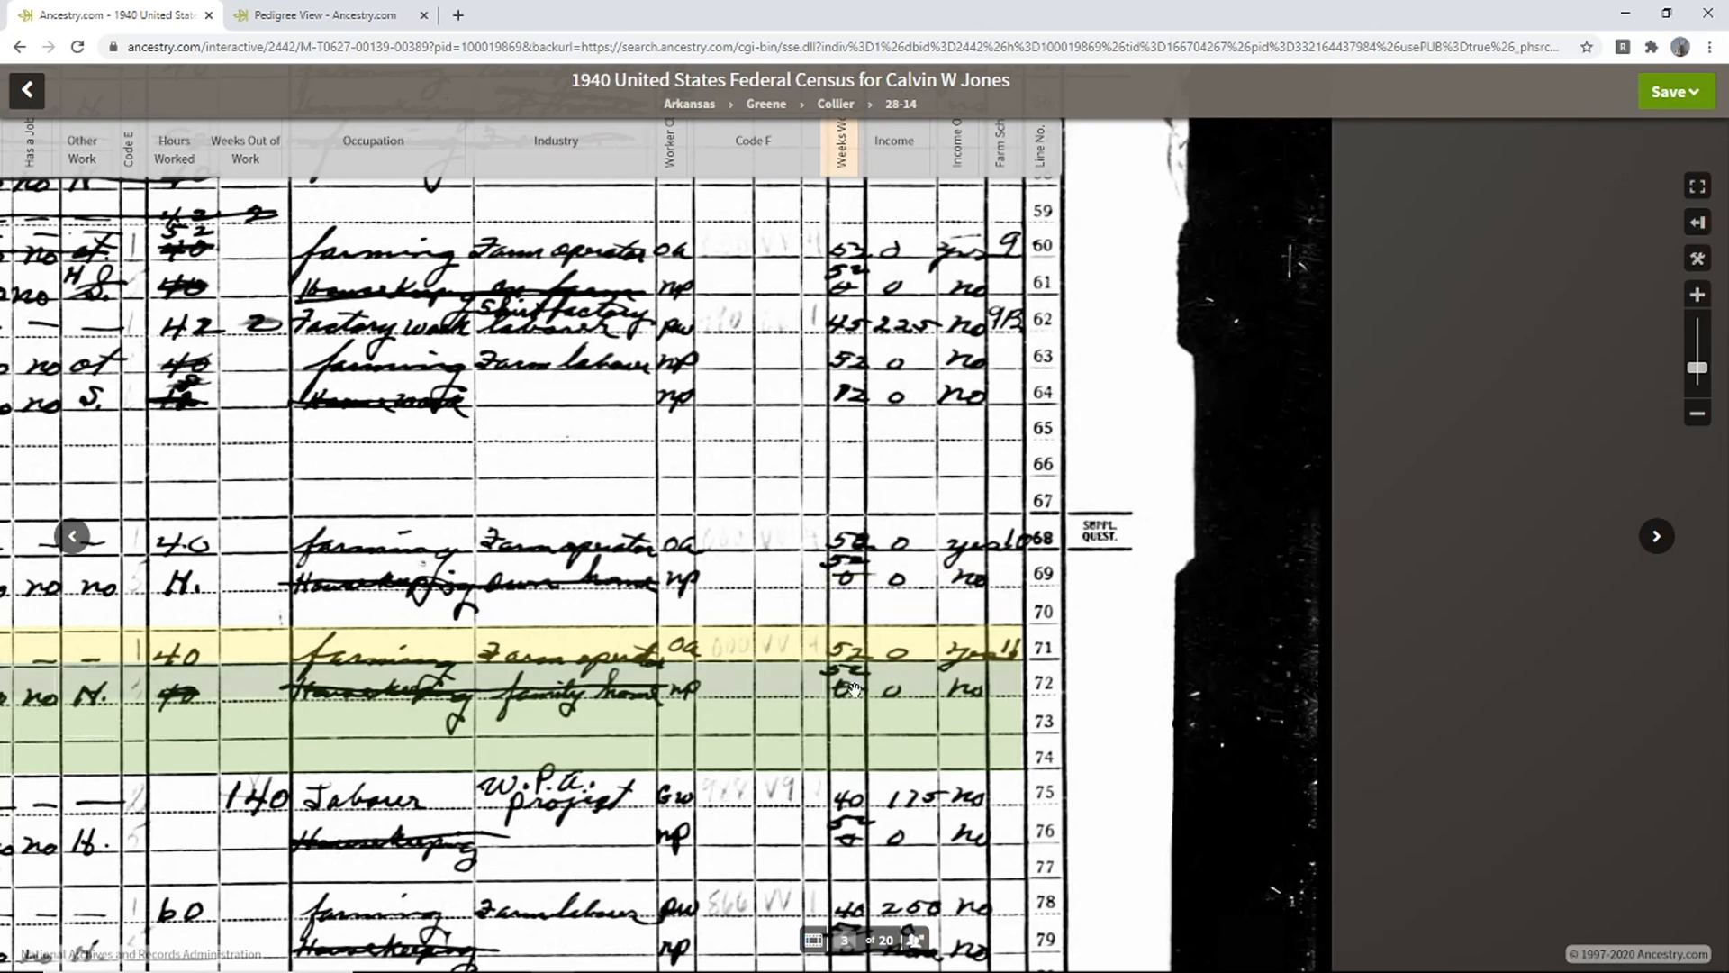
mouse_move(855, 689)
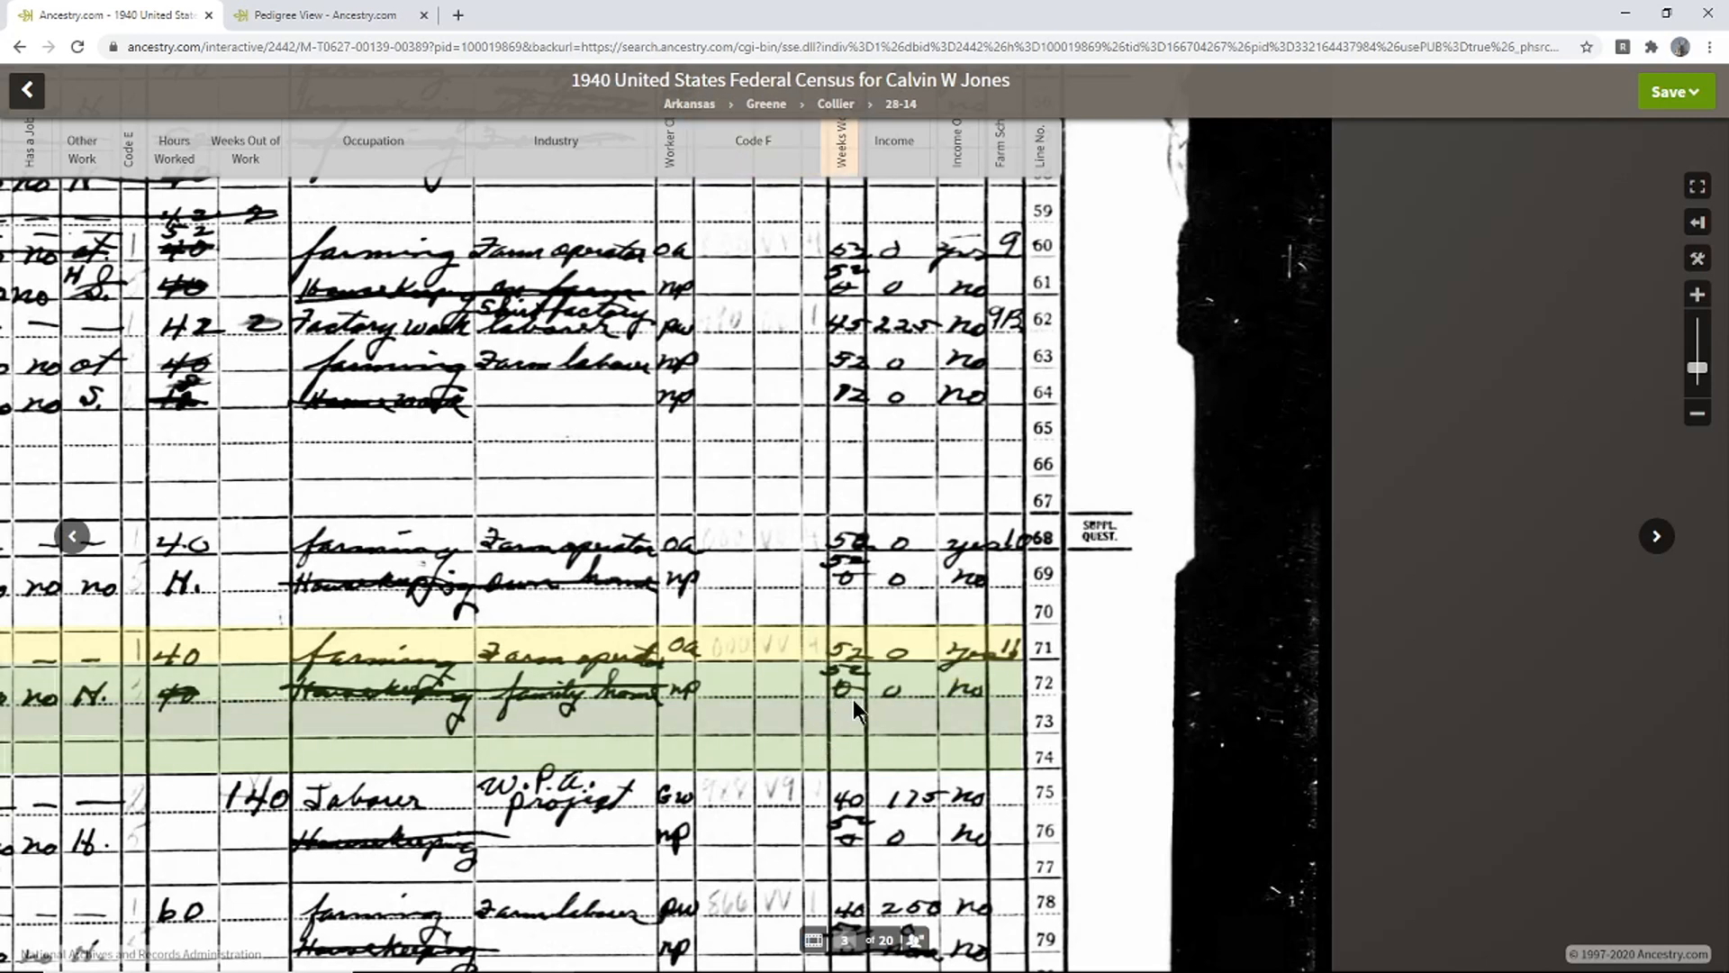
drag(338, 708, 1315, 675)
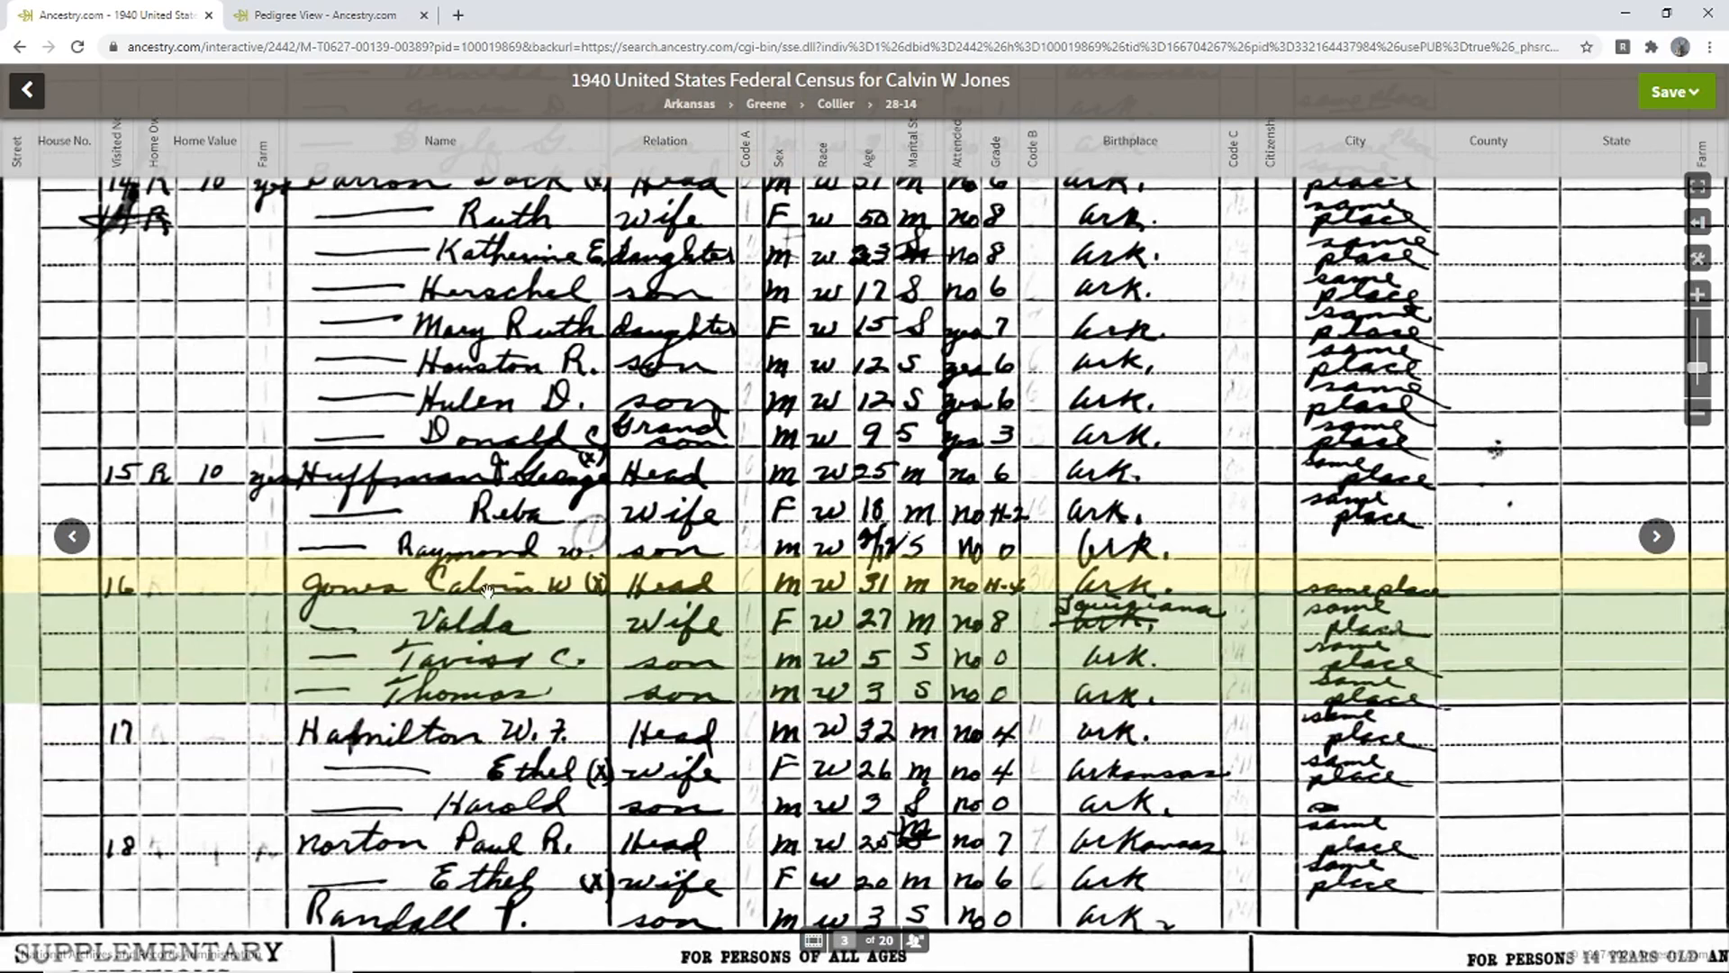
drag(1594, 657, 825, 709)
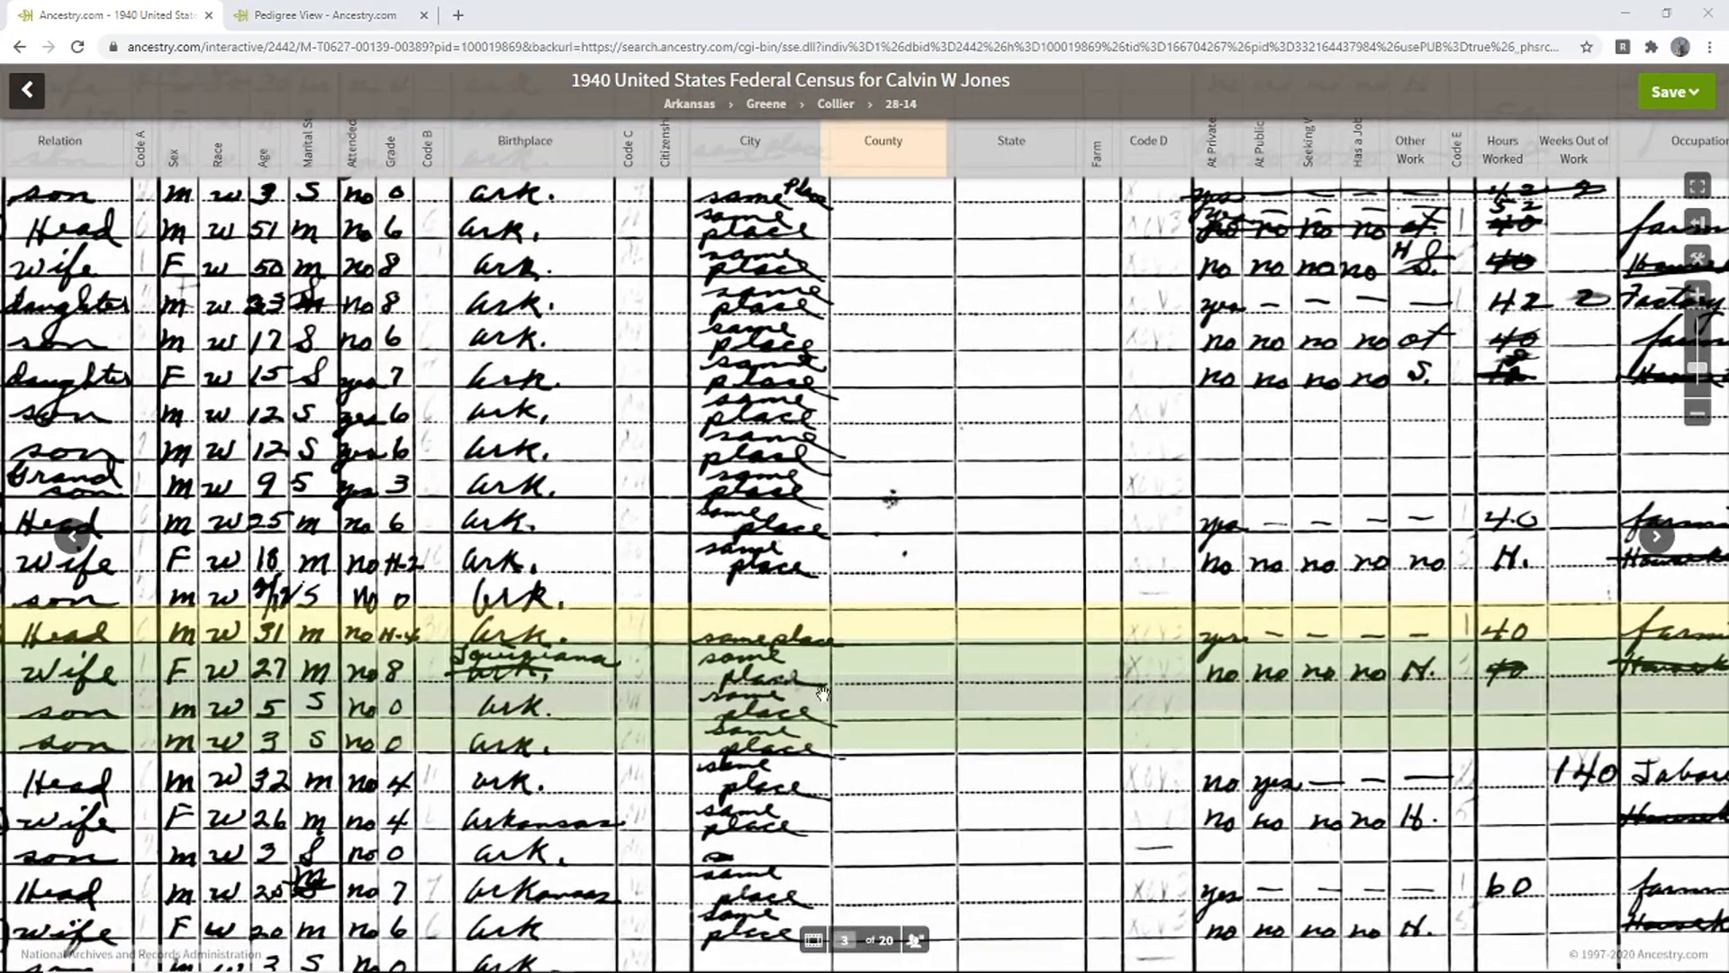
mouse_move(515, 674)
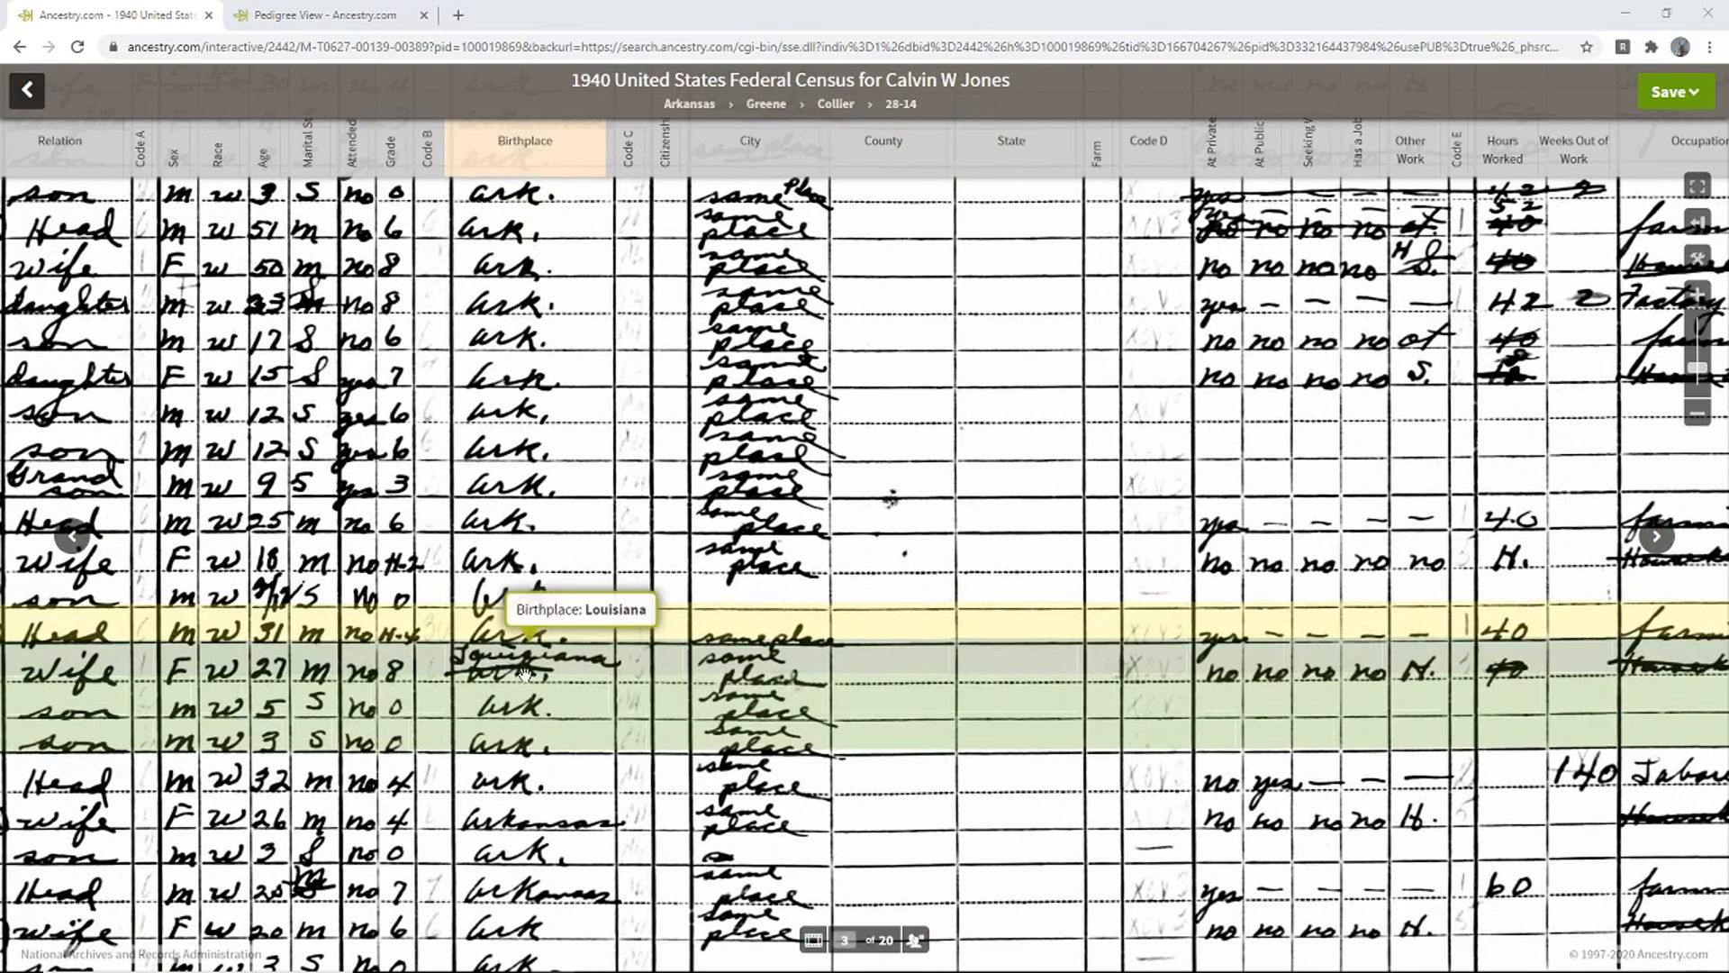
drag(1036, 685, 721, 704)
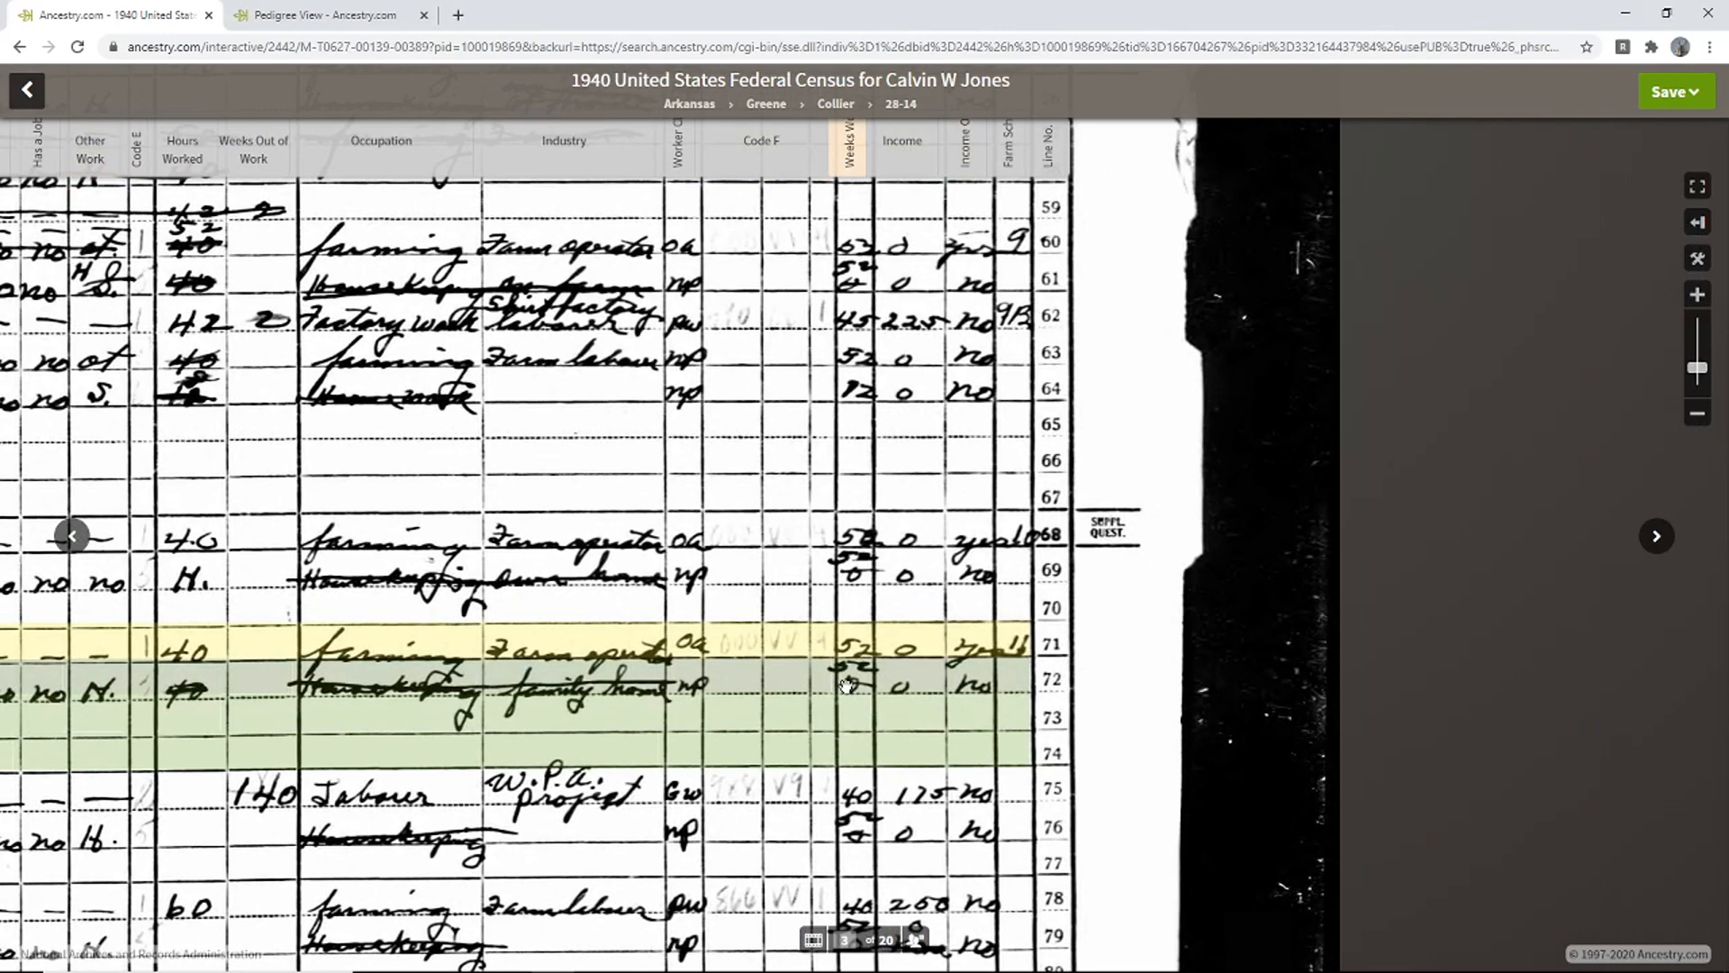
mouse_move(849, 684)
mouse_move(1027, 678)
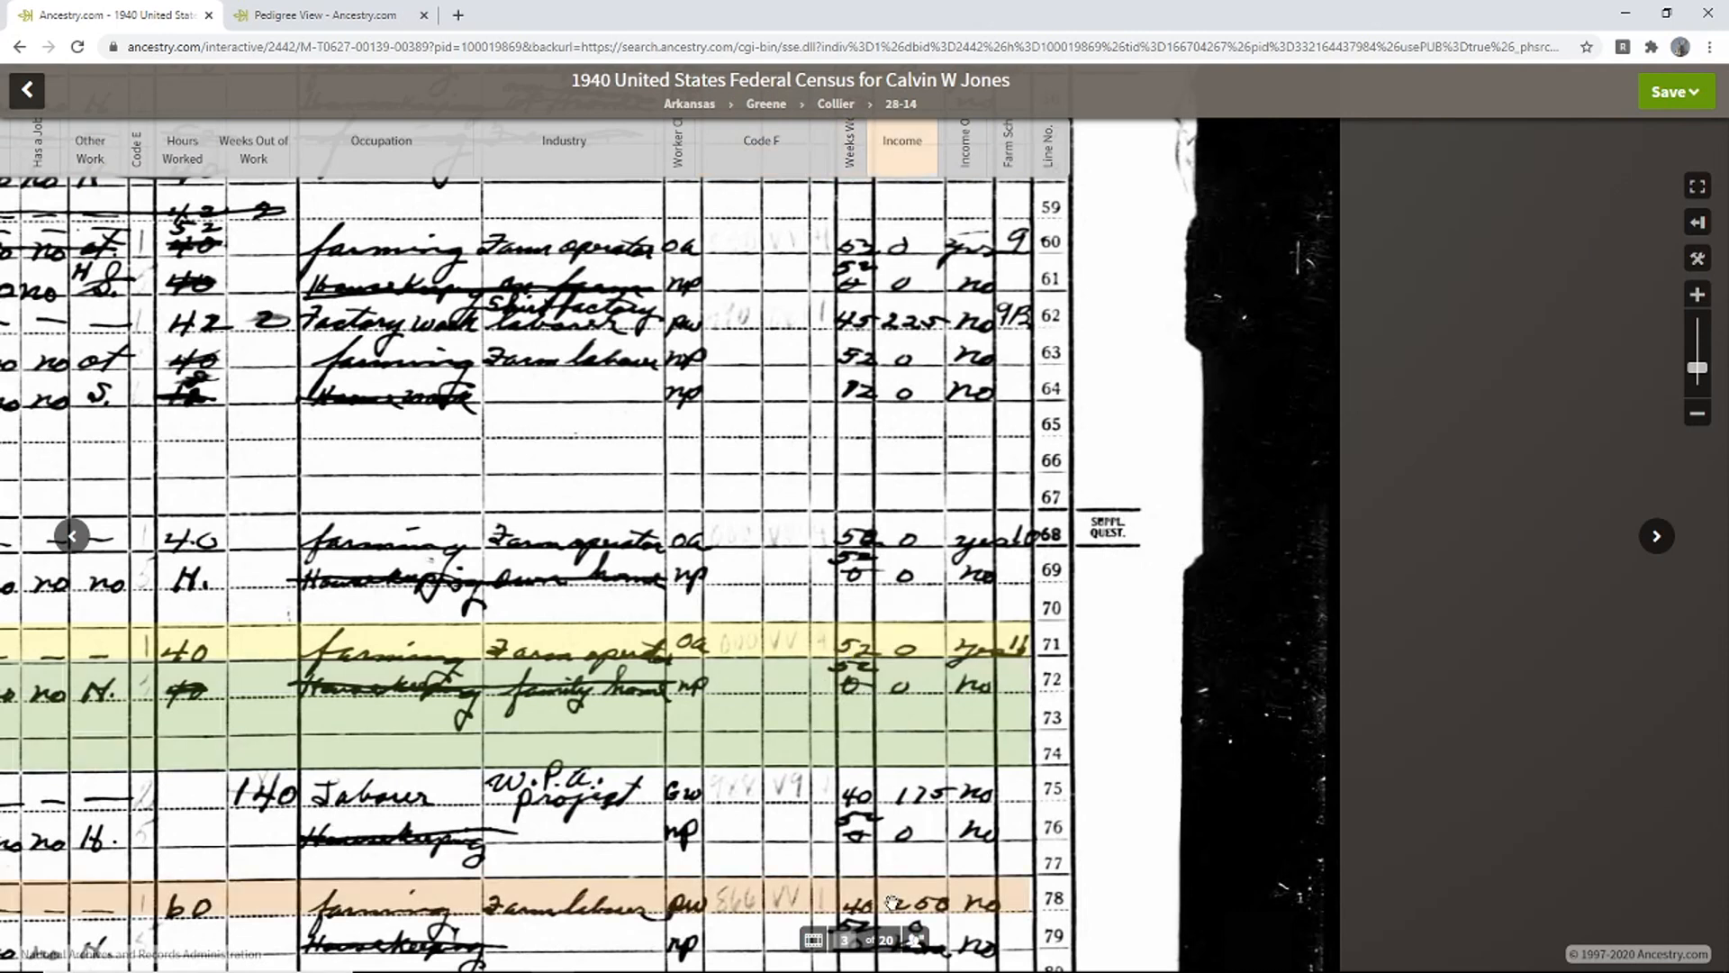
drag(860, 313, 878, 516)
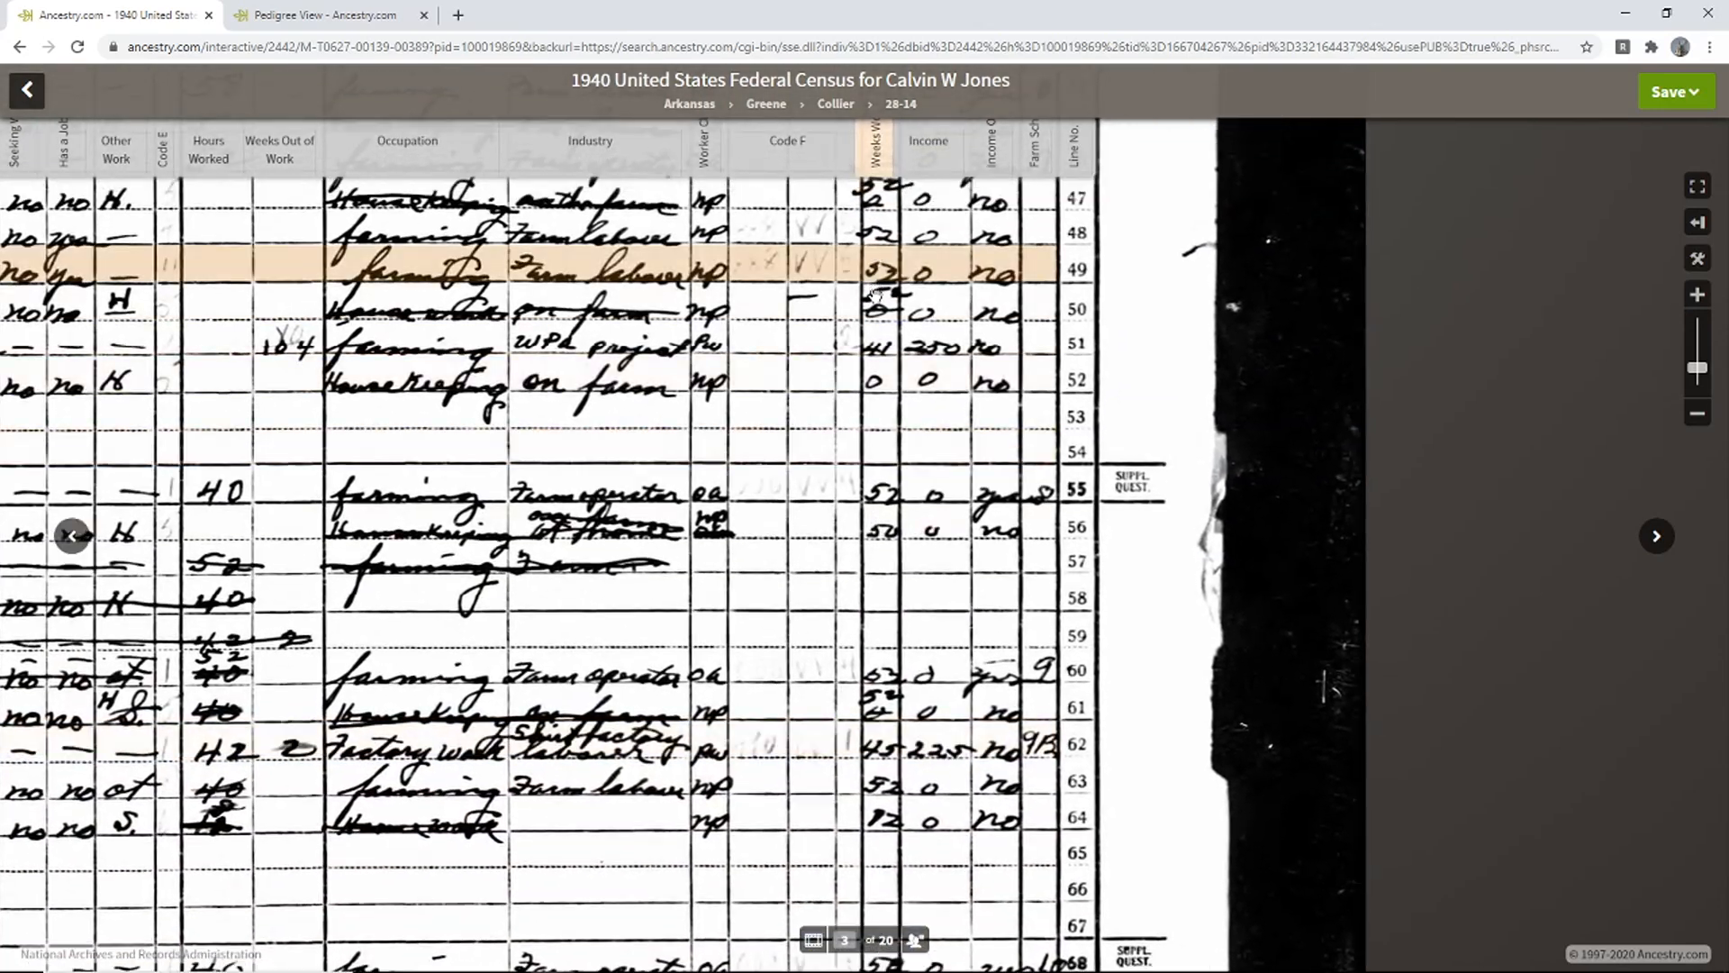
mouse_move(879, 311)
drag(879, 311, 874, 171)
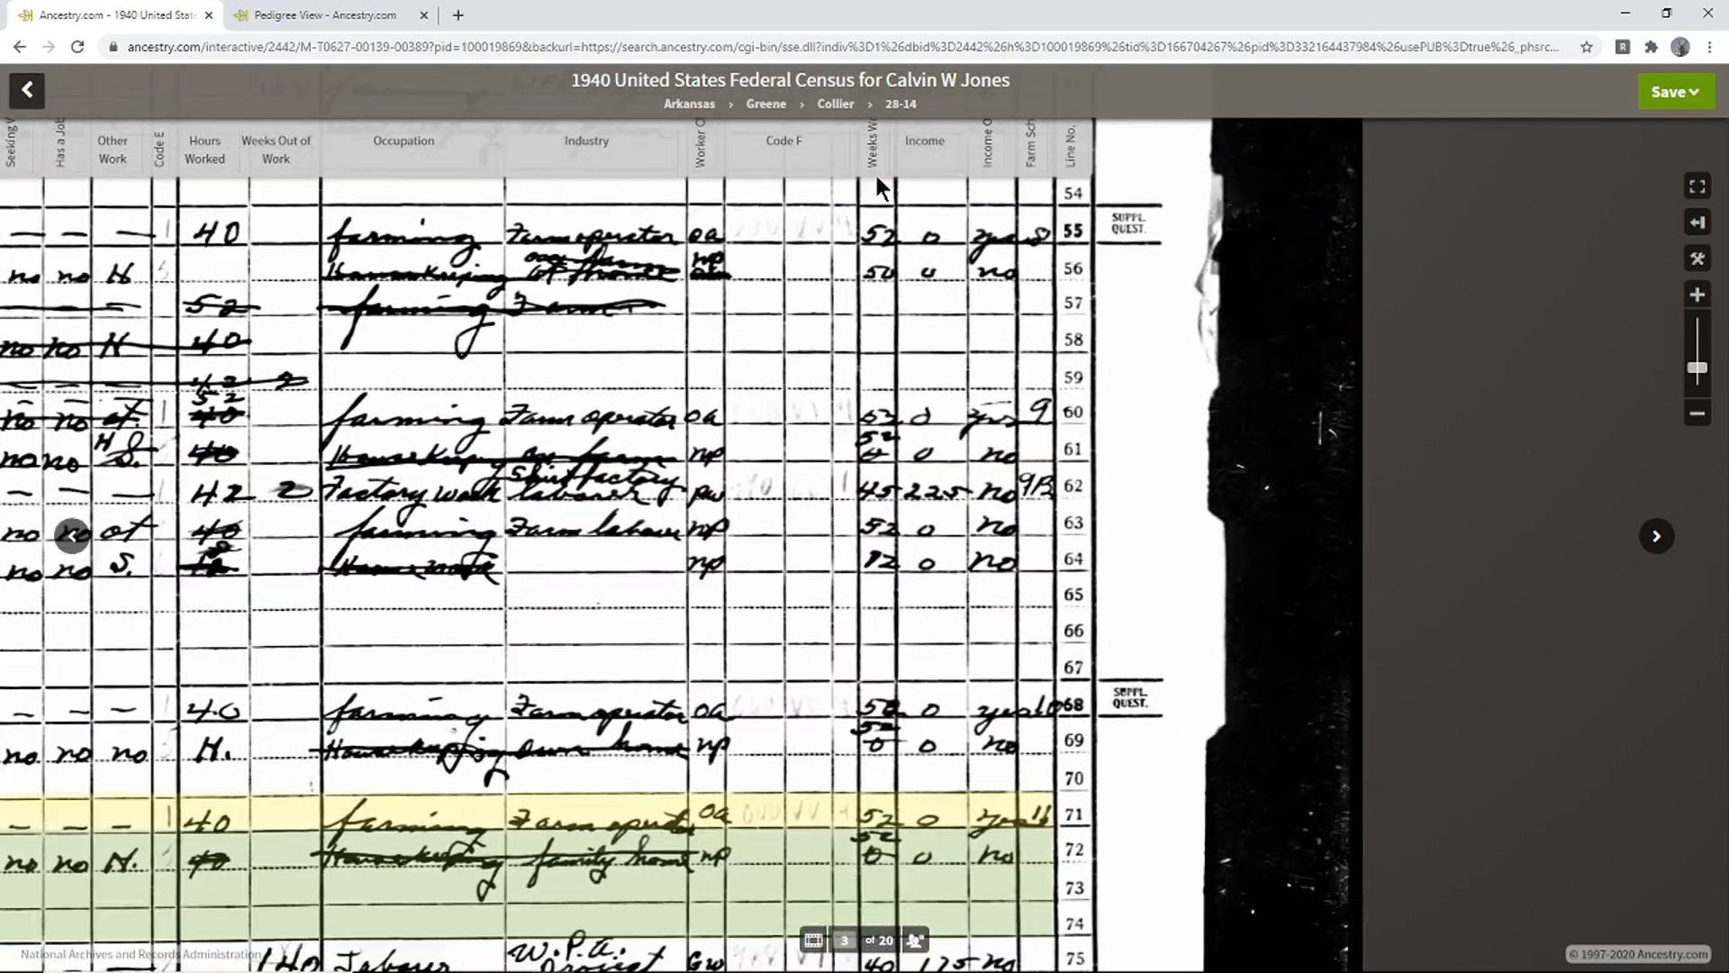
drag(858, 506, 872, 270)
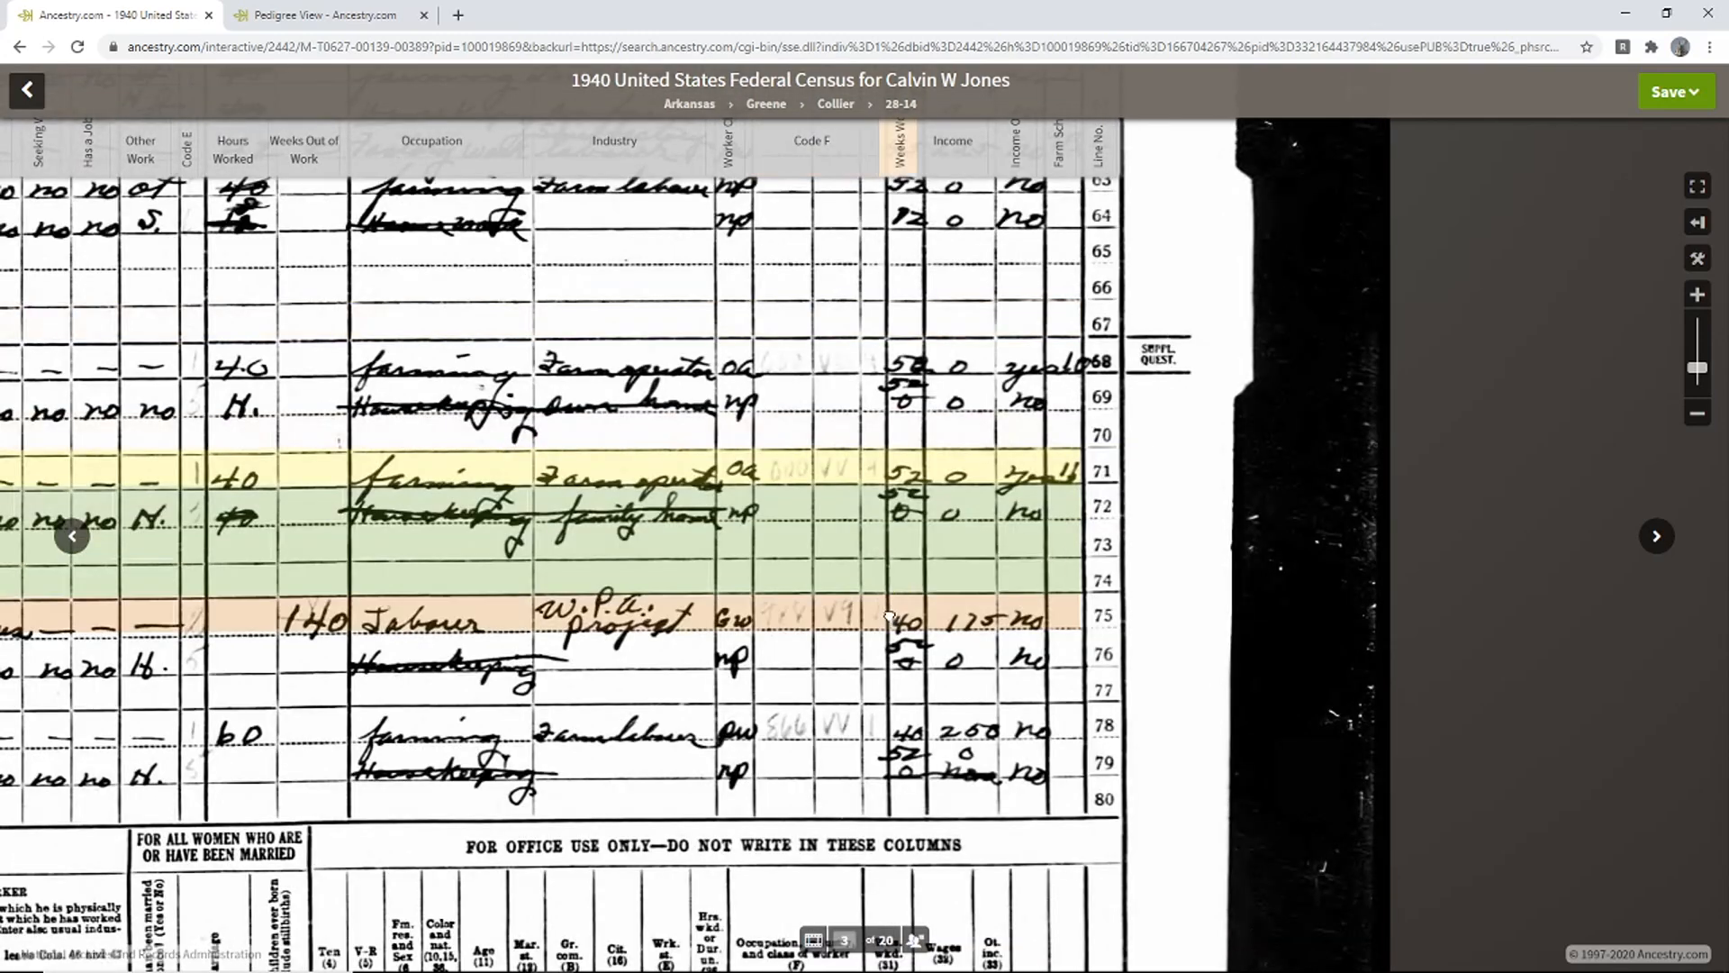
drag(893, 621, 893, 608)
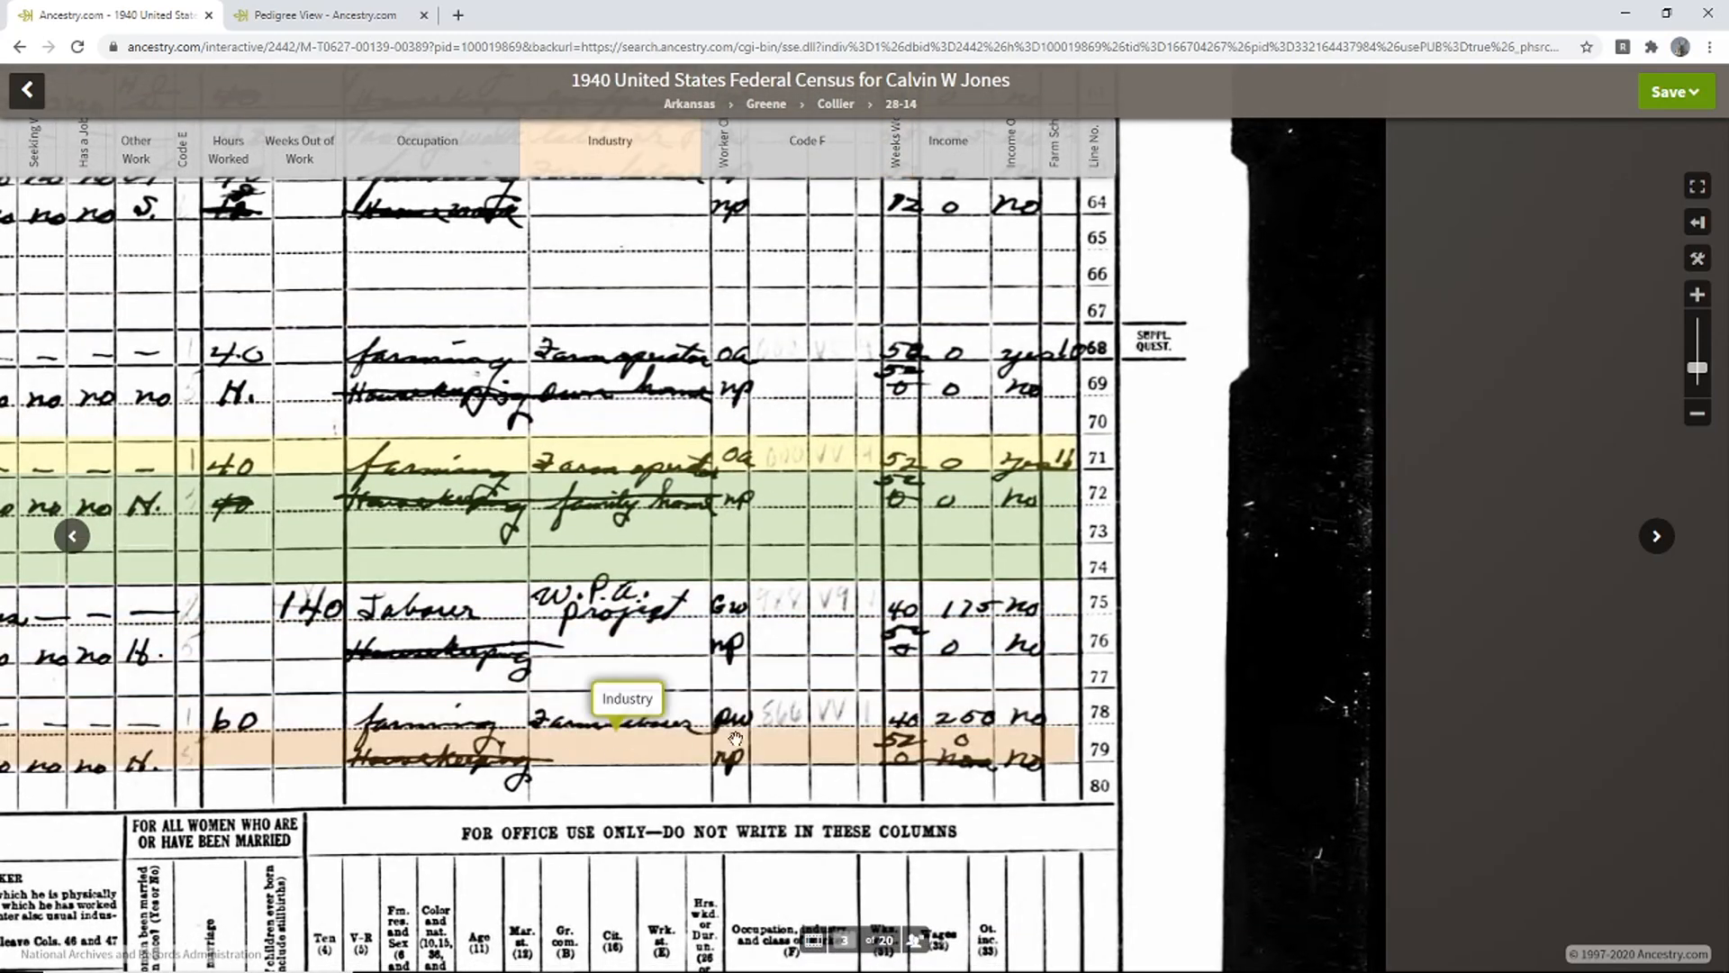
drag(919, 512, 932, 579)
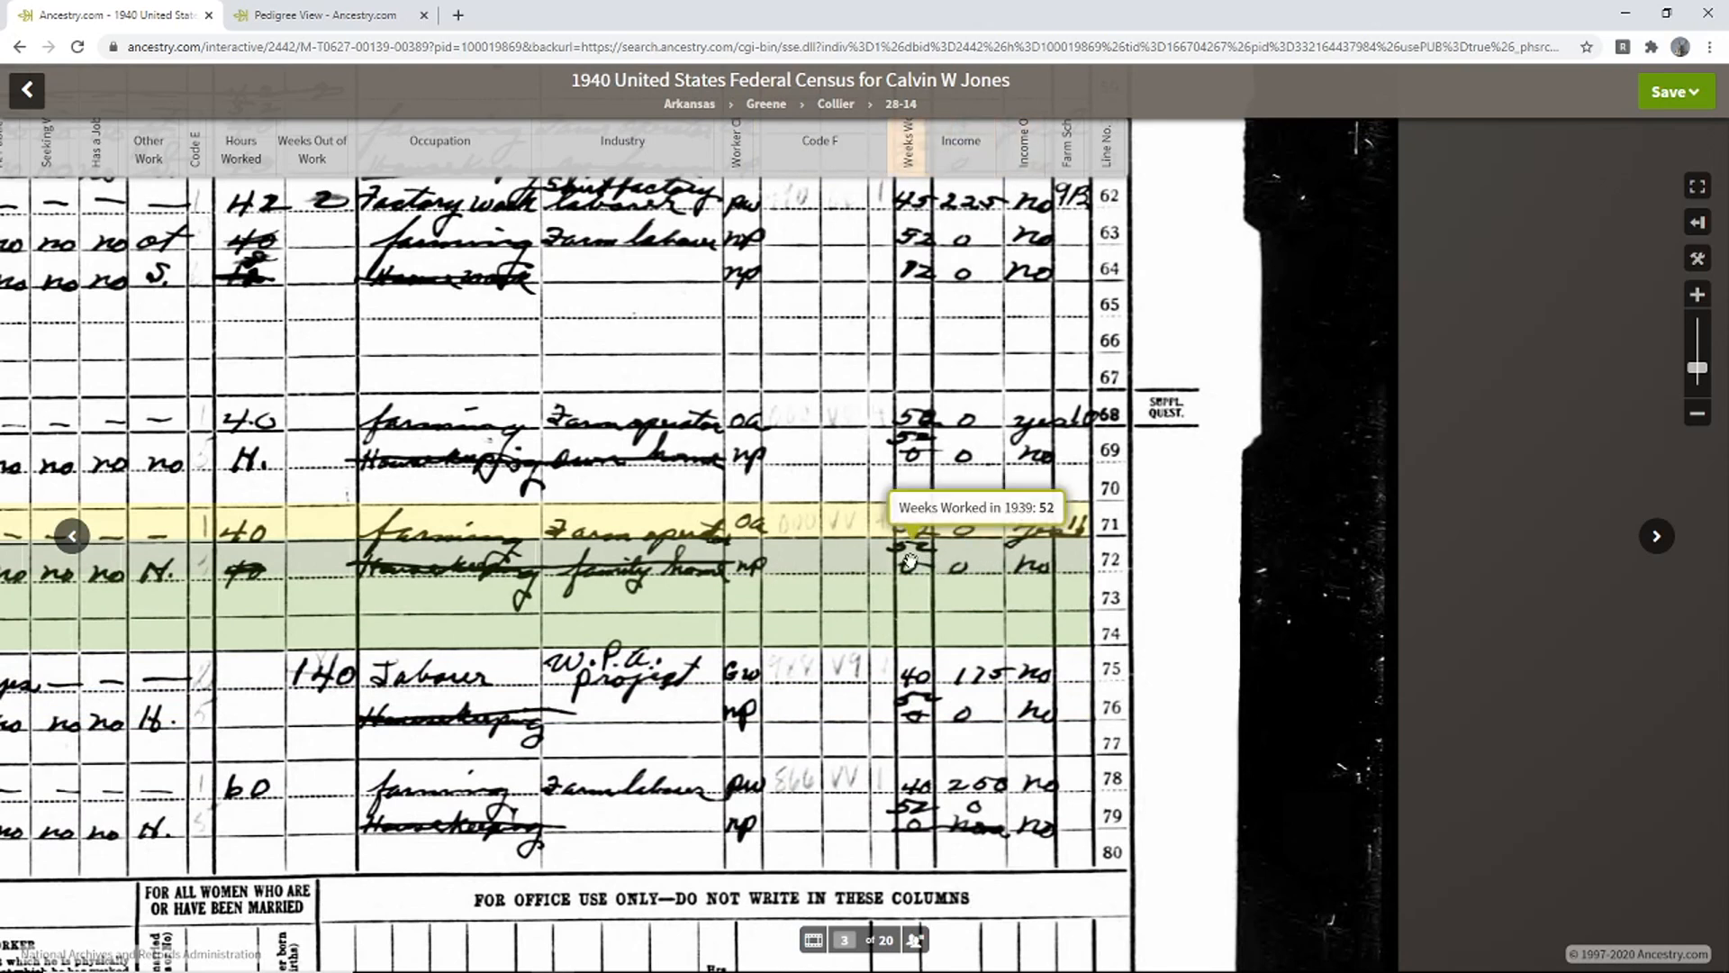
drag(759, 590, 1092, 586)
drag(662, 586, 1091, 585)
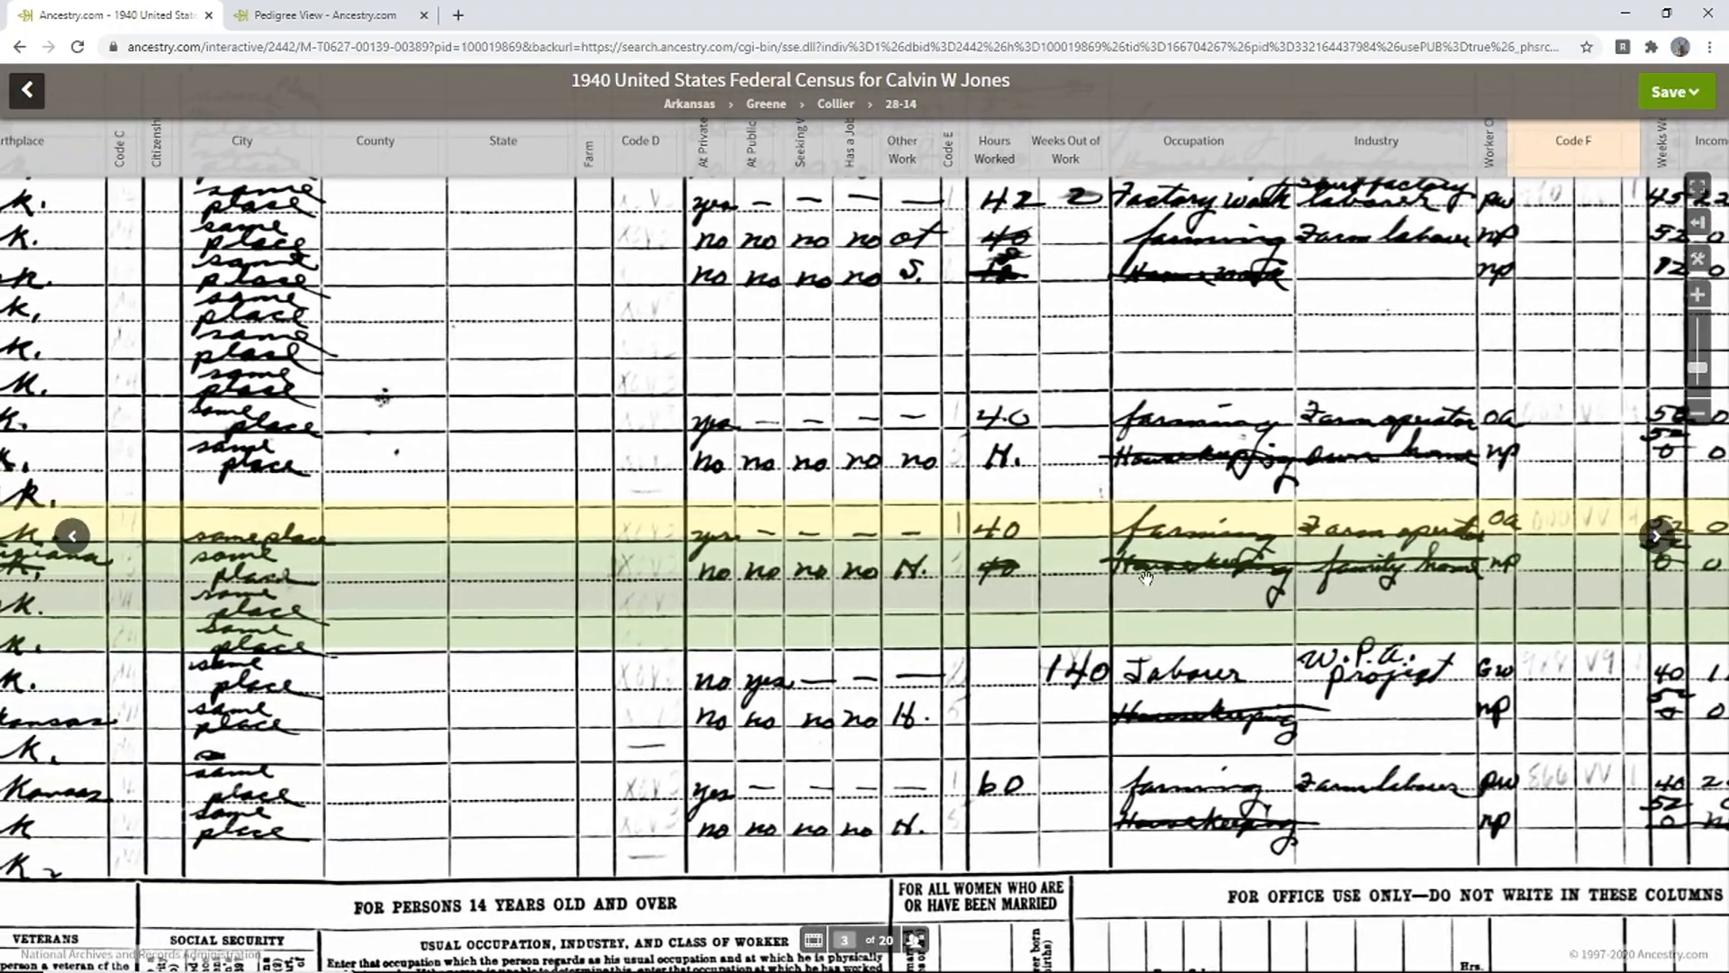
drag(748, 587, 1242, 595)
drag(381, 611, 948, 621)
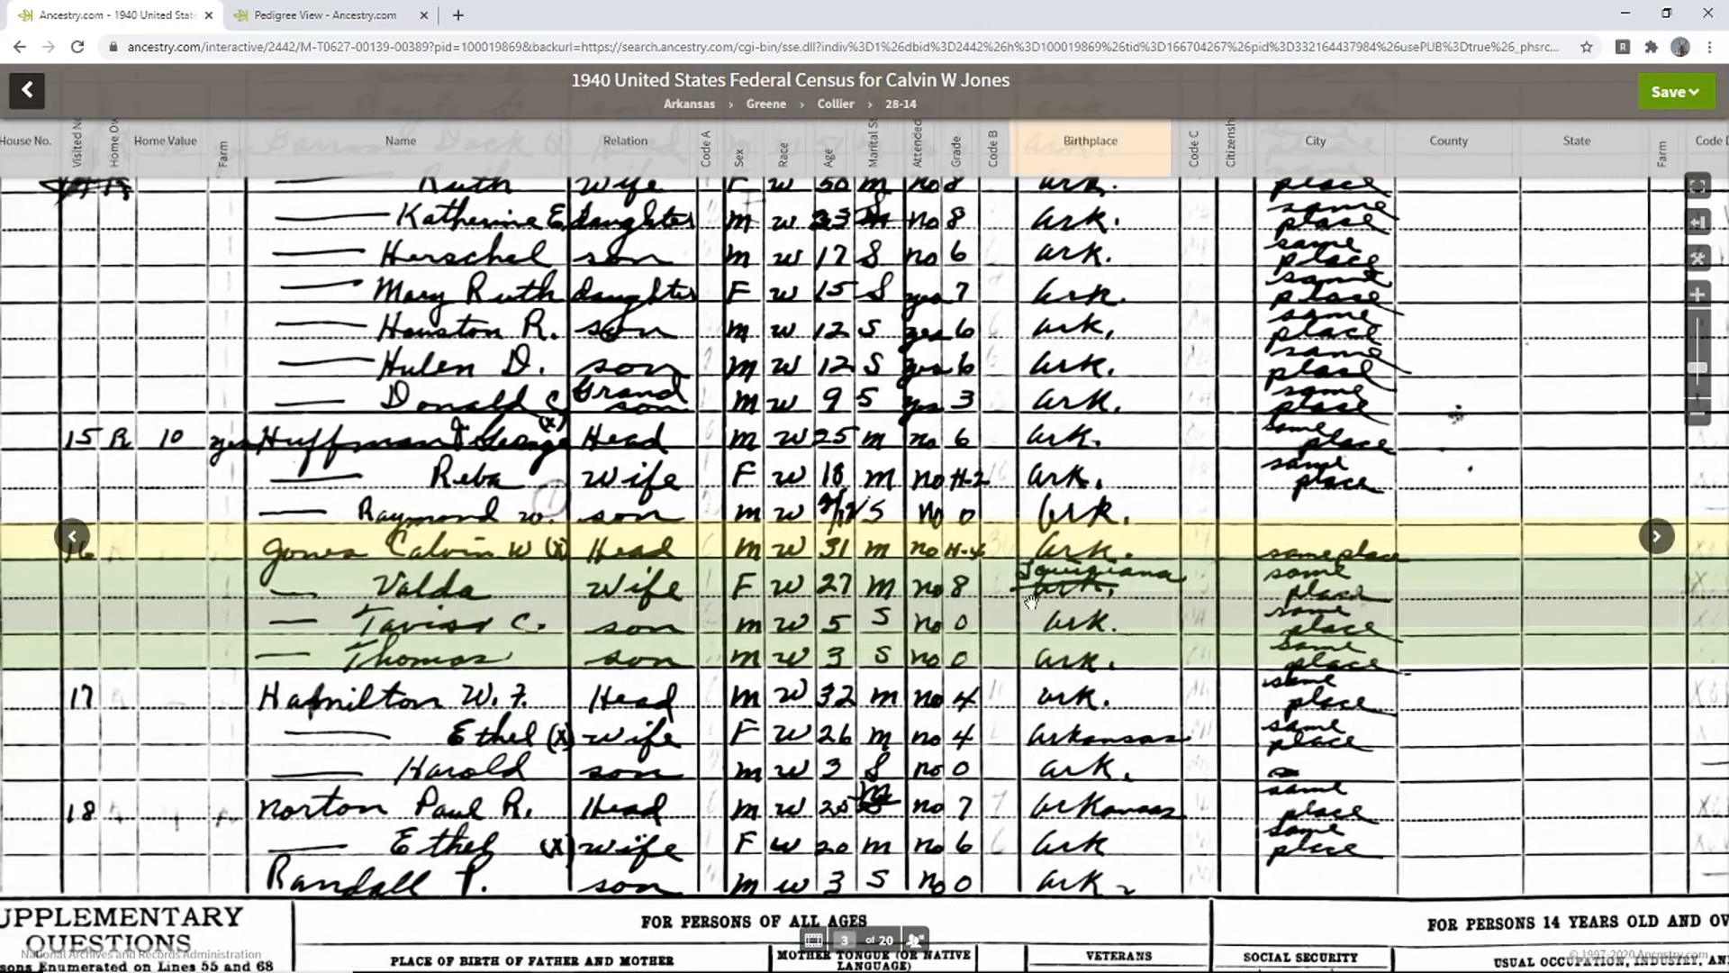
drag(662, 622, 619, 621)
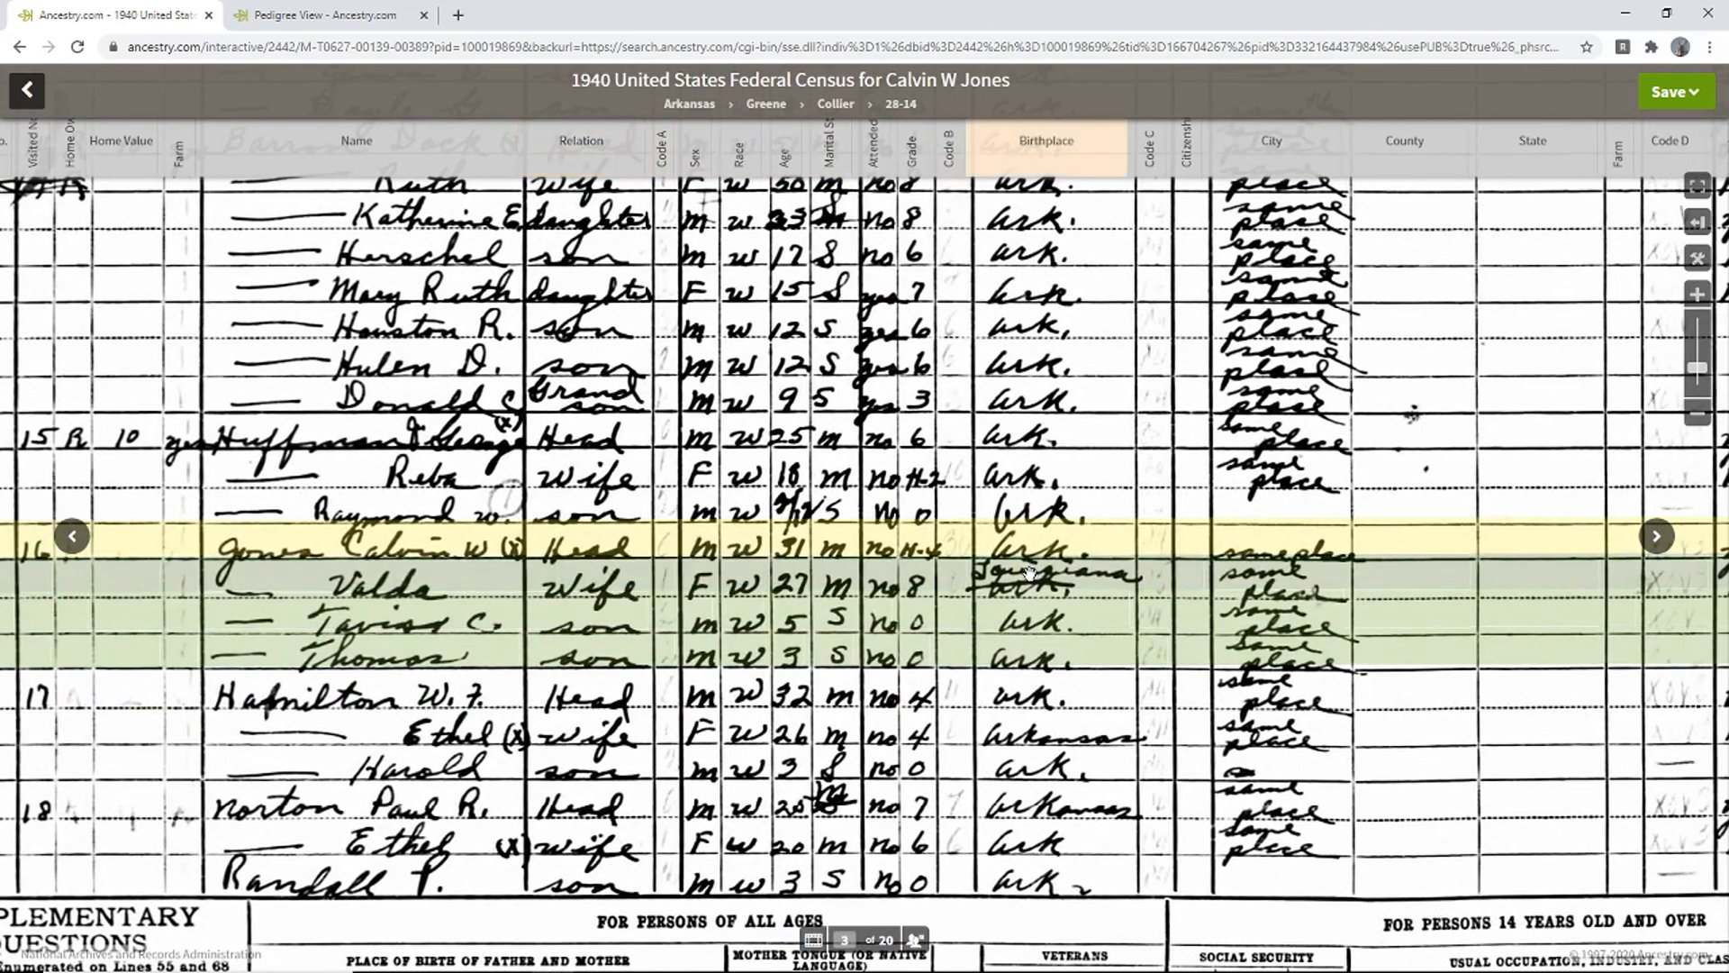
mouse_move(1020, 567)
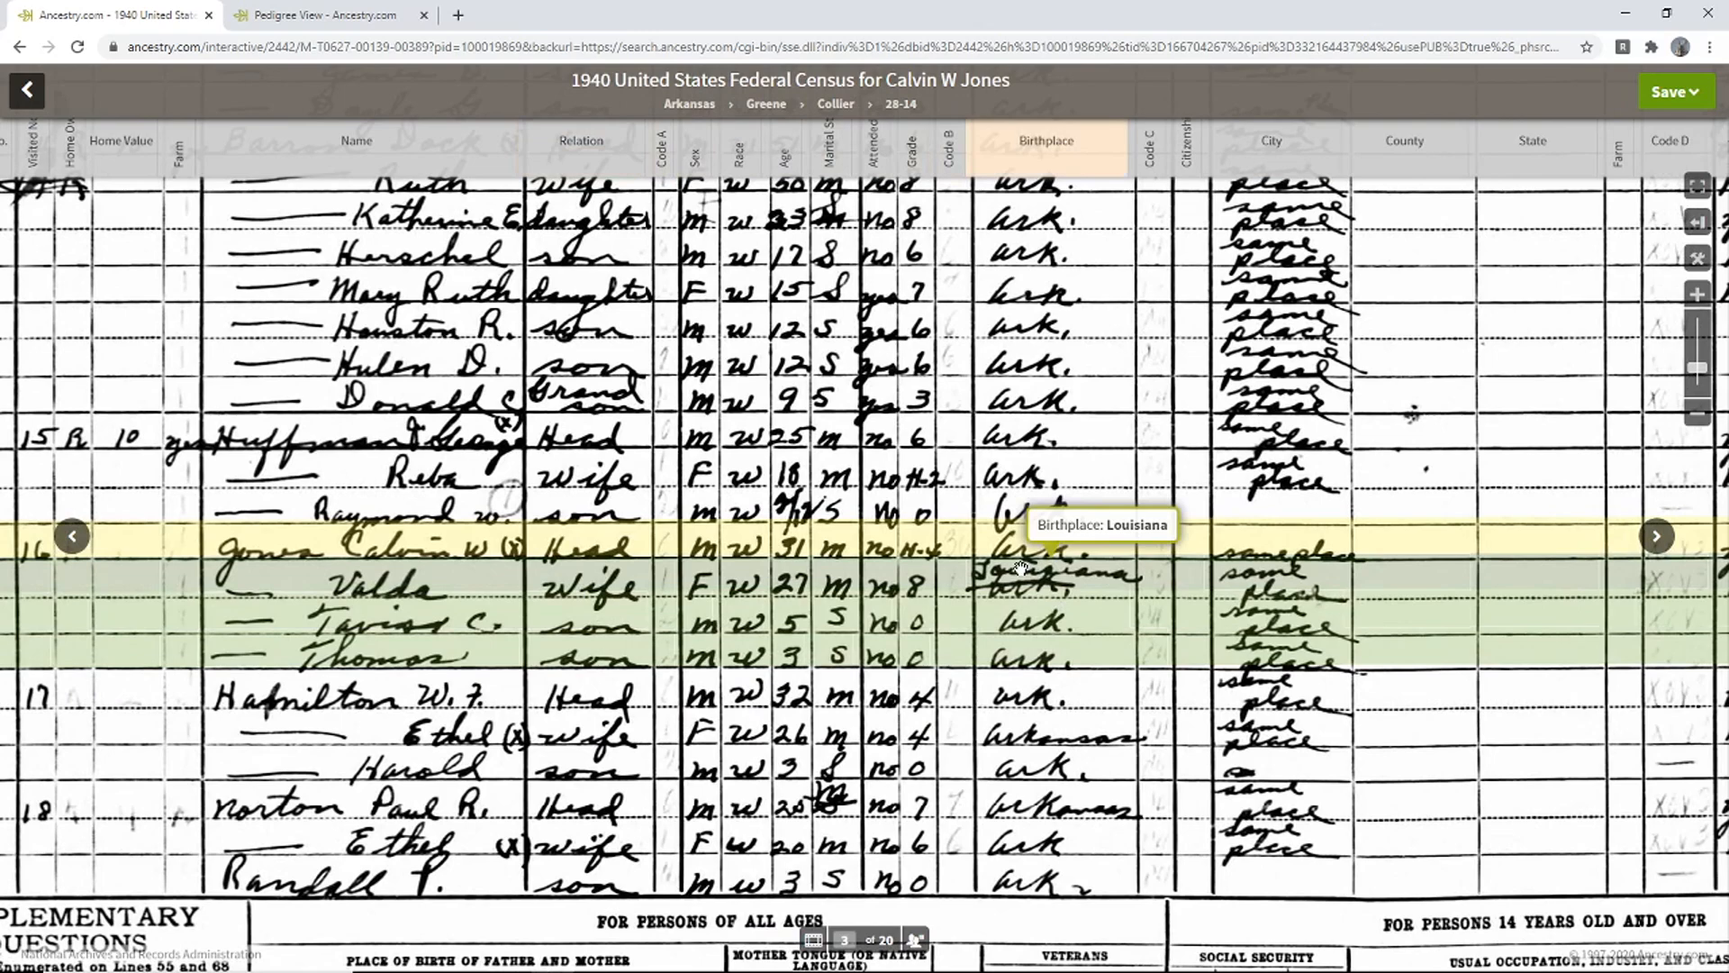
drag(1121, 688, 1032, 678)
mouse_move(1032, 677)
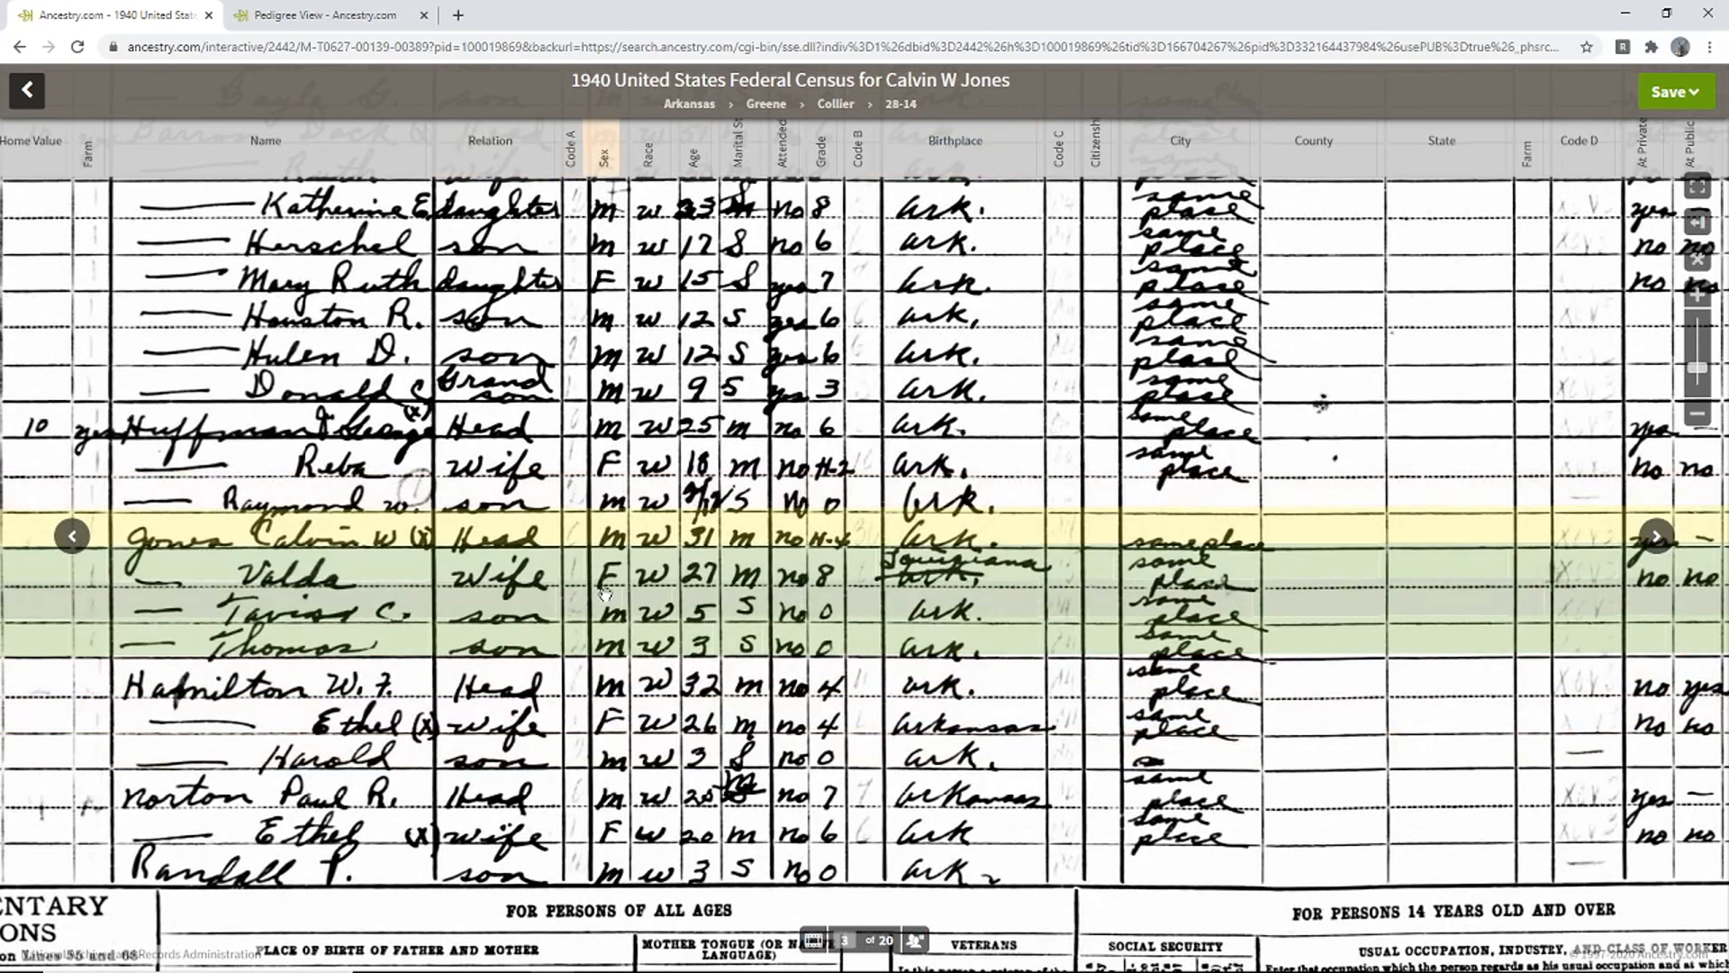
click(320, 15)
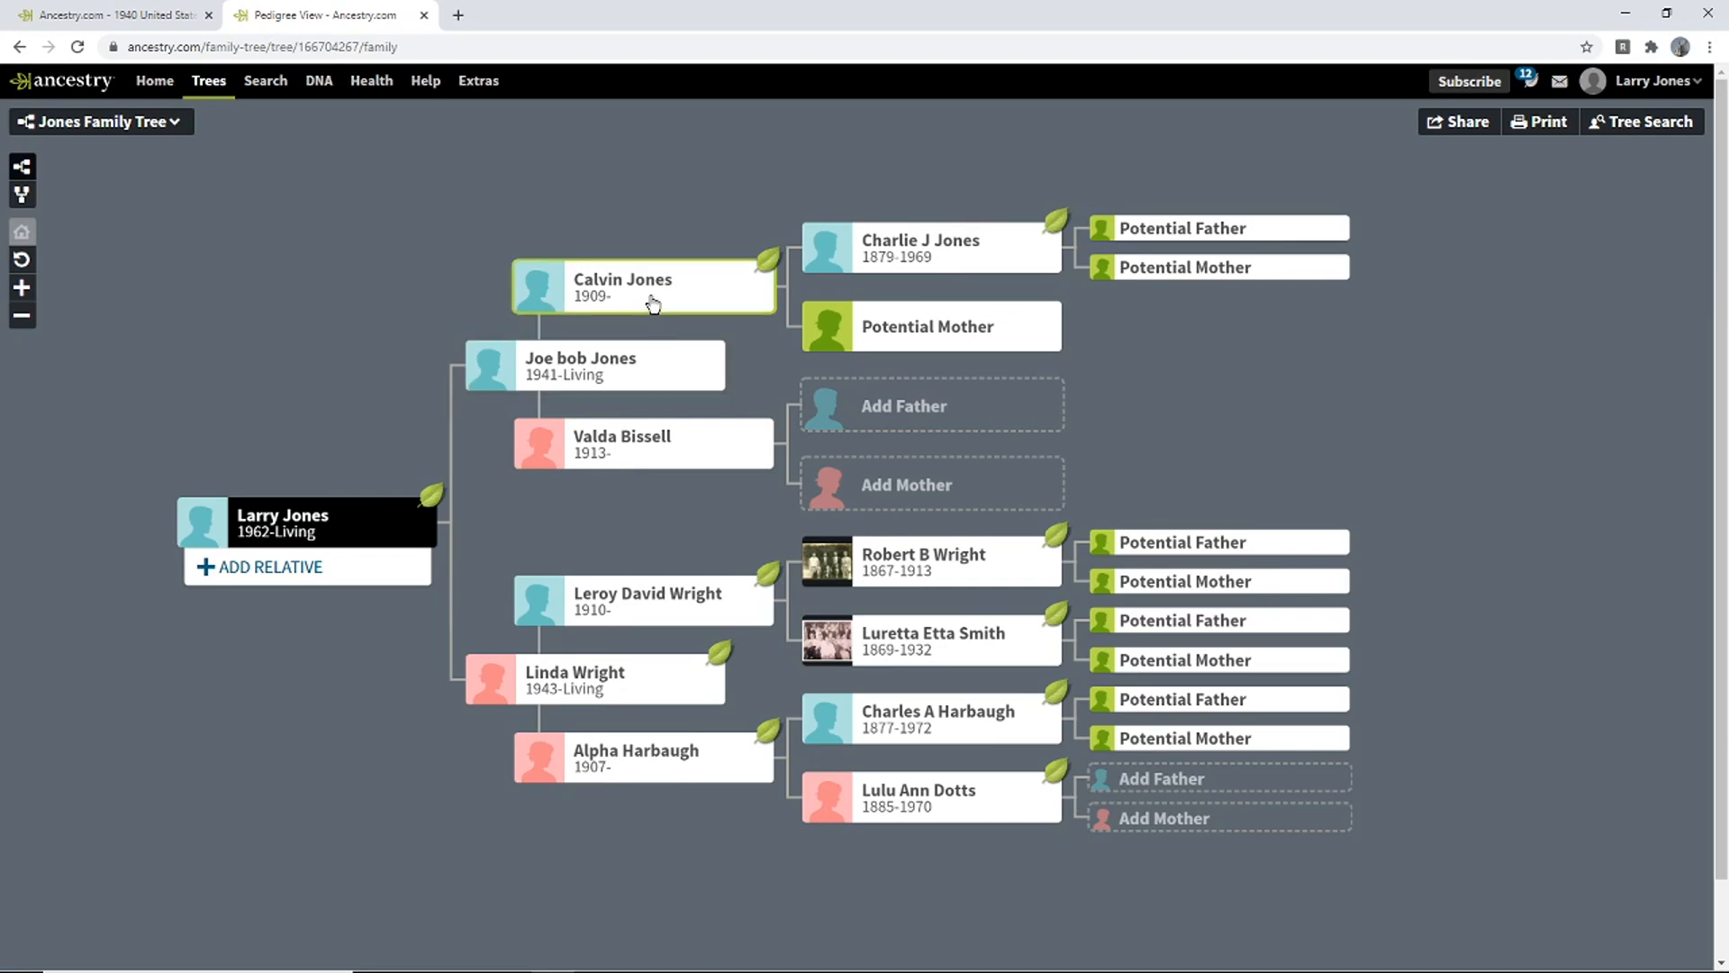
click(870, 326)
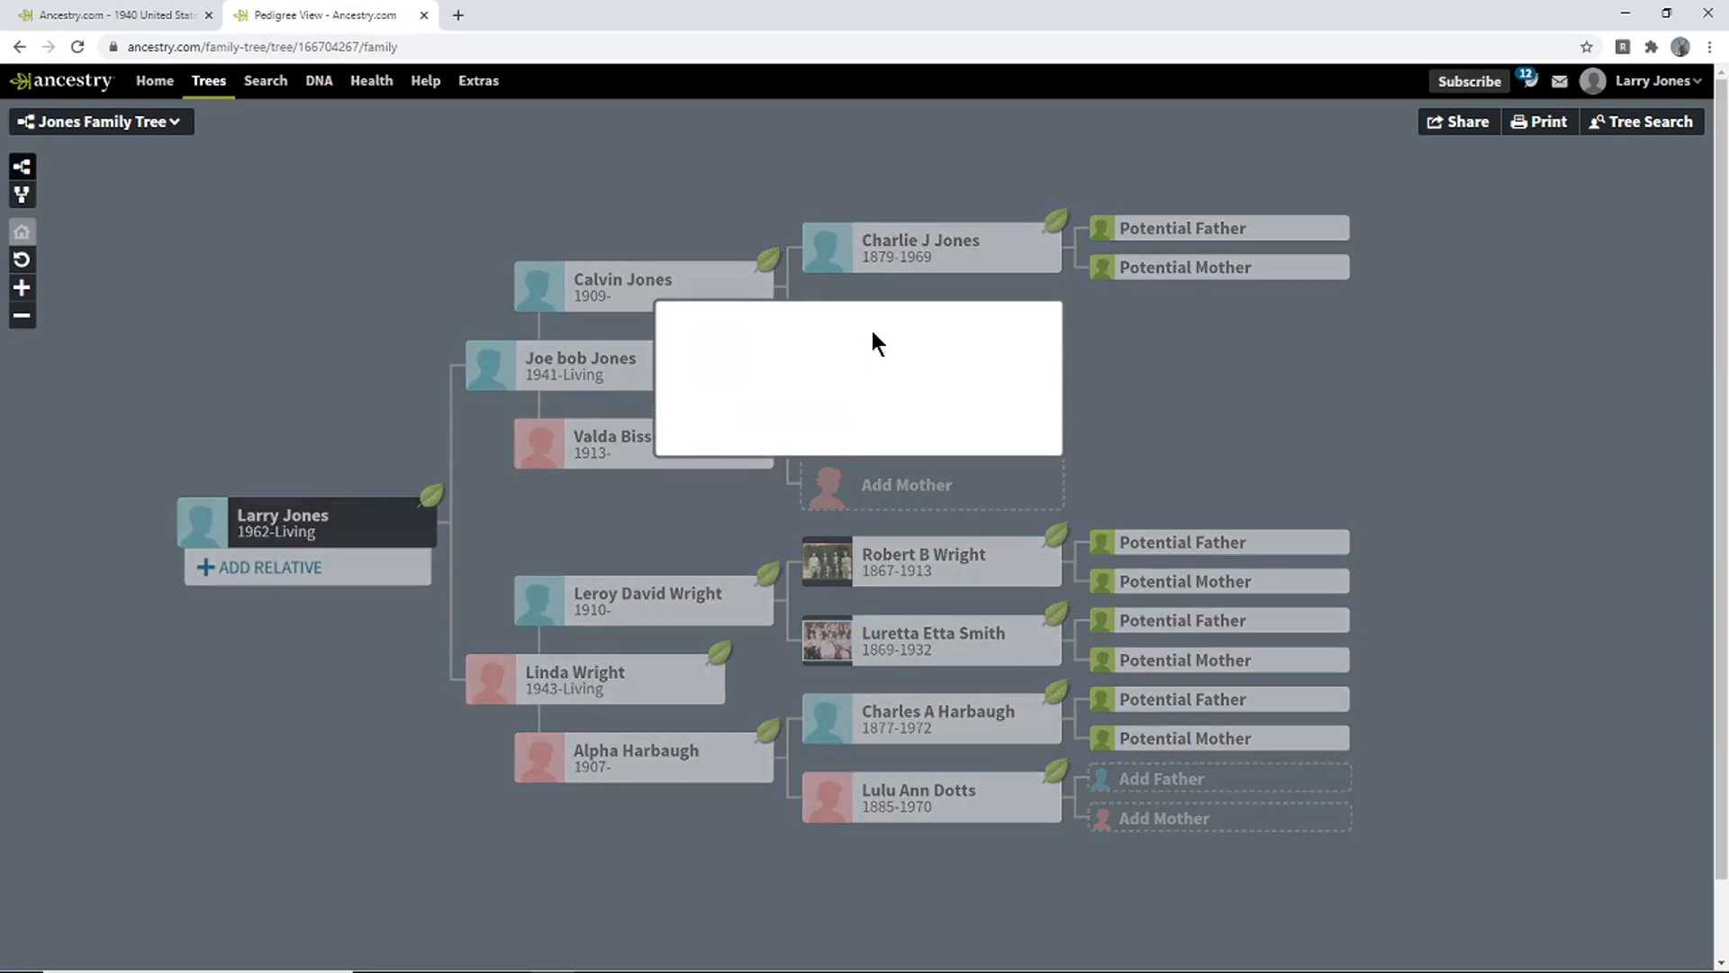
click(793, 420)
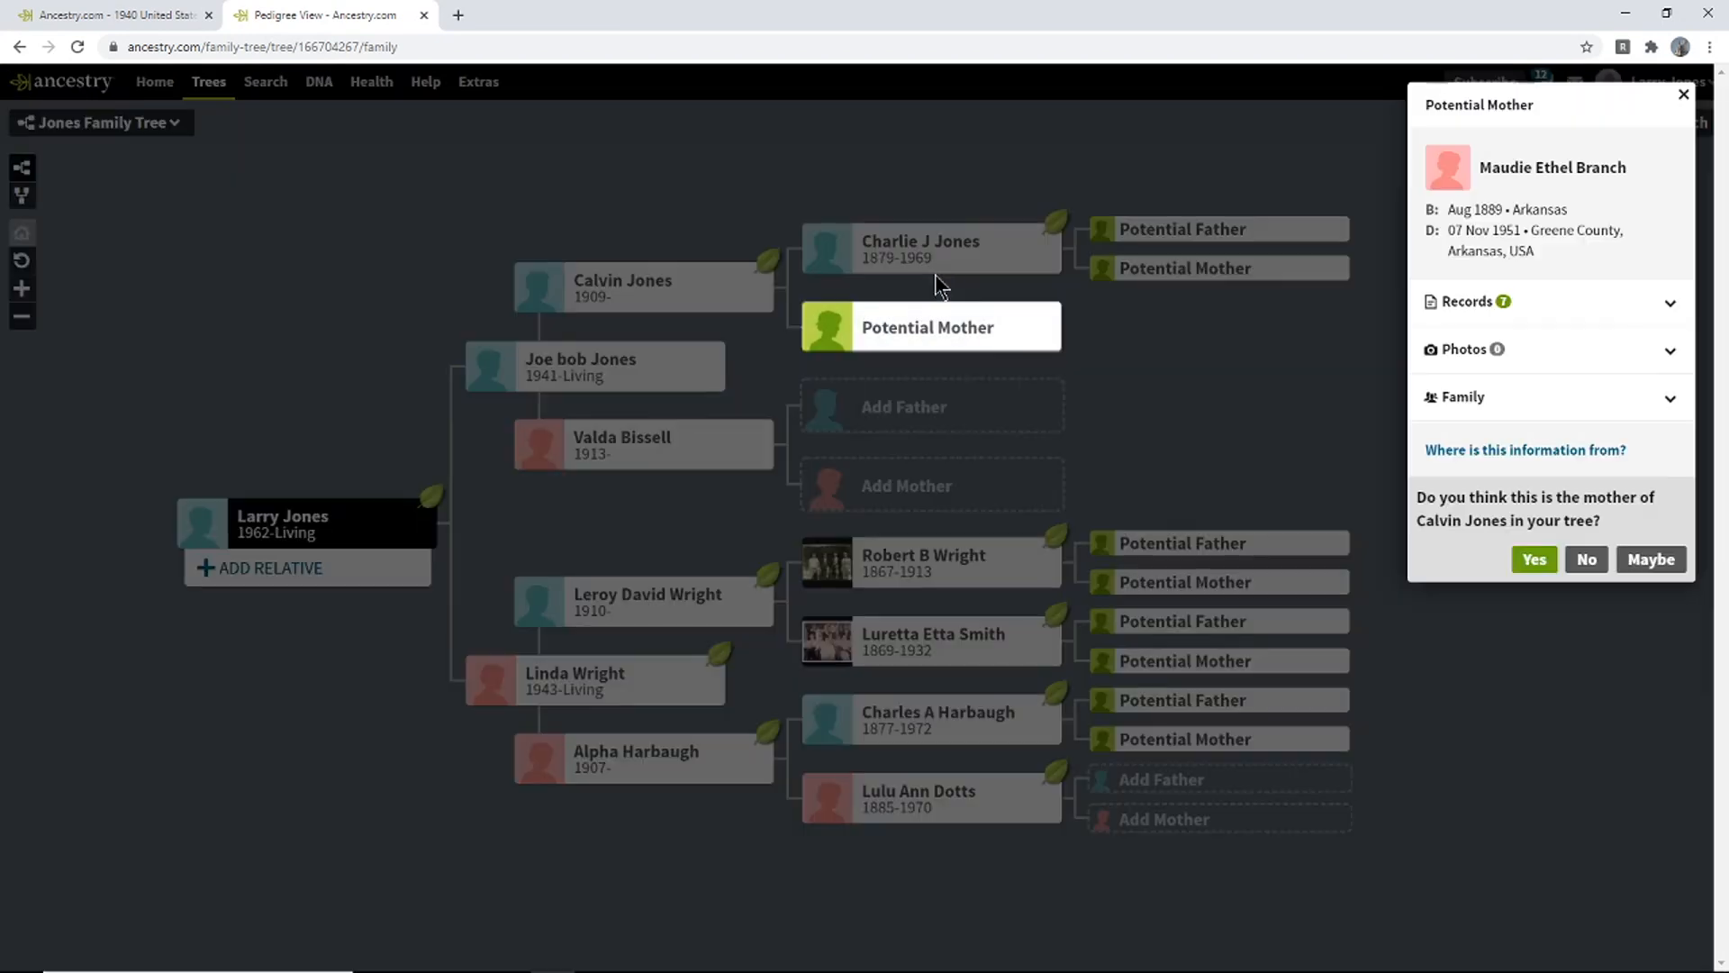
click(1640, 309)
drag(1524, 209, 1479, 209)
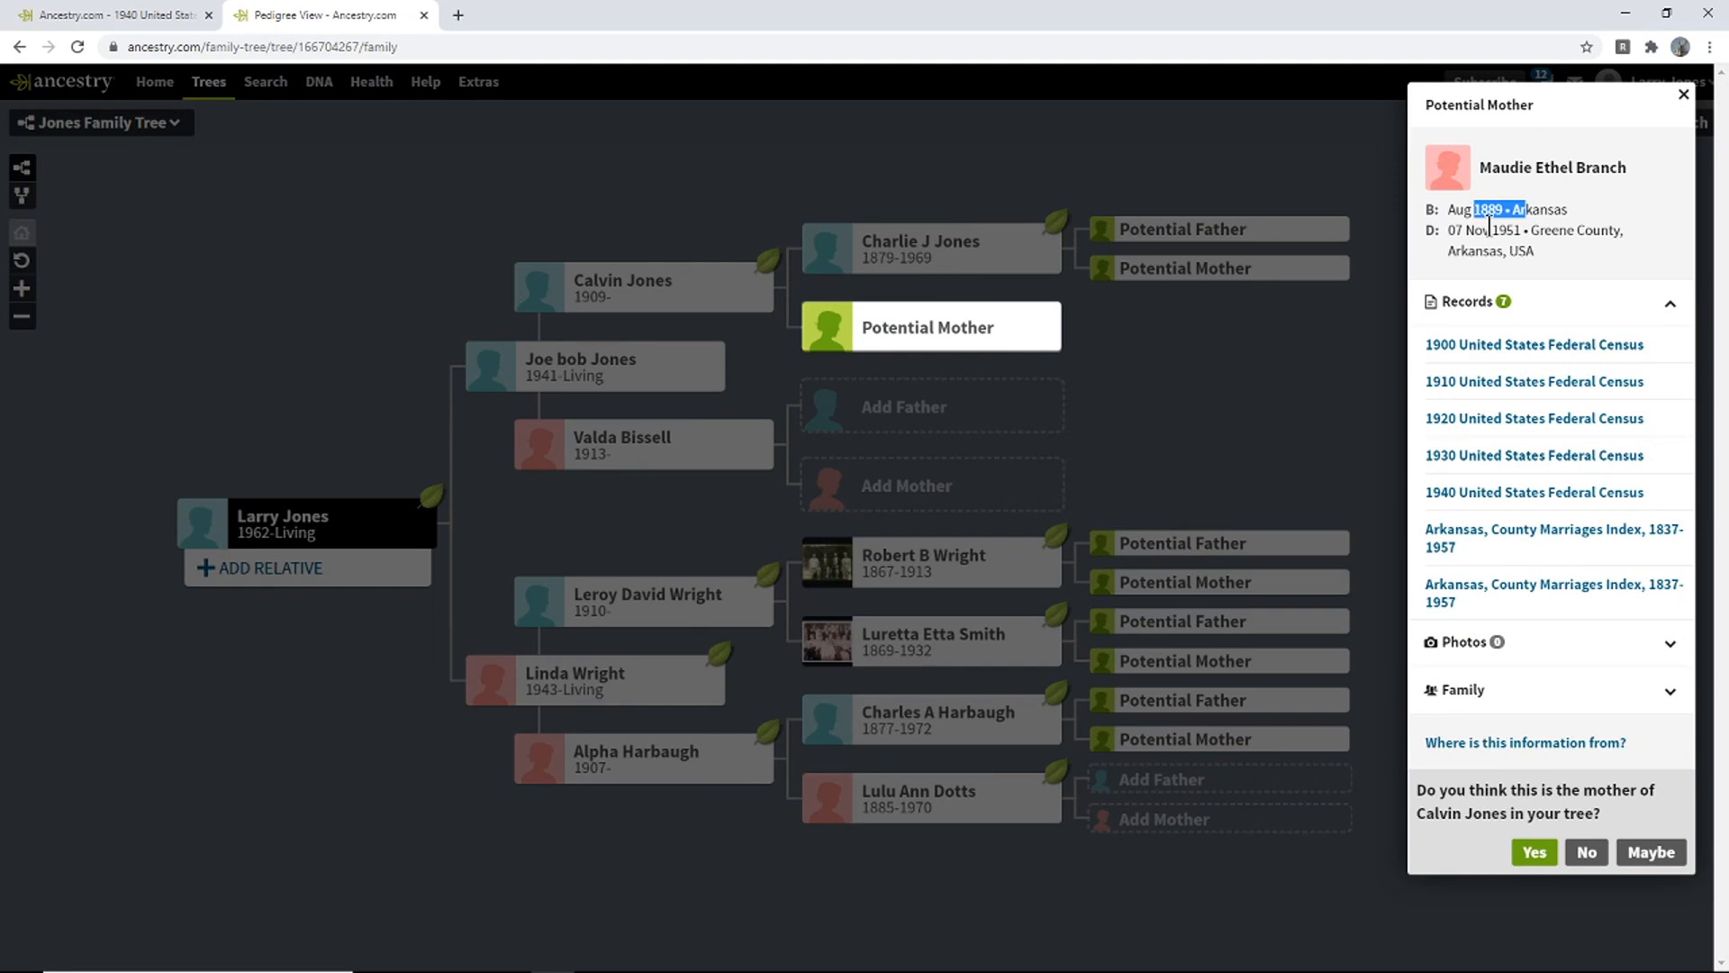
drag(1513, 251, 1491, 230)
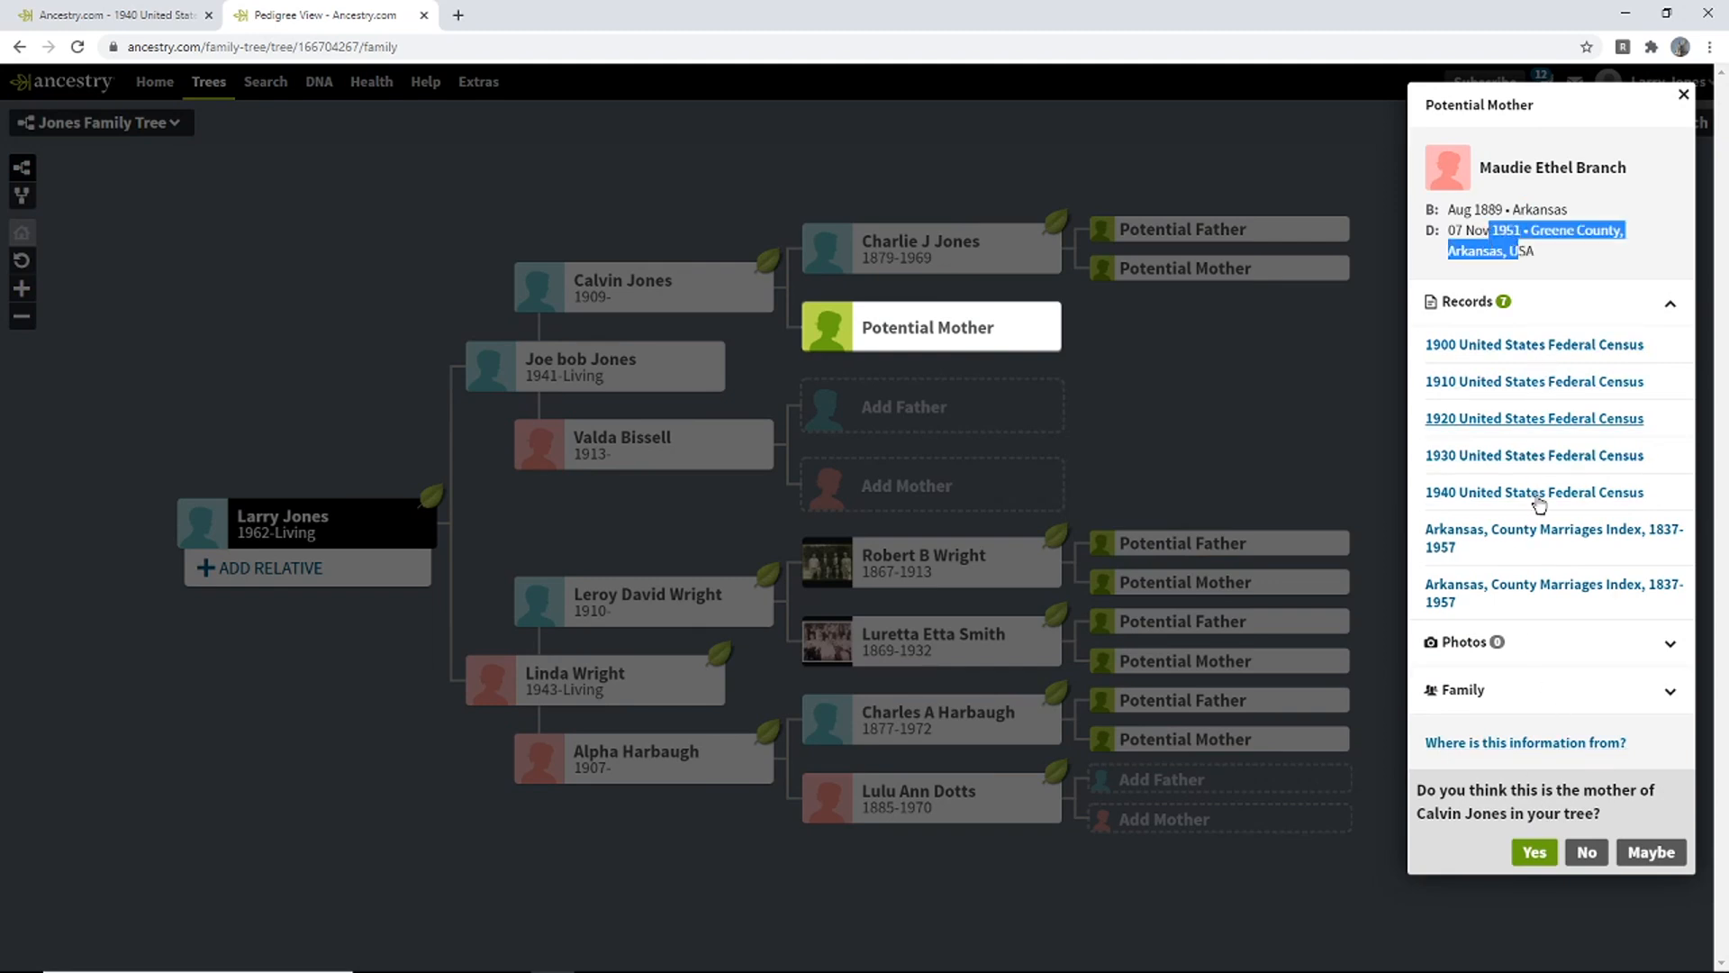
click(1644, 700)
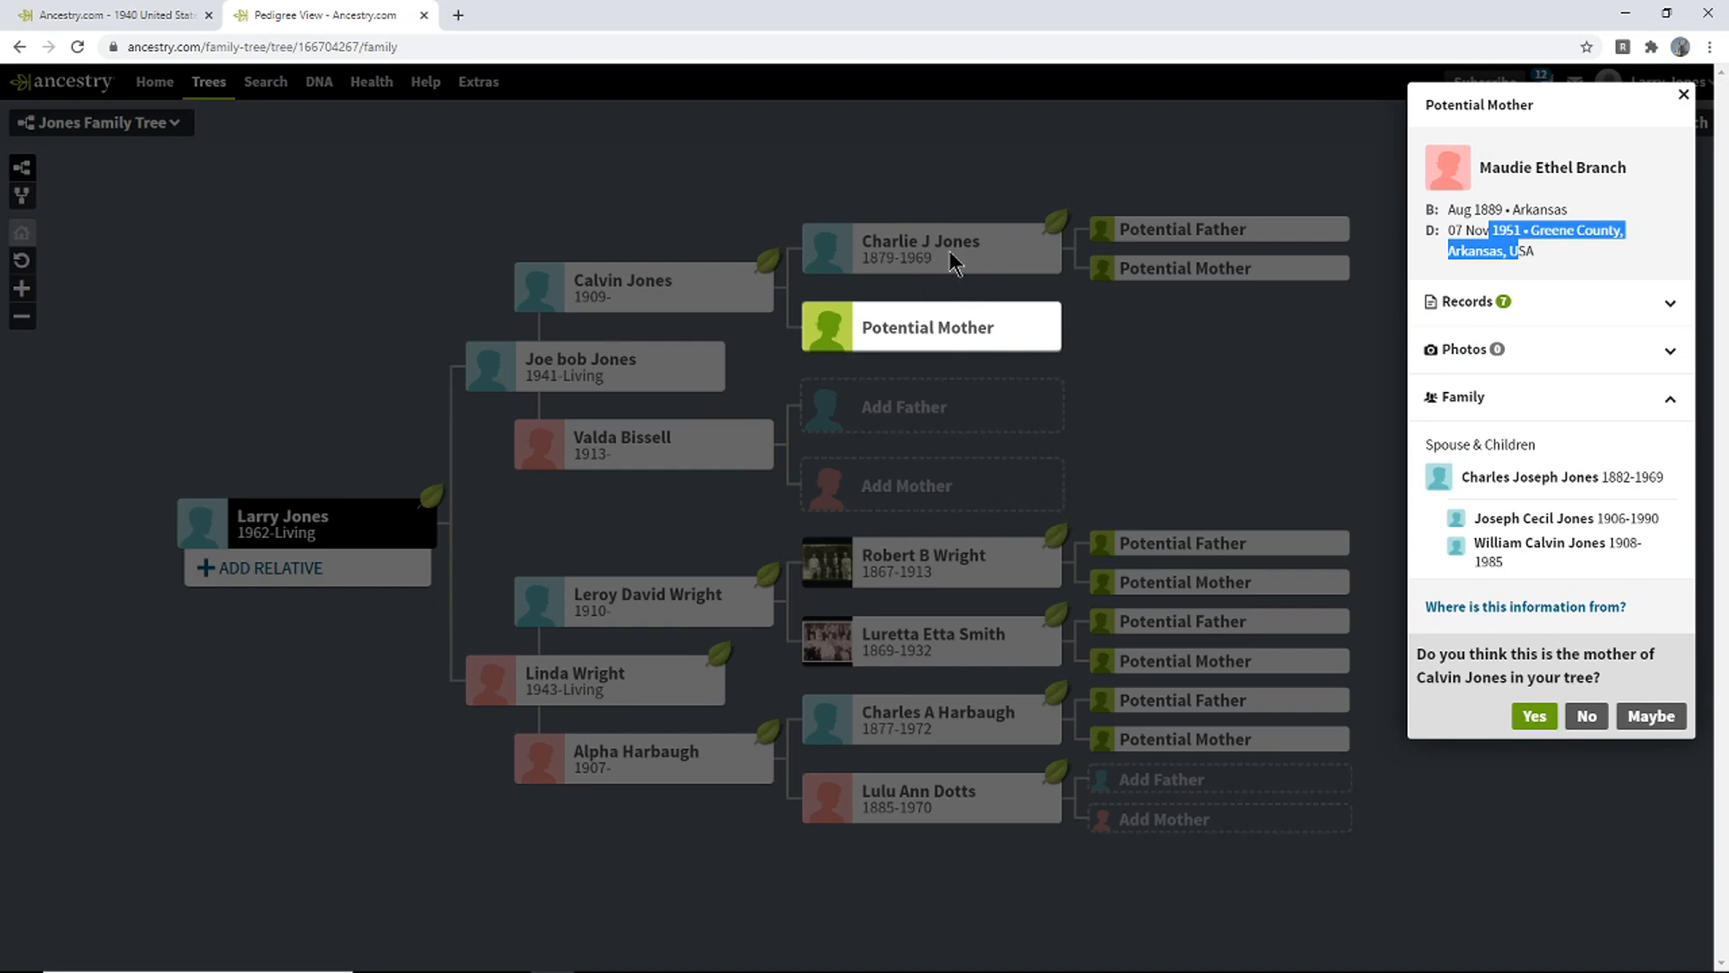
drag(1571, 519, 1499, 517)
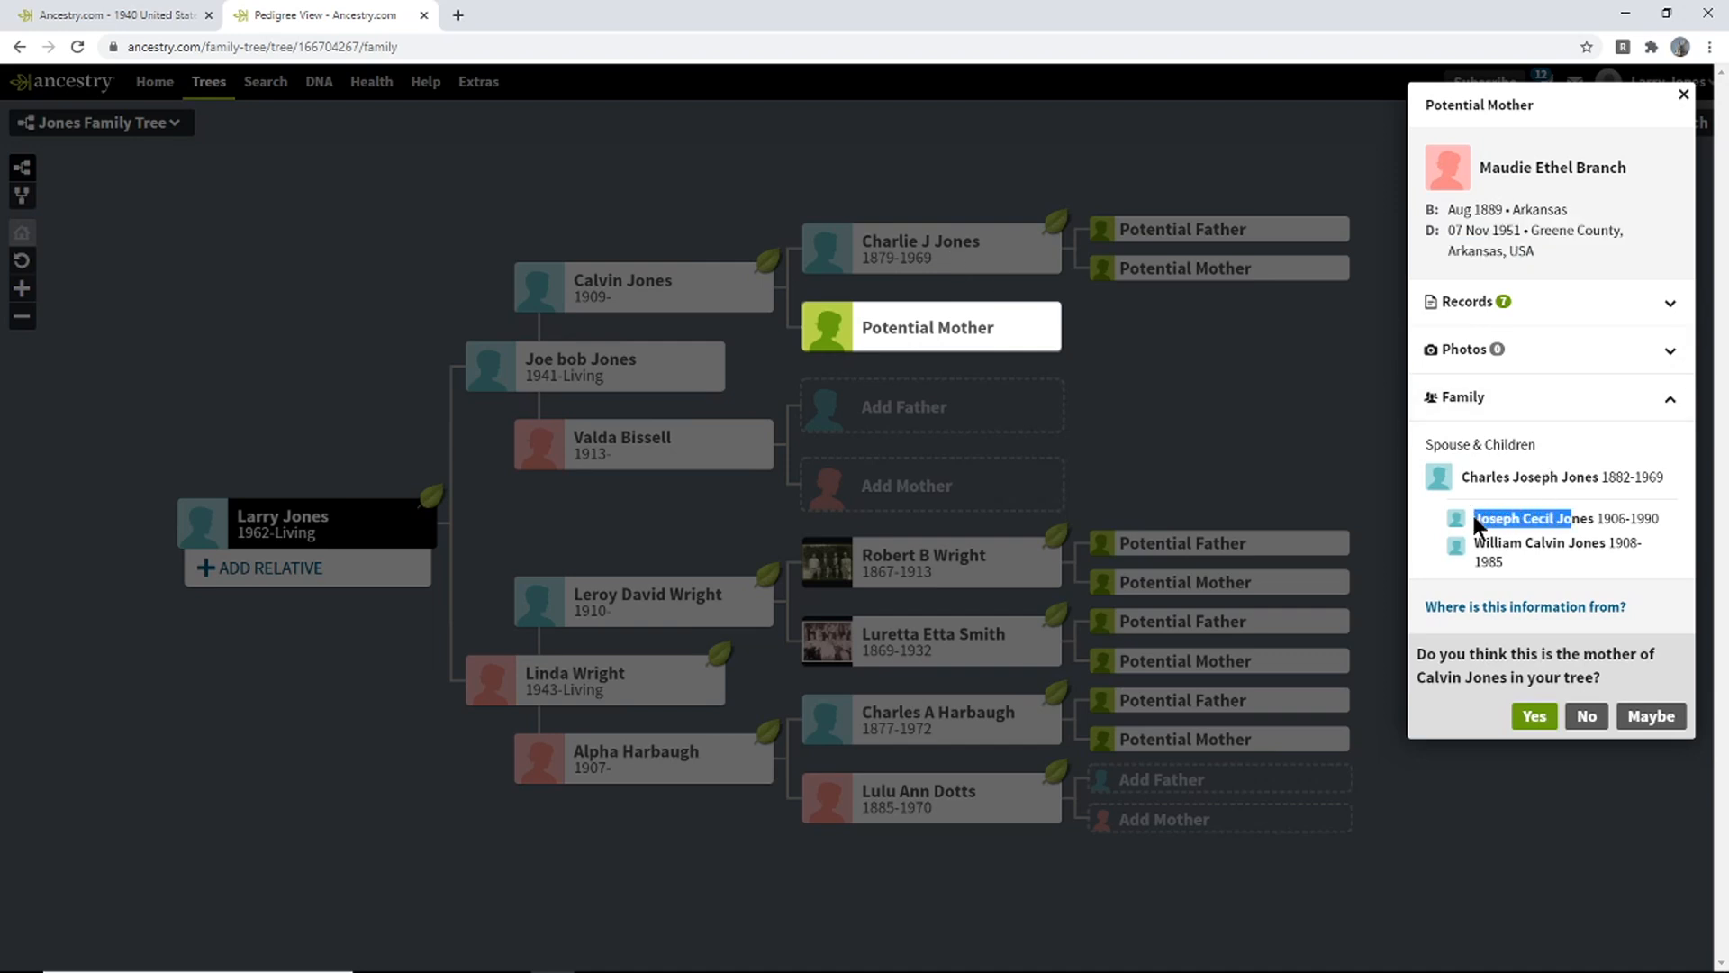
click(1496, 518)
drag(1486, 543, 1631, 543)
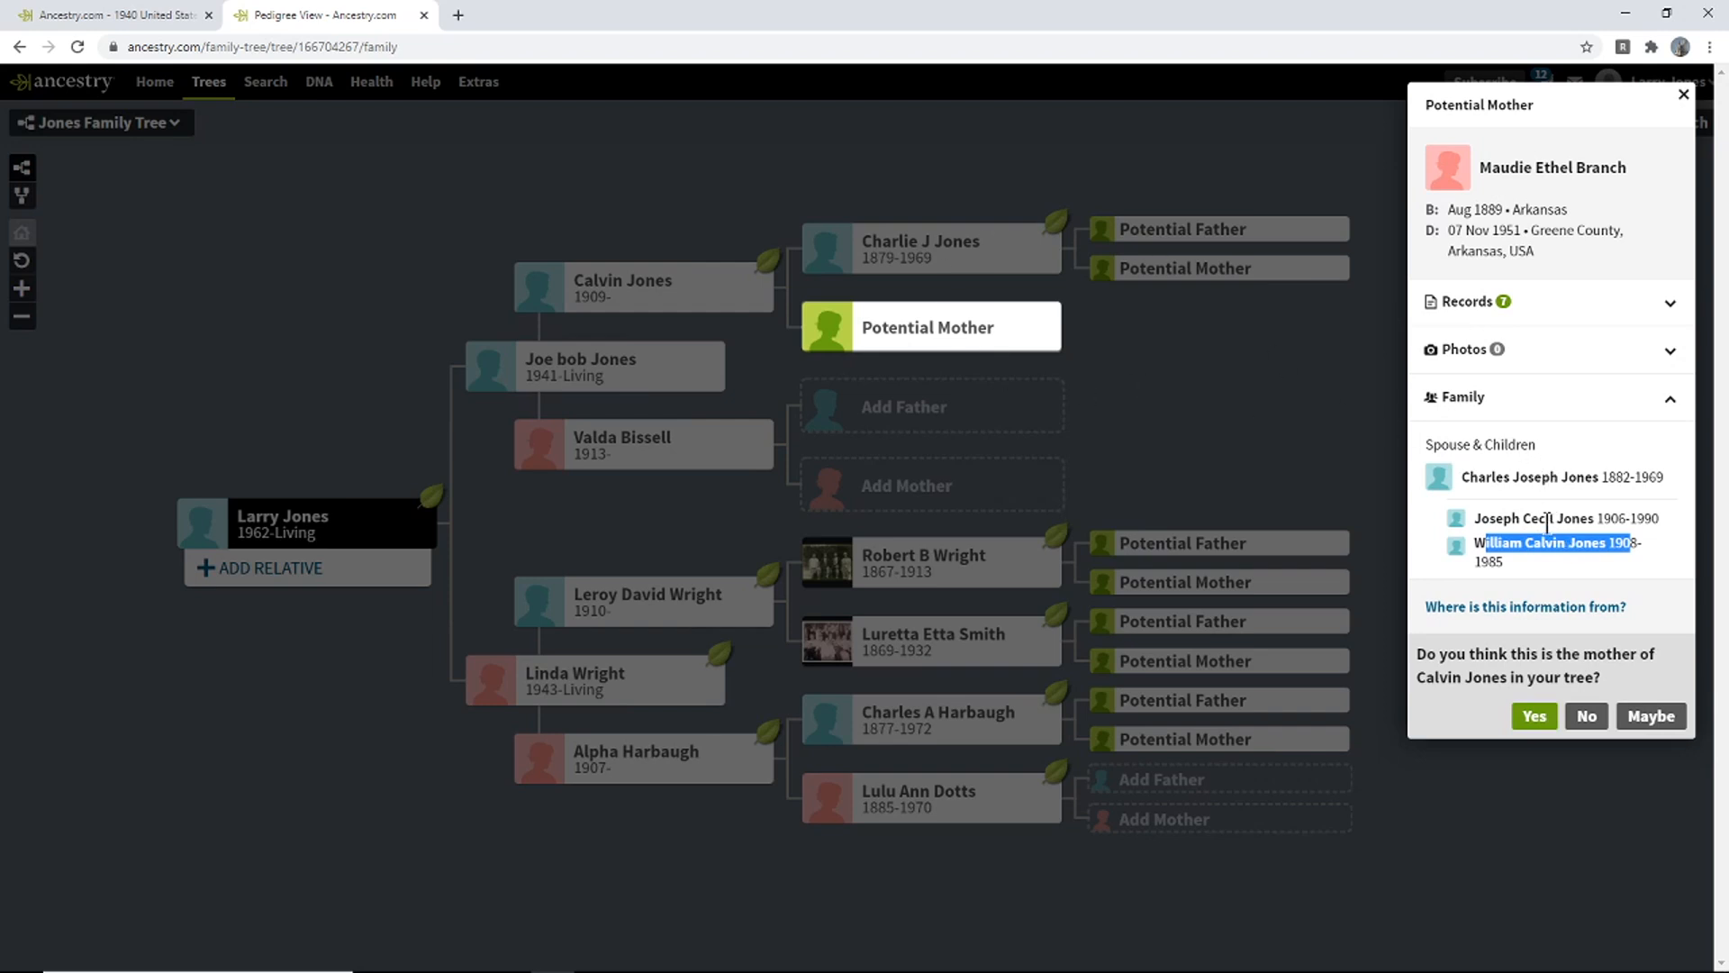
drag(1538, 552, 1469, 516)
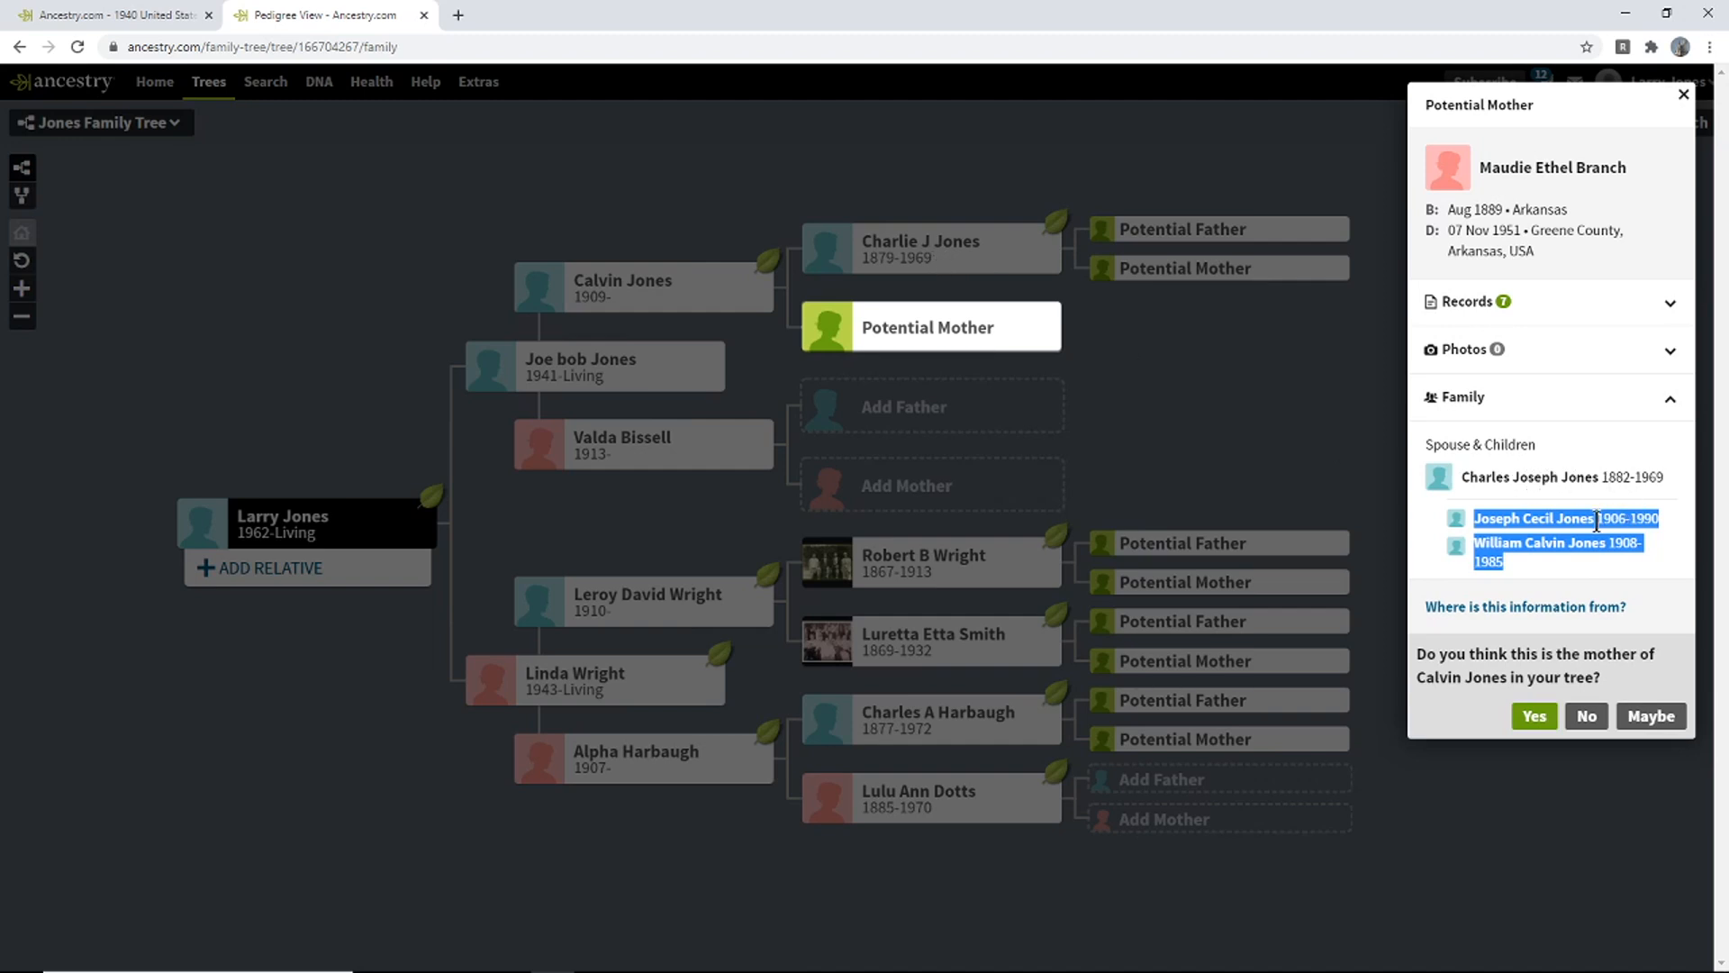
- Try both Arkansas marriage index records, then expand her 1940 census preview
click(1634, 414)
click(1641, 398)
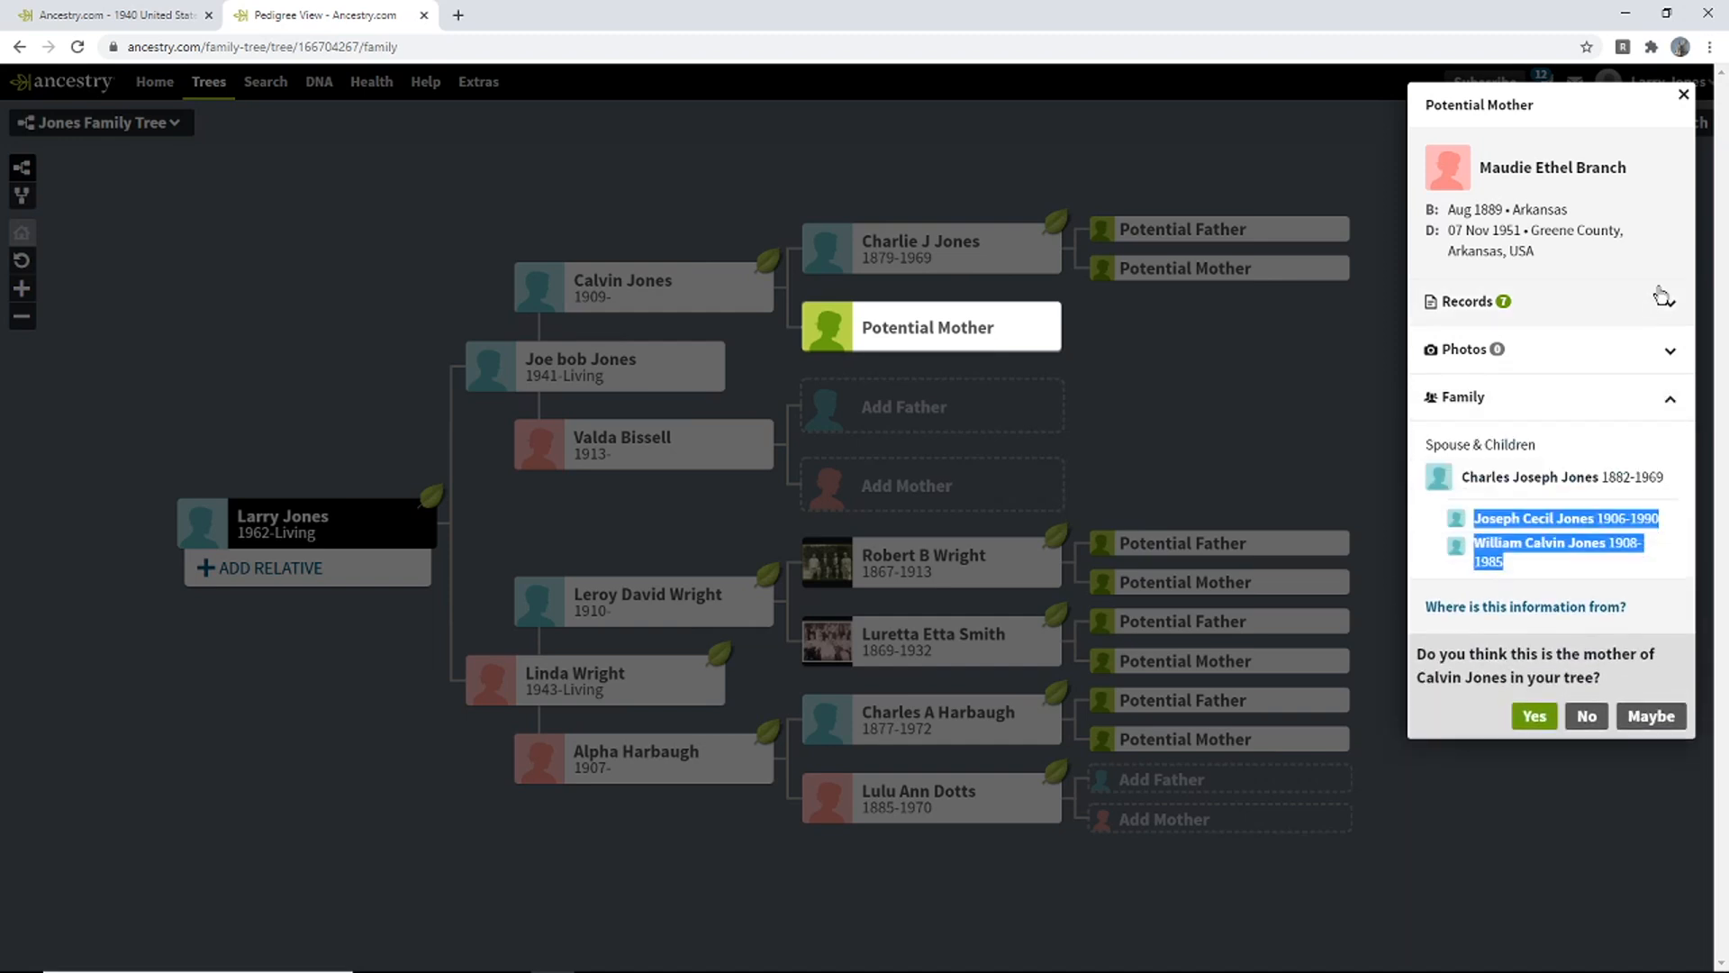
click(1661, 299)
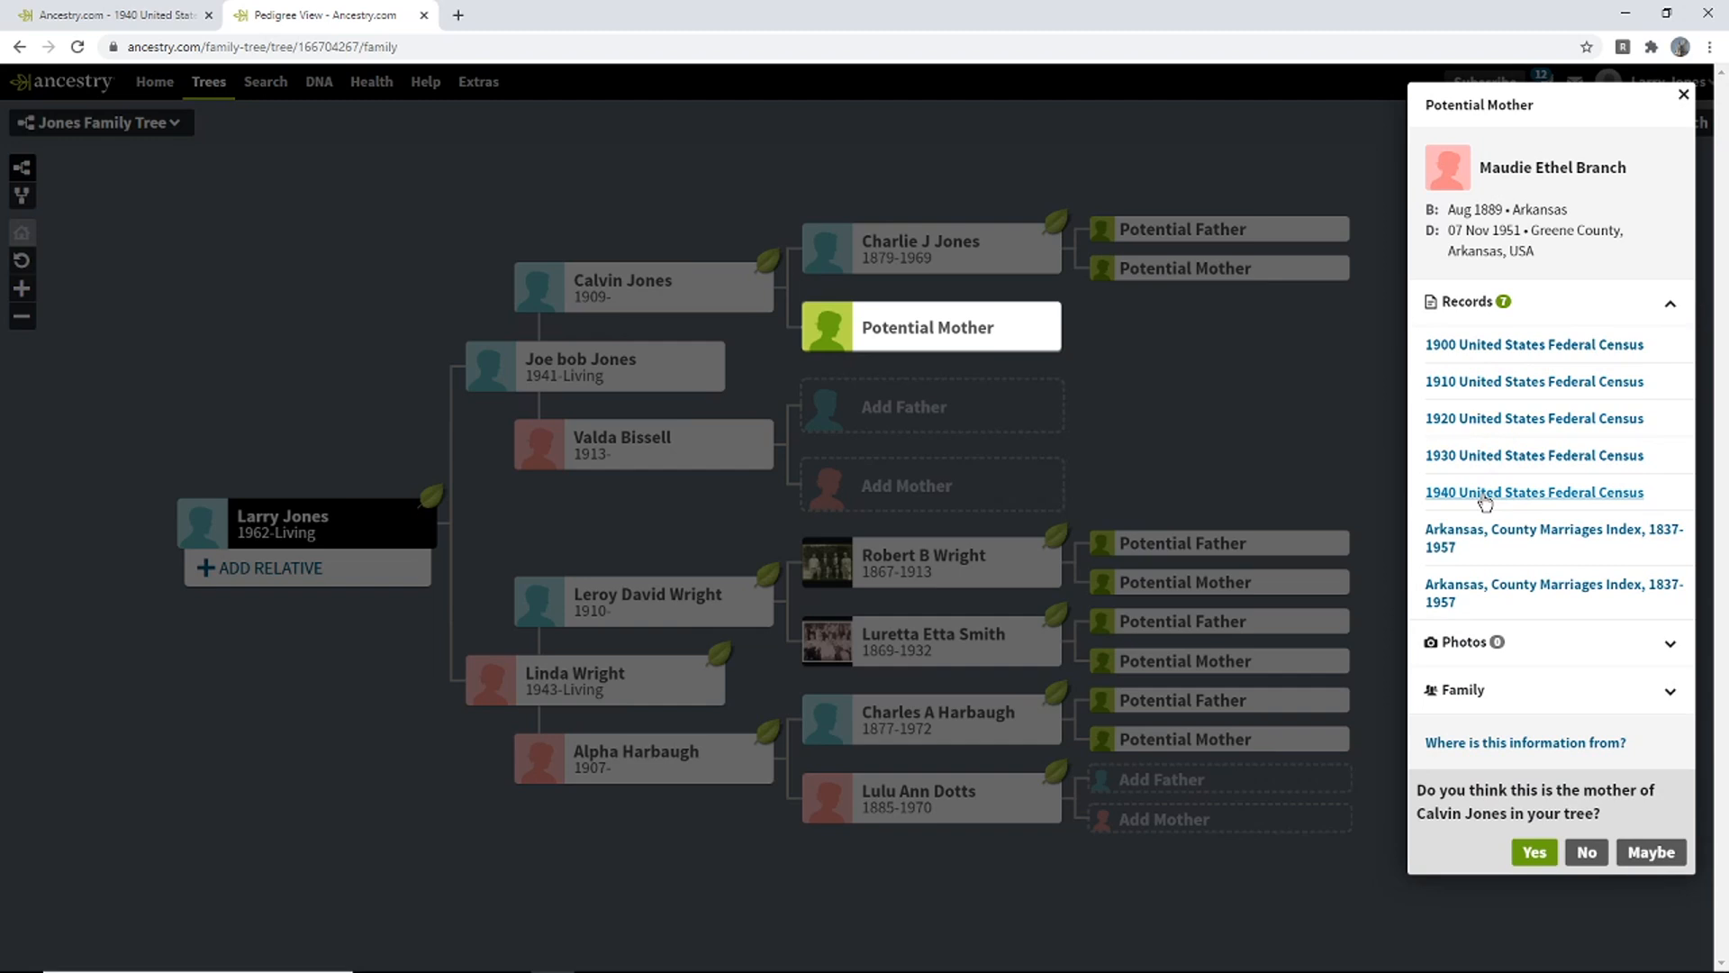
click(1483, 597)
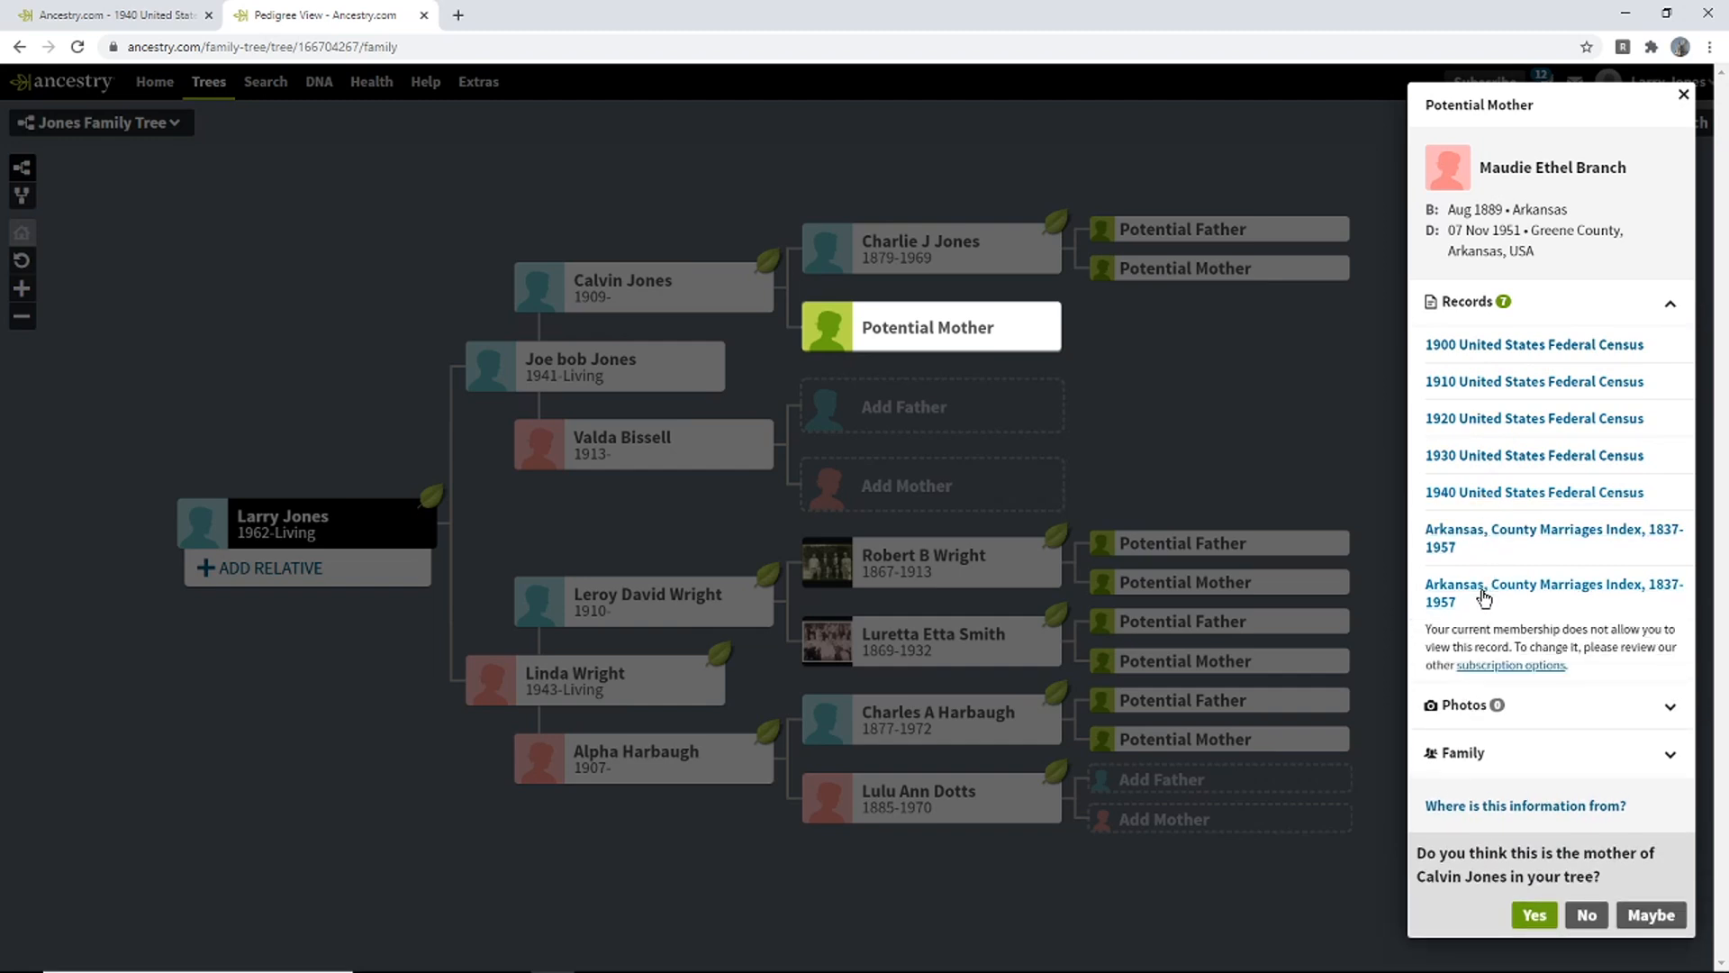
click(1495, 545)
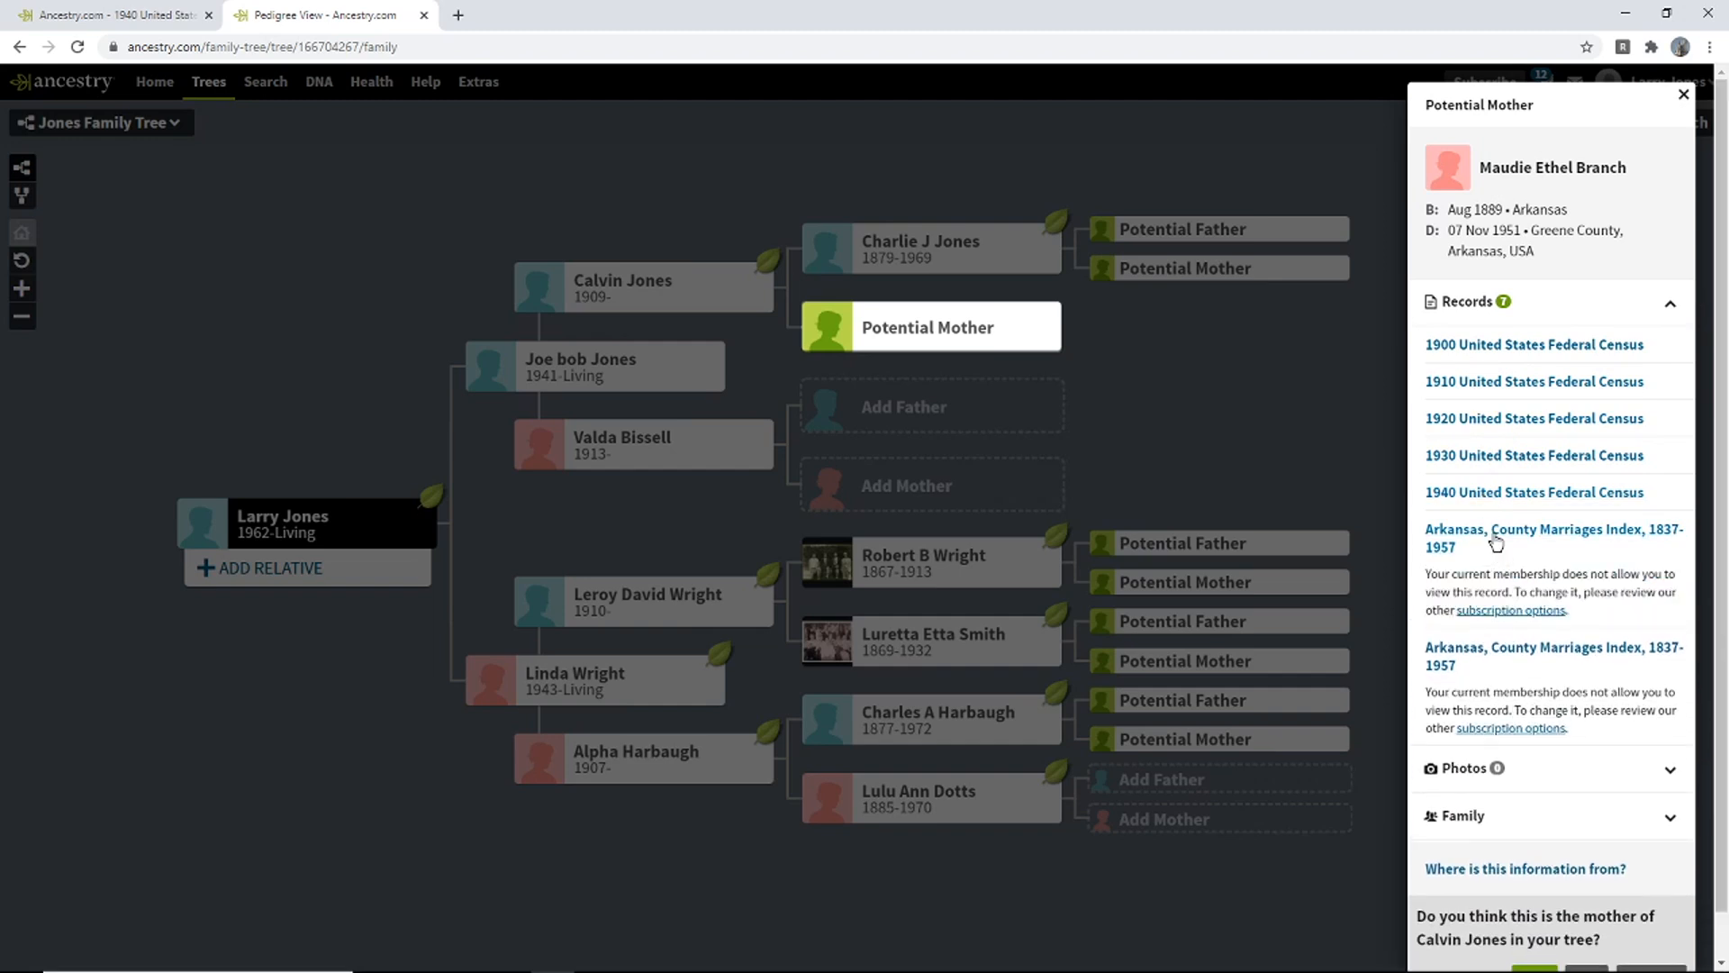
click(1497, 492)
- Try her 1930, 1920, 1910 and 1900 census records, then collapse the Records list
click(1497, 456)
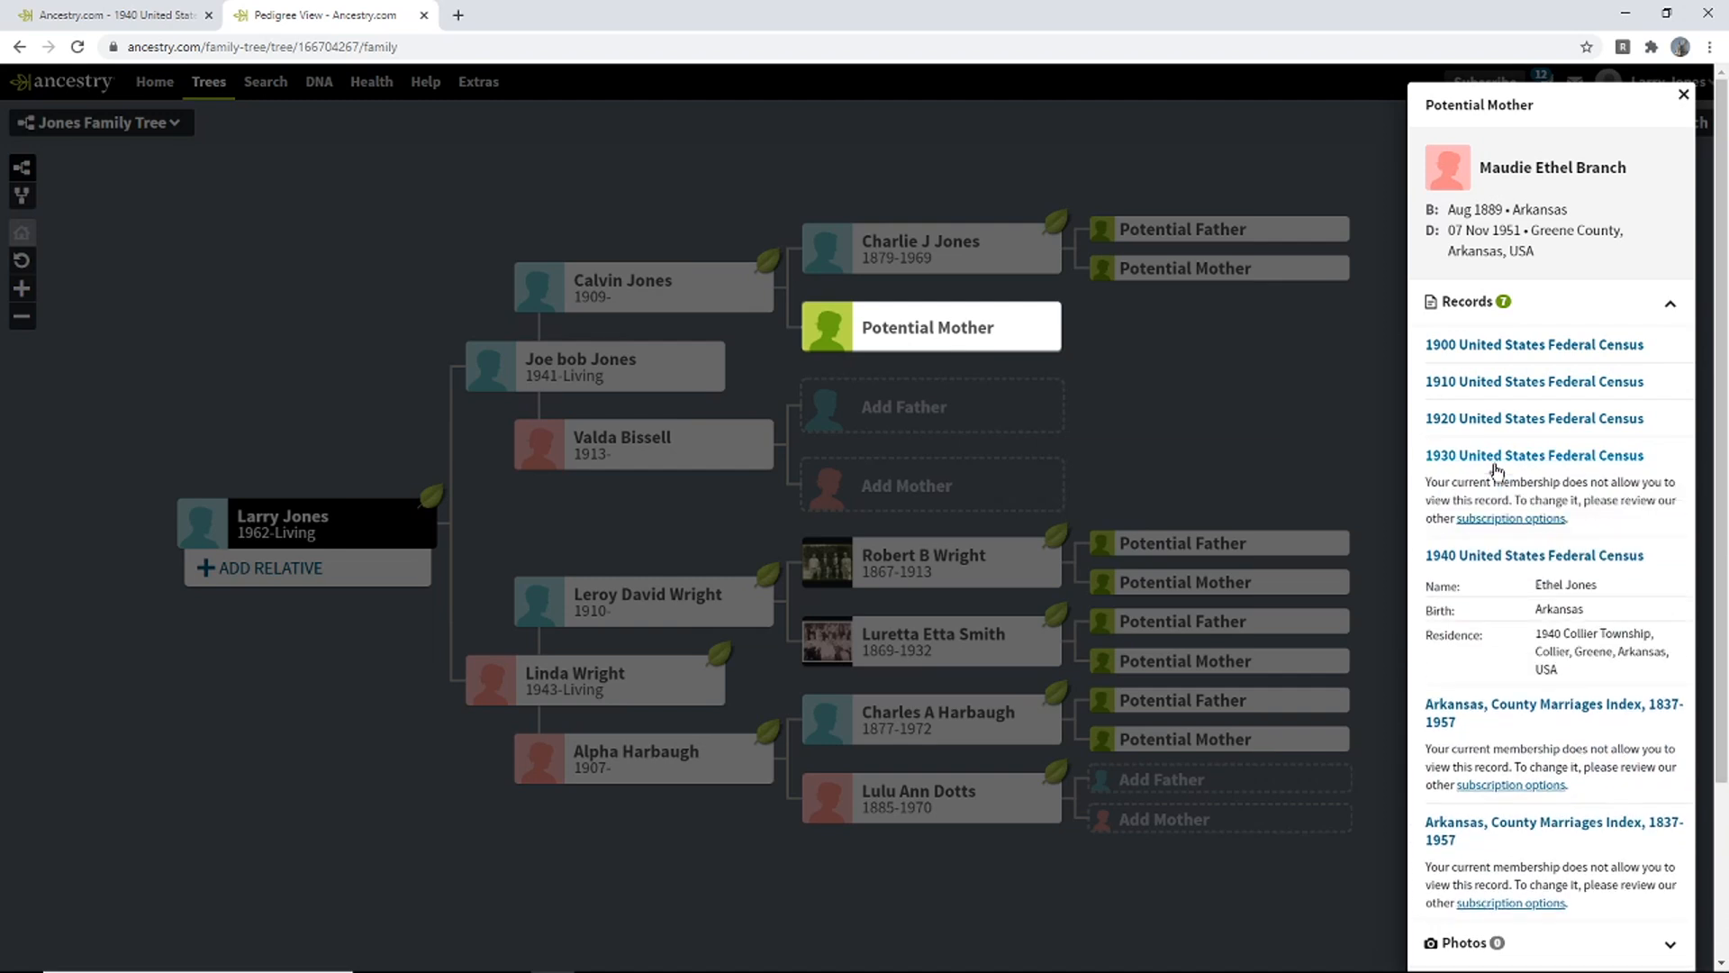
click(1497, 420)
click(1498, 383)
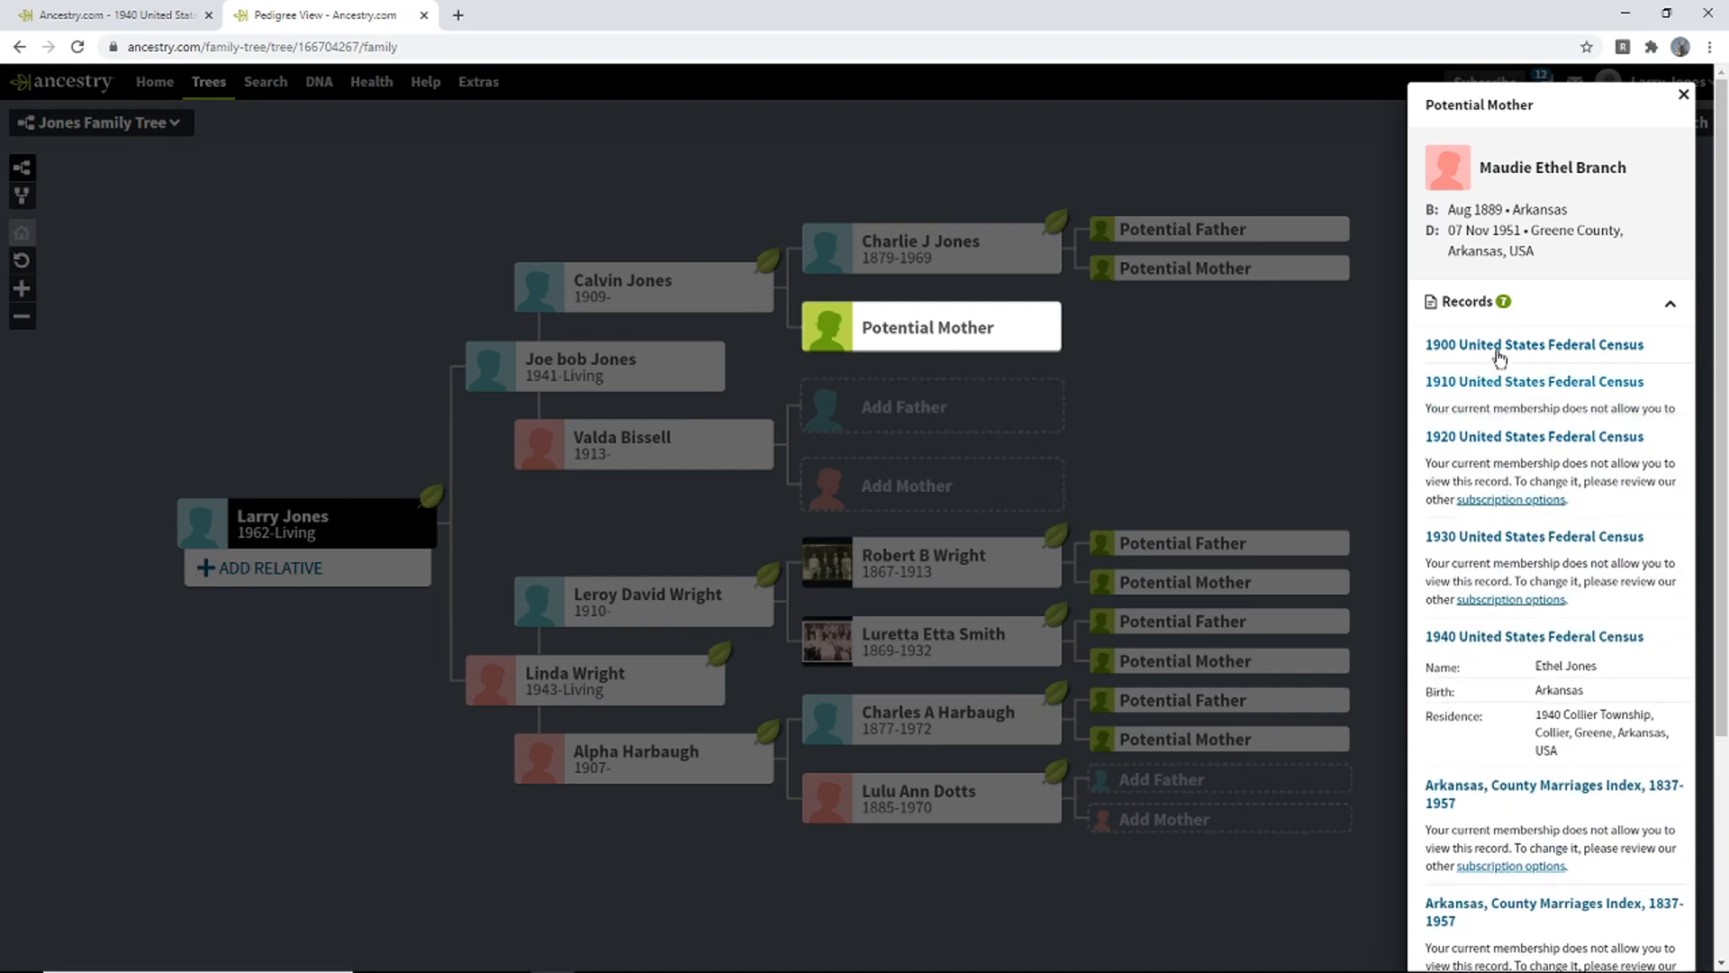
click(1499, 351)
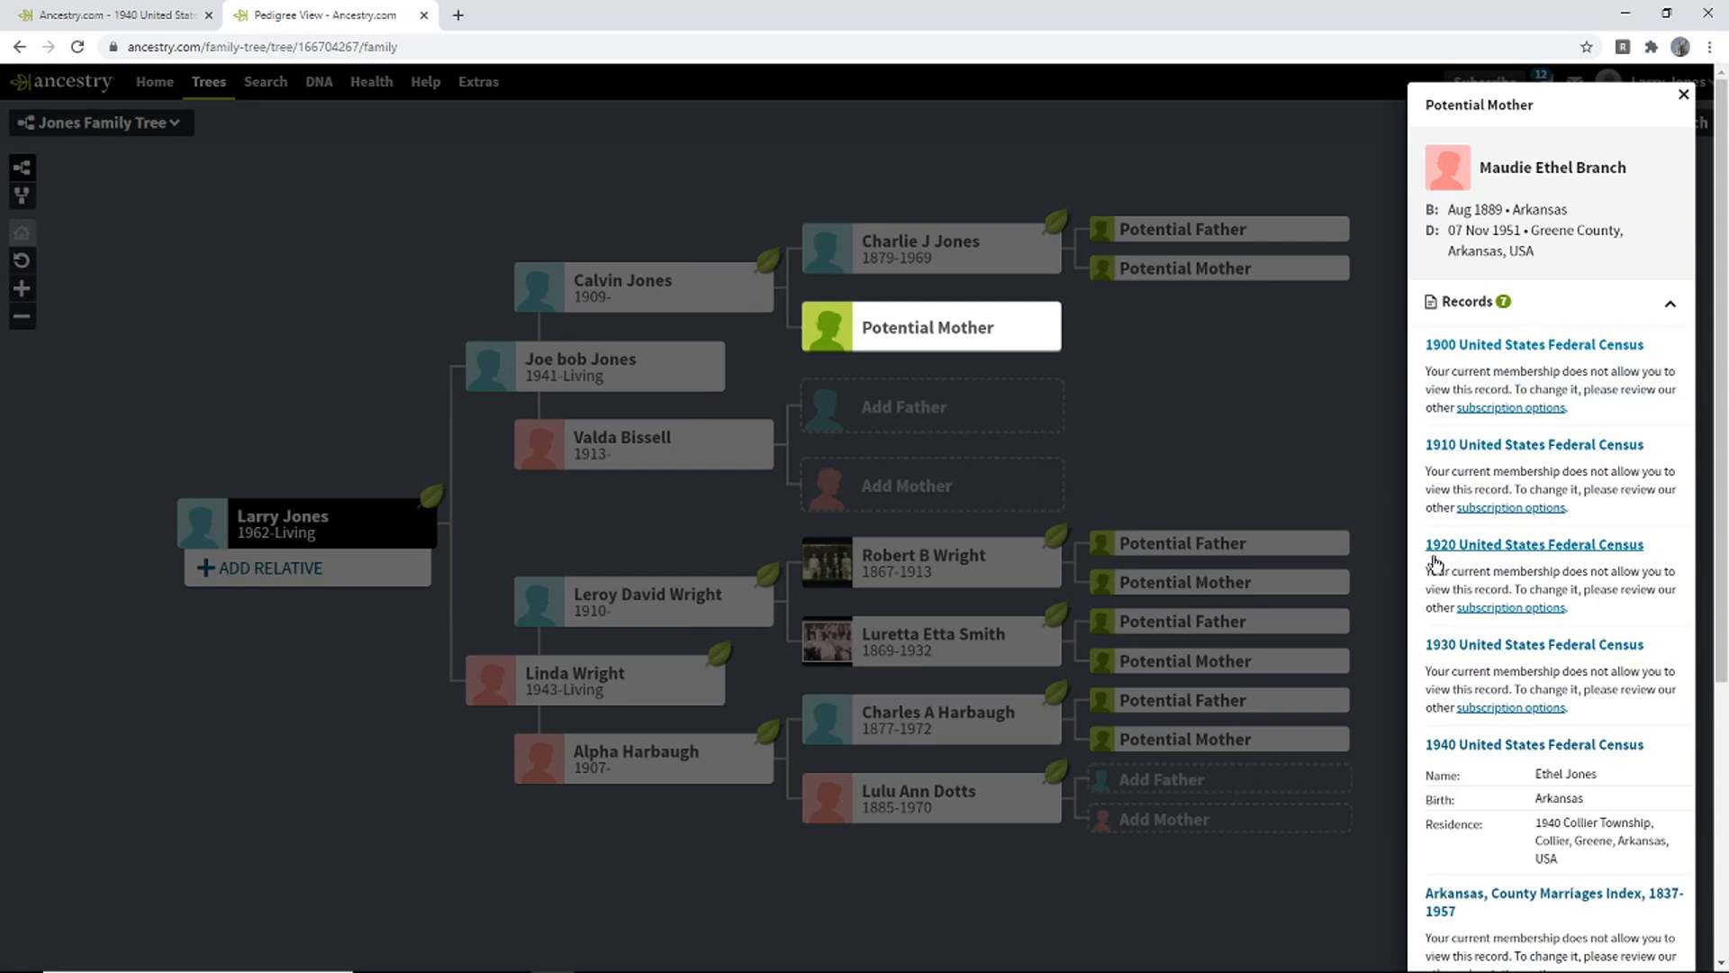
click(1598, 306)
click(1535, 562)
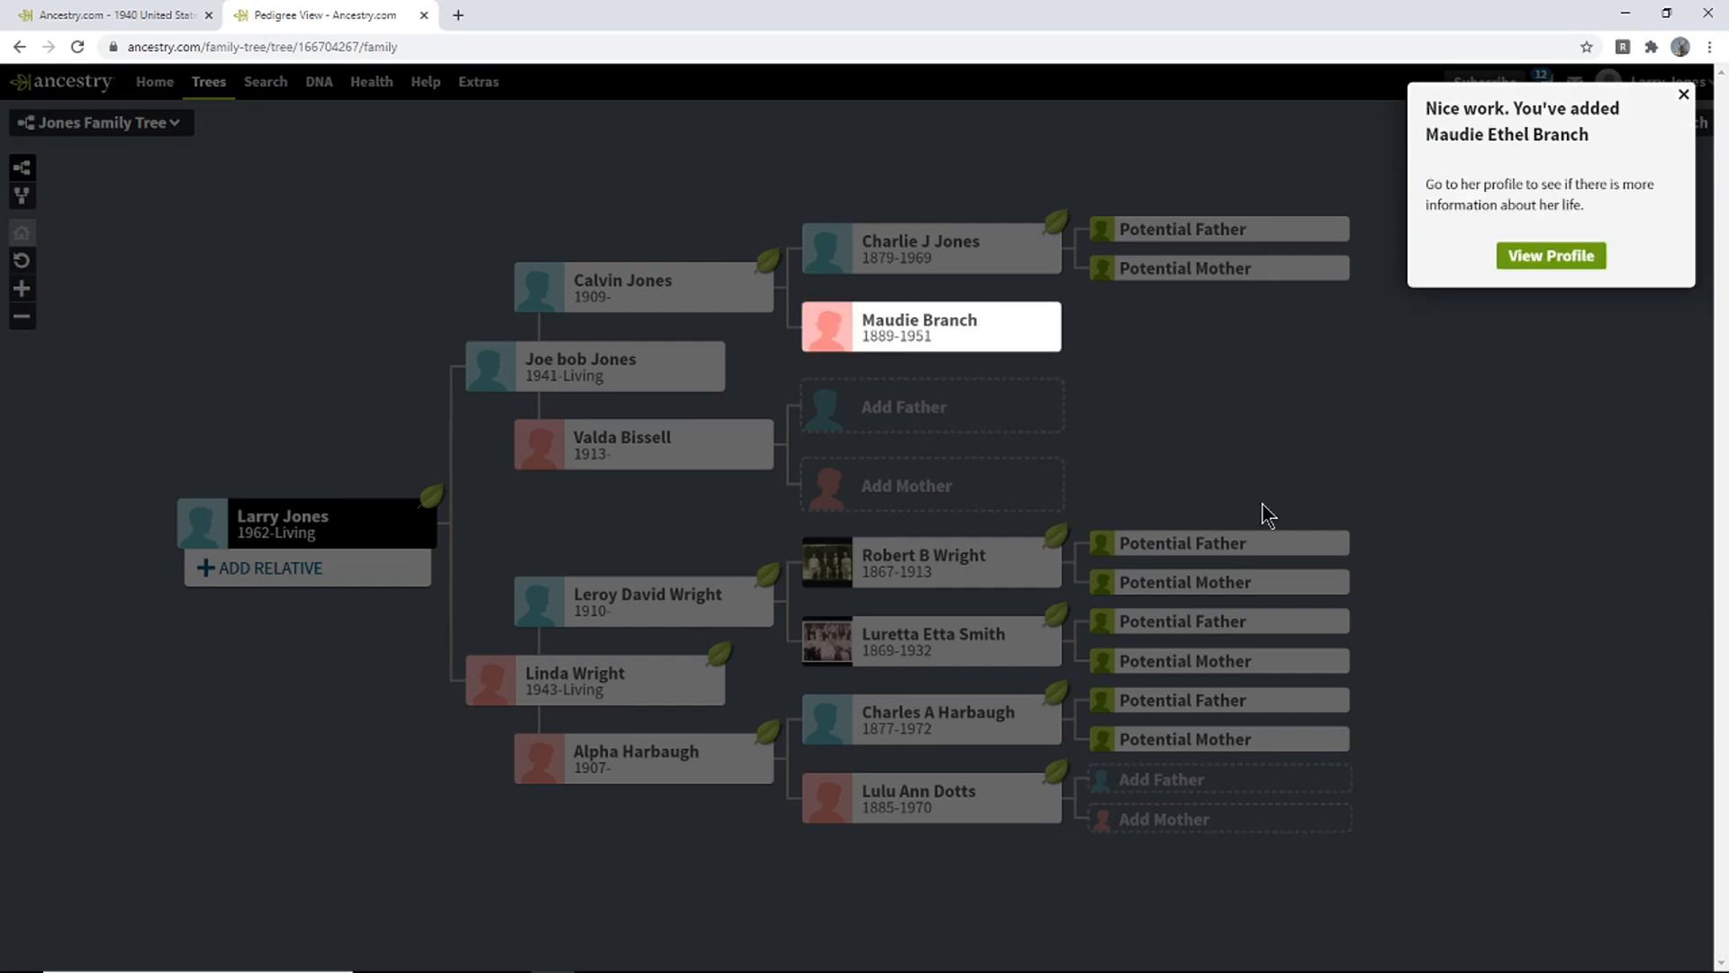
click(1553, 266)
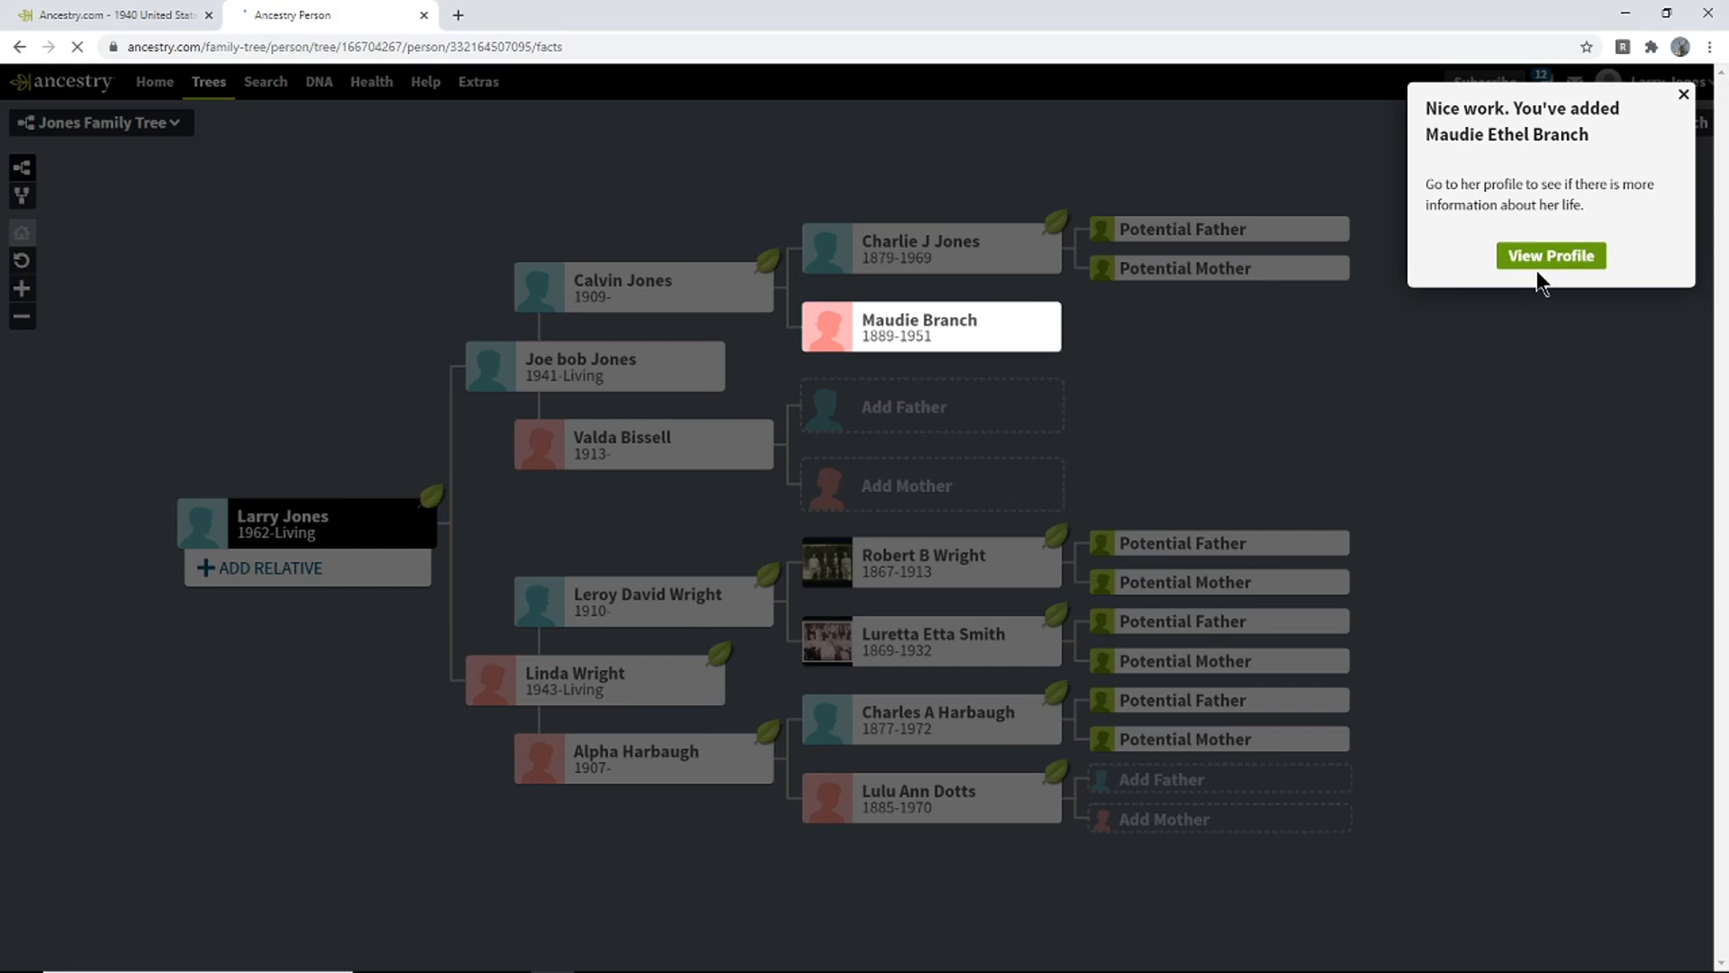
click(1536, 261)
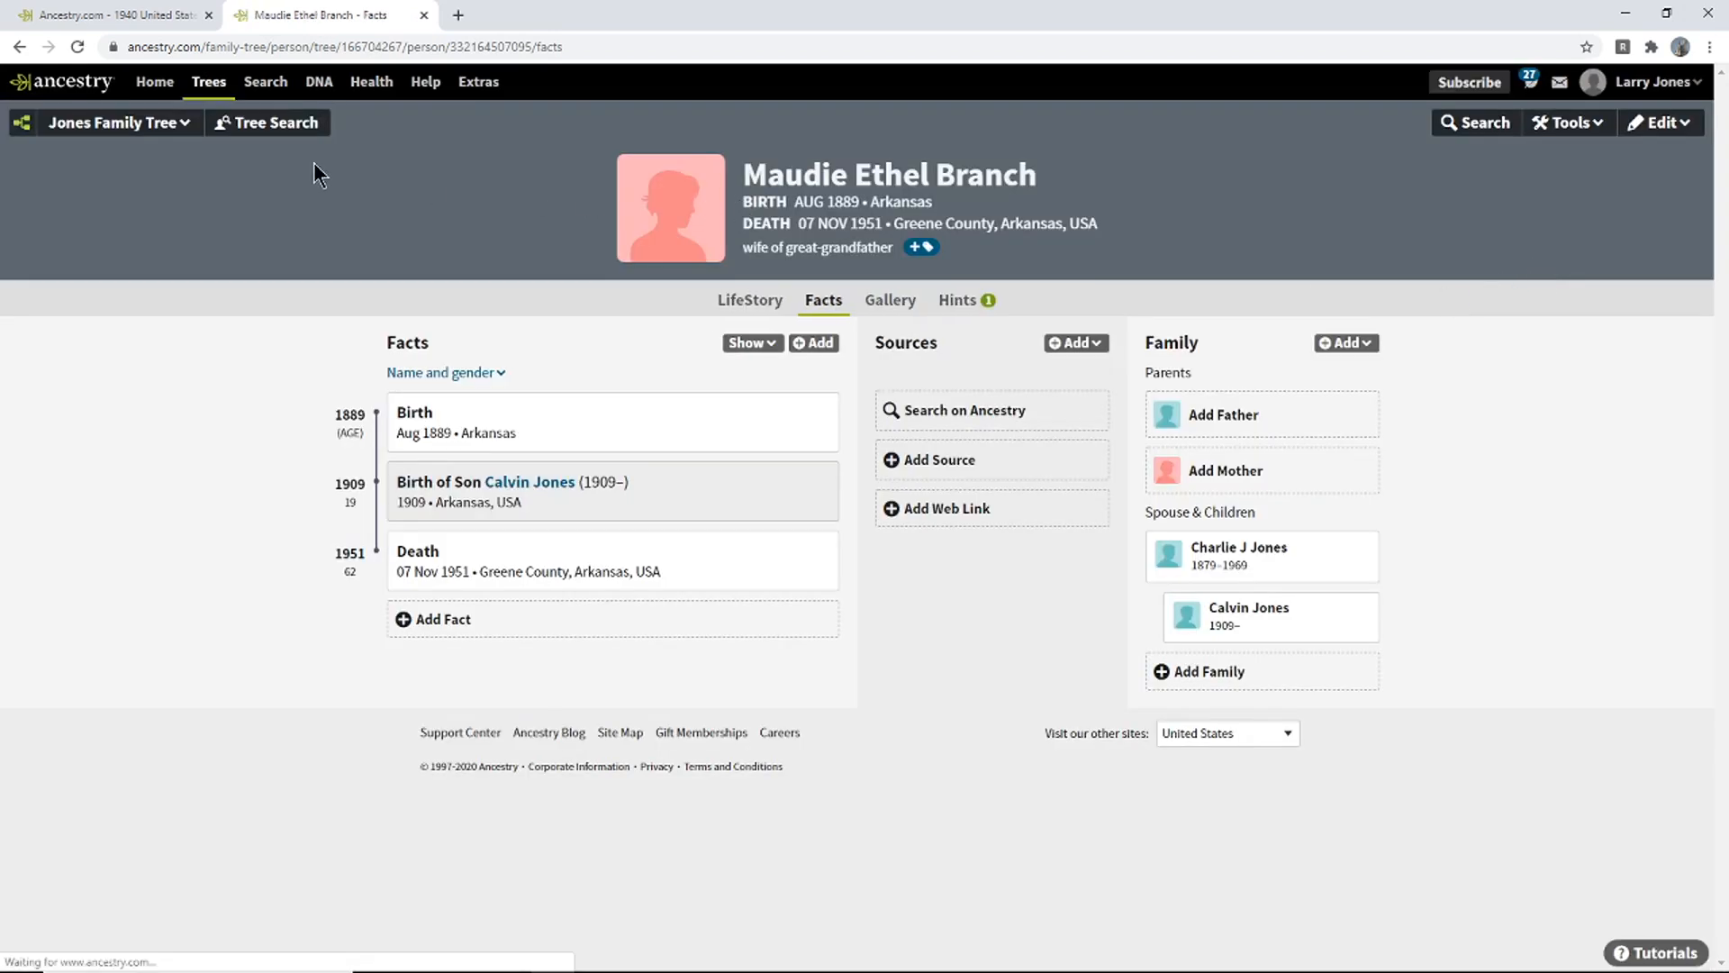
click(123, 25)
click(294, 15)
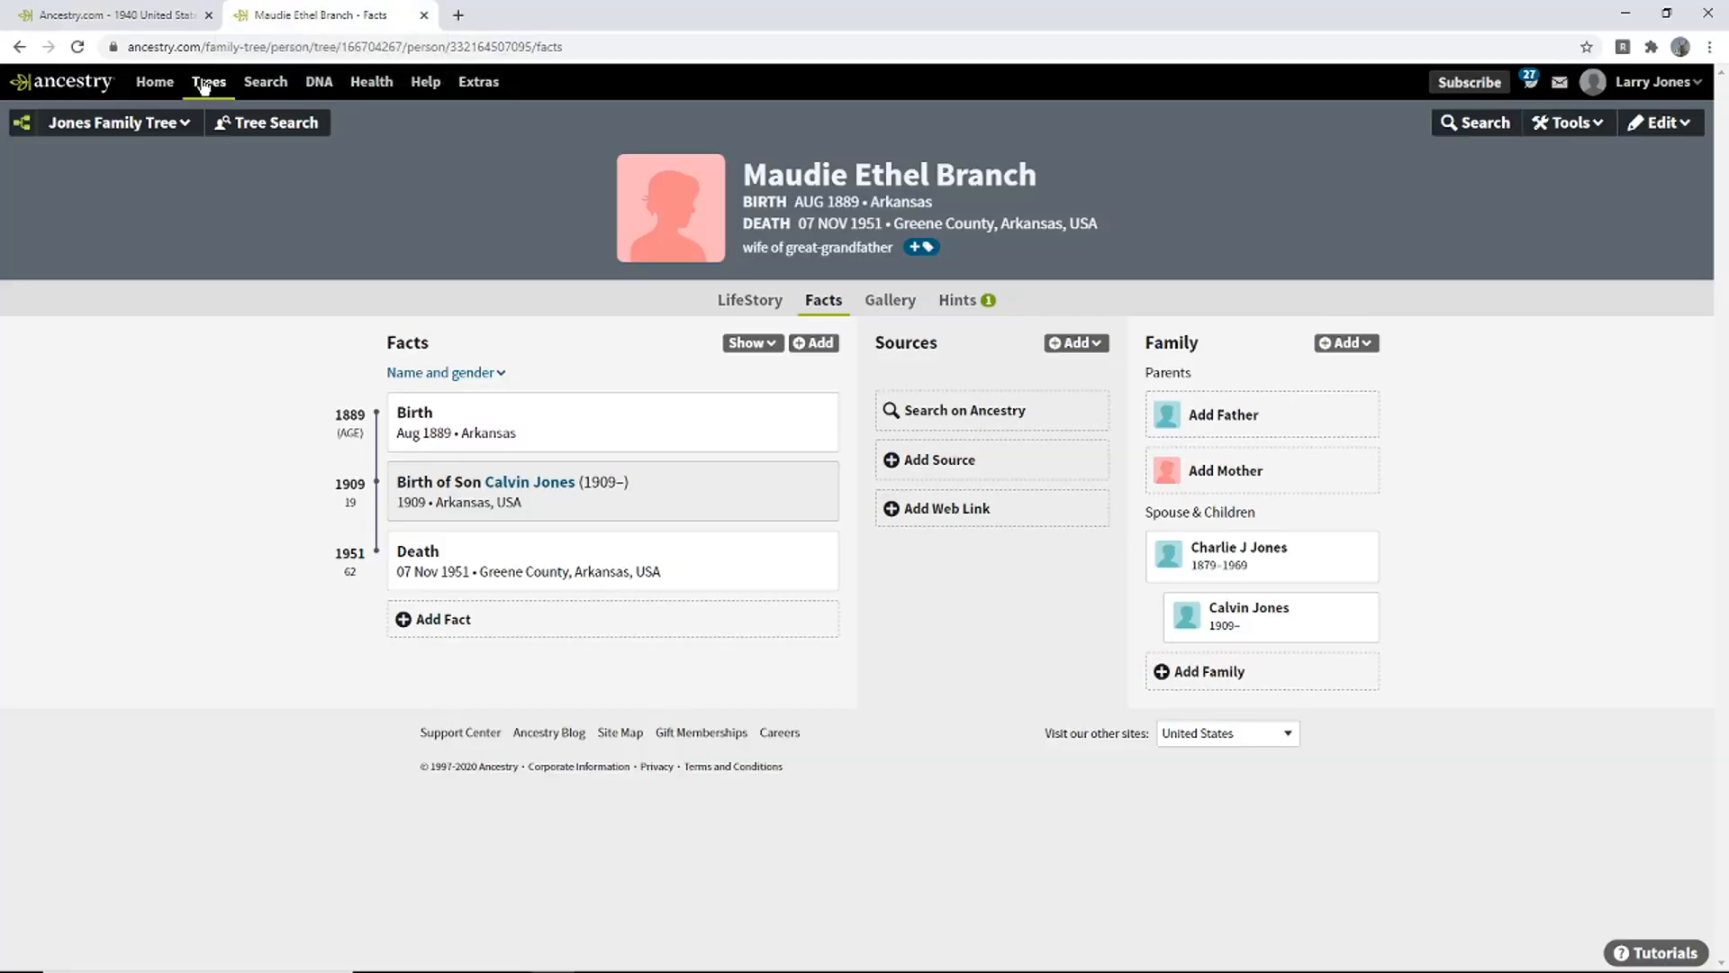
mouse_move(203, 83)
click(187, 145)
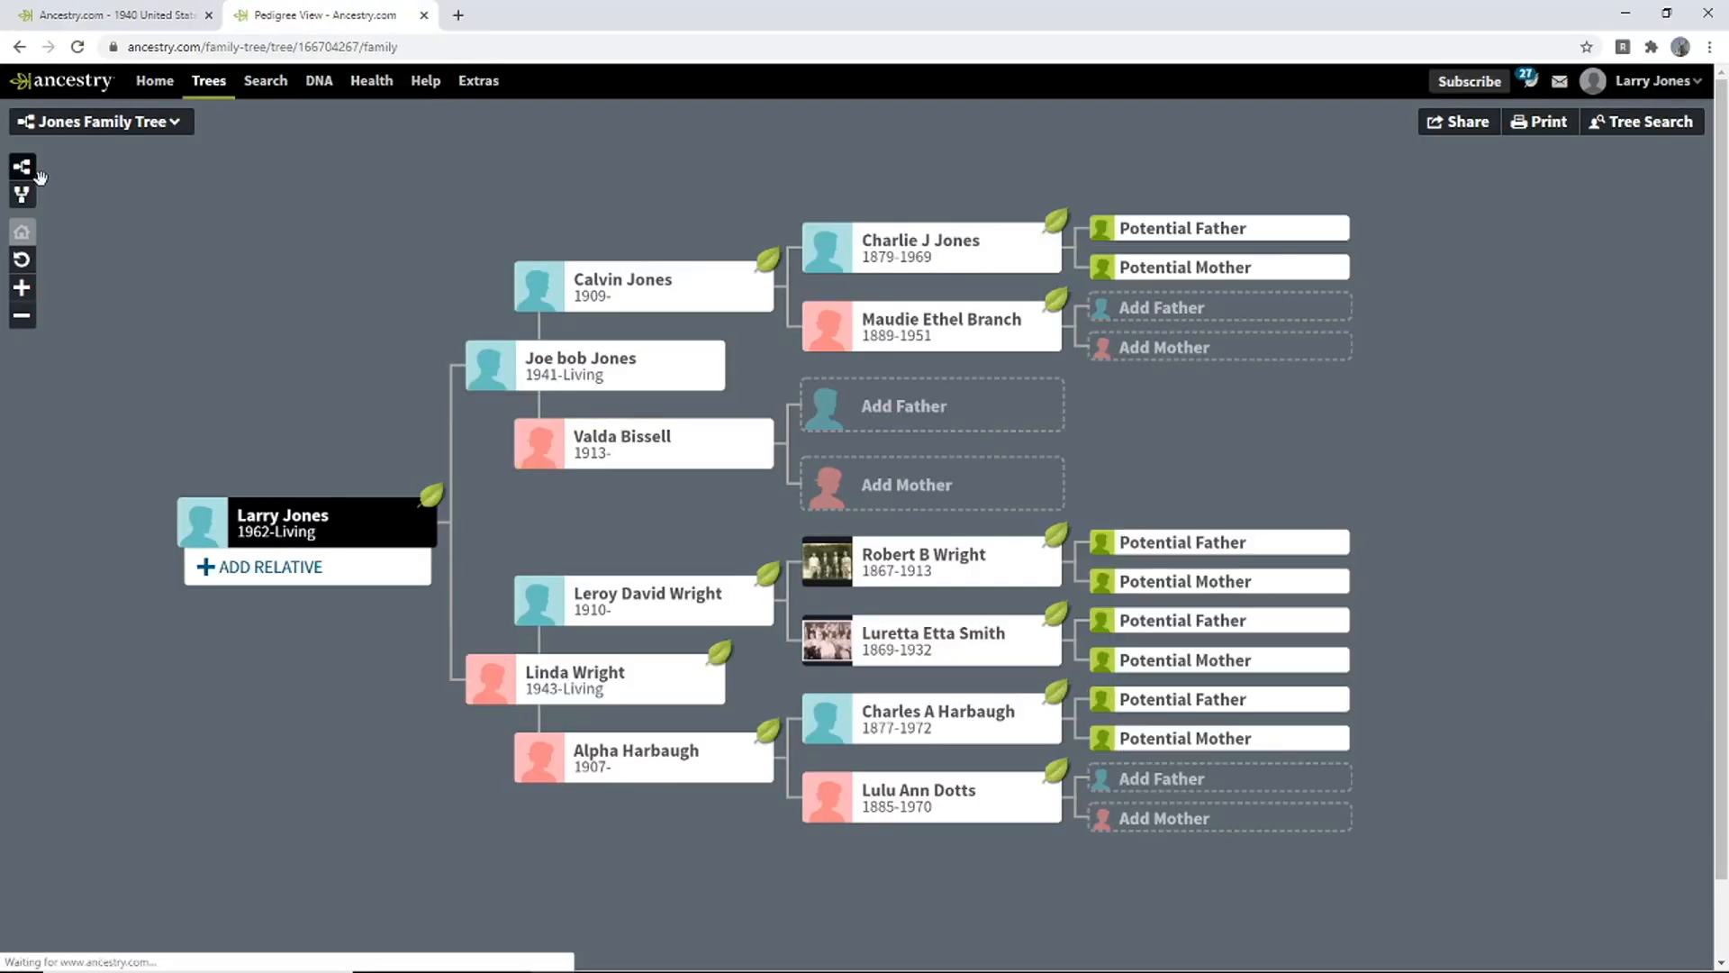
click(22, 204)
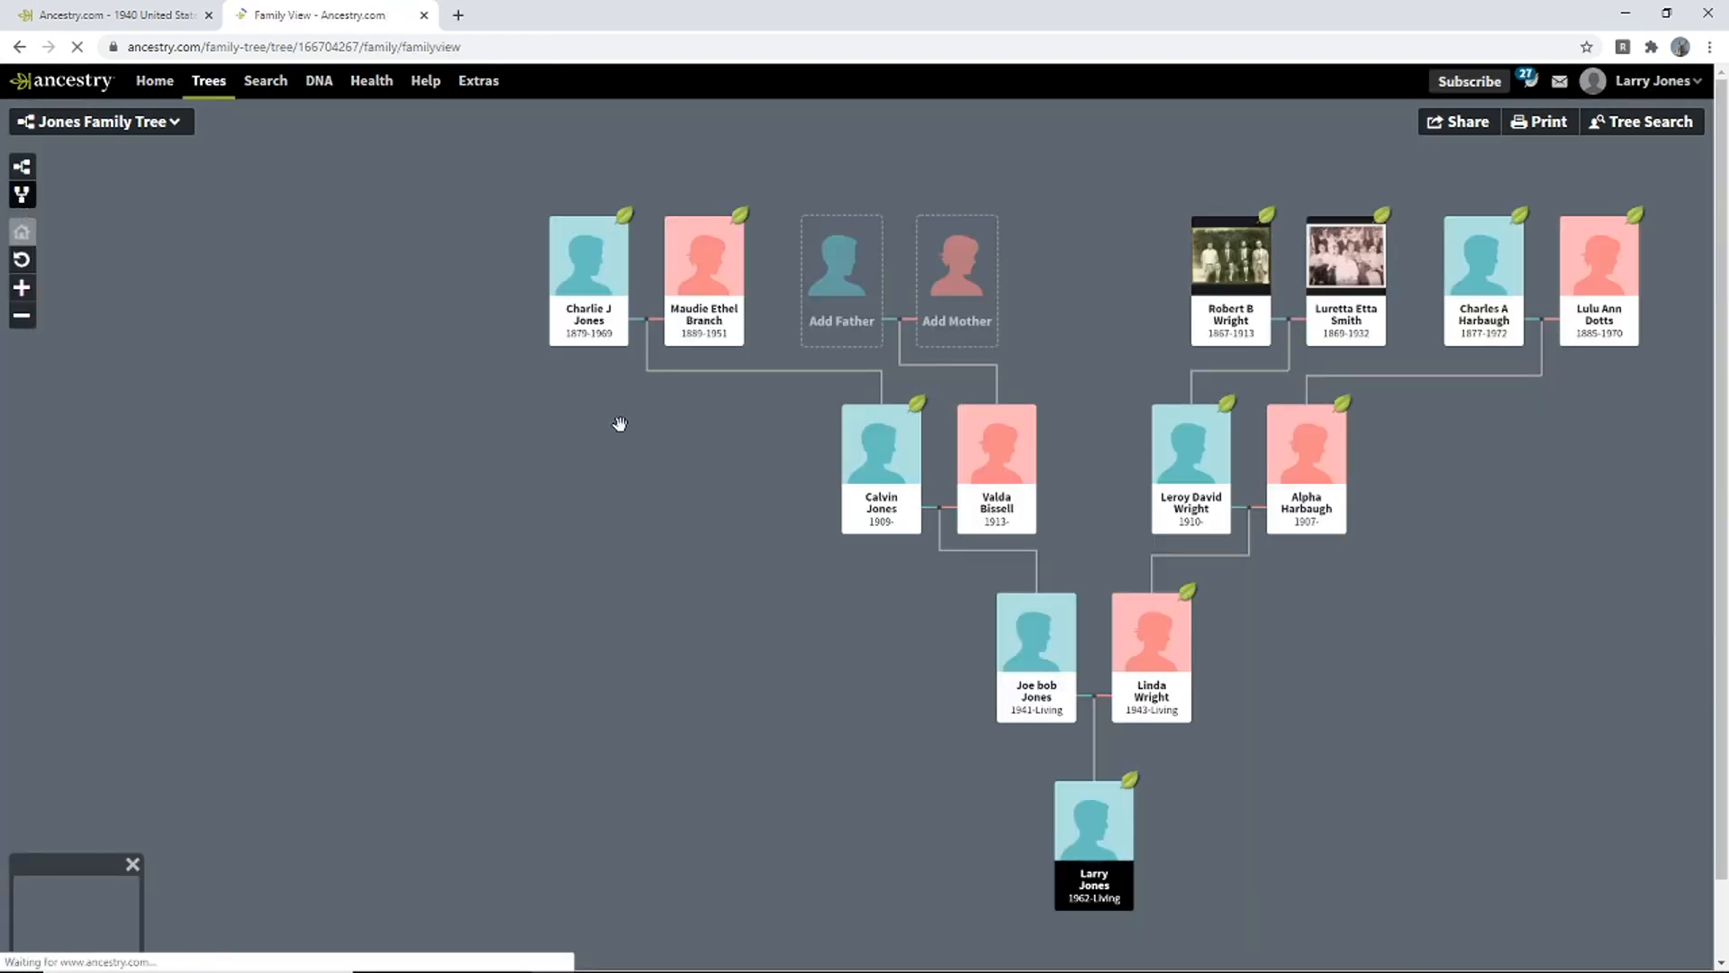
drag(620, 423, 480, 417)
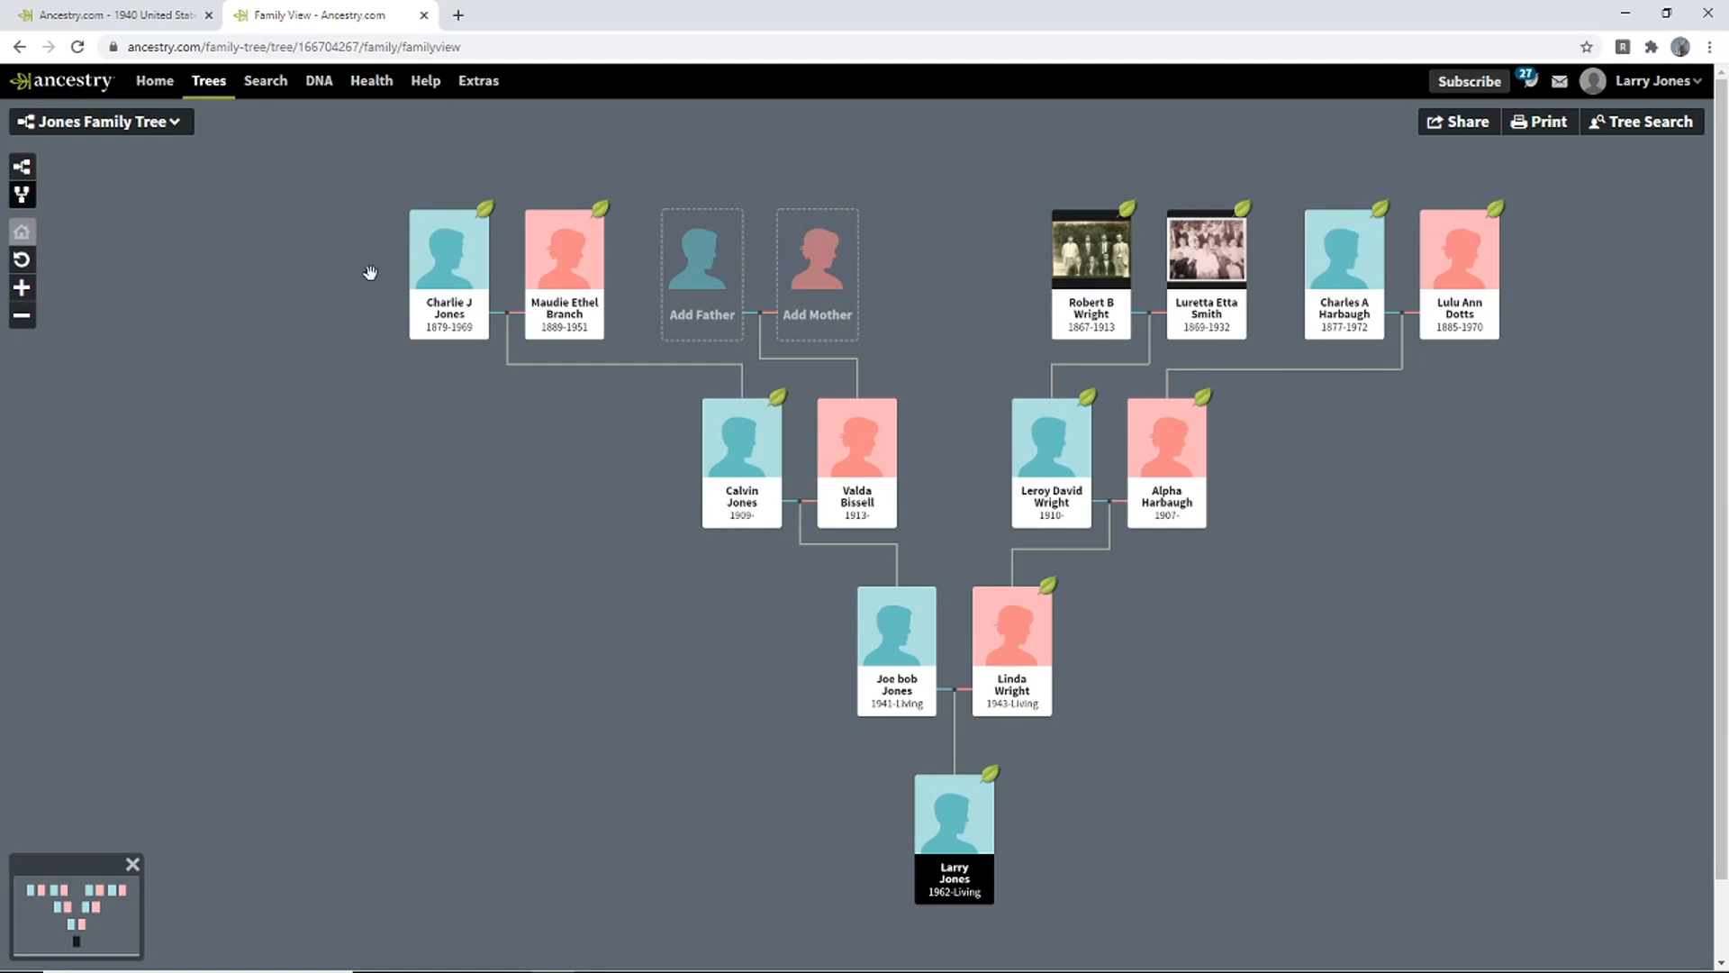
click(23, 171)
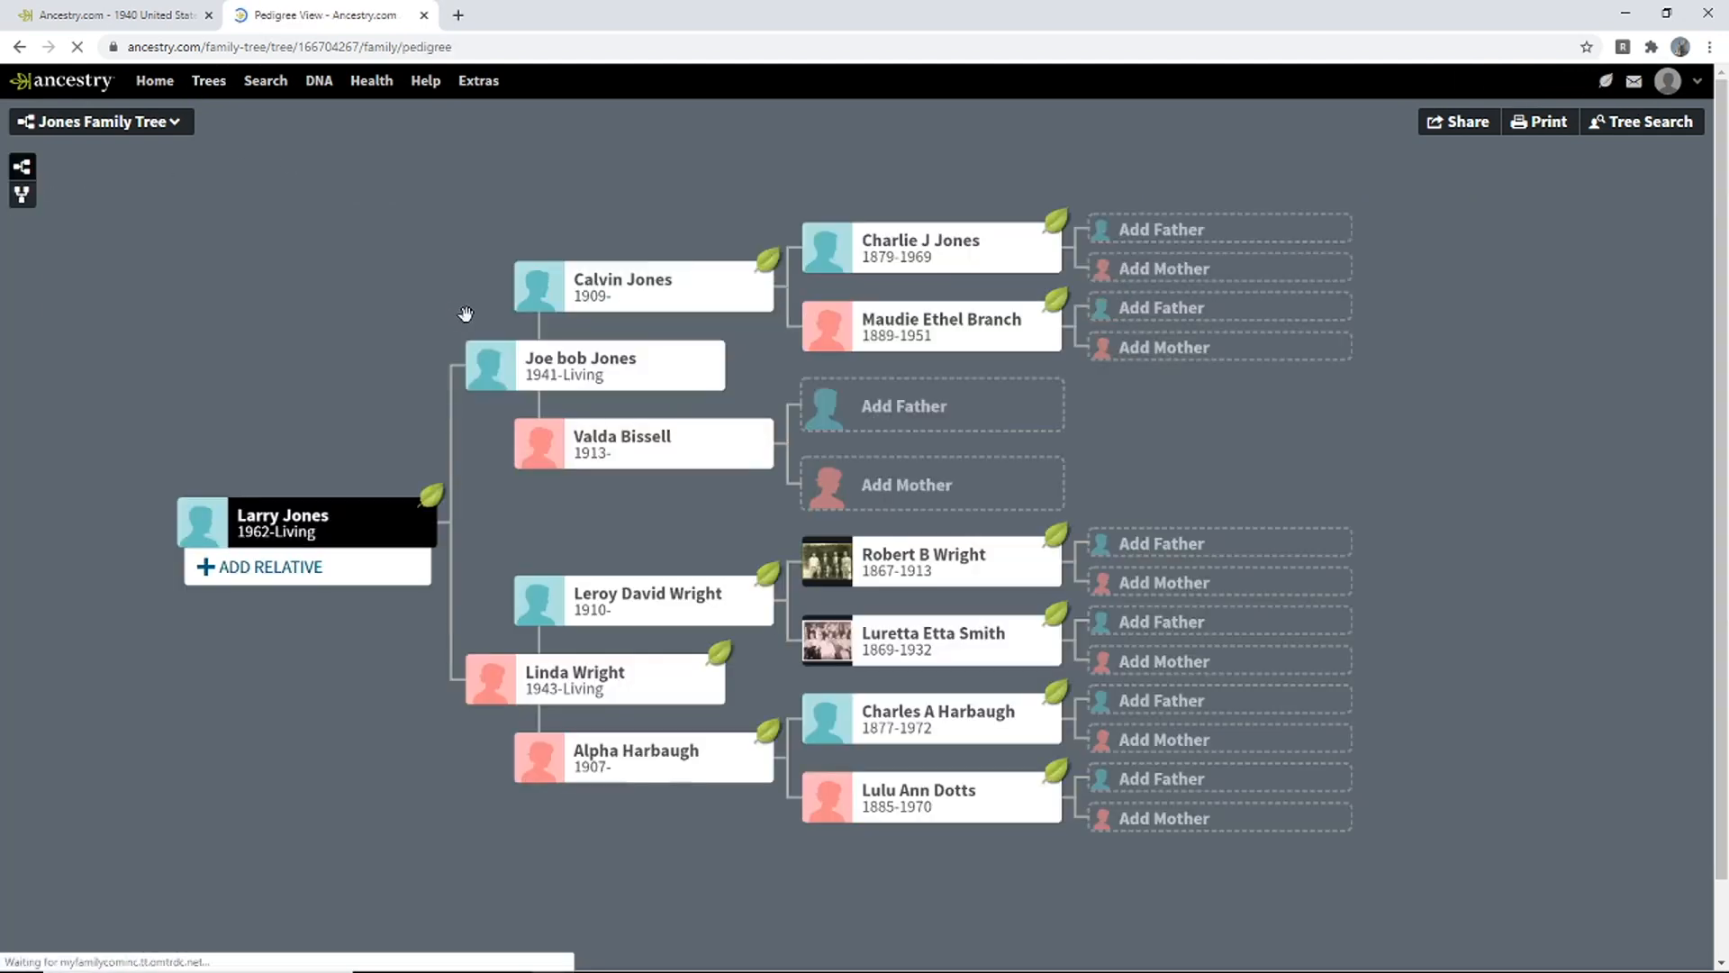
click(675, 441)
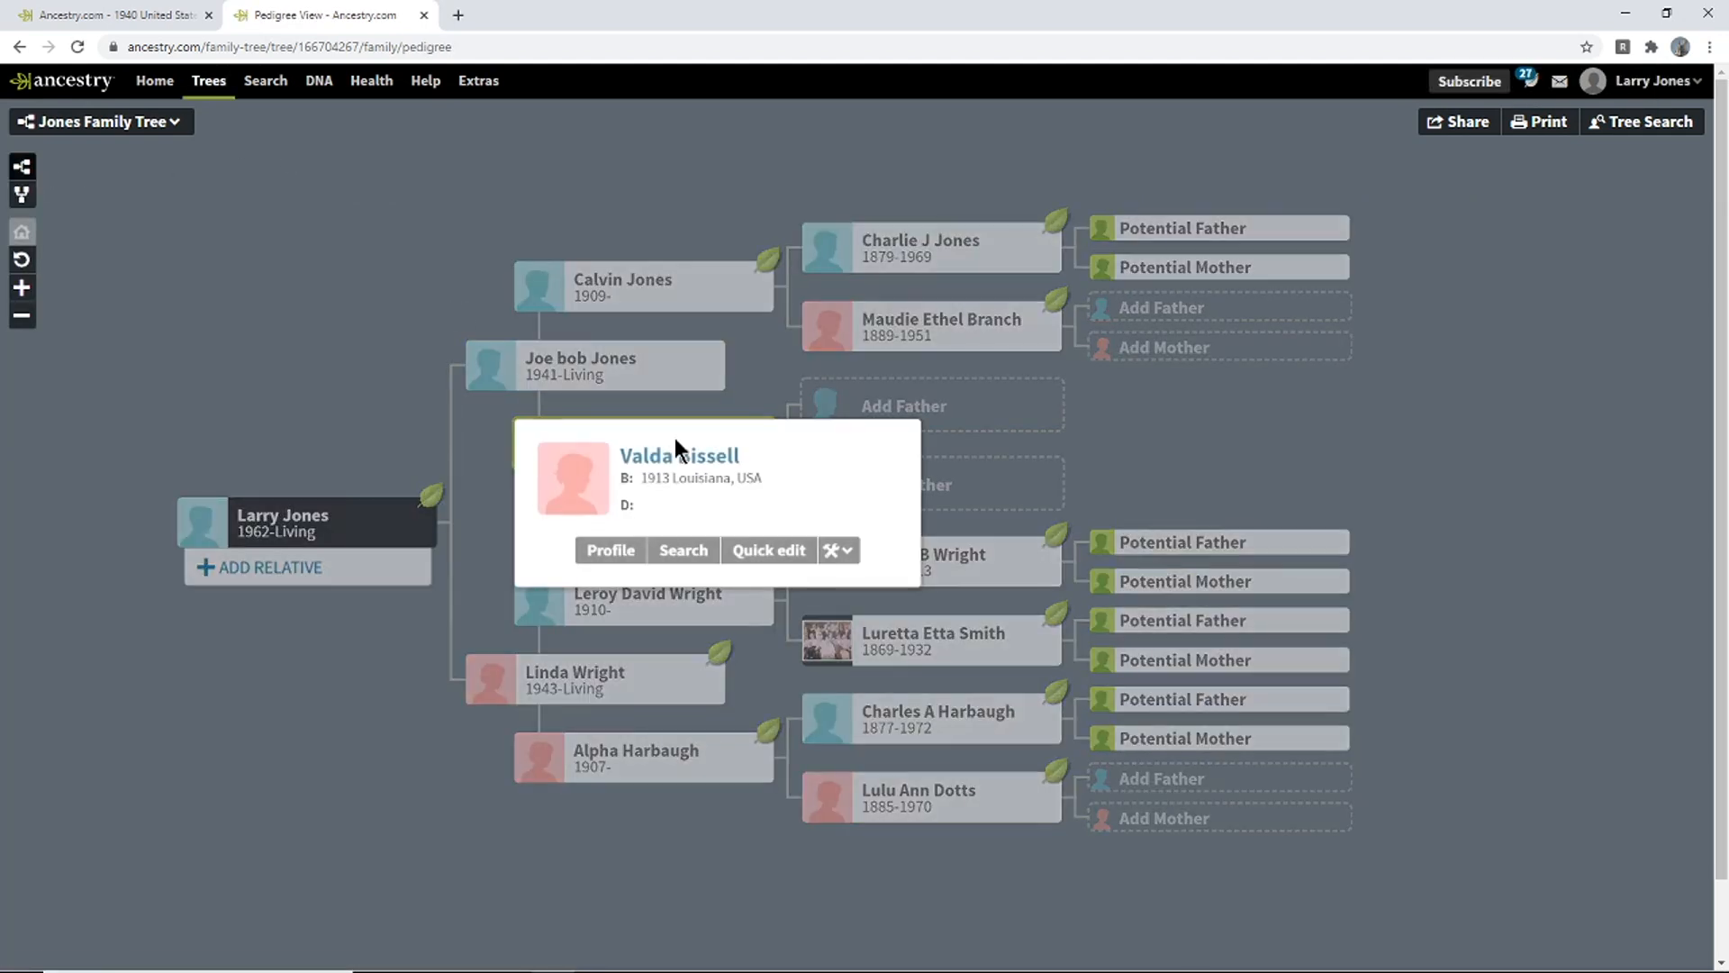
click(680, 554)
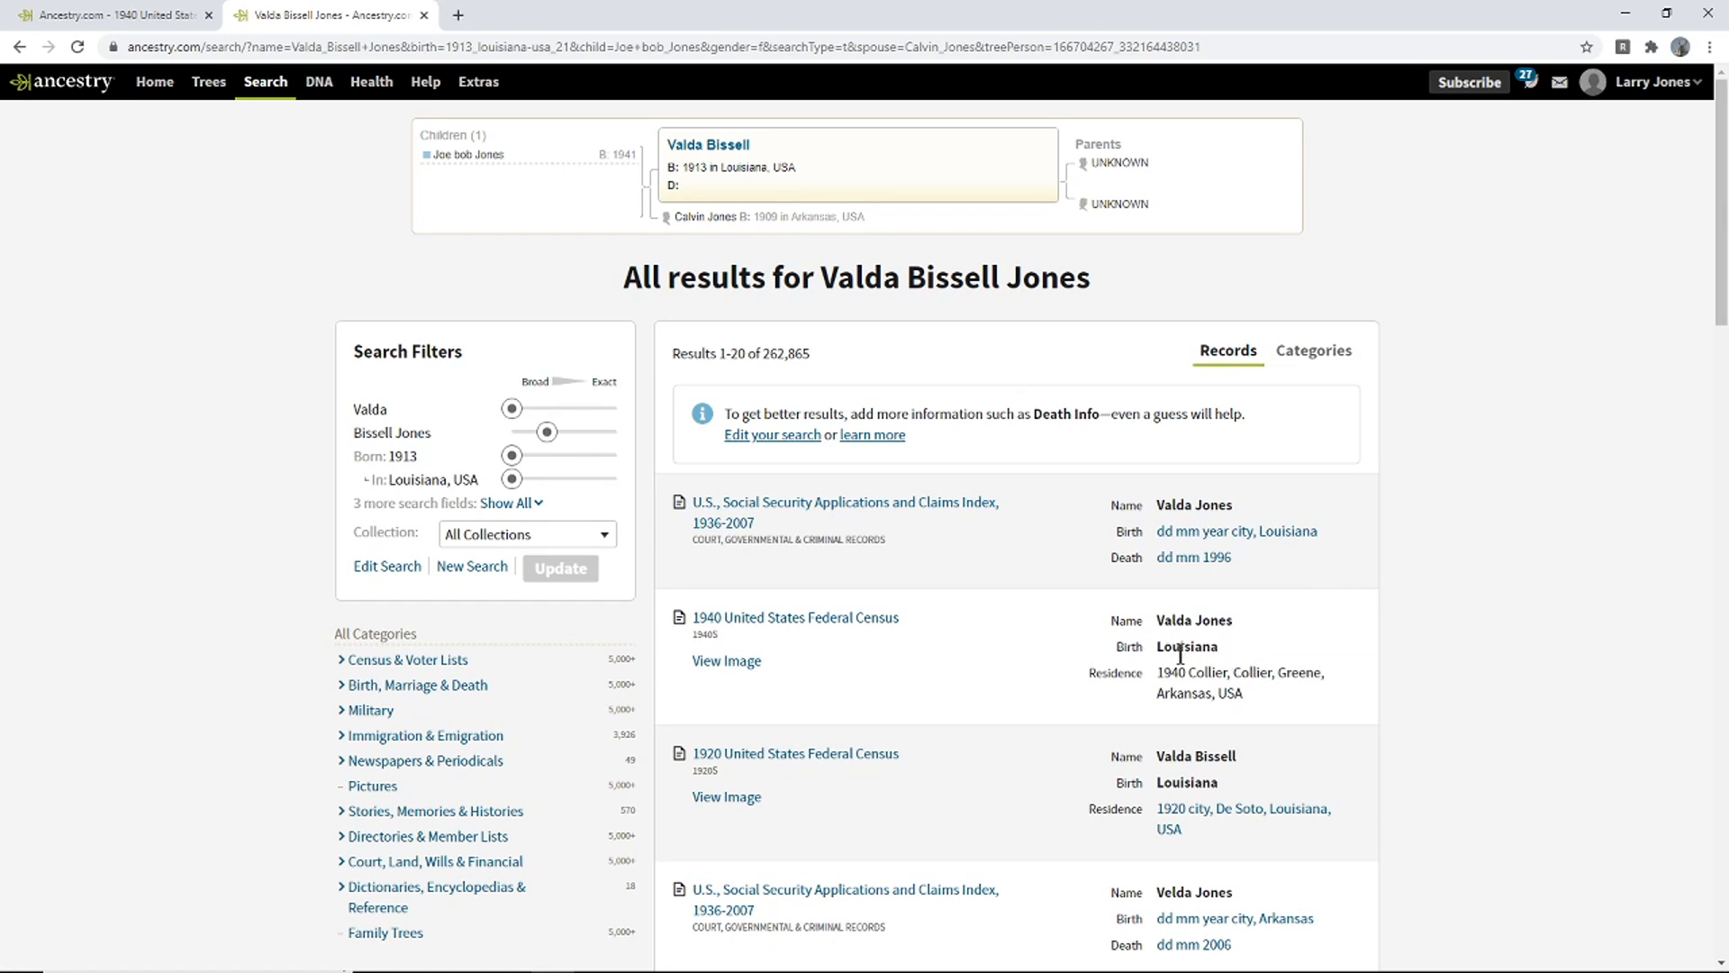
drag(1161, 672, 1213, 761)
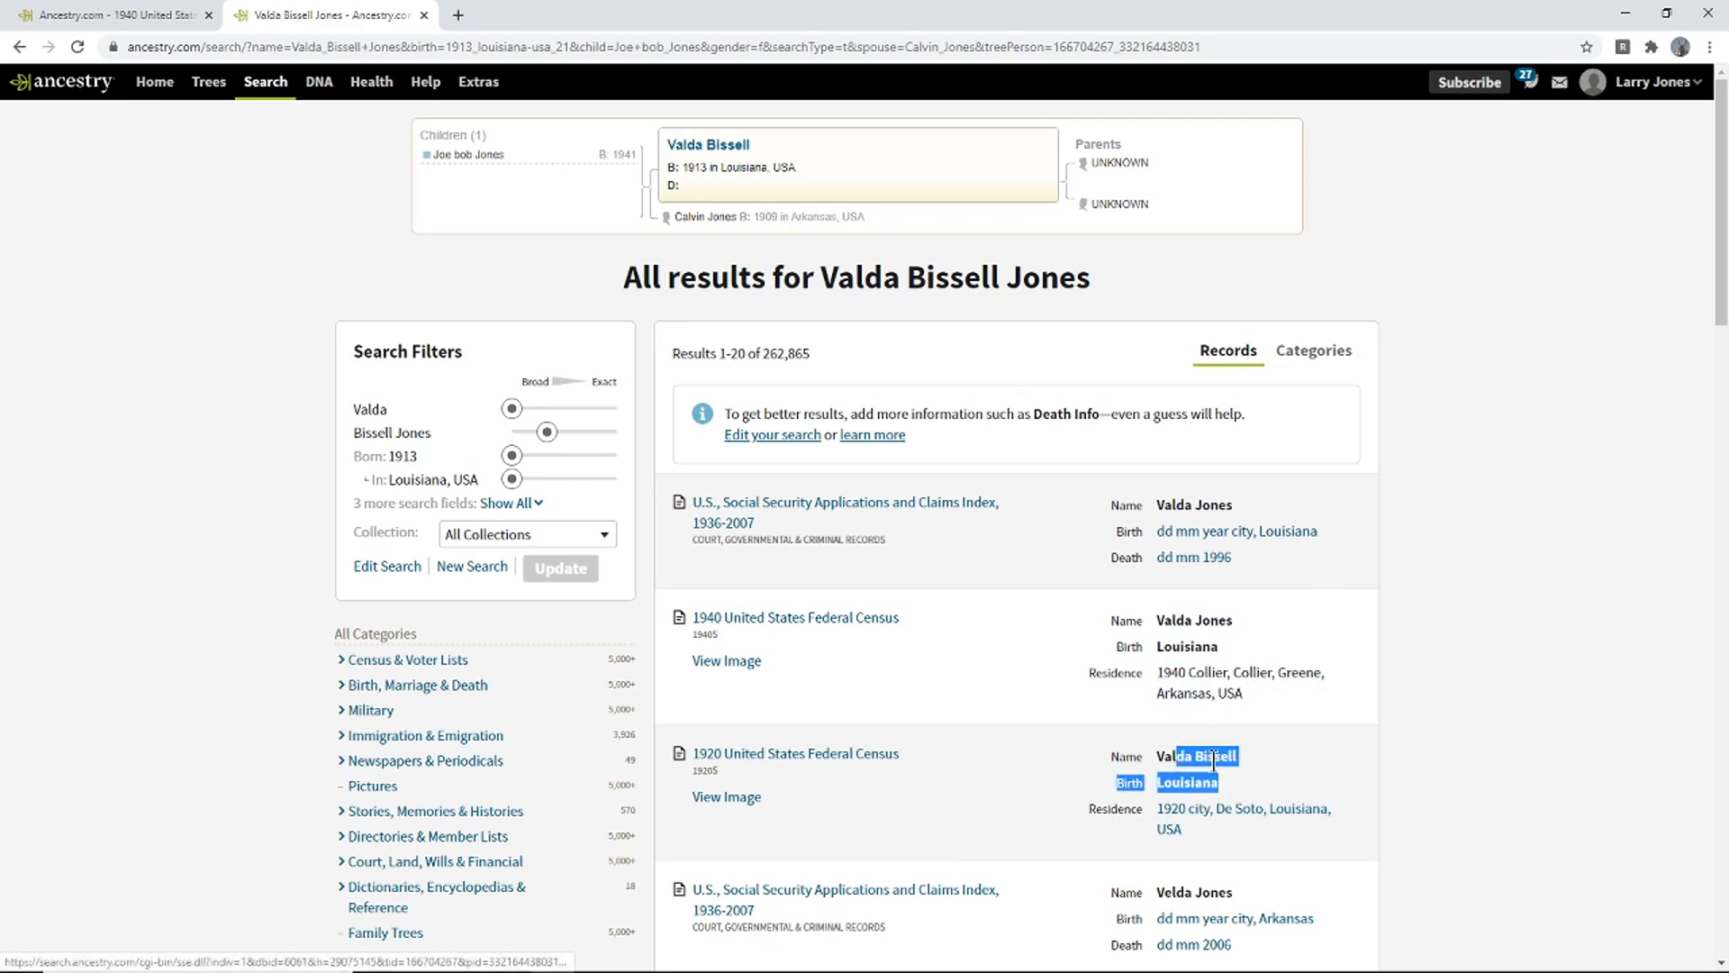
click(1213, 761)
drag(1721, 320, 1721, 383)
drag(1213, 545, 1156, 518)
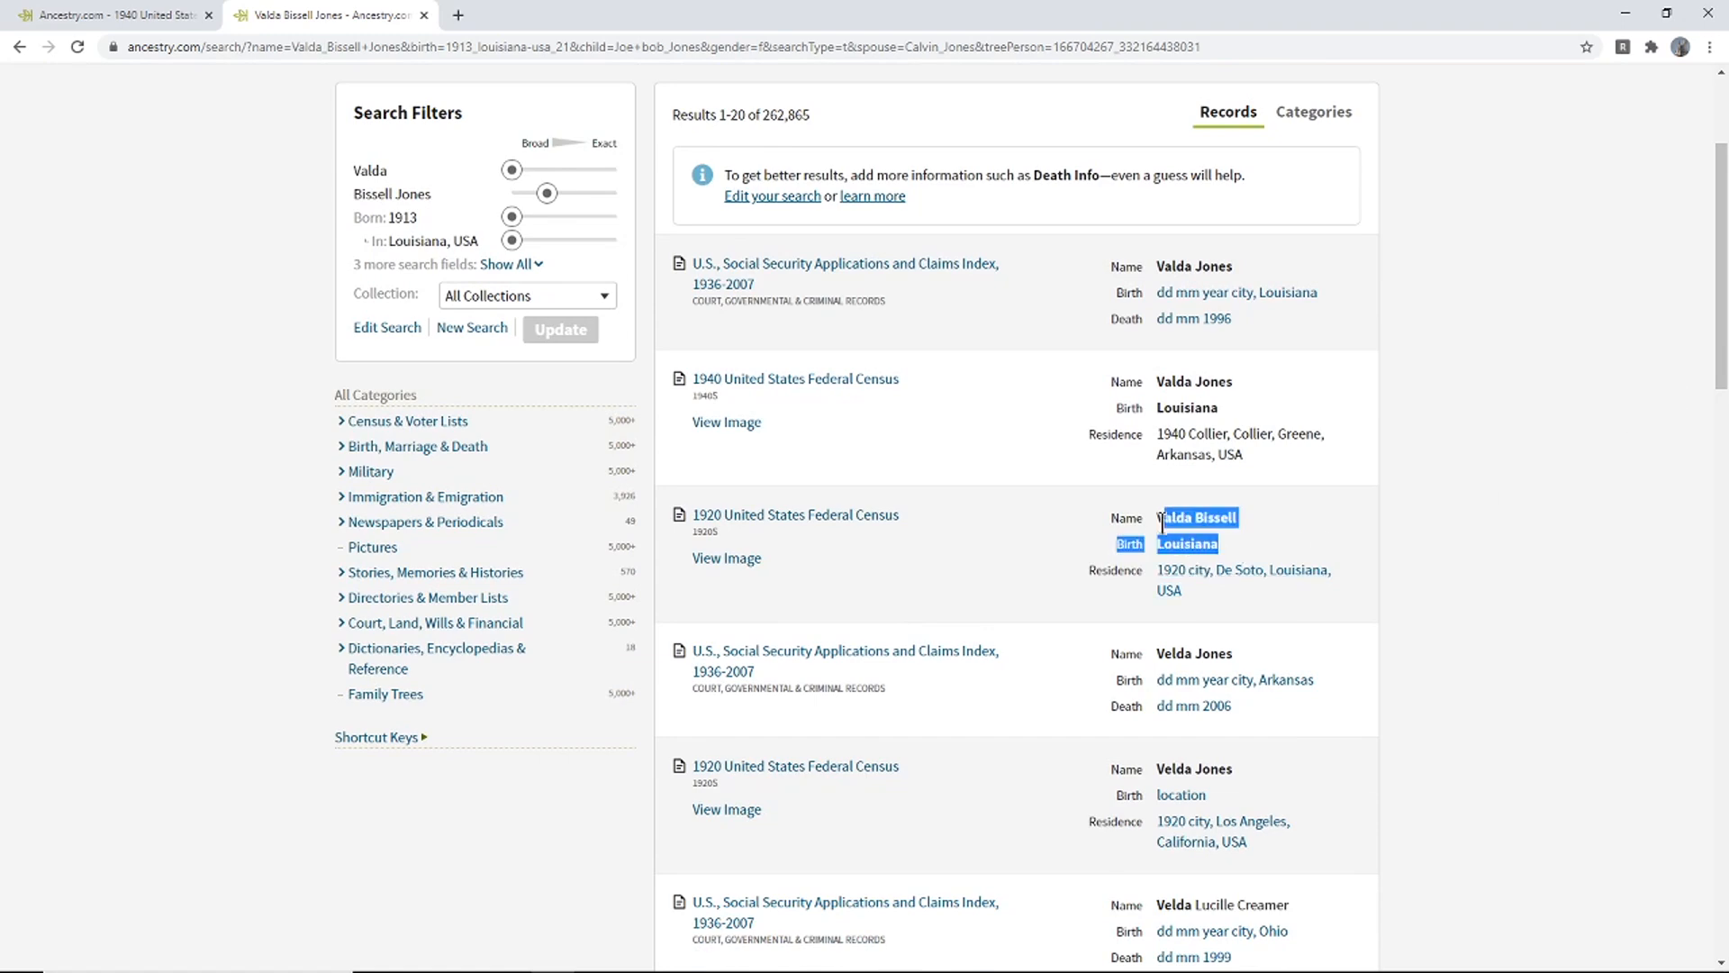
click(137, 16)
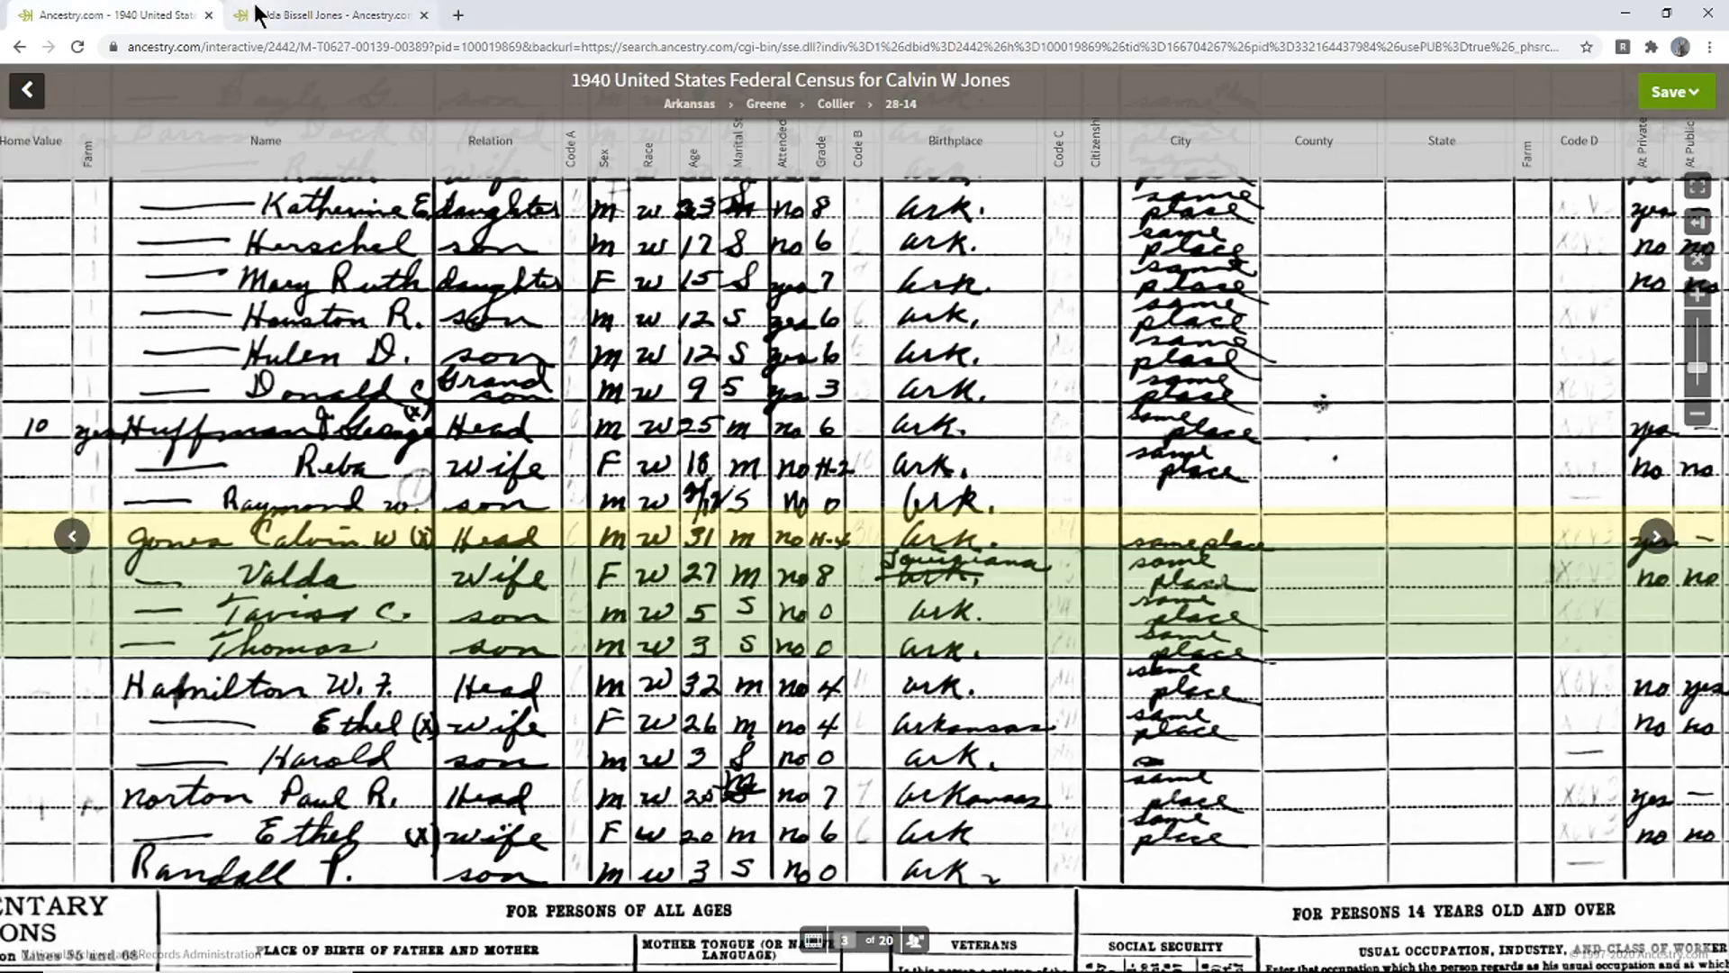
click(286, 16)
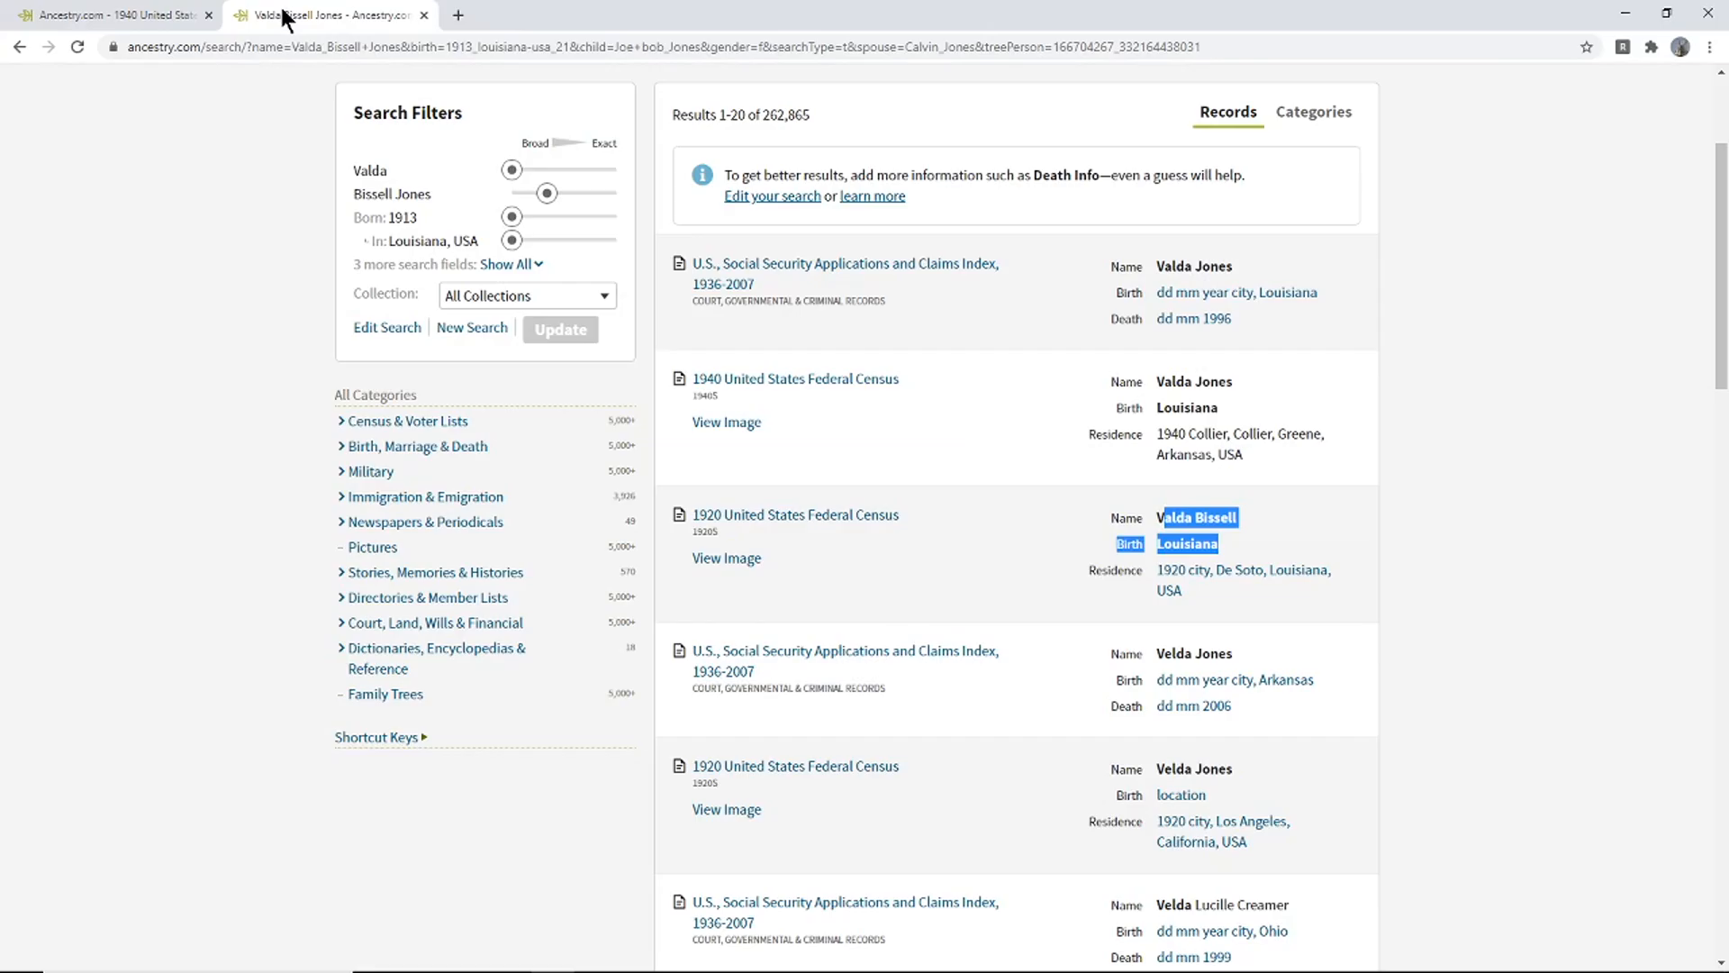
click(869, 515)
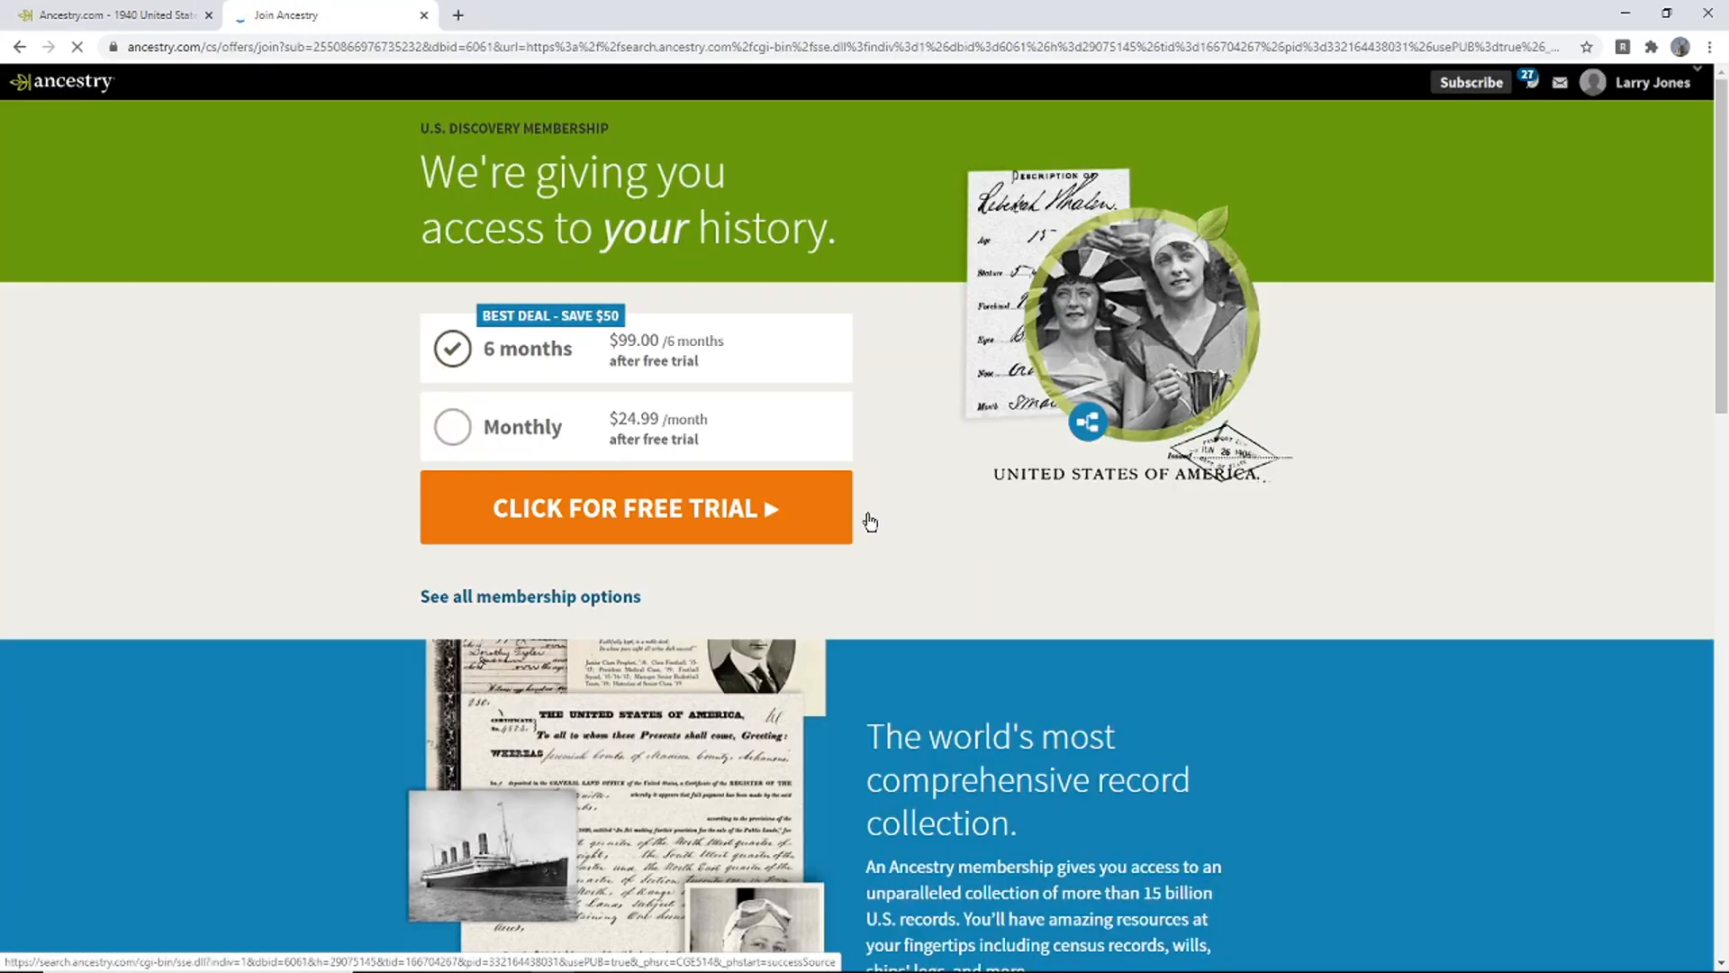
- Review the 1920 census preview in Valda's search results for her parents' names
click(20, 47)
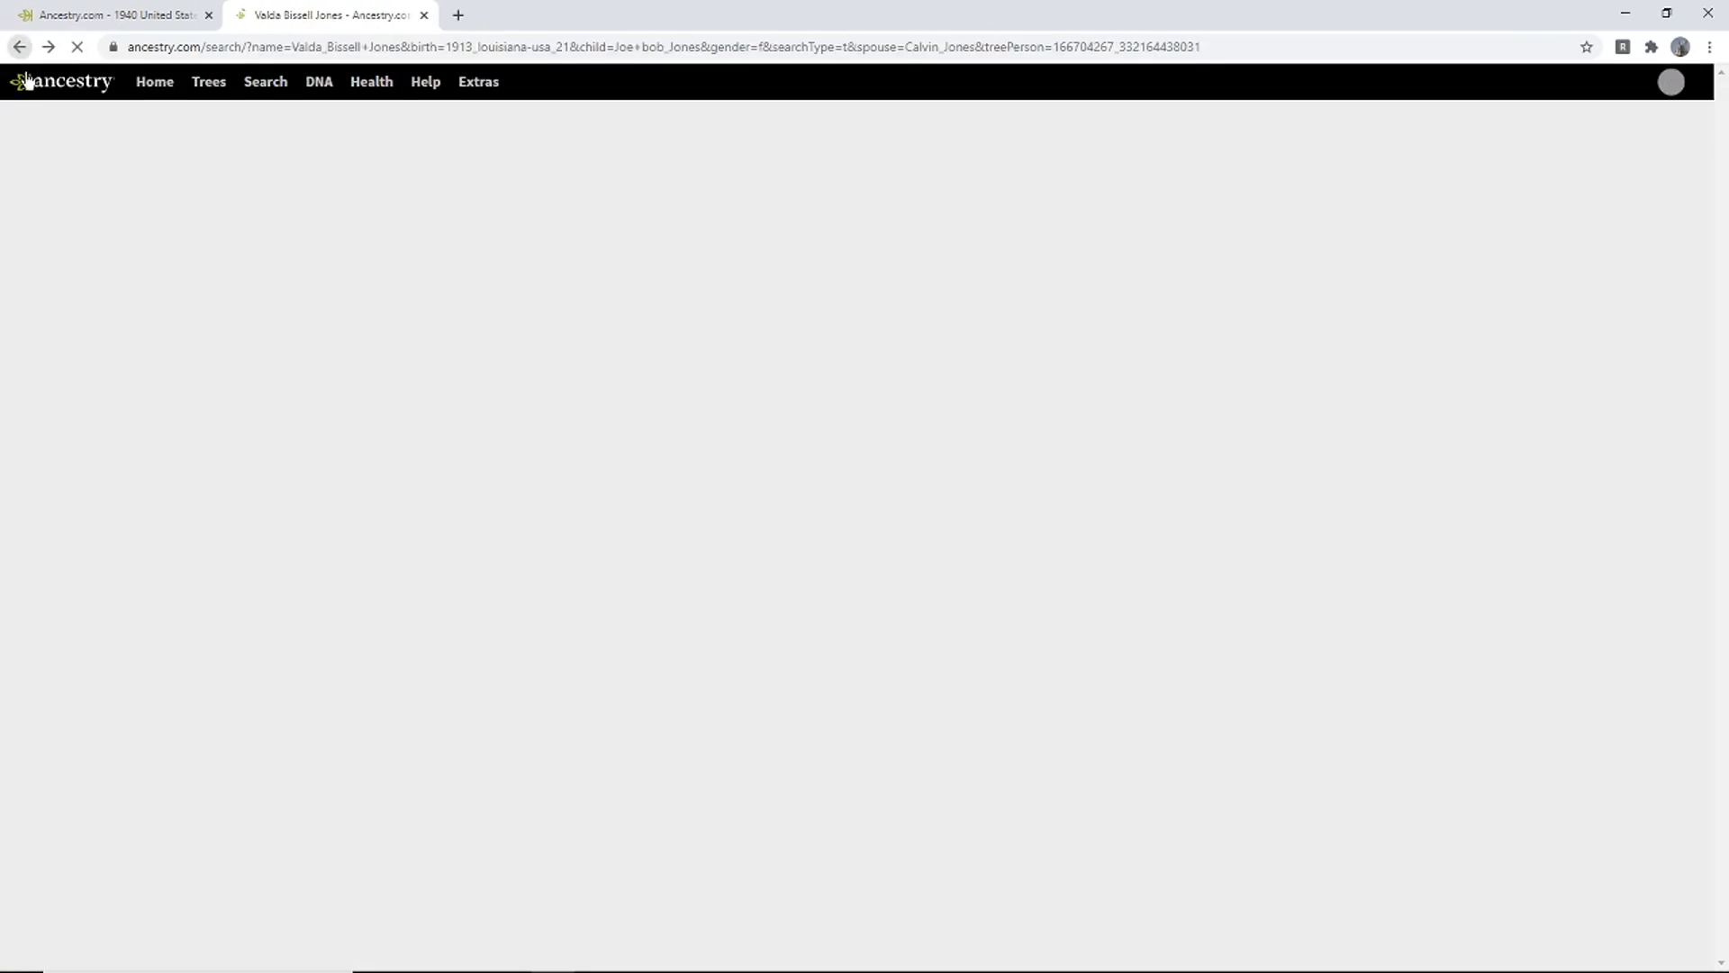
mouse_move(858, 523)
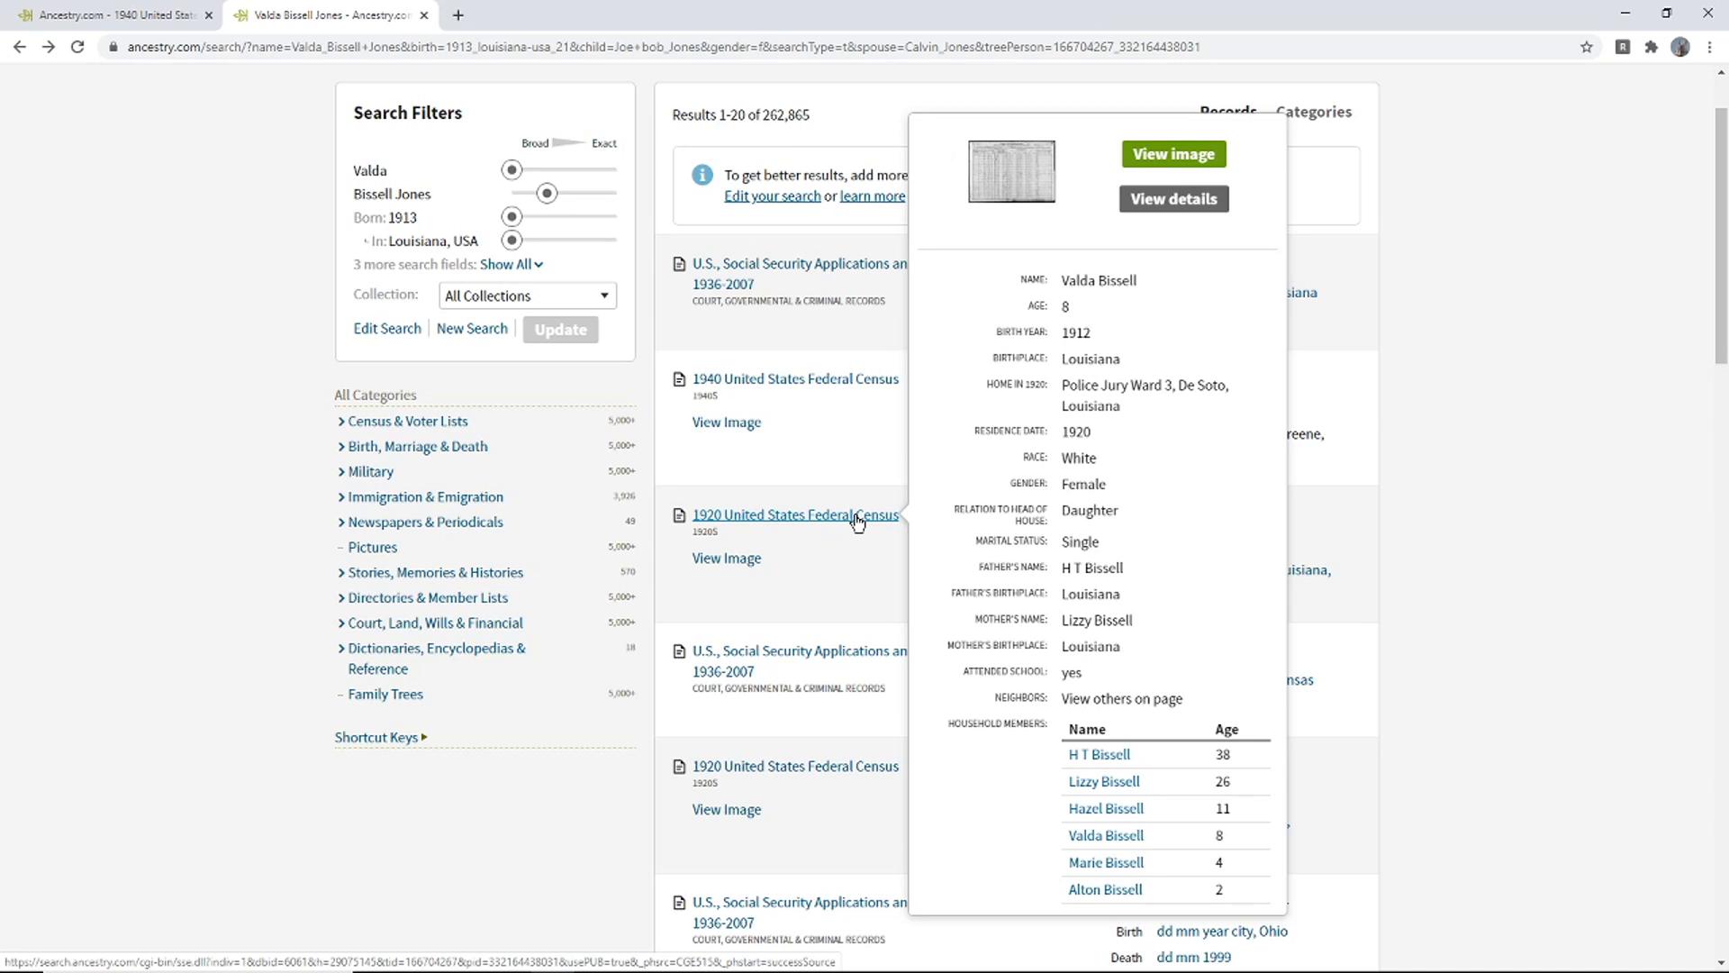
click(130, 46)
click(135, 16)
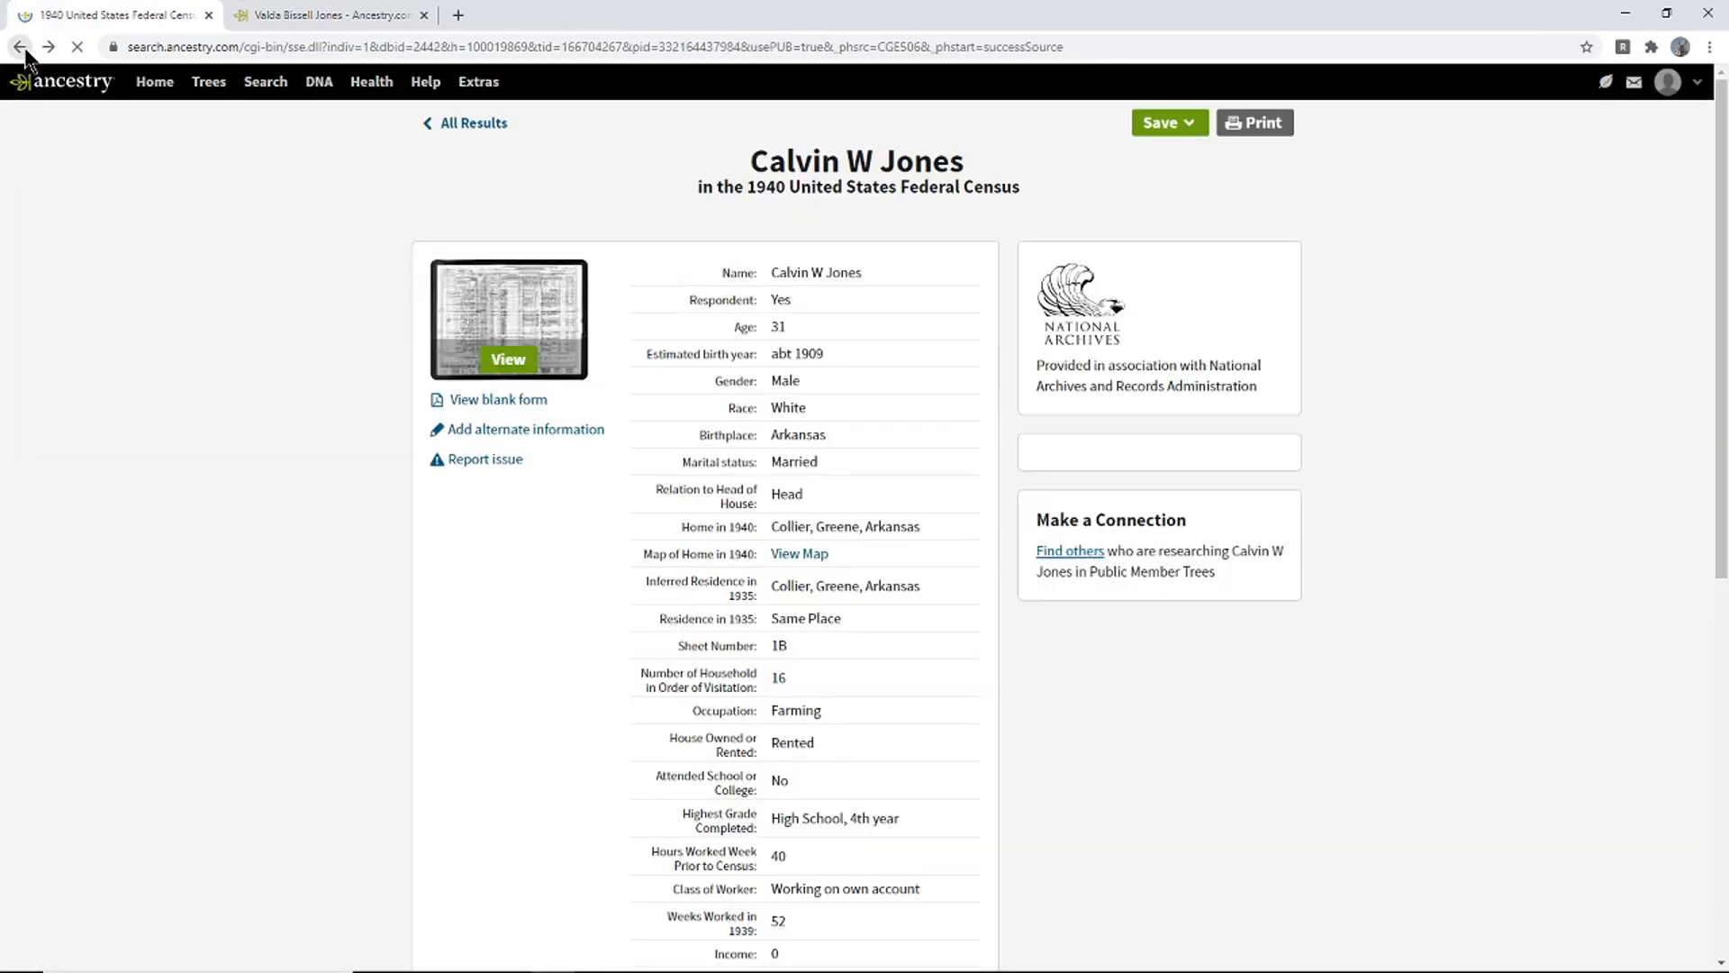
- Open the Jones Family Tree from the Trees menu and bring its pedigree view forward
click(19, 46)
click(208, 85)
click(185, 129)
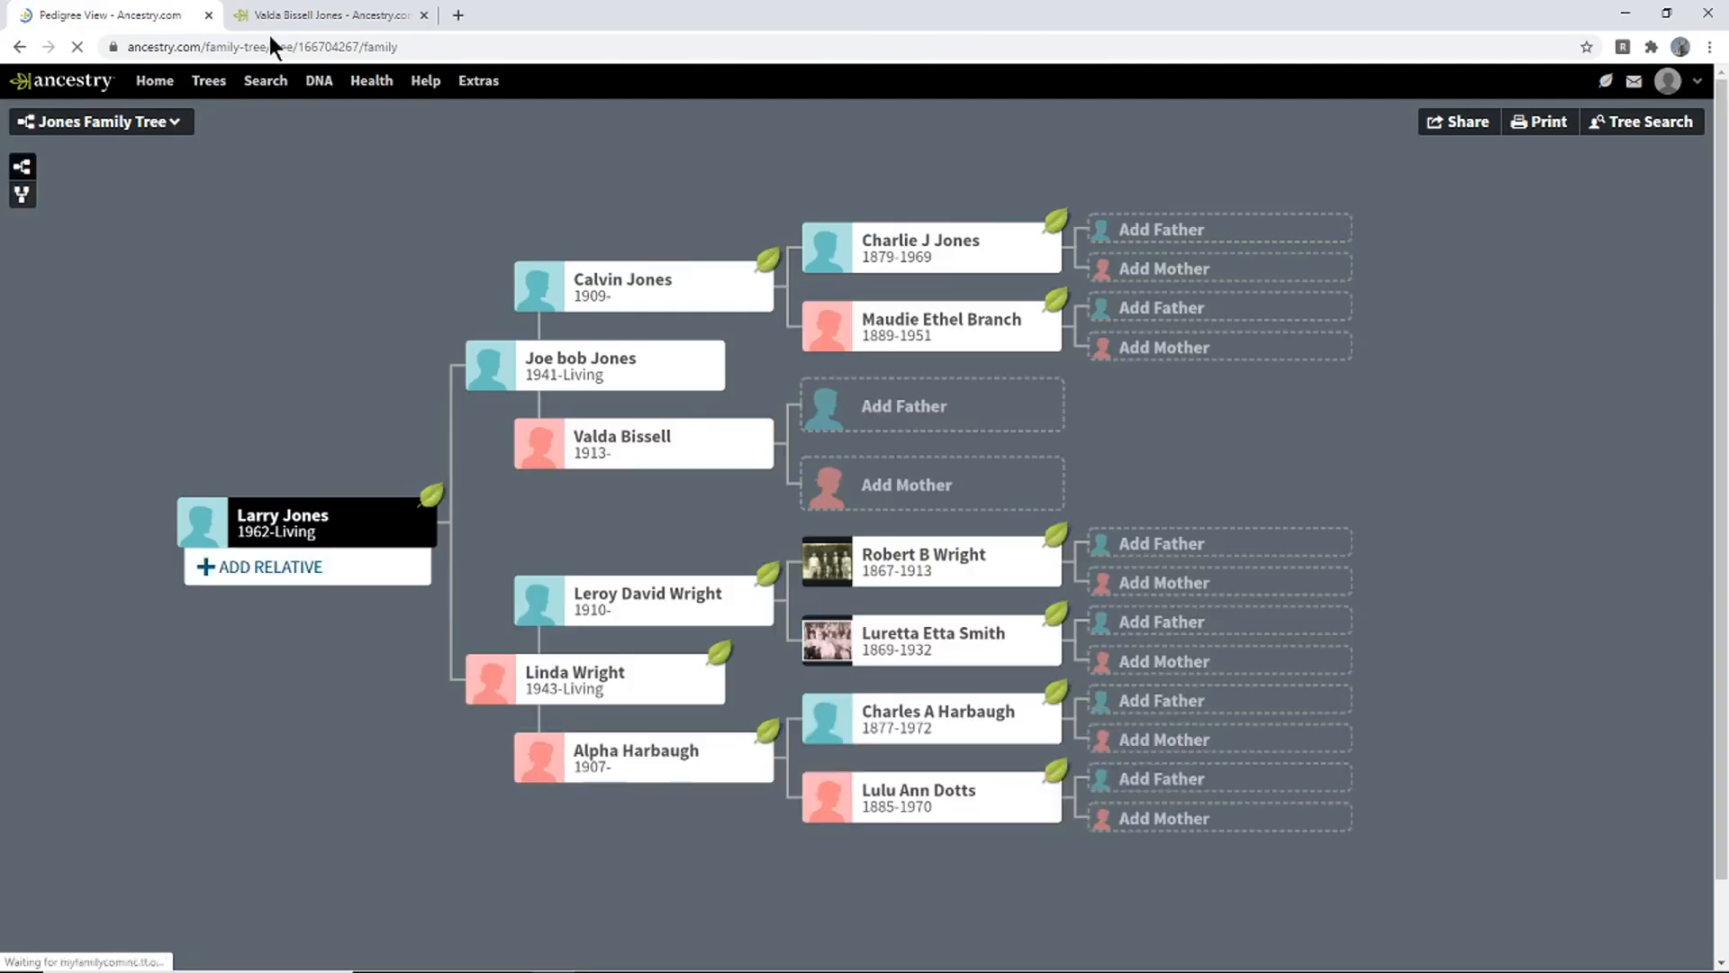
click(270, 18)
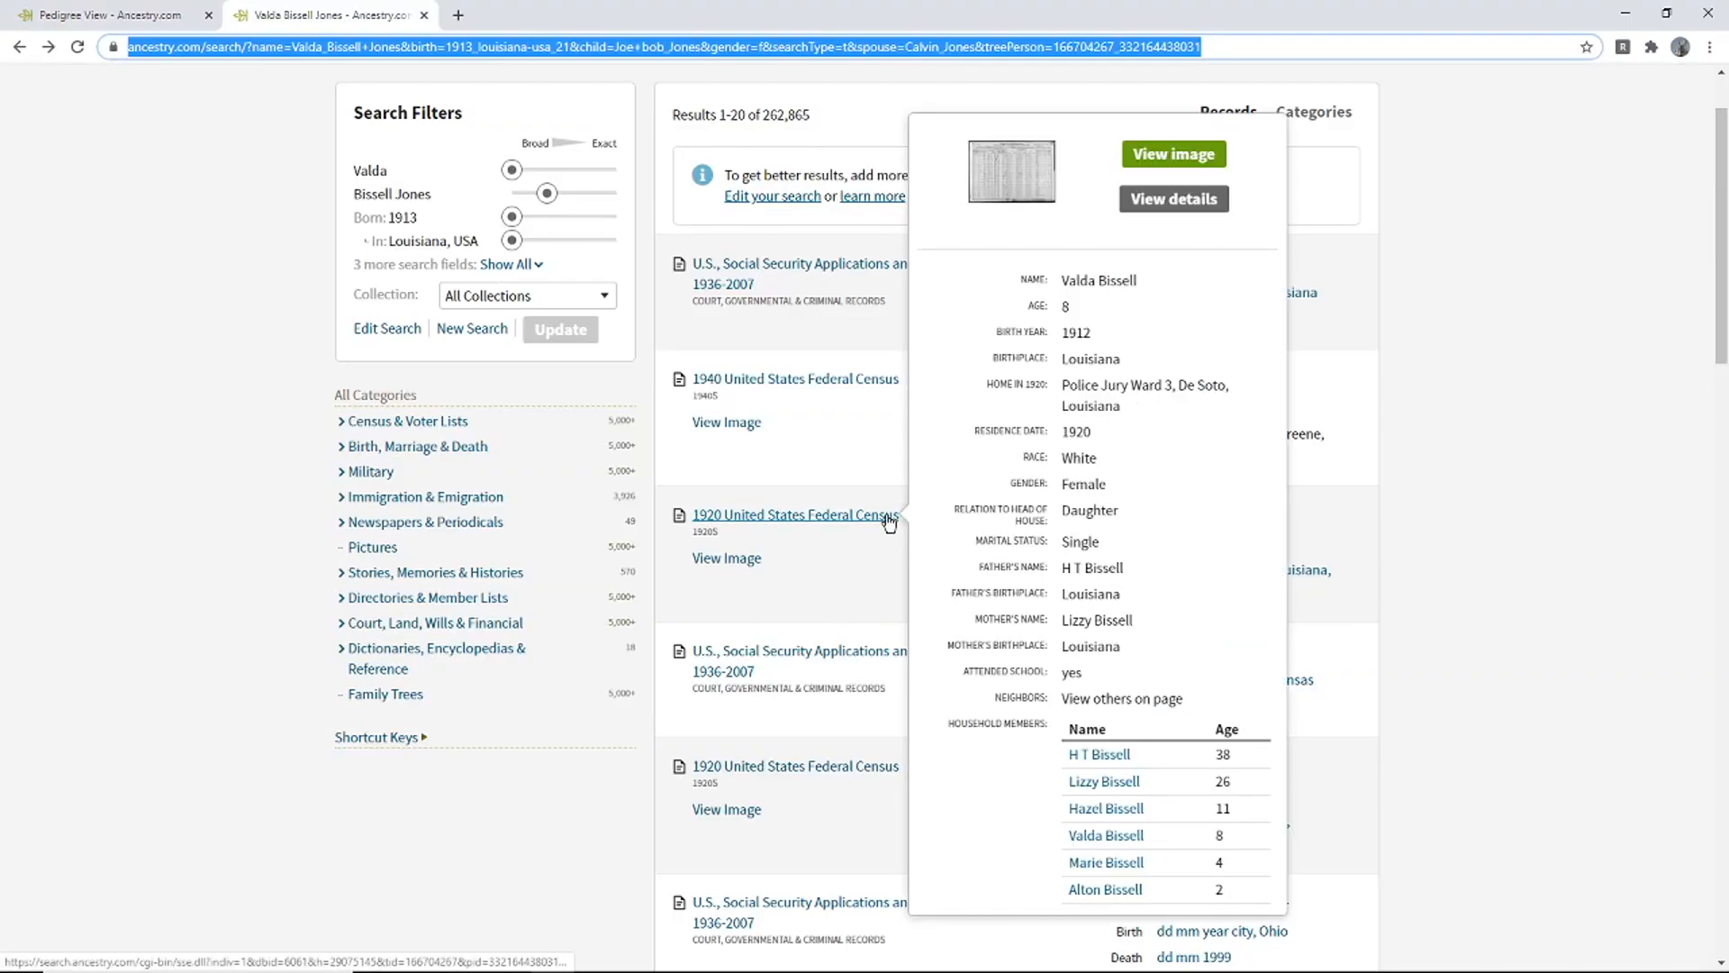
click(117, 14)
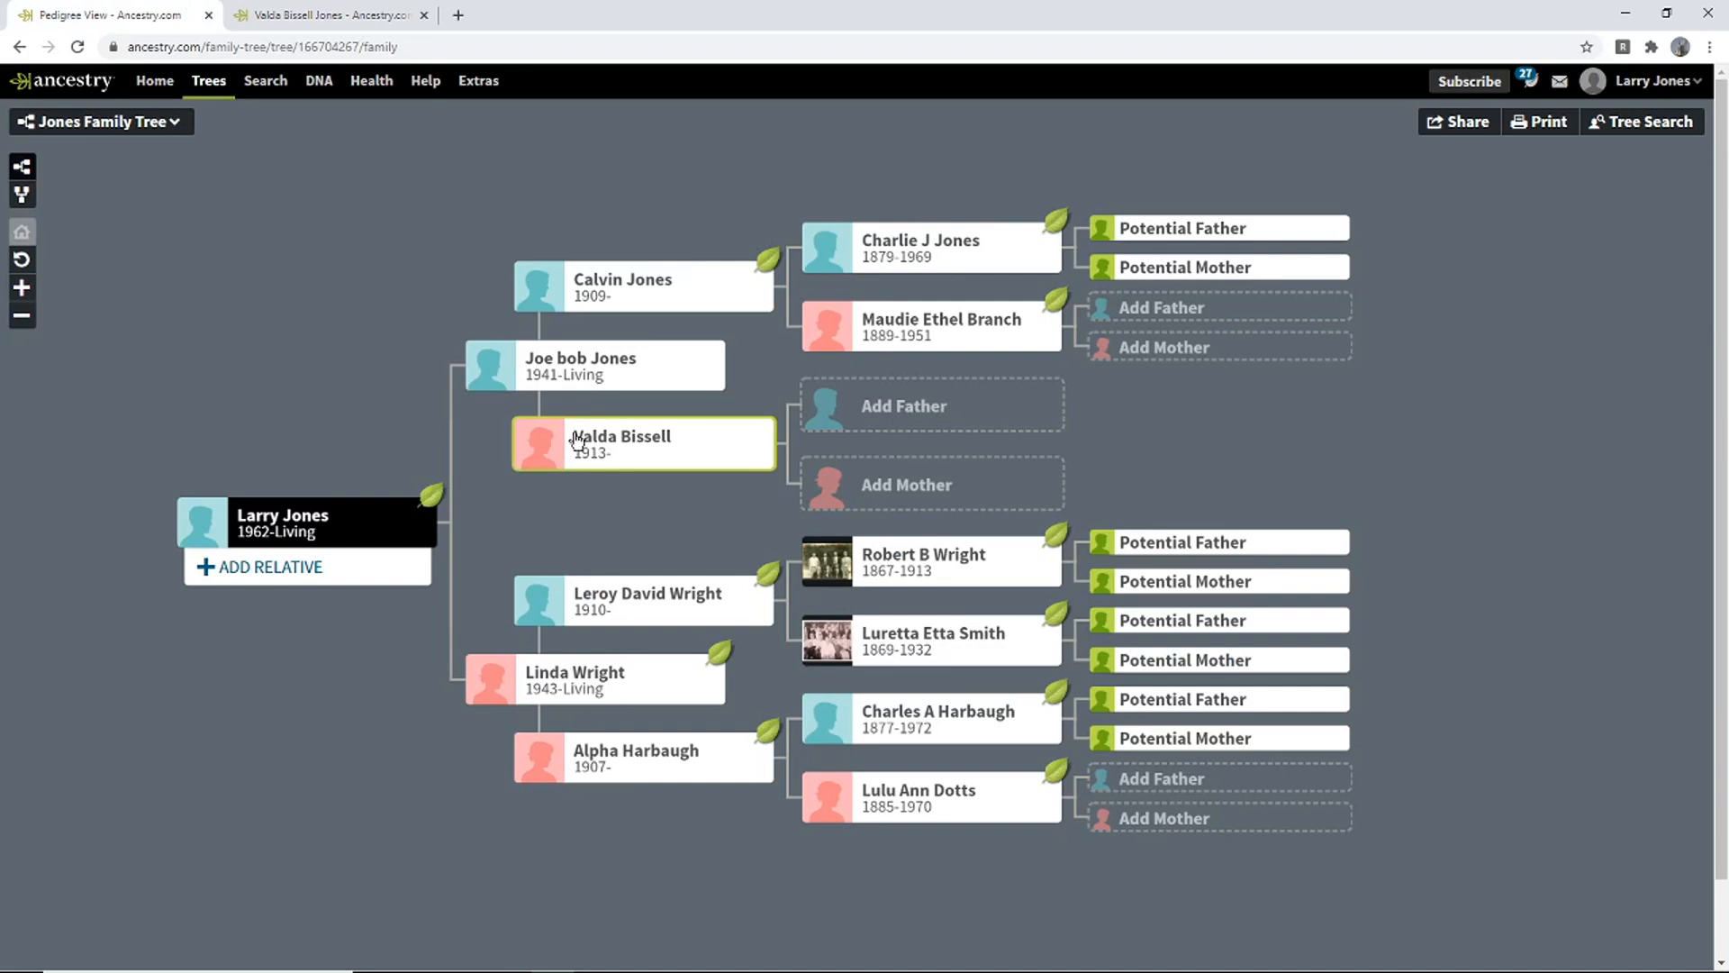
click(856, 404)
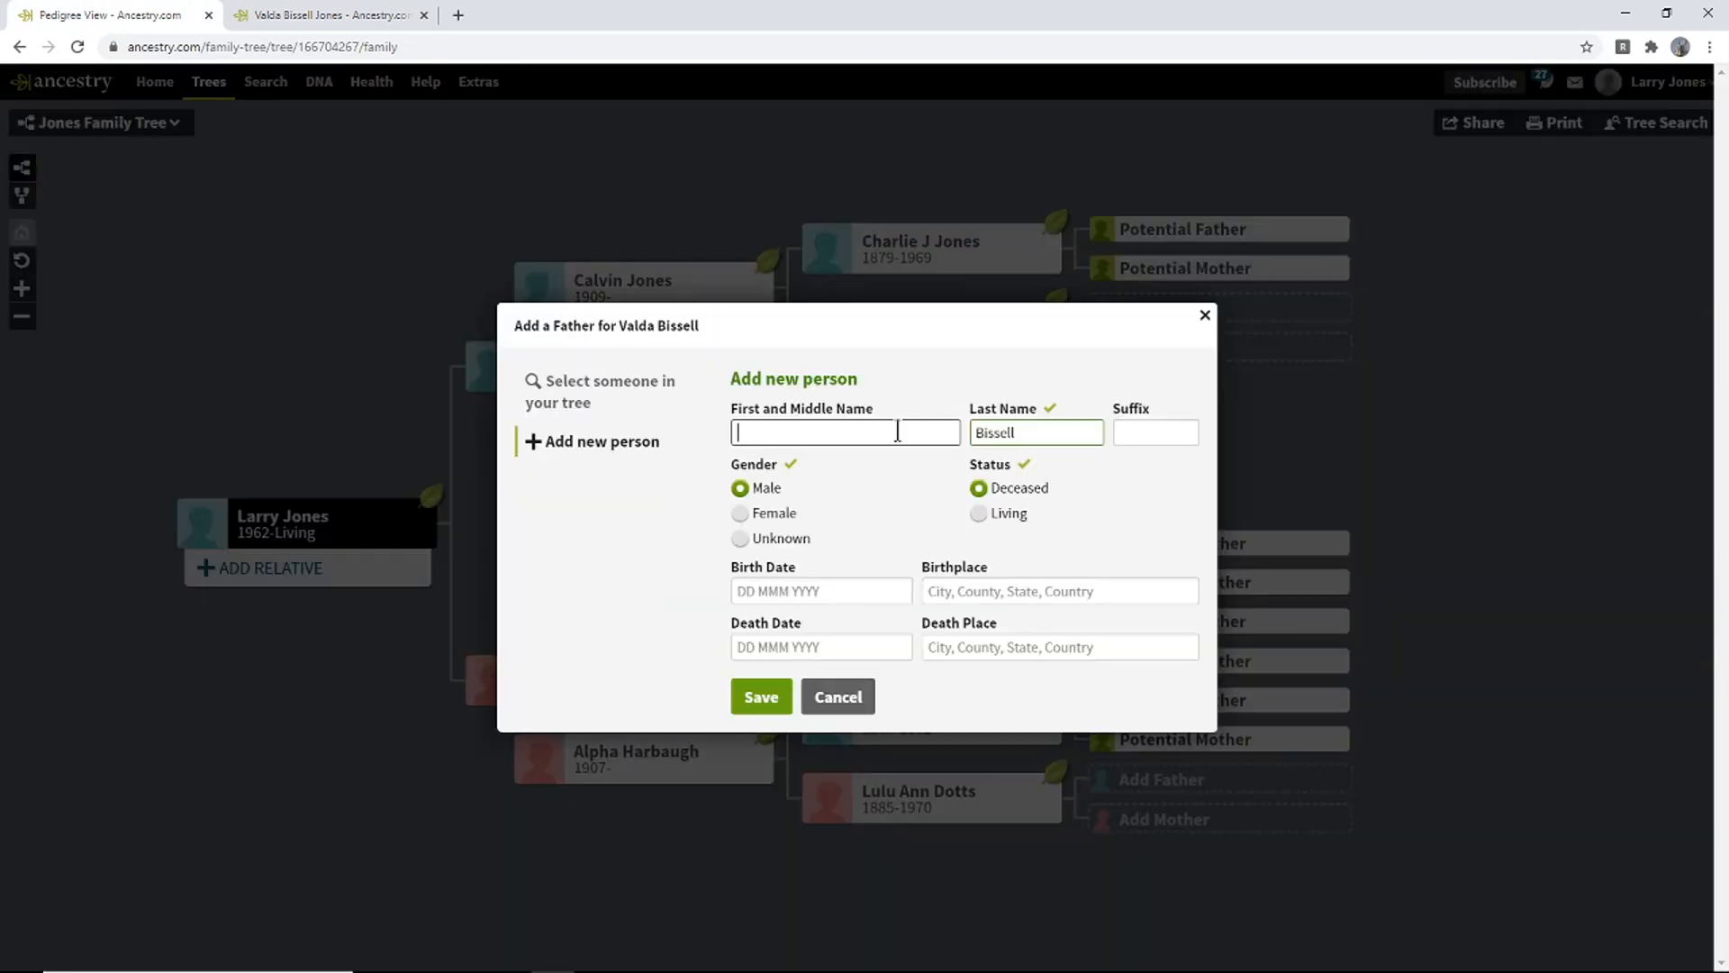
text(H.T)
click(436, 16)
mouse_move(850, 520)
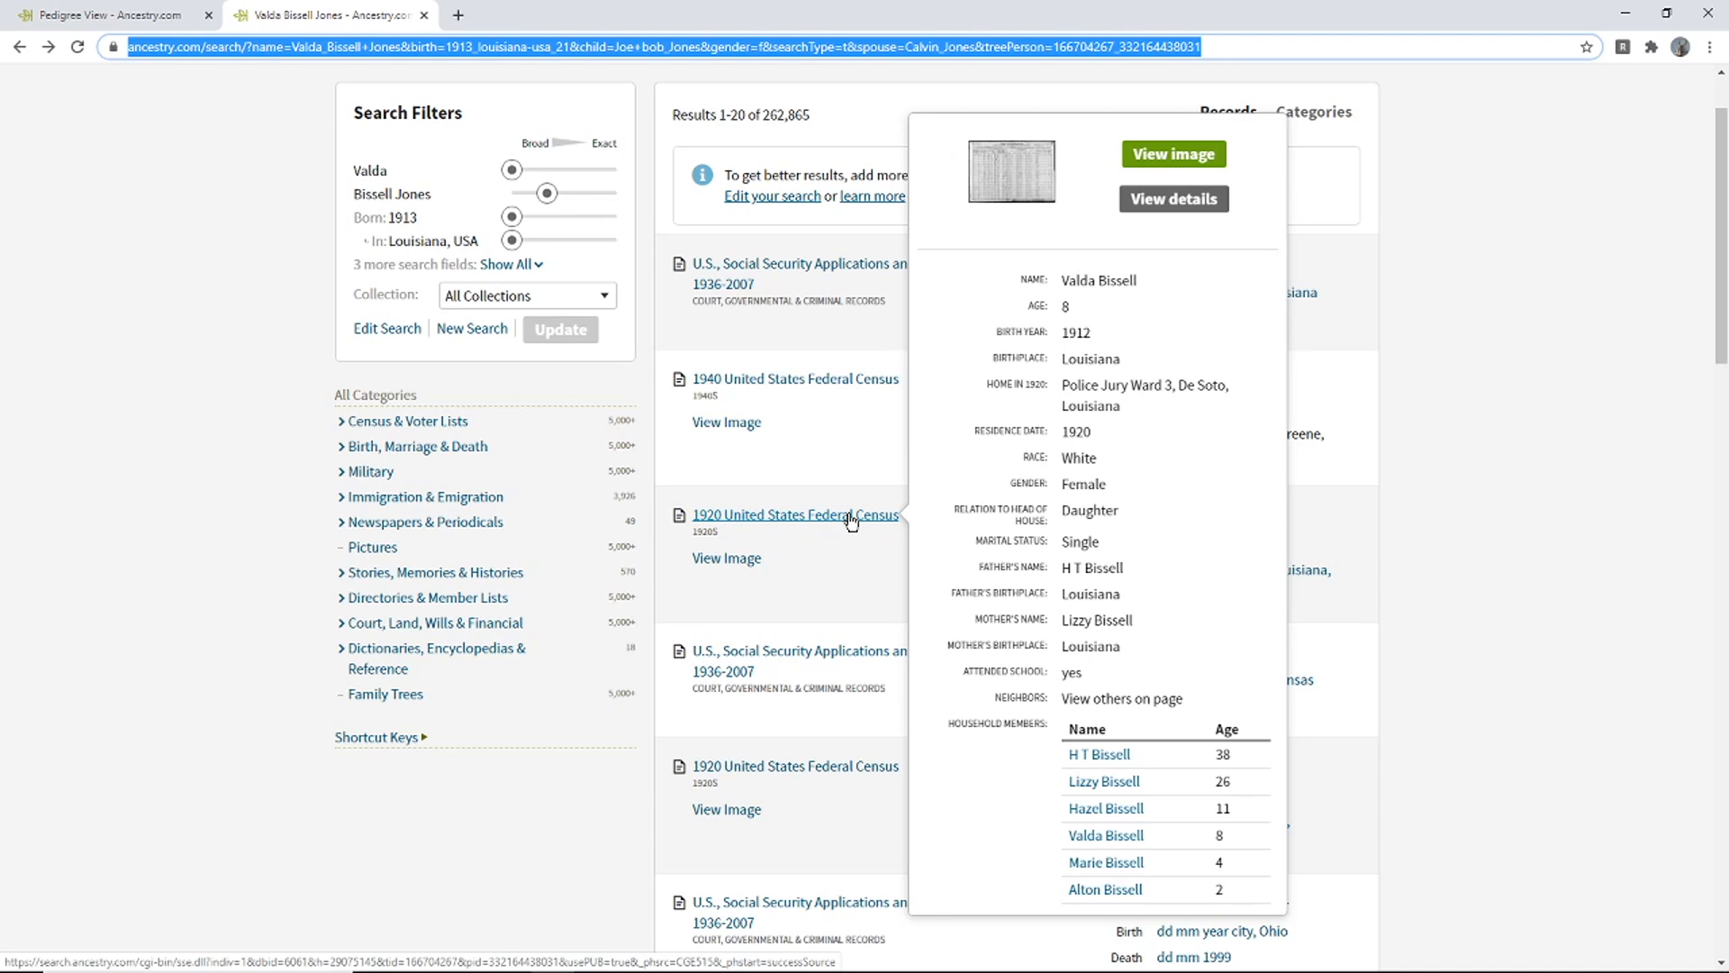
click(135, 15)
click(861, 590)
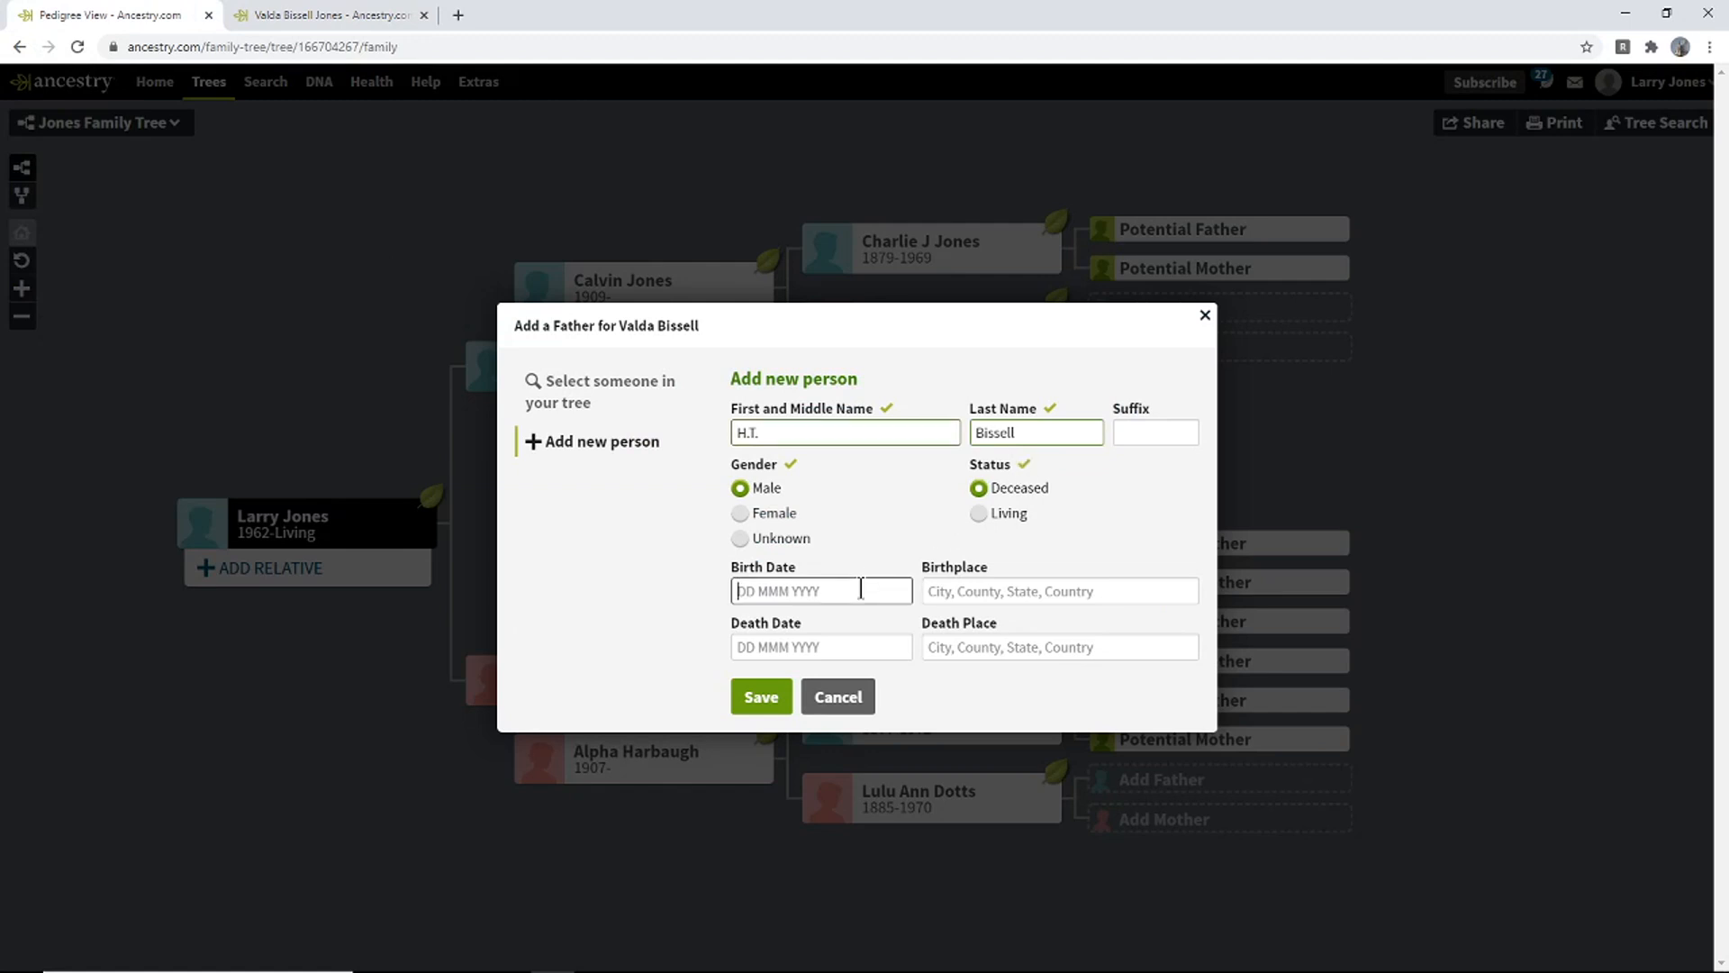
text(1882)
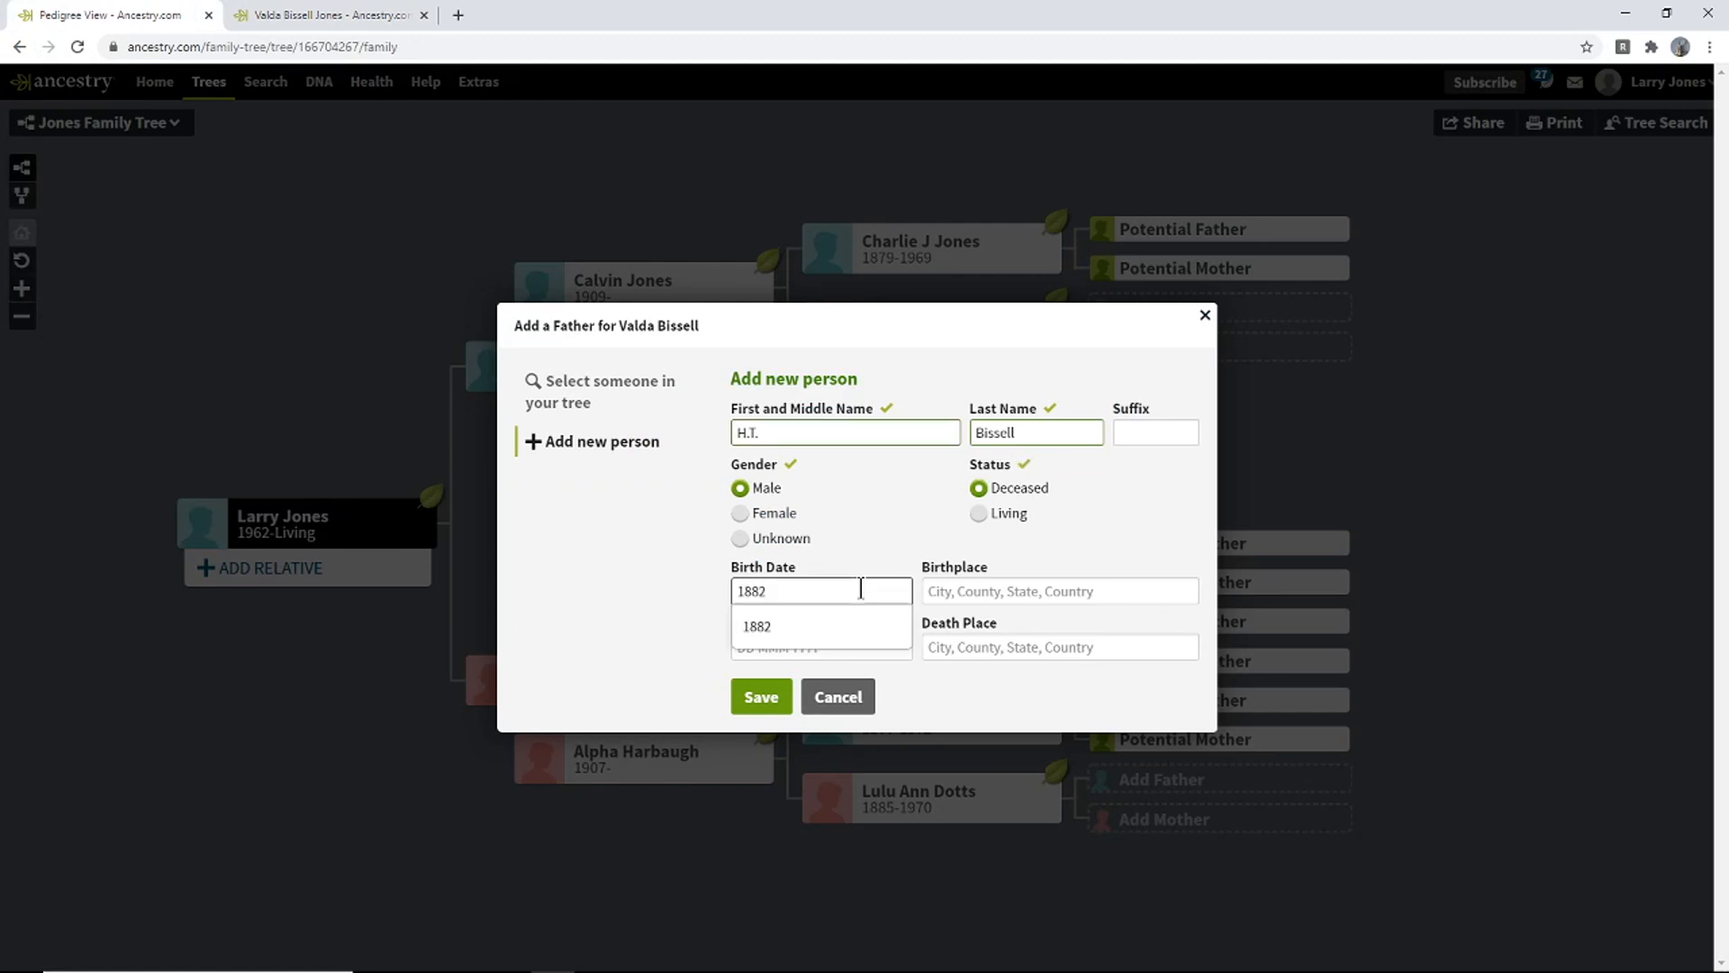
click(786, 628)
click(762, 697)
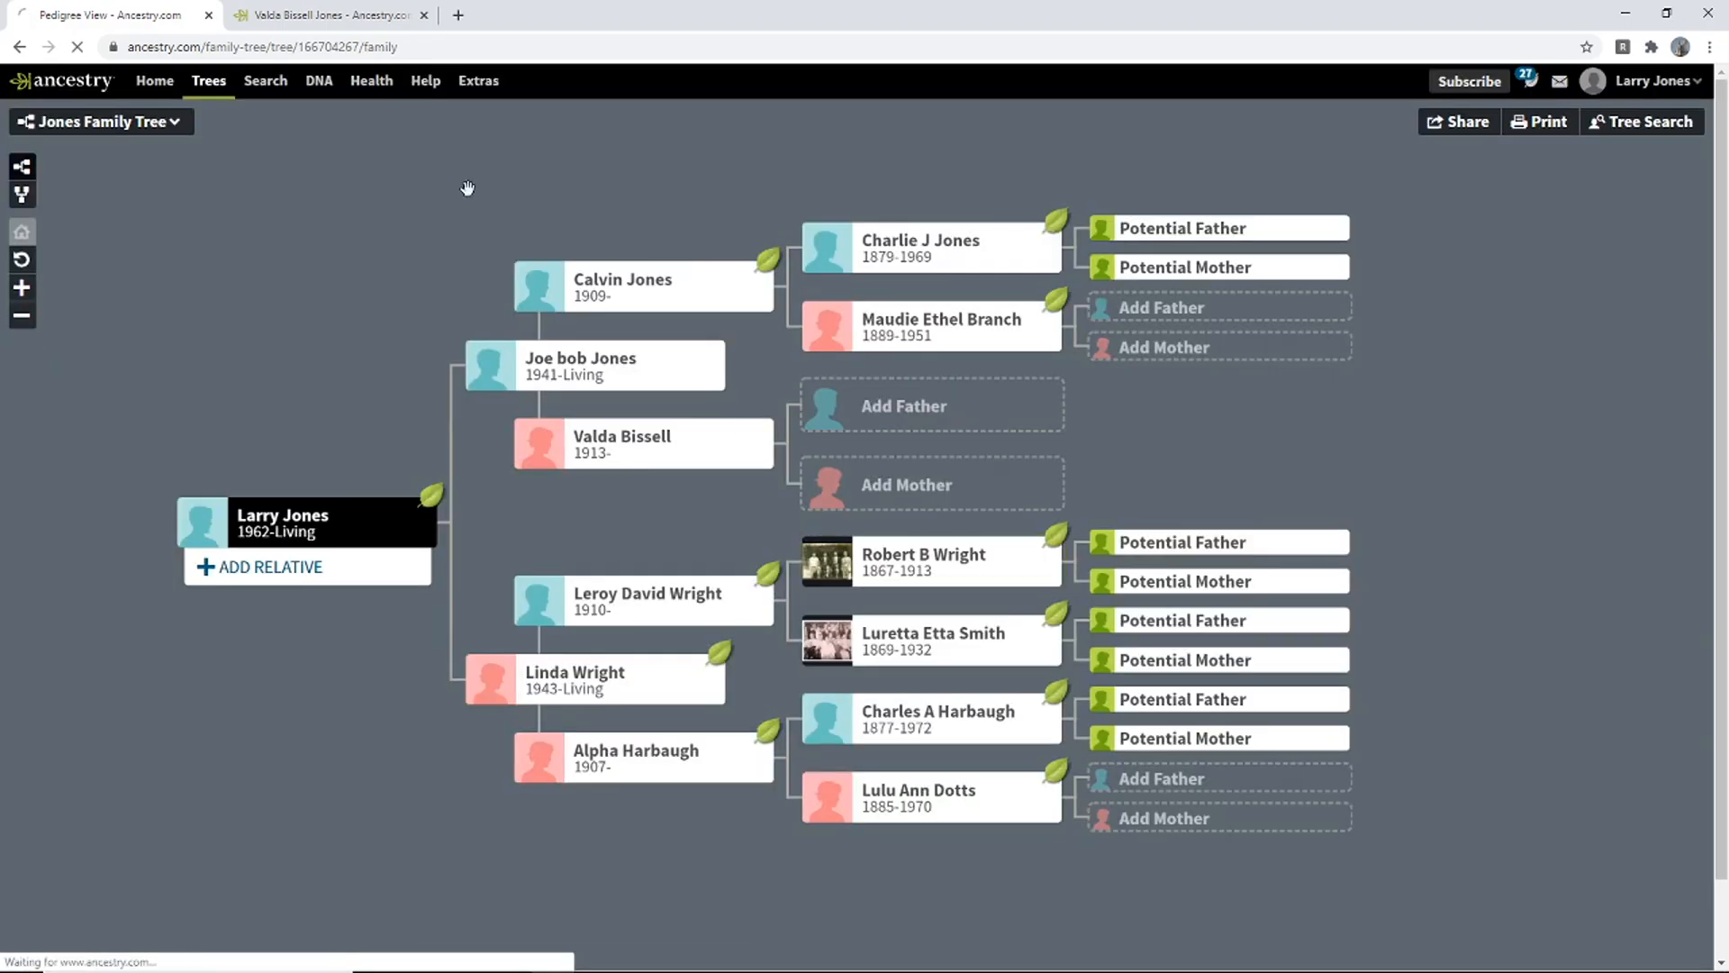
- Recheck the 1920 census record for the mother's details, then return to the tree
click(366, 11)
mouse_move(796, 524)
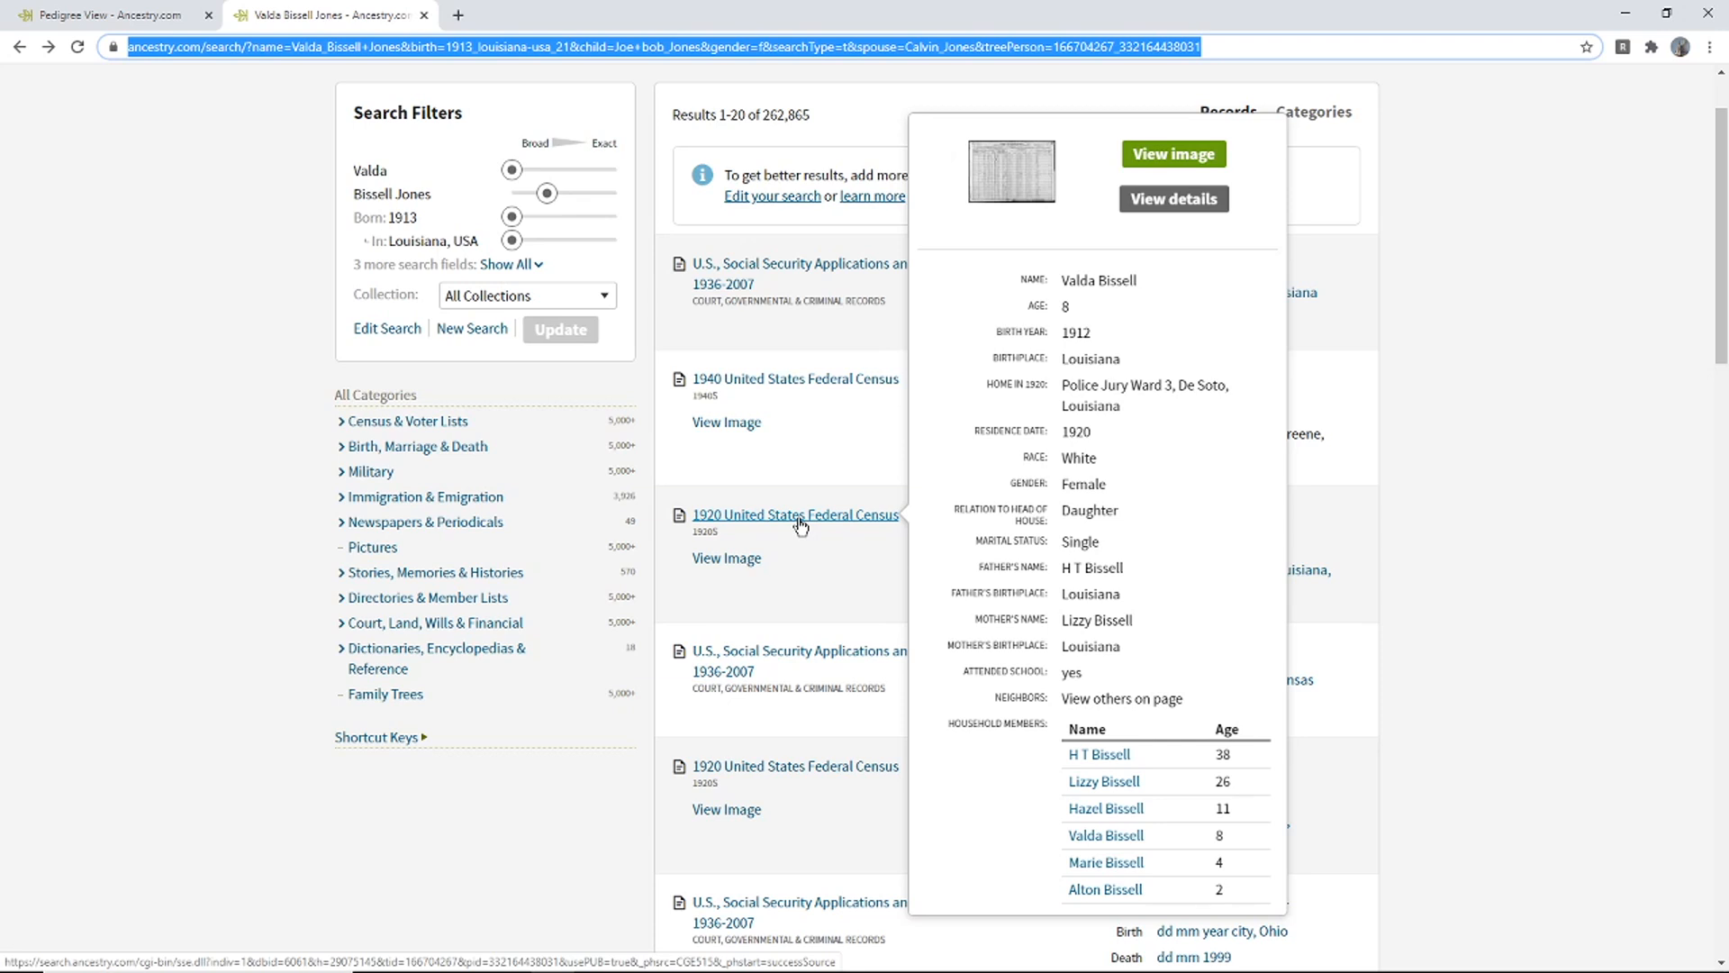
click(98, 18)
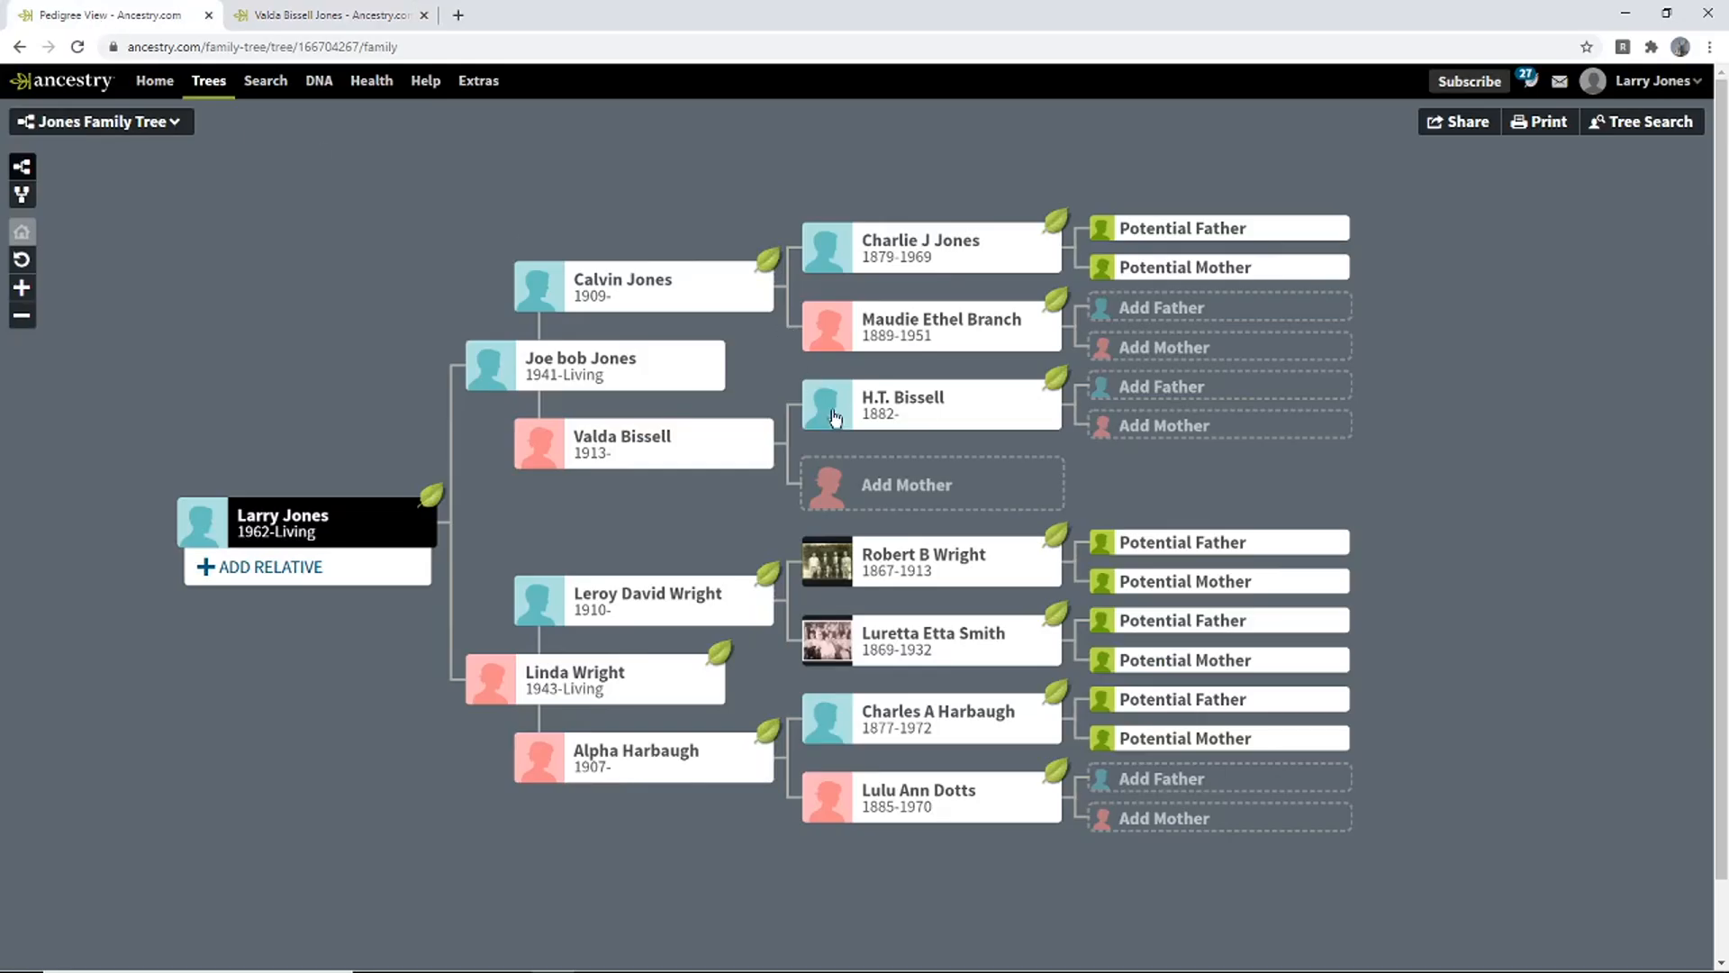
click(890, 489)
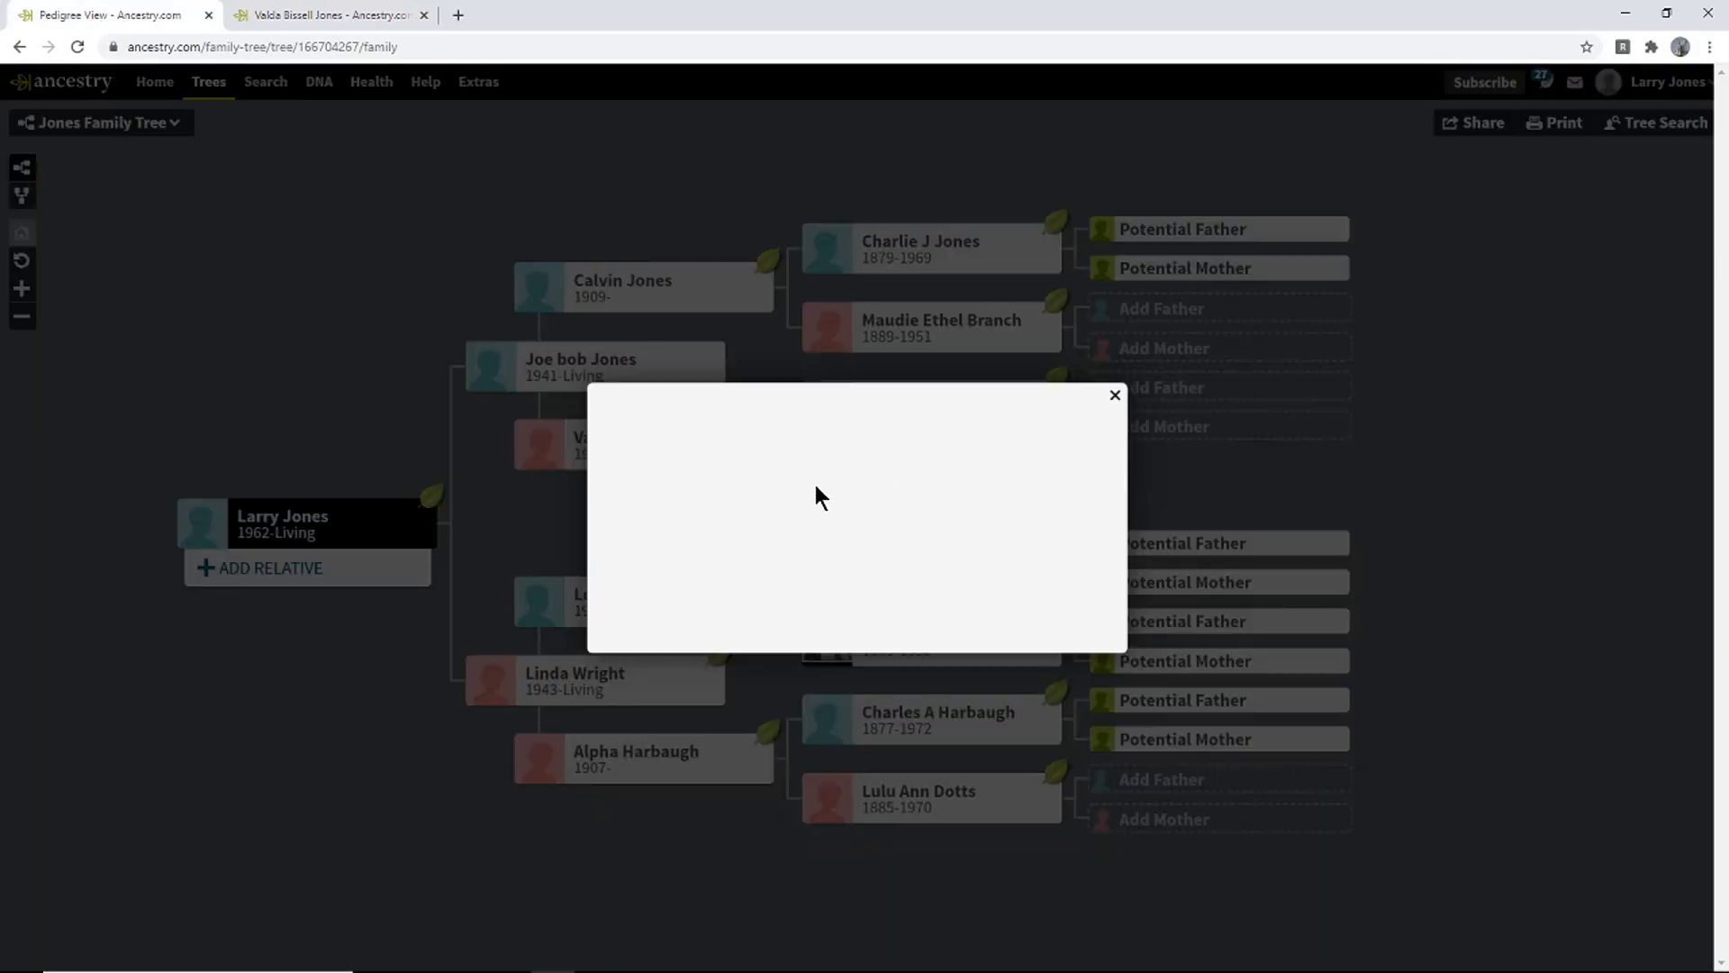
text(Lizzie)
key(Tab)
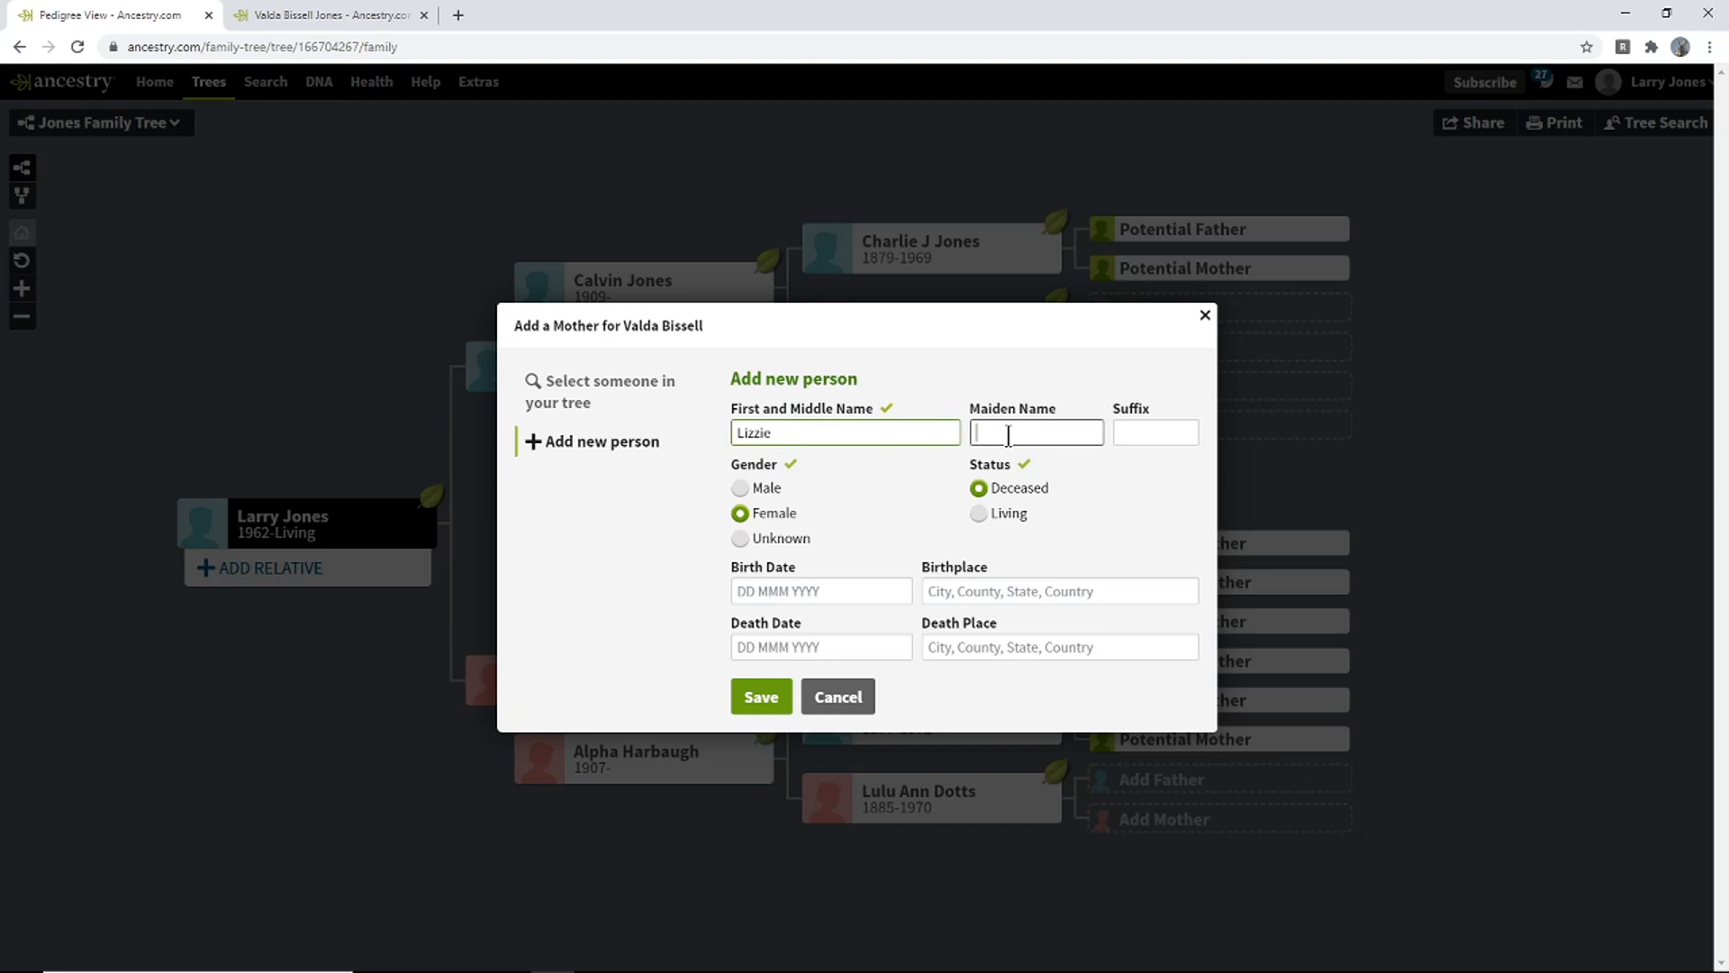
click(767, 594)
text(189)
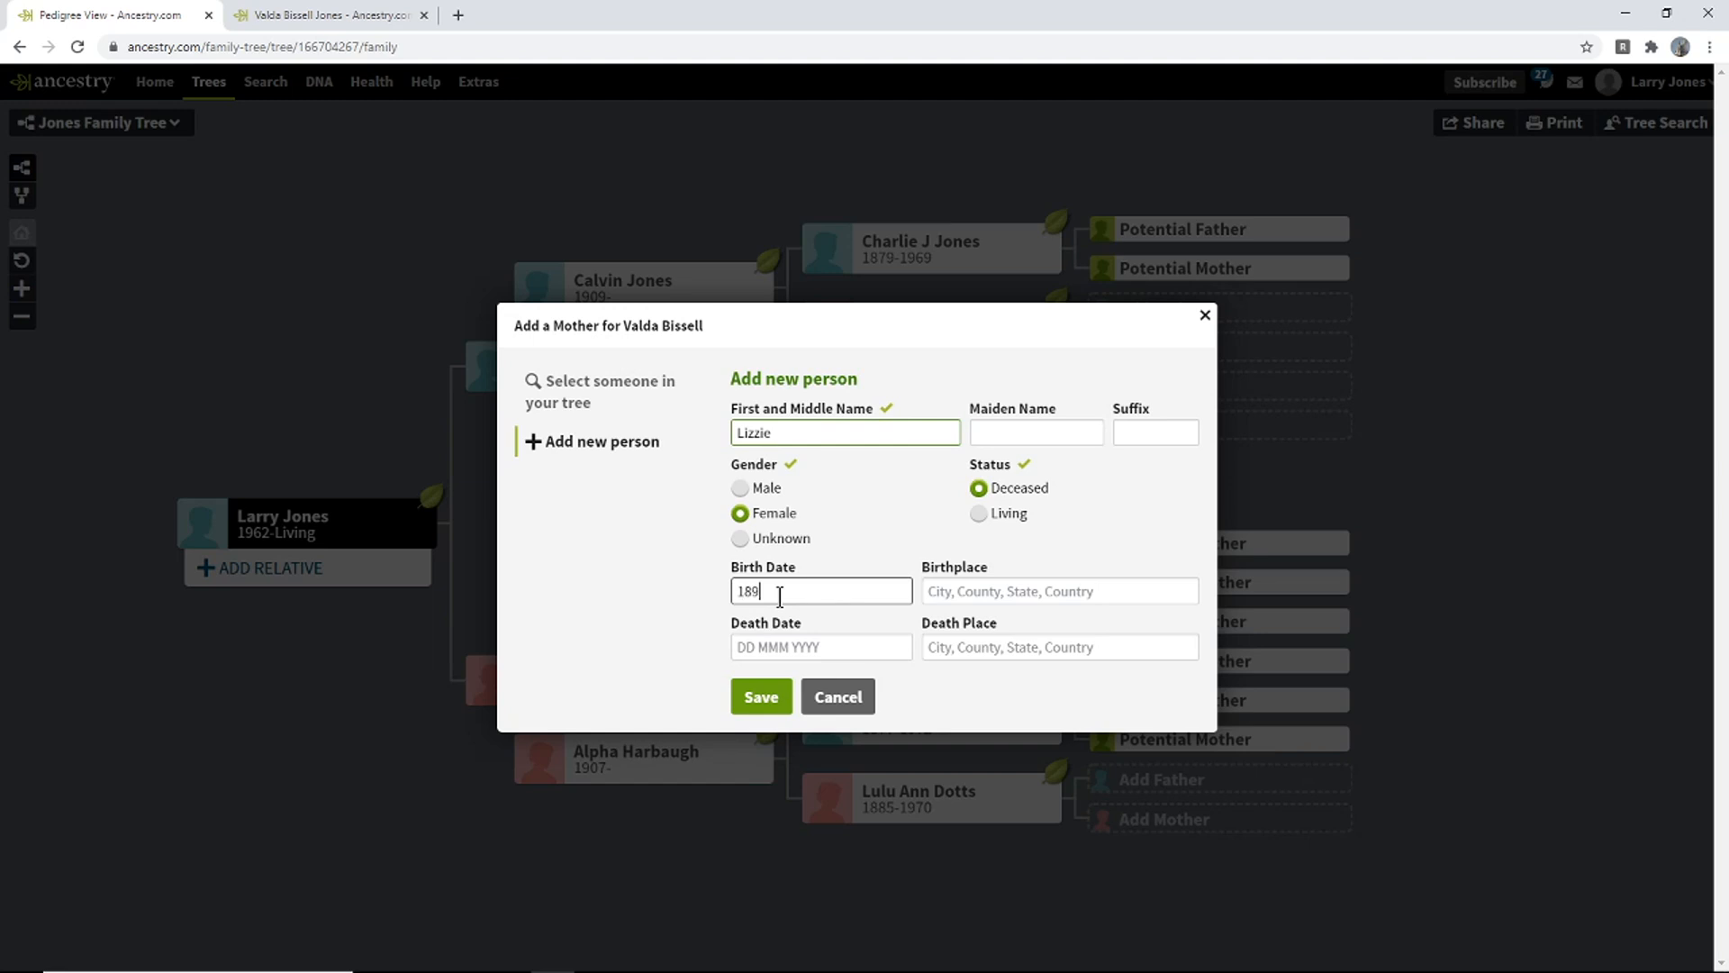
text(4)
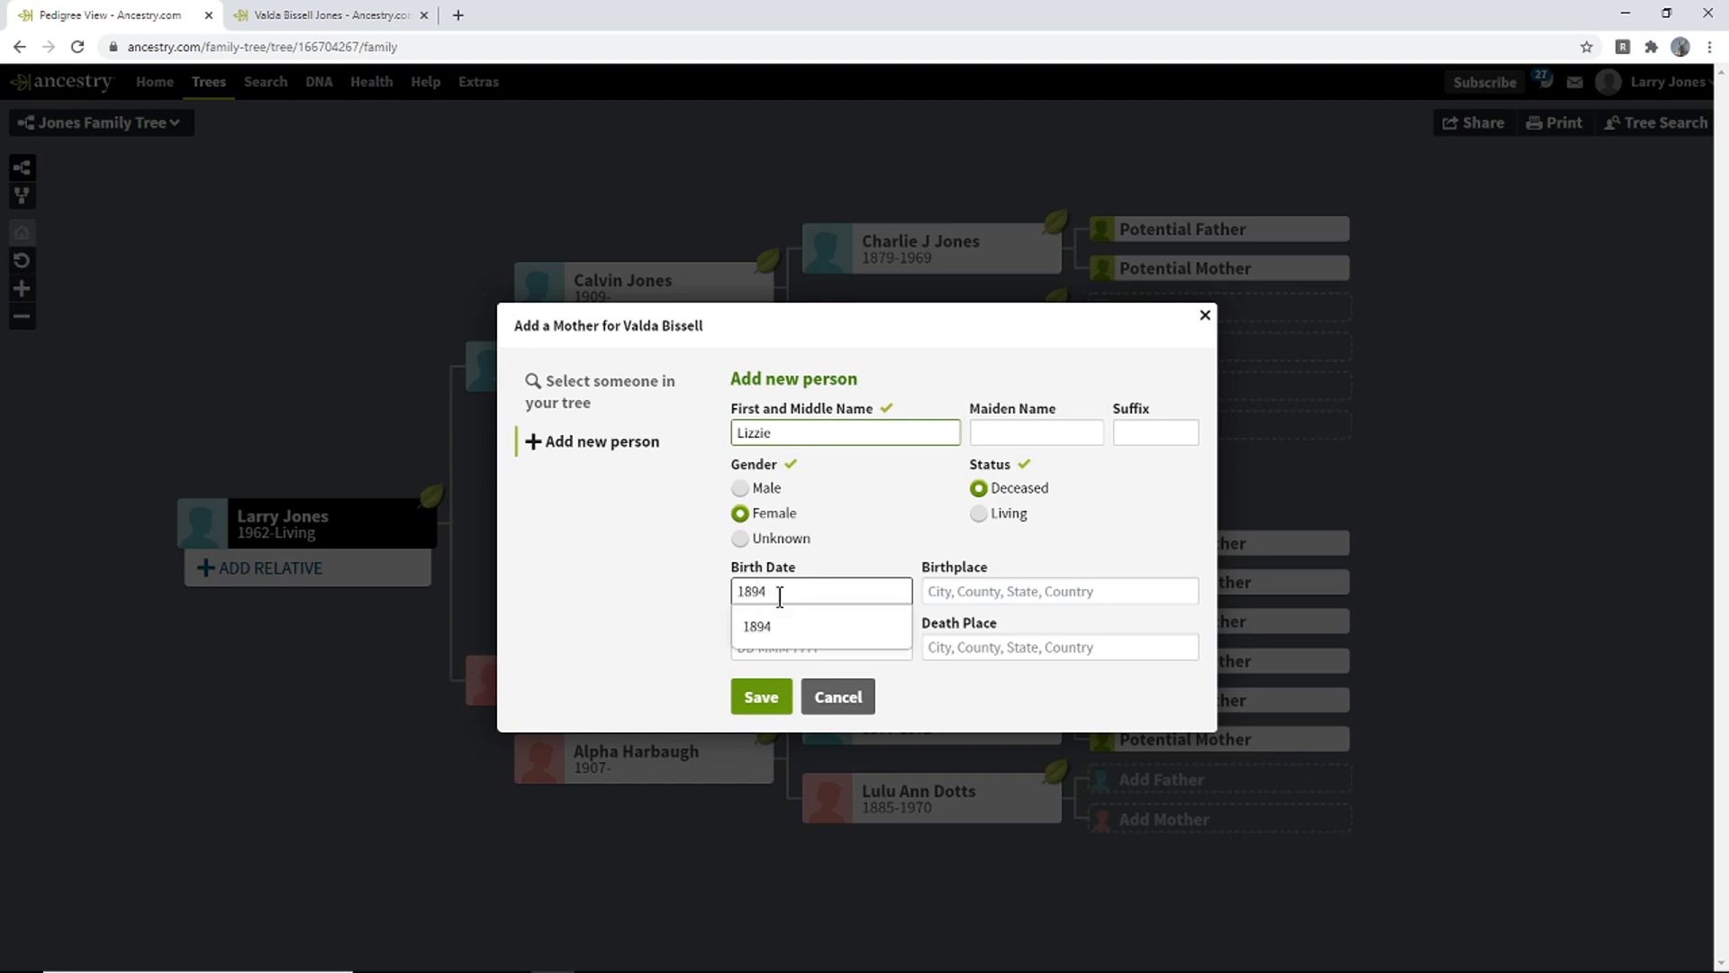
click(766, 689)
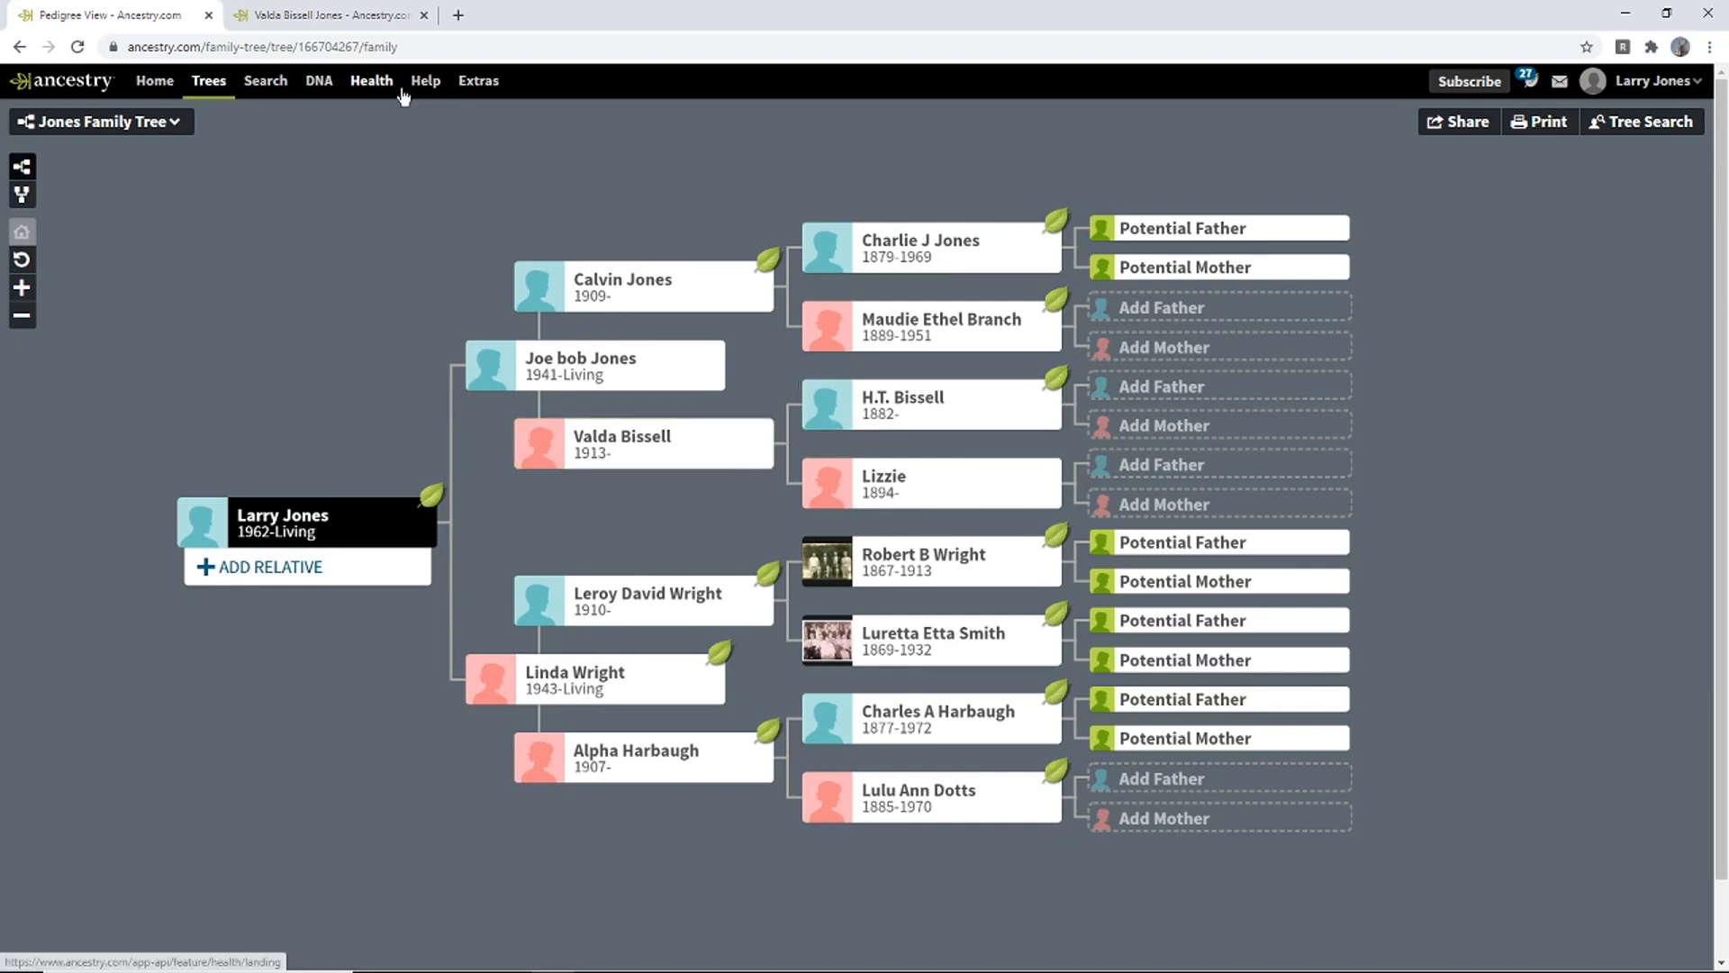
click(297, 12)
mouse_move(872, 516)
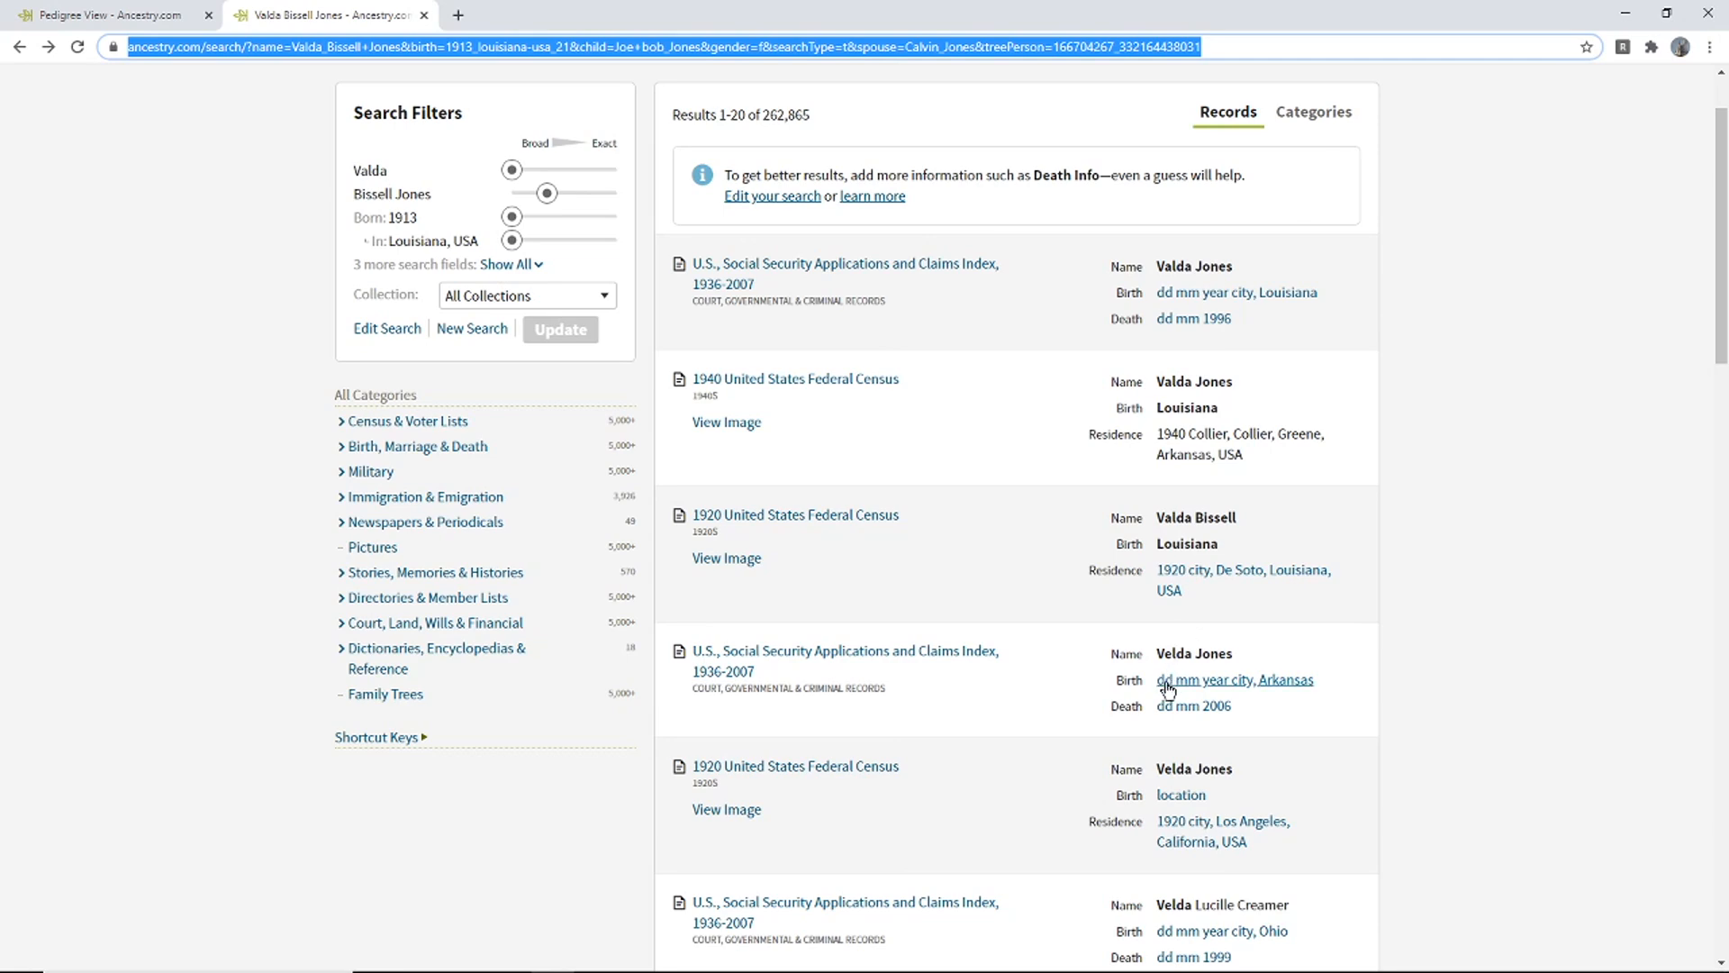
drag(1718, 279, 1689, 562)
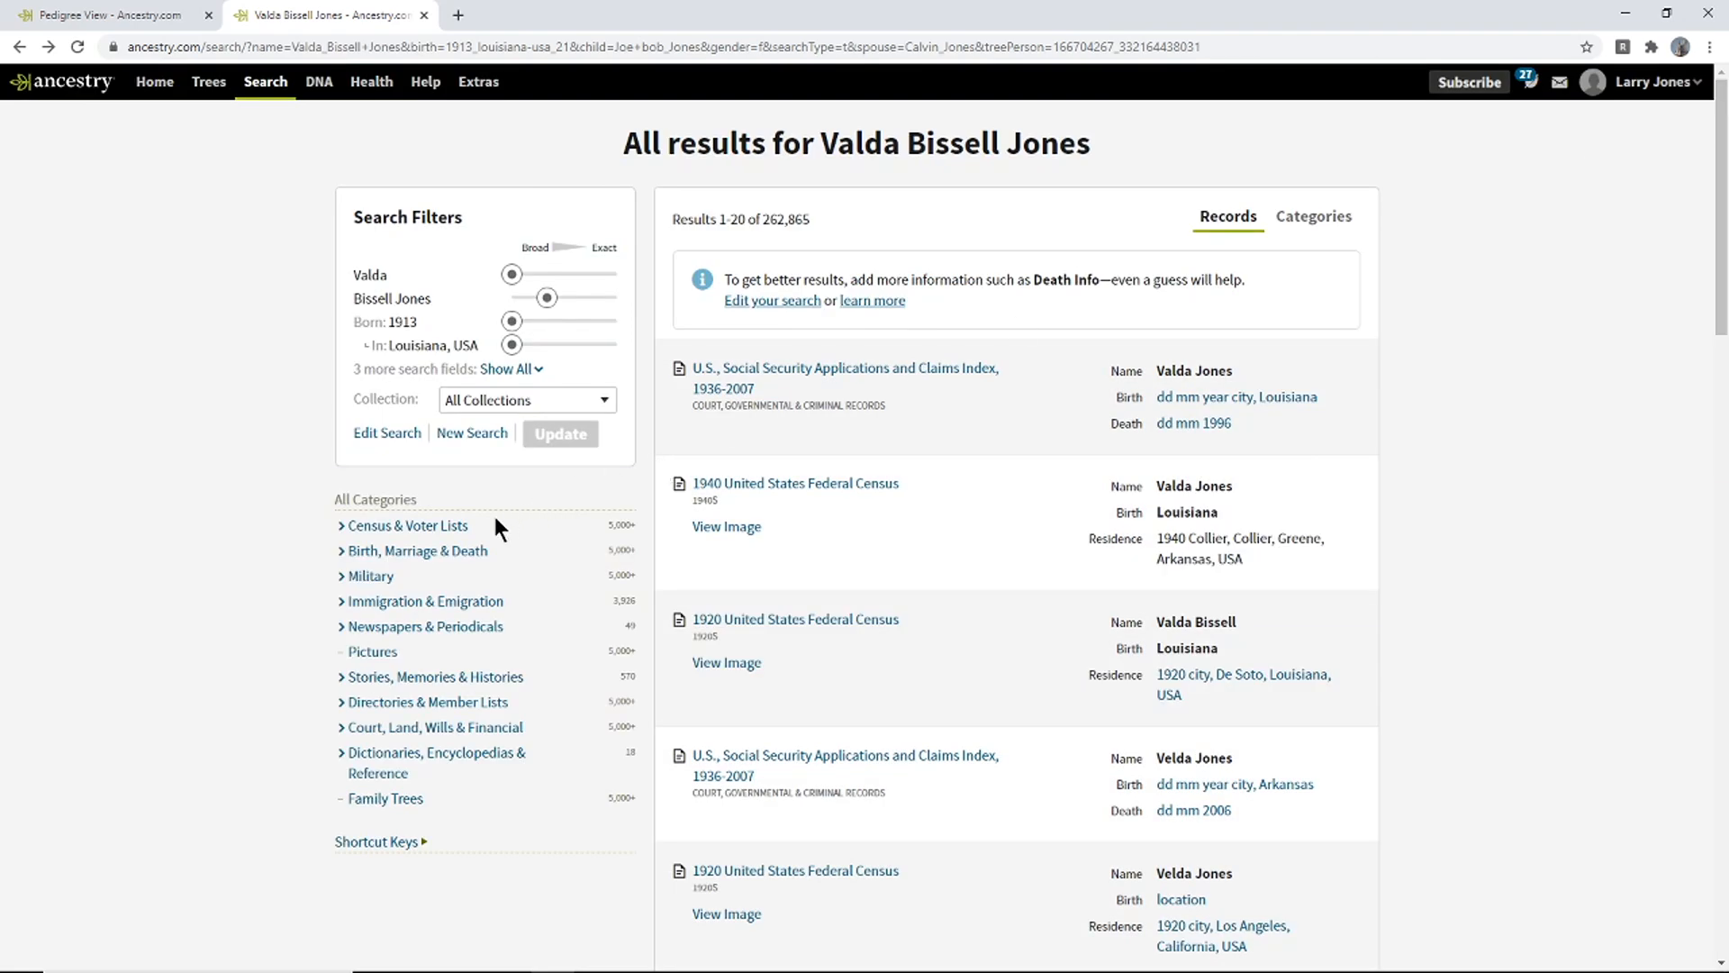
click(420, 553)
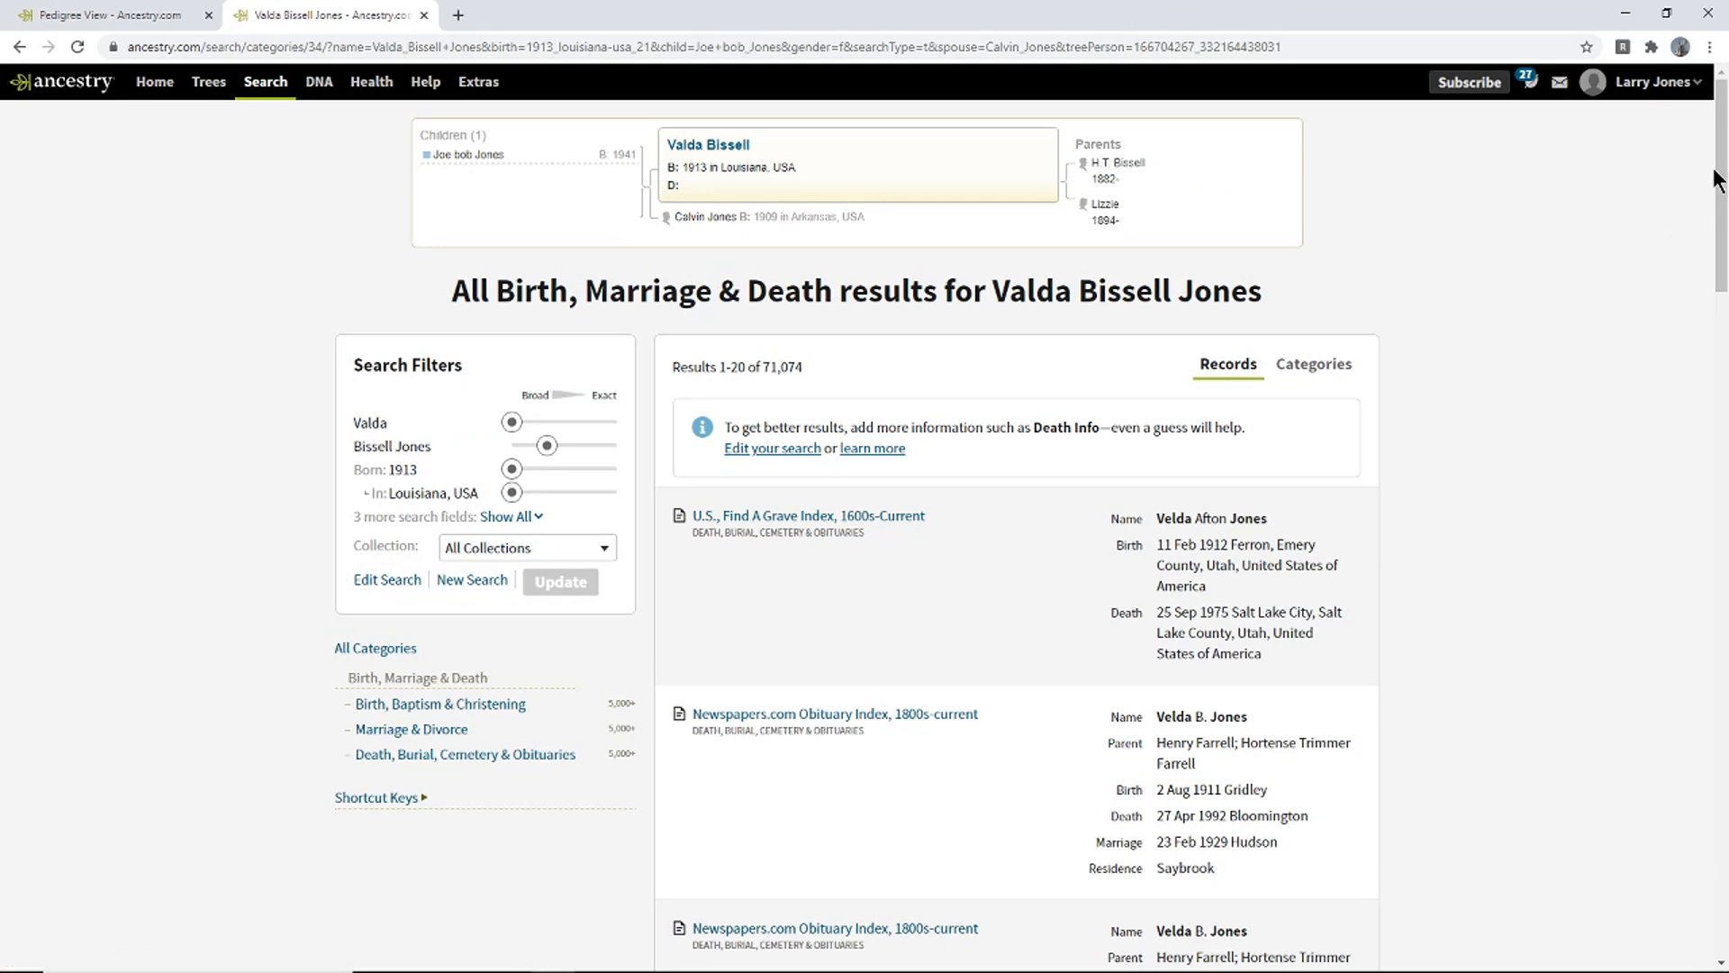
drag(1718, 191, 1675, 90)
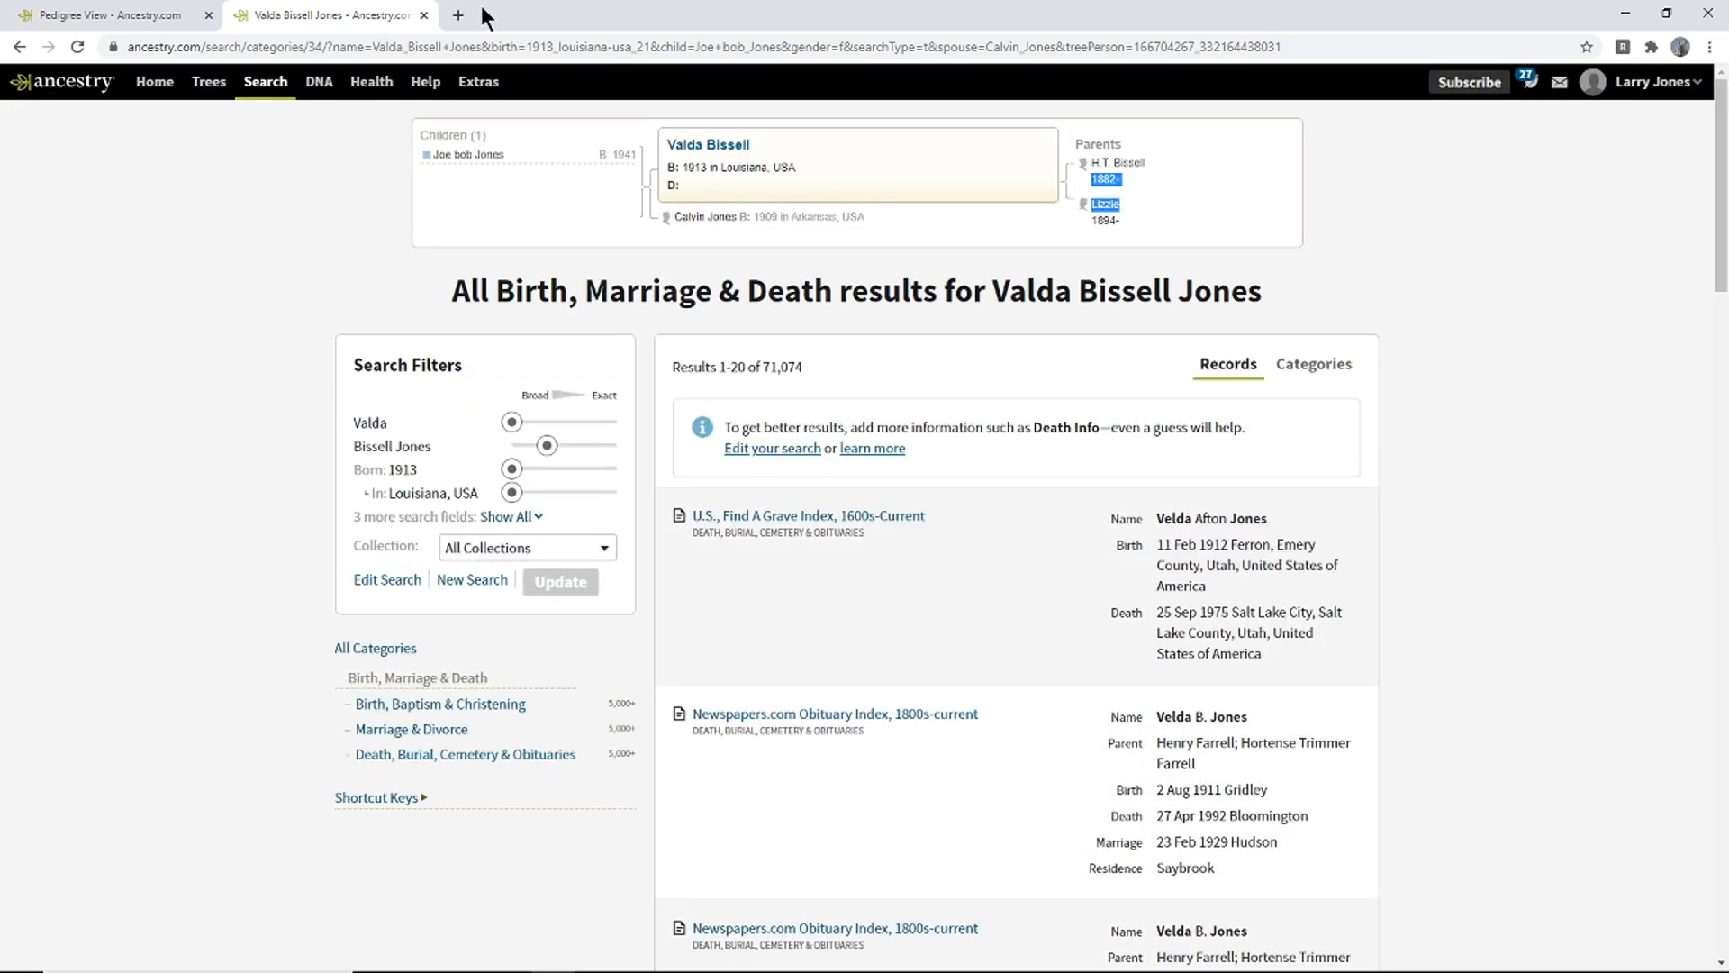
click(98, 8)
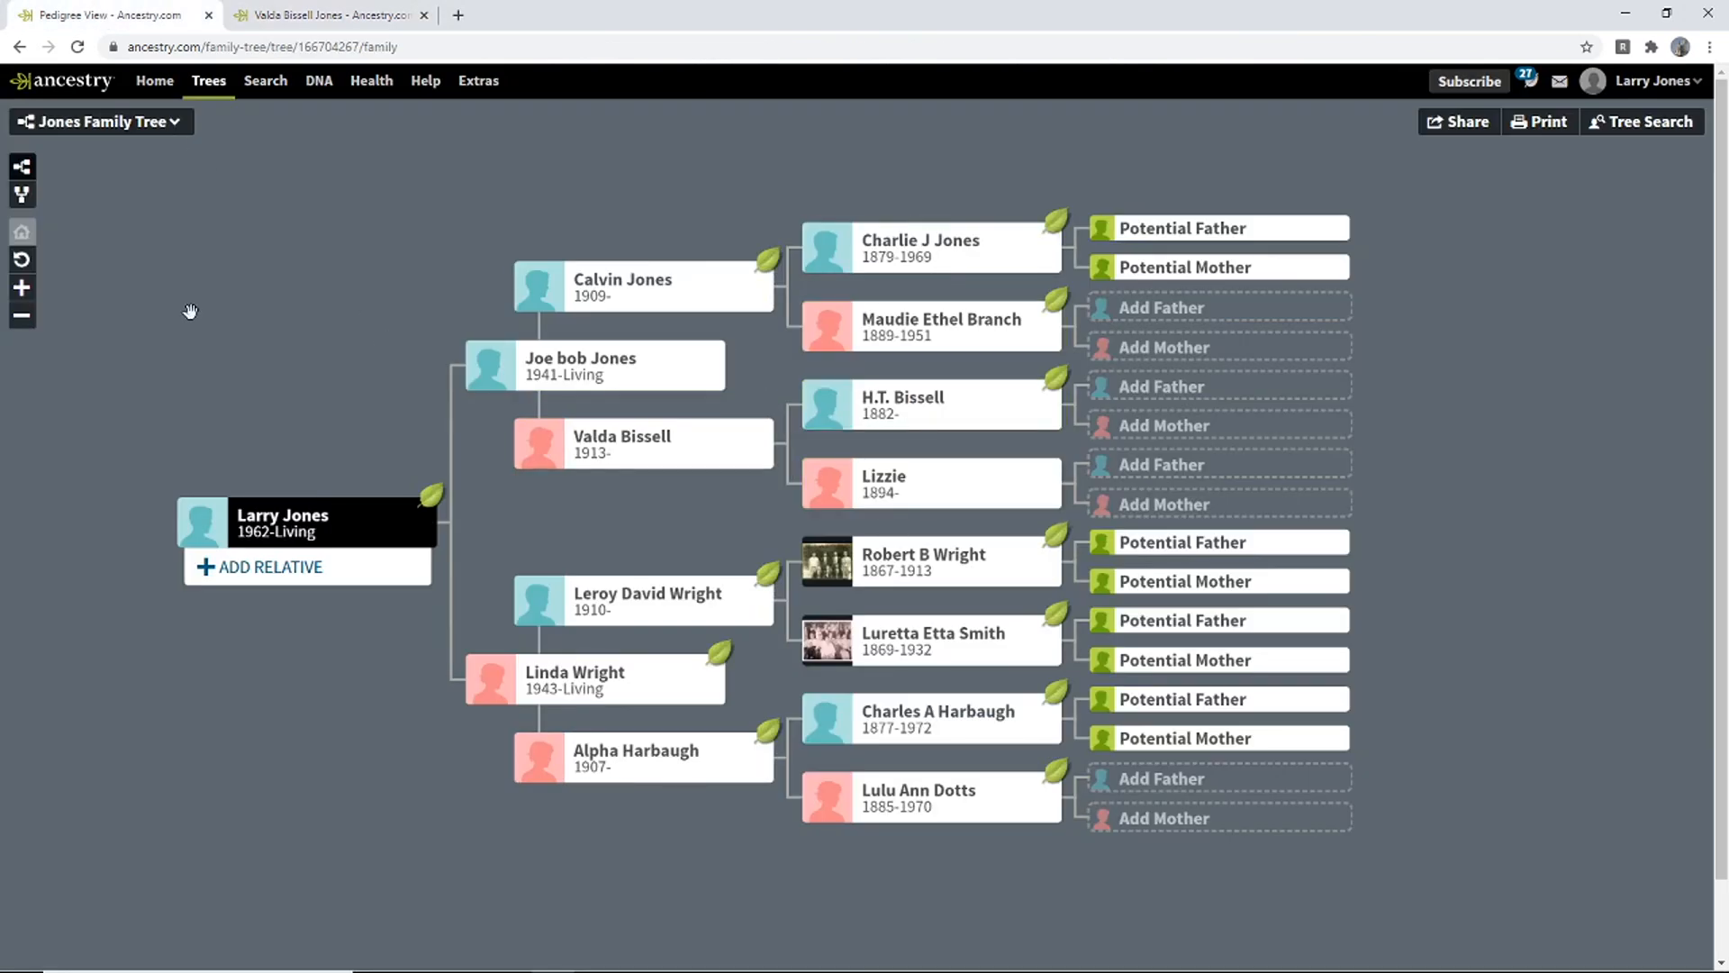
- Review the Jones Family Tree in family view, then go to the Ancestry home page
click(22, 197)
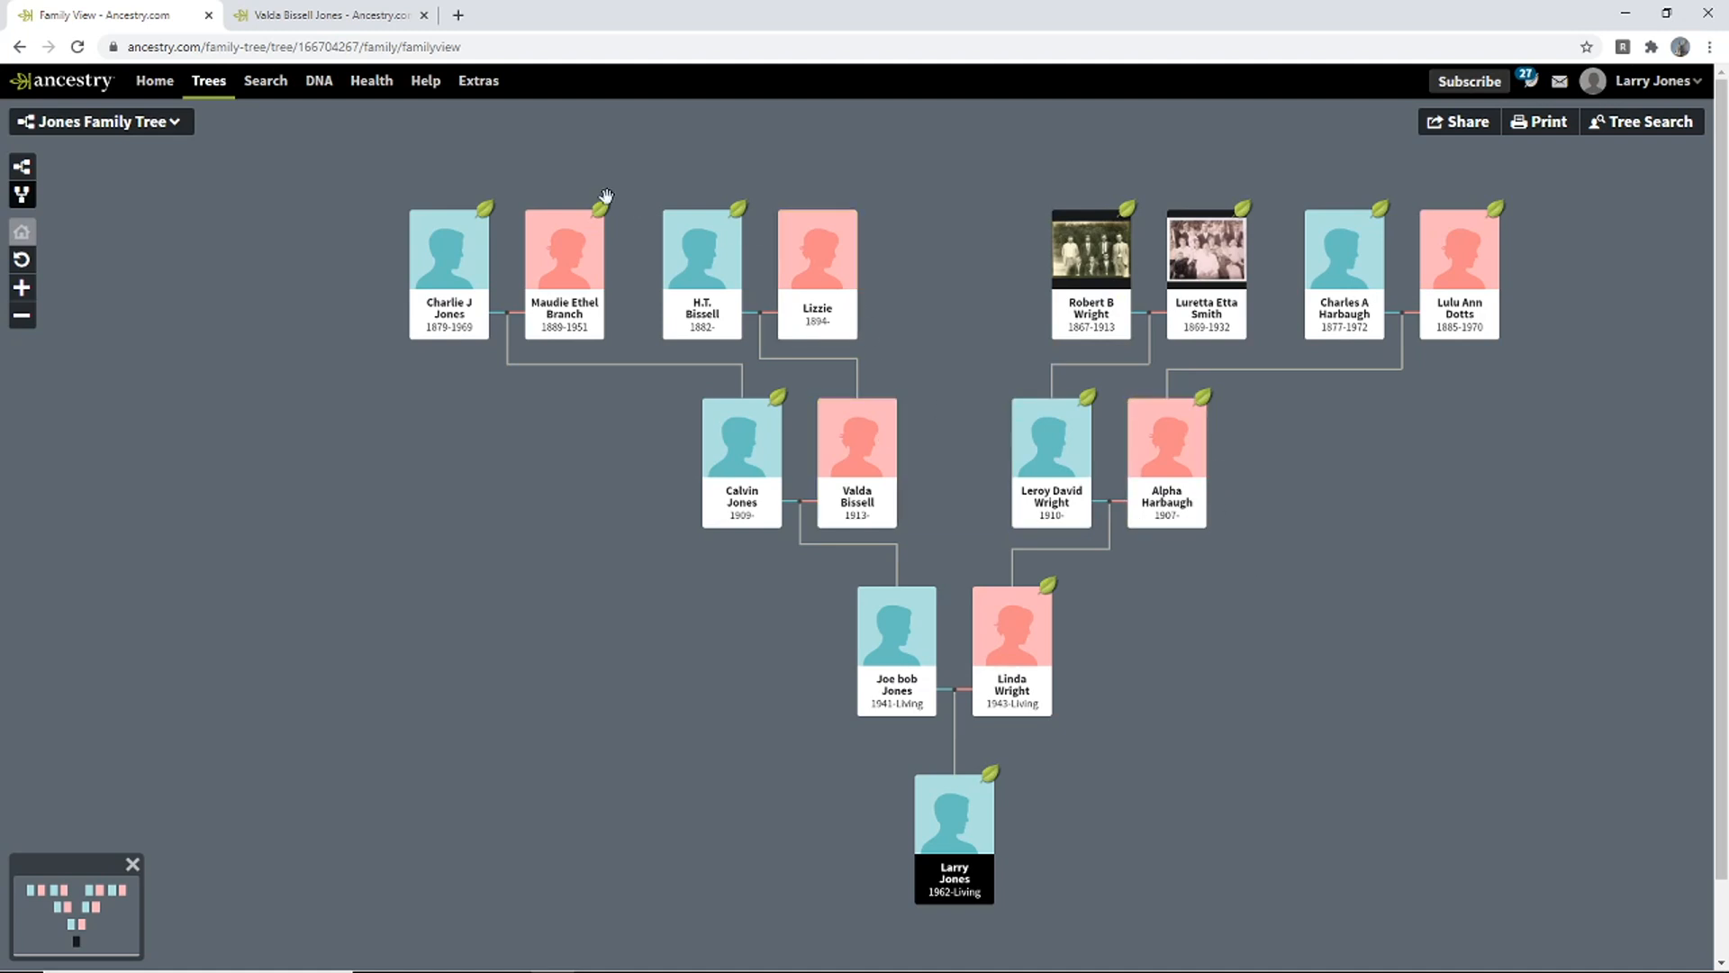
click(155, 81)
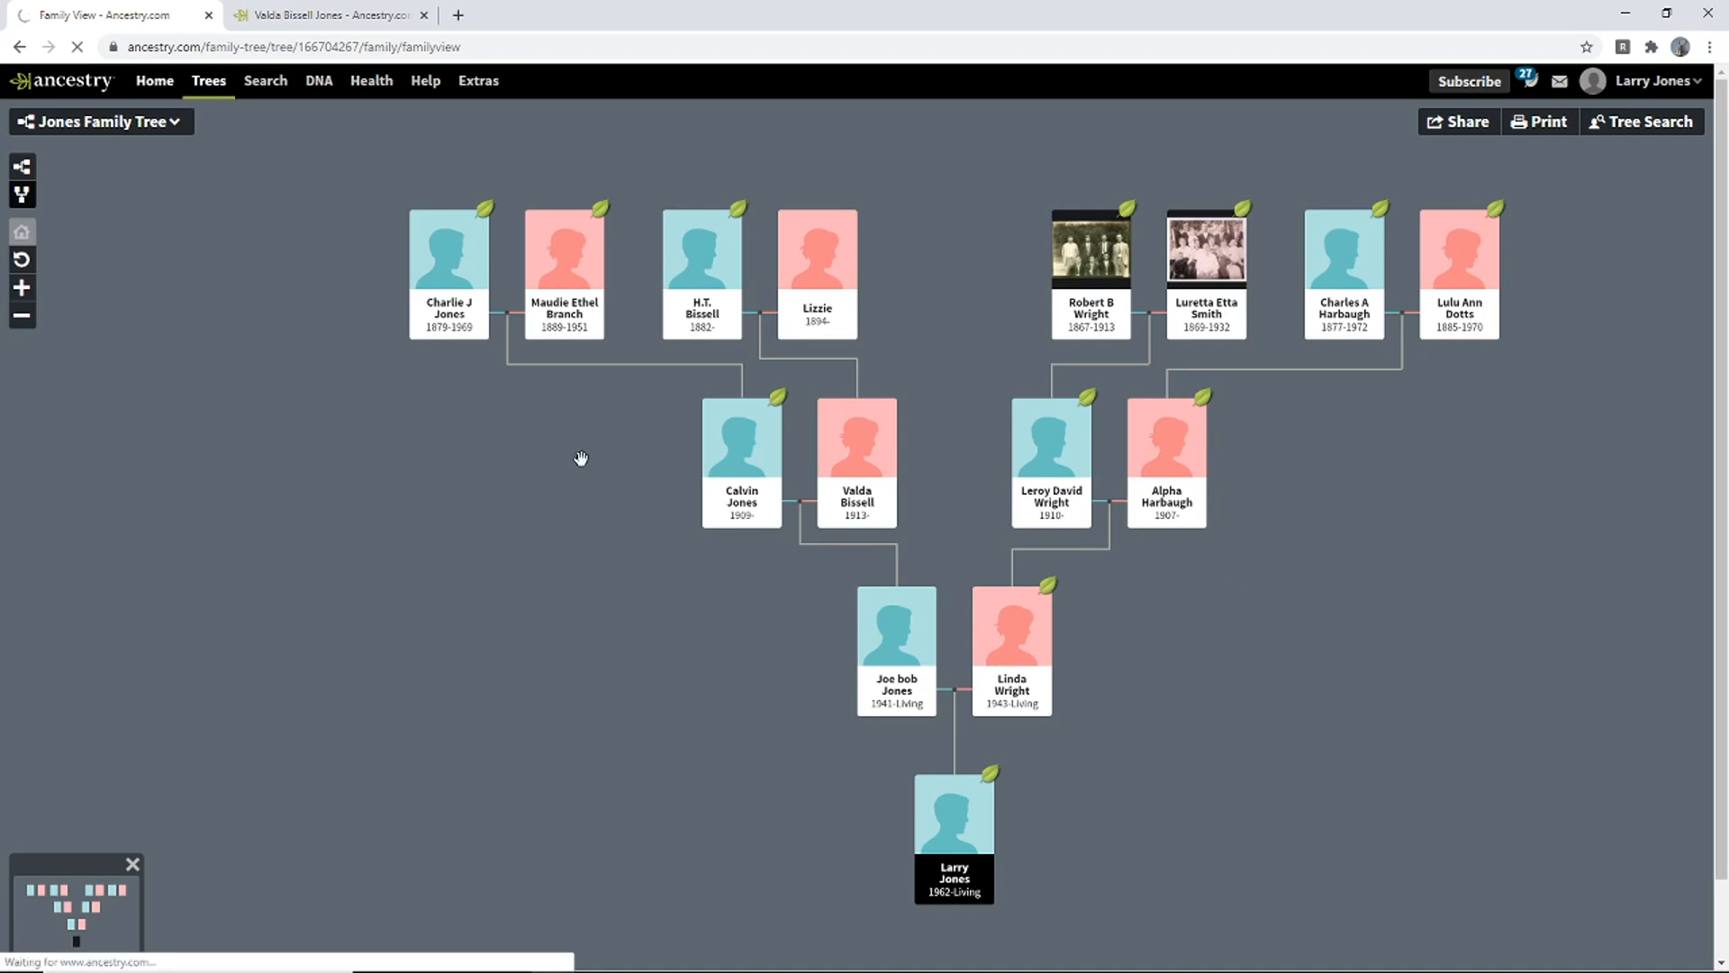